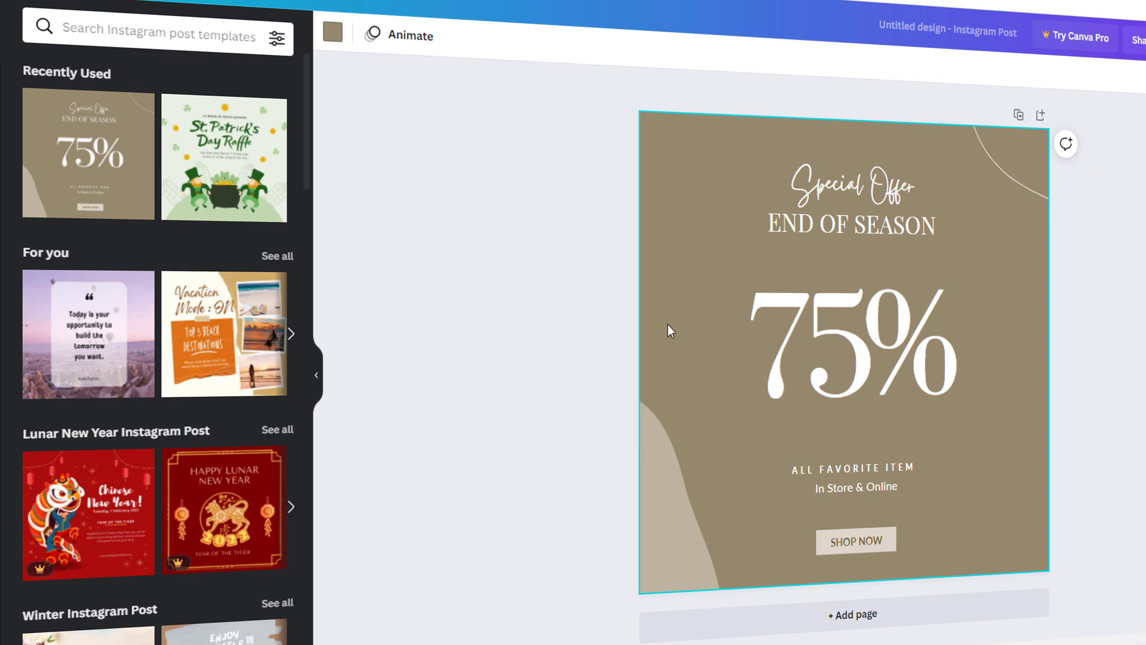
Recolour the background of the Special Offer post with the violet default colour.
{"action": "left_click", "coordinate": [334, 33]}
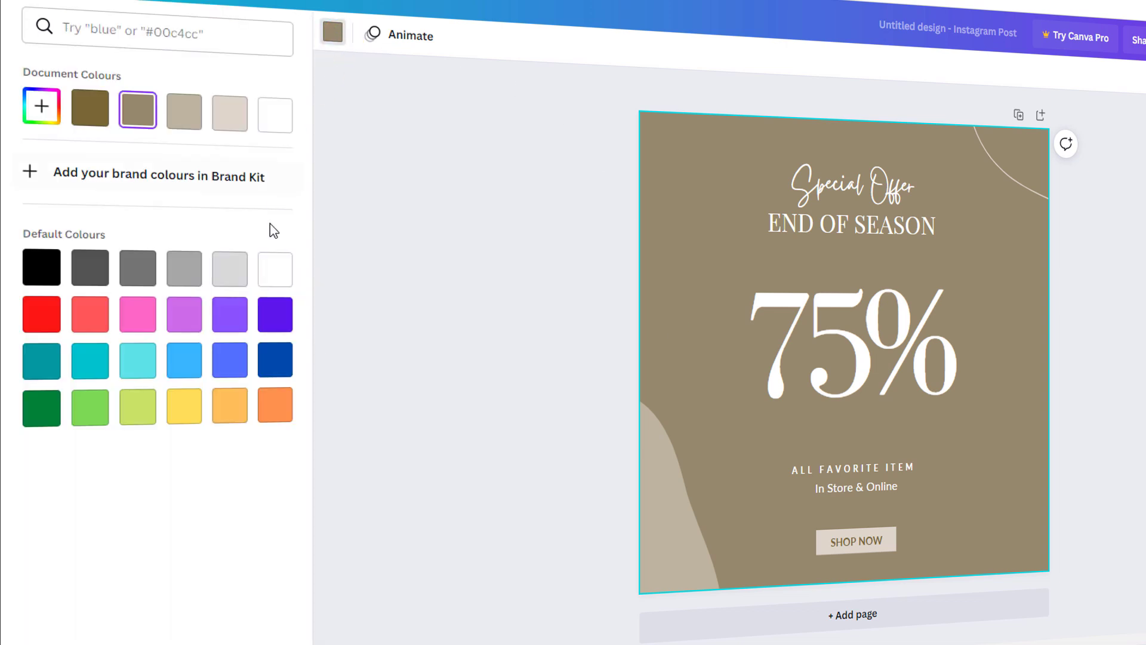
{"action": "left_click", "coordinate": [233, 326]}
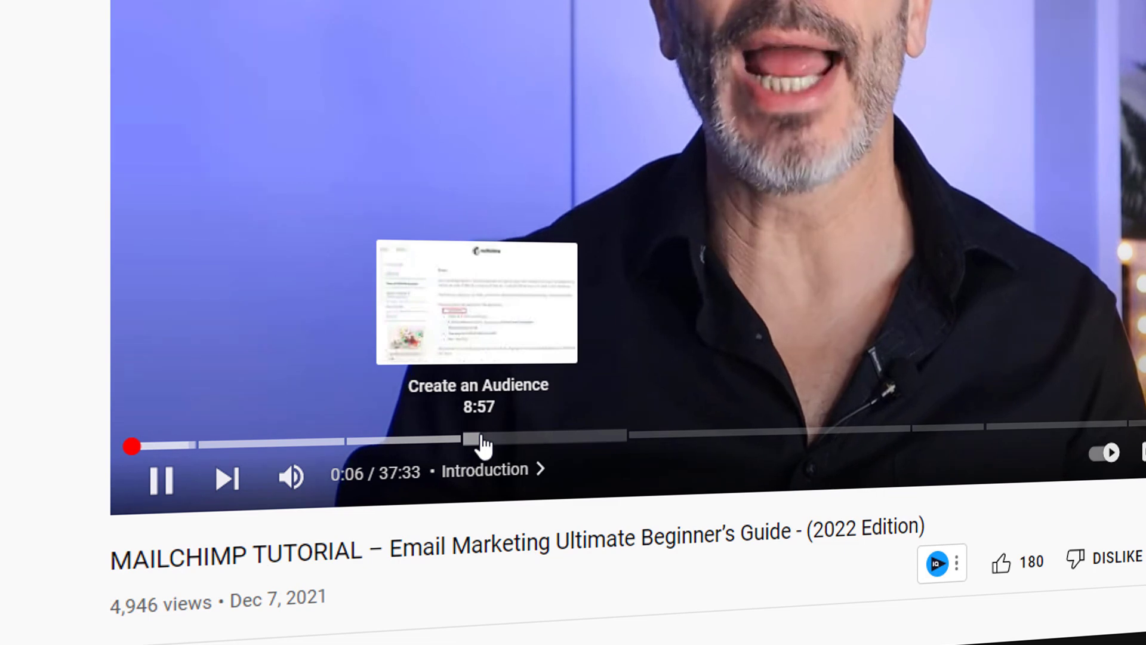
Jump to the Create an Audience chapter of the Mailchimp tutorial video on YouTube.
{"action": "left_click", "coordinate": [481, 440]}
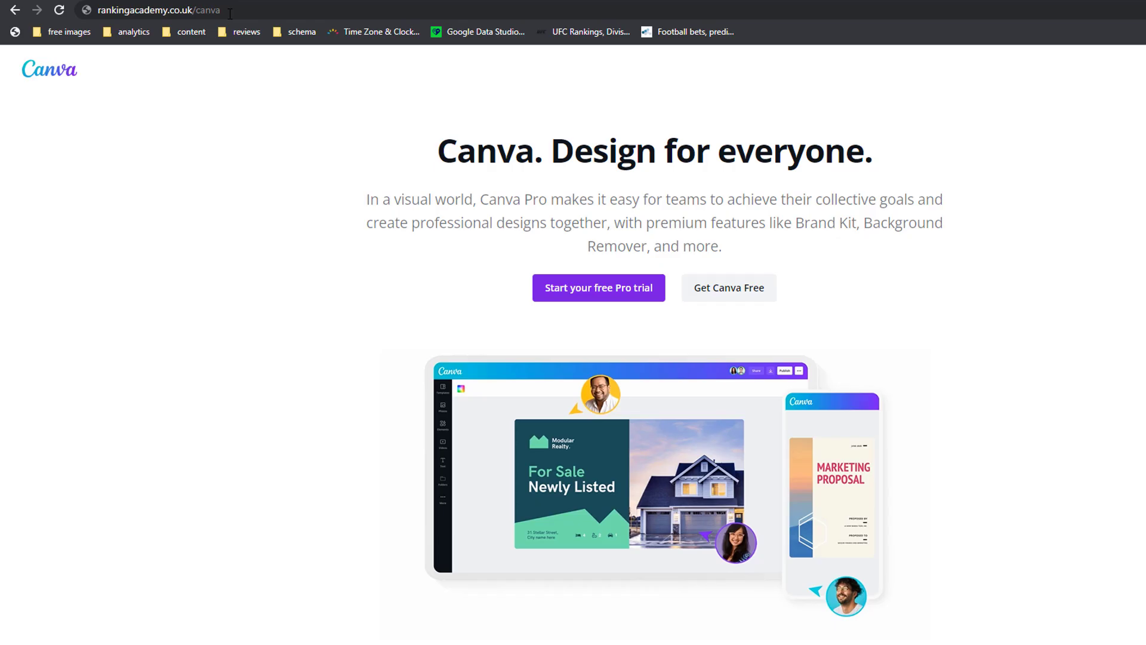
{"action": "left_click", "coordinate": [216, 10]}
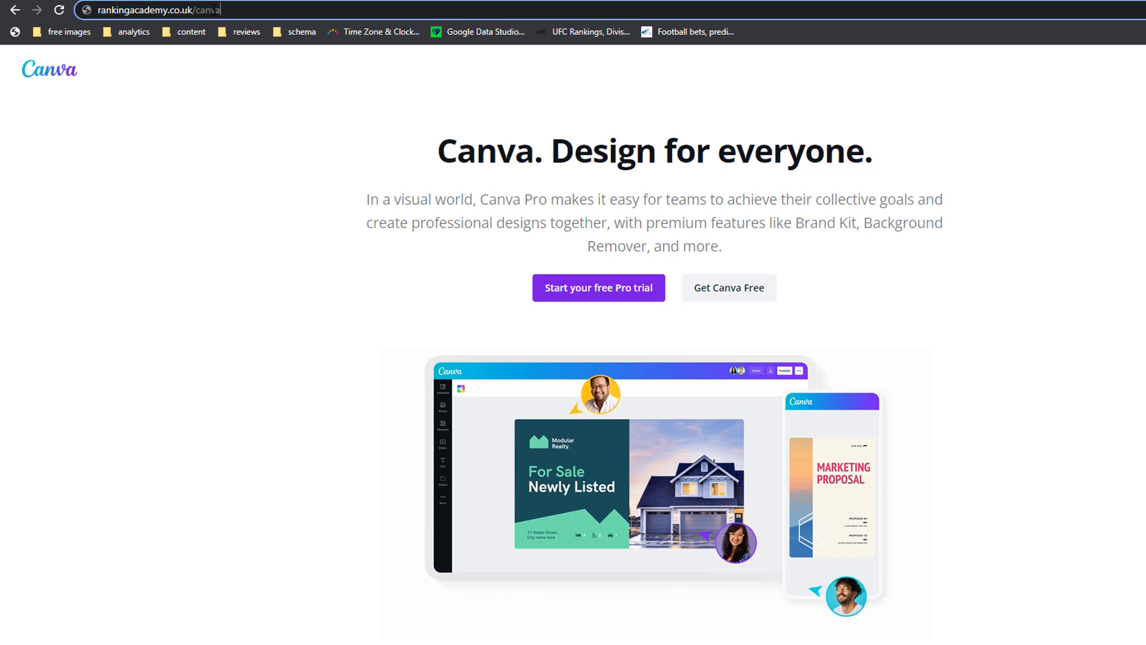
{"action": "left_click_drag", "start_coordinate": [216, 10], "coordinate": [175, 9]}
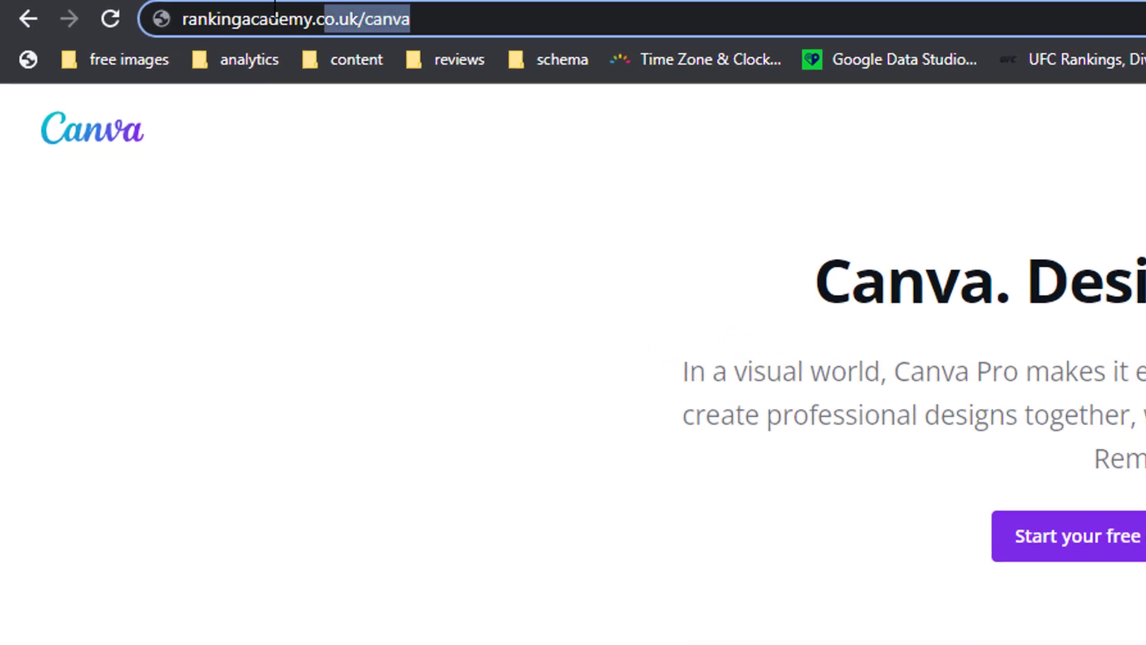
{"action": "left_click_drag", "start_coordinate": [274, 9], "coordinate": [182, 13]}
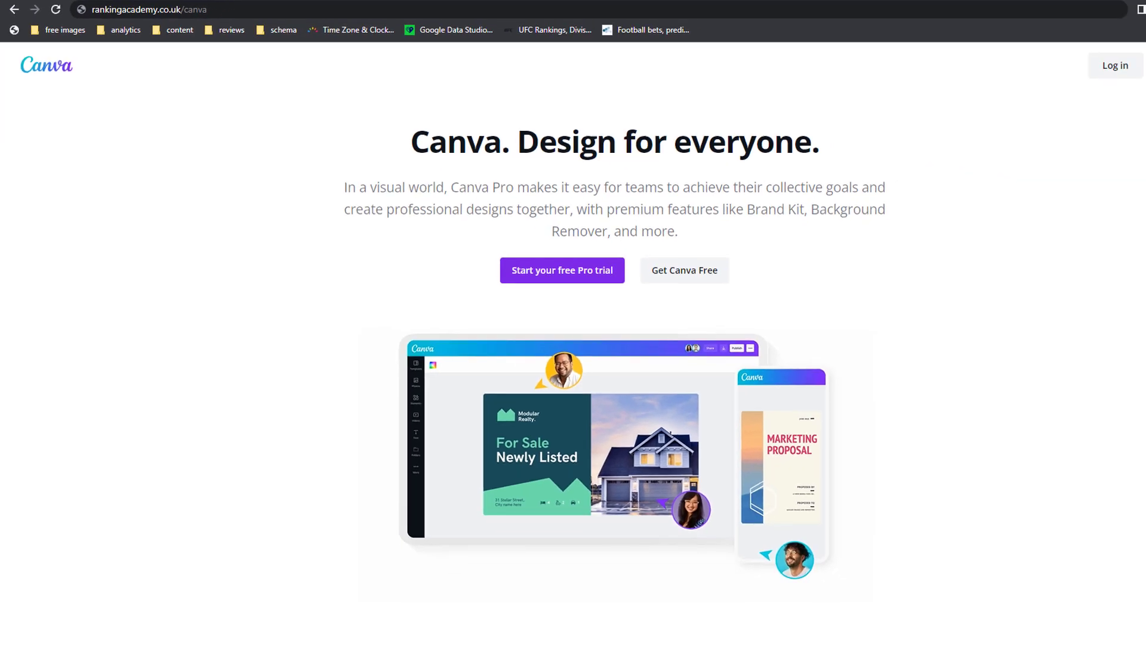
Choose the free Canva plan and sign up with a Google account.
{"action": "left_click", "coordinate": [686, 273]}
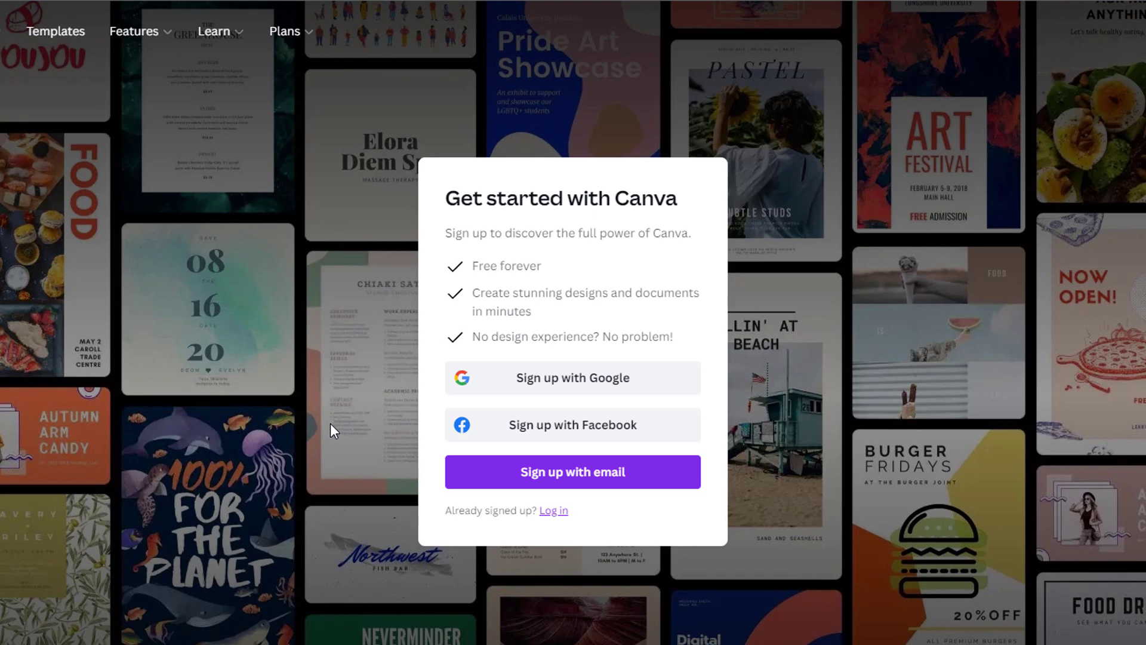
{"action": "left_click", "coordinate": [615, 380]}
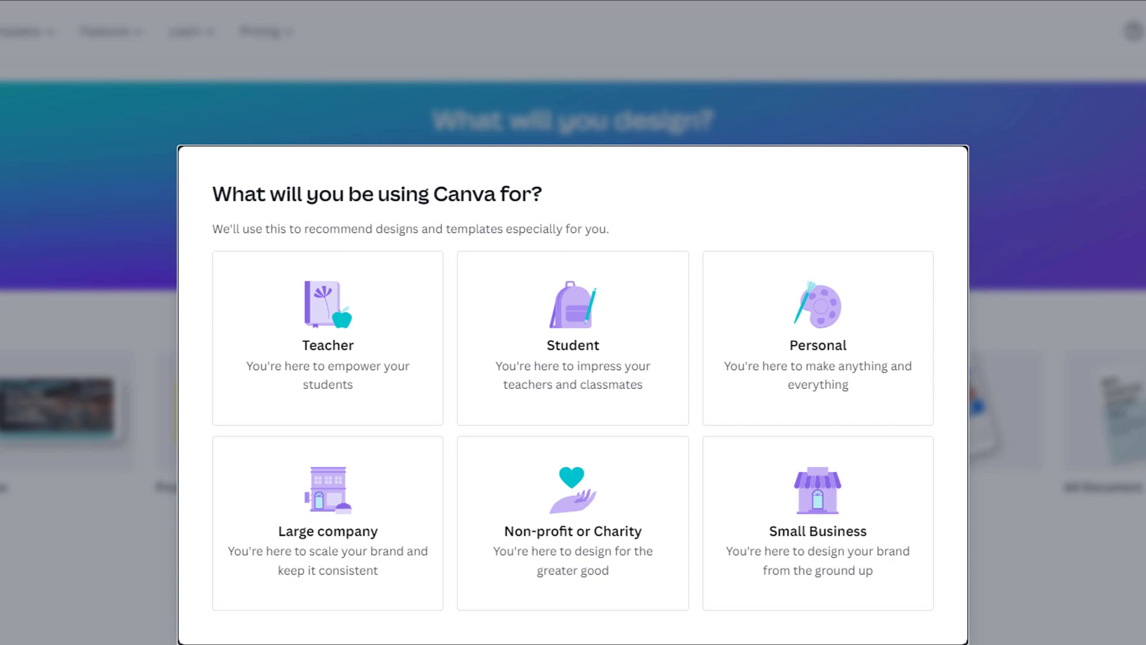
Set the account's intended use to Personal and skip the Canva Pro free trial offer.
{"action": "left_click", "coordinate": [819, 325]}
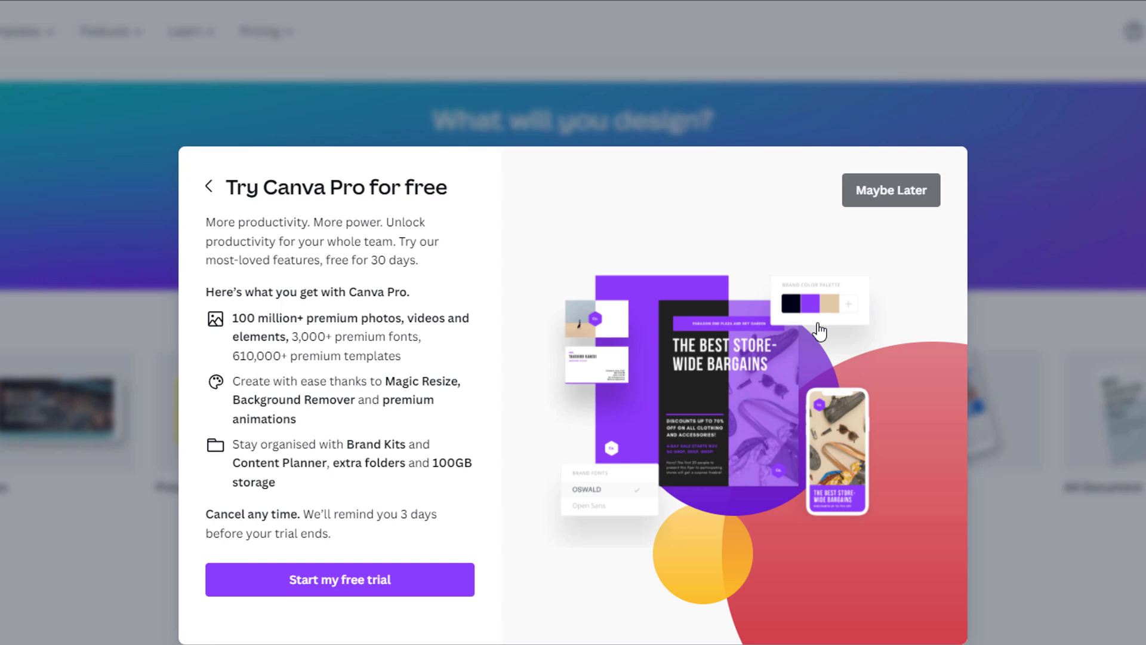
{"action": "left_click", "coordinate": [886, 191]}
{"action": "left_click", "coordinate": [362, 544]}
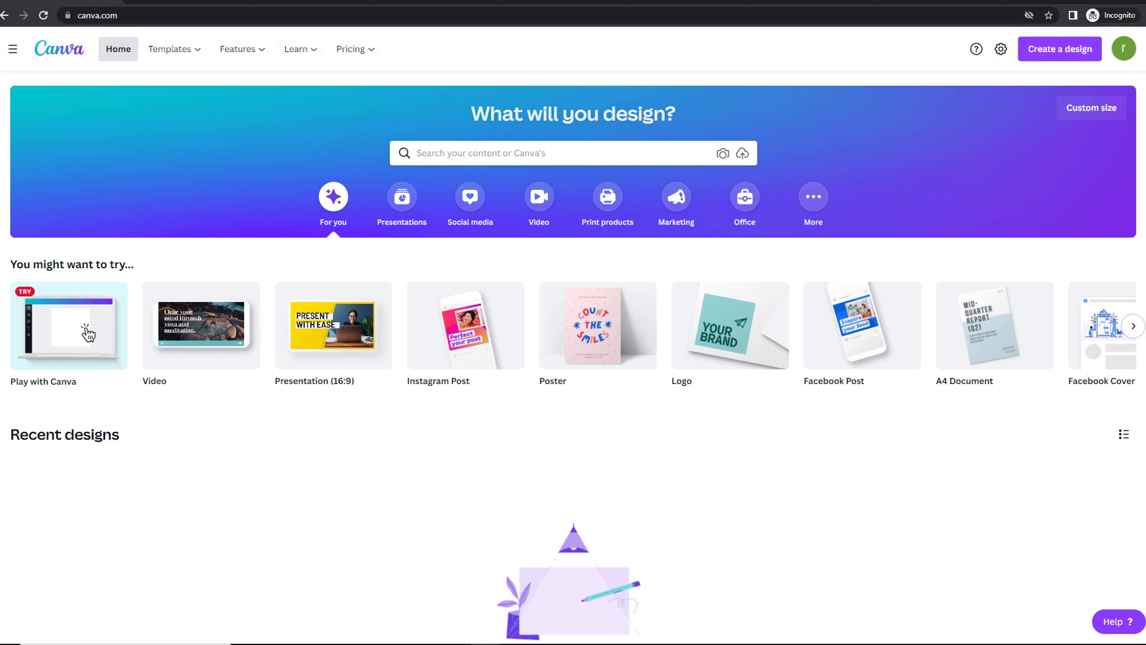
Expand the home page's side menu and open the Instagram Posts template category.
{"action": "left_click", "coordinate": [18, 50]}
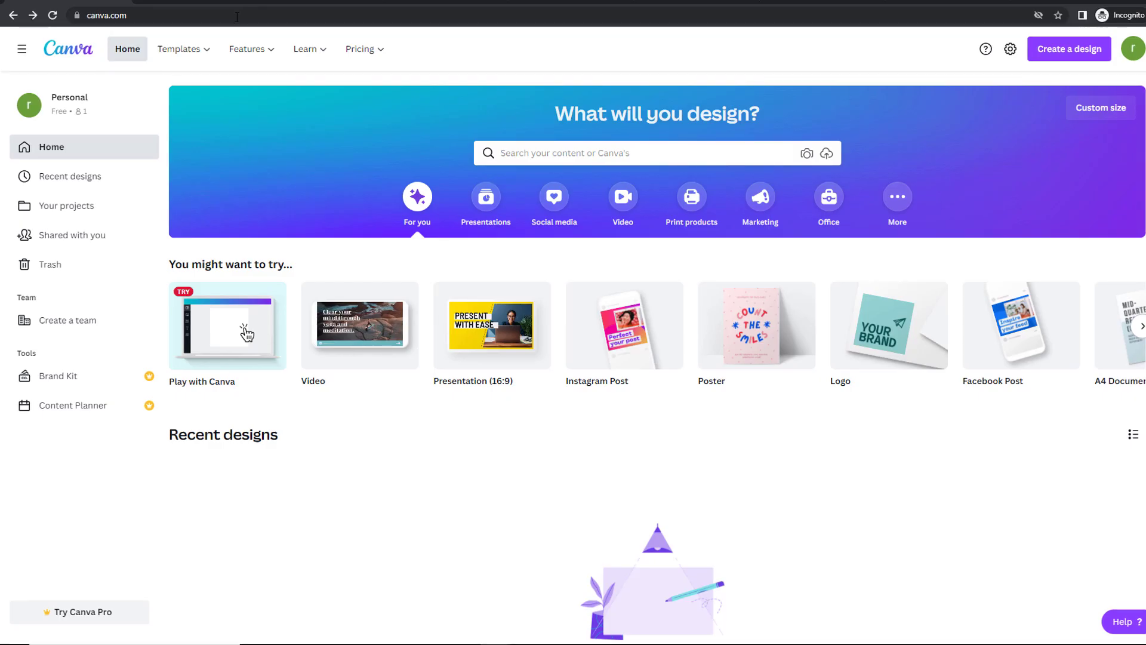
{"action": "mouse_move", "coordinate": [178, 47]}
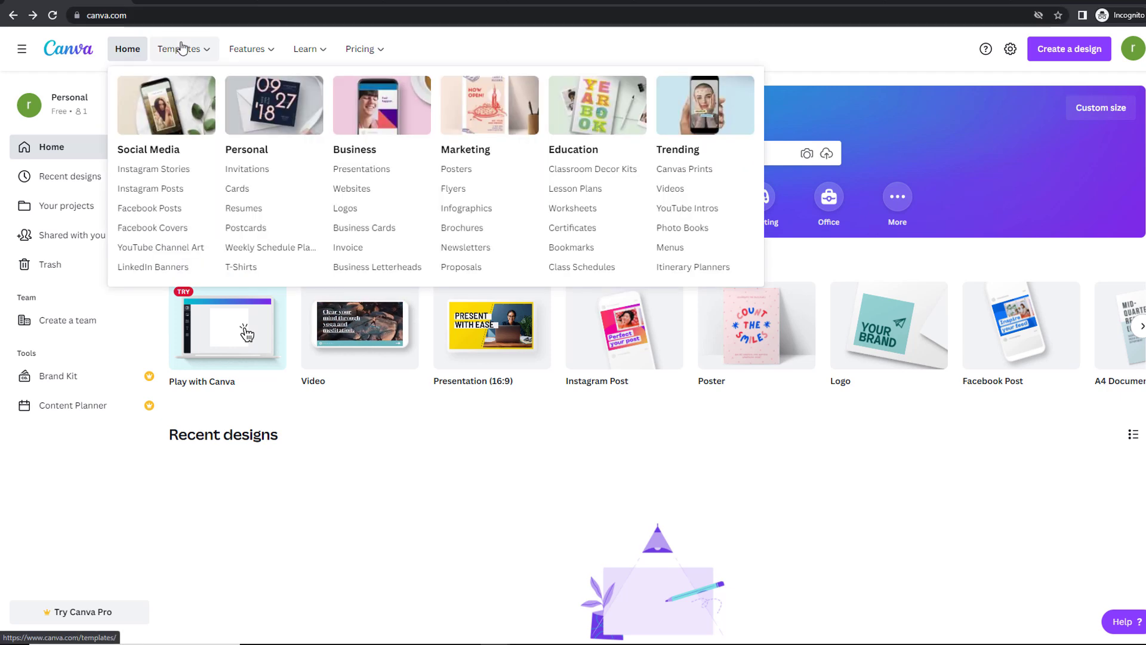
{"action": "mouse_move", "coordinate": [294, 52]}
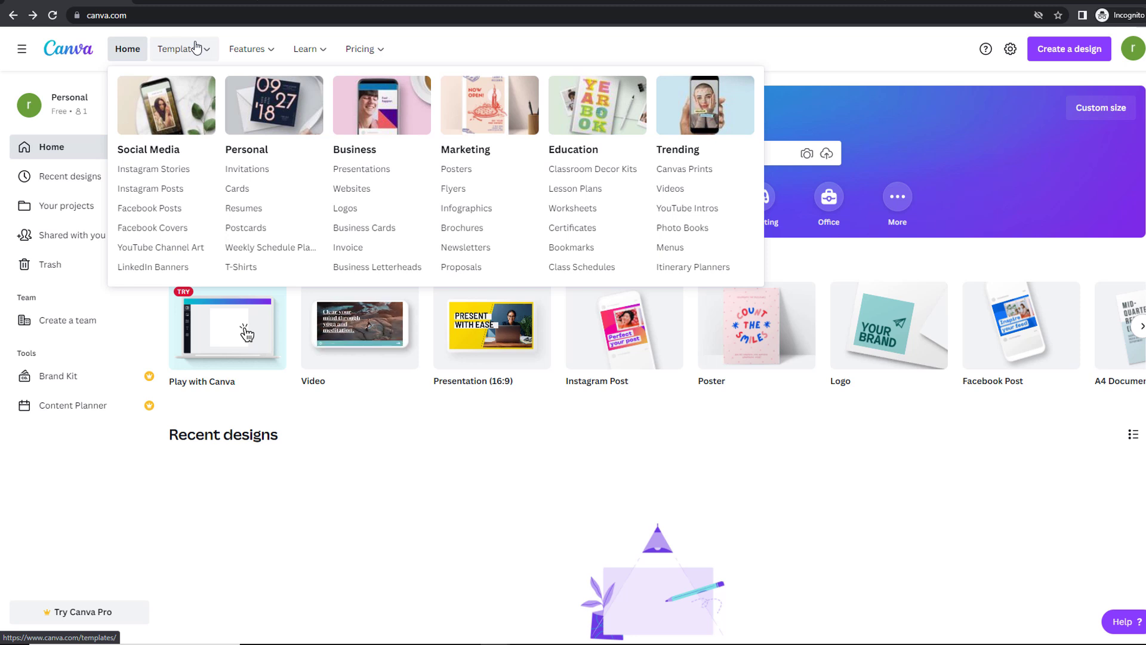
{"action": "left_click", "coordinate": [161, 190]}
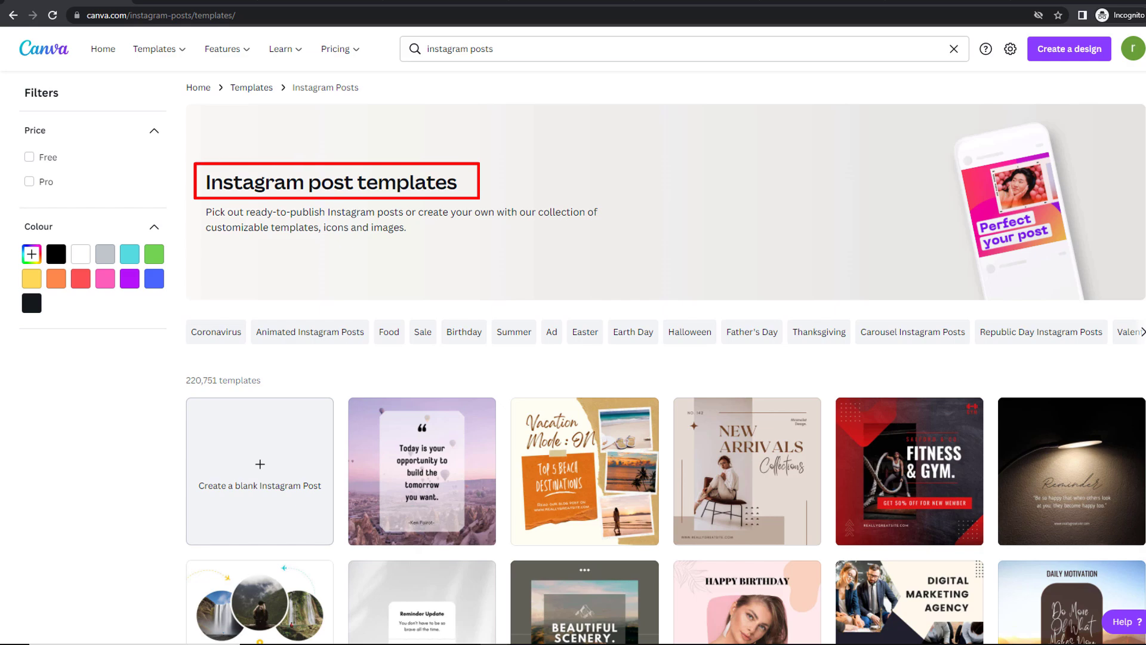
Browse the Instagram post templates and examine the paid and Pro badges on their thumbnails.
{"action": "scroll", "coordinate": [595, 349], "scroll_direction": "down", "scroll_amount": 1}
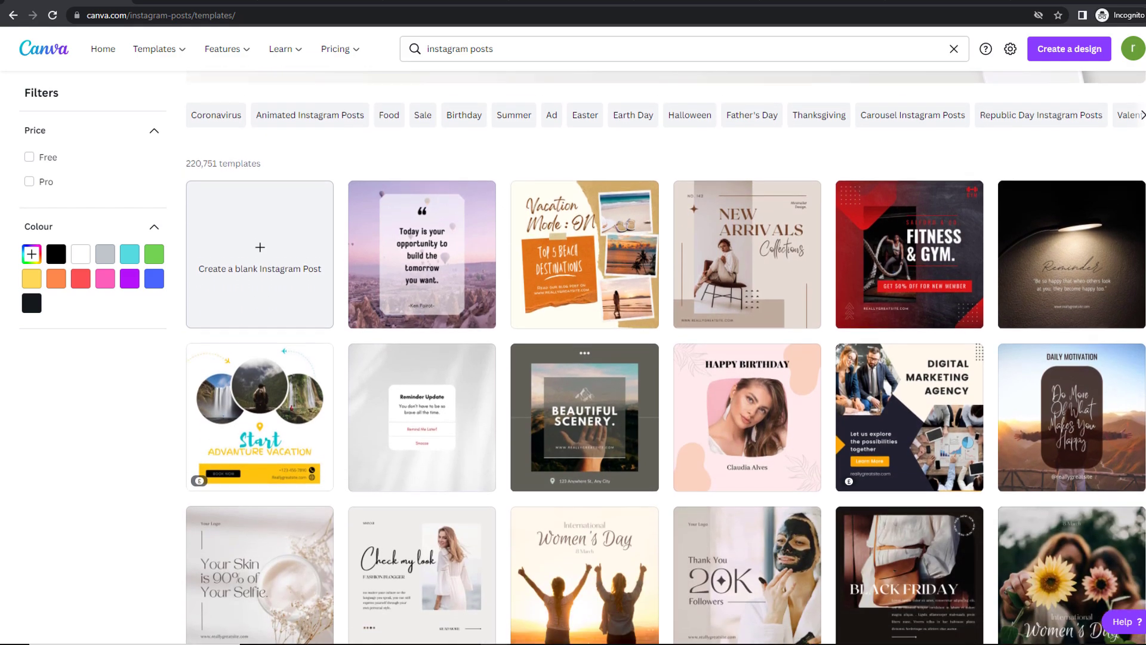
{"action": "scroll", "coordinate": [666, 358], "scroll_direction": "down", "scroll_amount": 2}
{"action": "scroll", "coordinate": [667, 359], "scroll_direction": "down", "scroll_amount": 6}
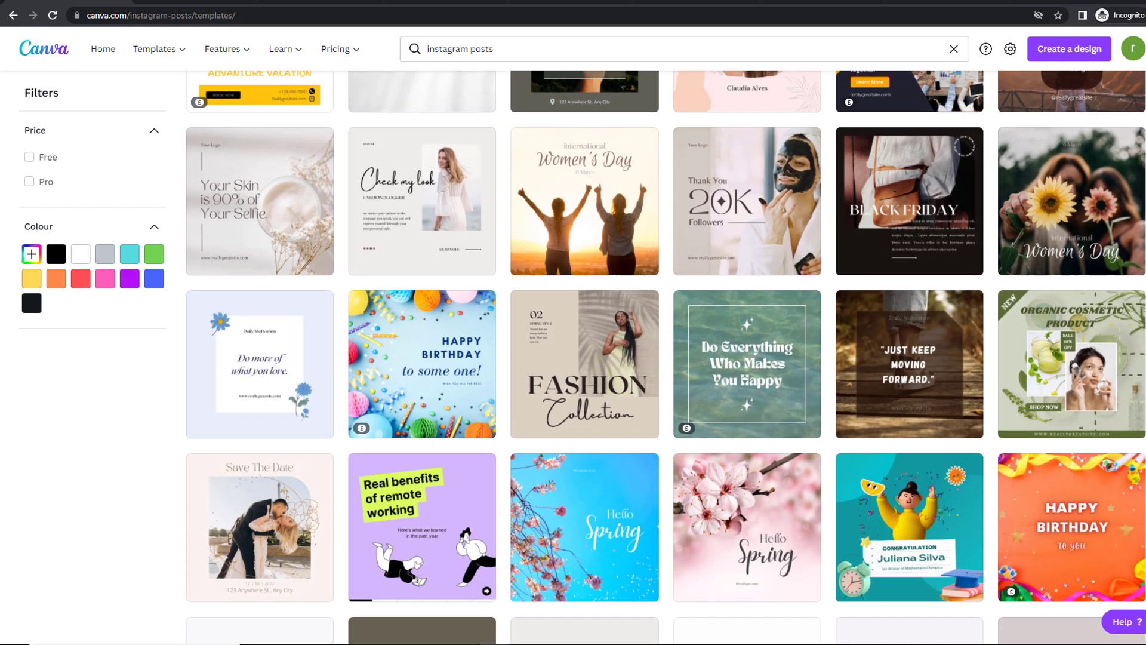
{"action": "scroll", "coordinate": [666, 358], "scroll_direction": "down", "scroll_amount": 6}
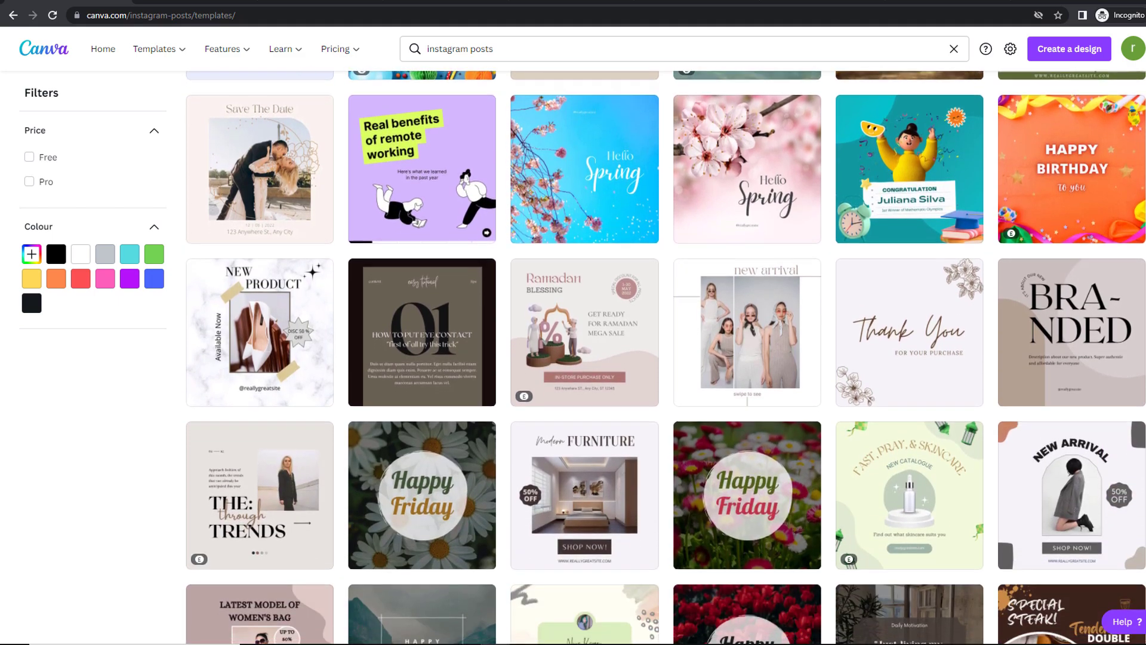
{"action": "scroll", "coordinate": [666, 359], "scroll_direction": "down", "scroll_amount": 6}
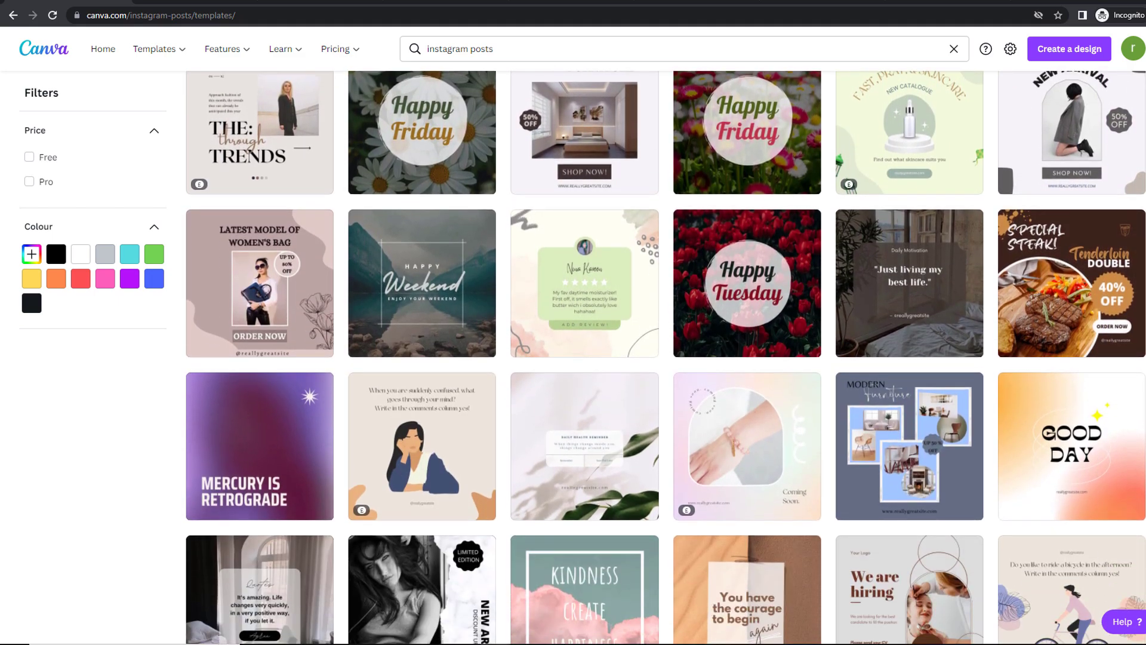
{"action": "scroll", "coordinate": [667, 359], "scroll_direction": "down", "scroll_amount": 6}
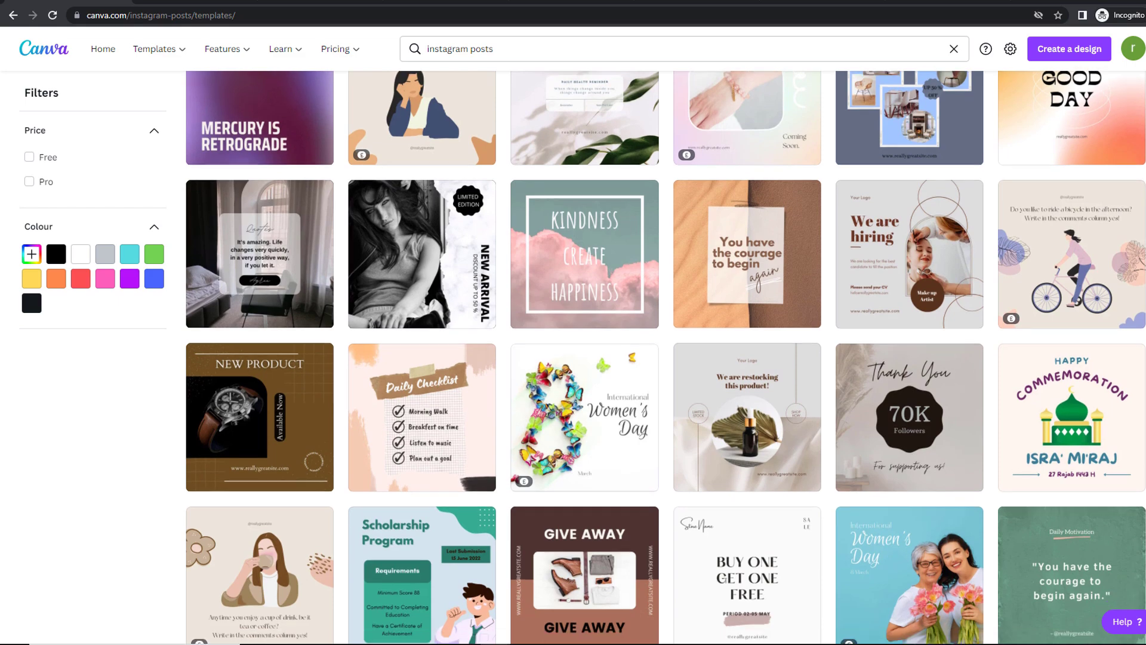
{"action": "scroll", "coordinate": [667, 358], "scroll_direction": "down", "scroll_amount": 5}
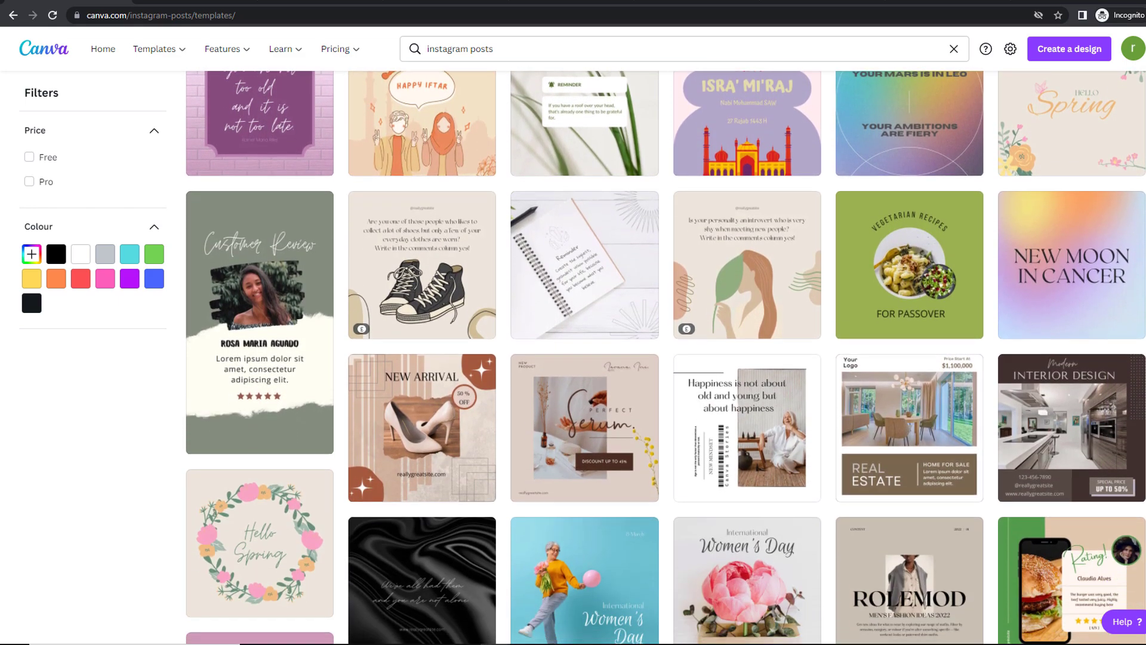
{"action": "scroll", "coordinate": [666, 359], "scroll_direction": "down", "scroll_amount": 1}
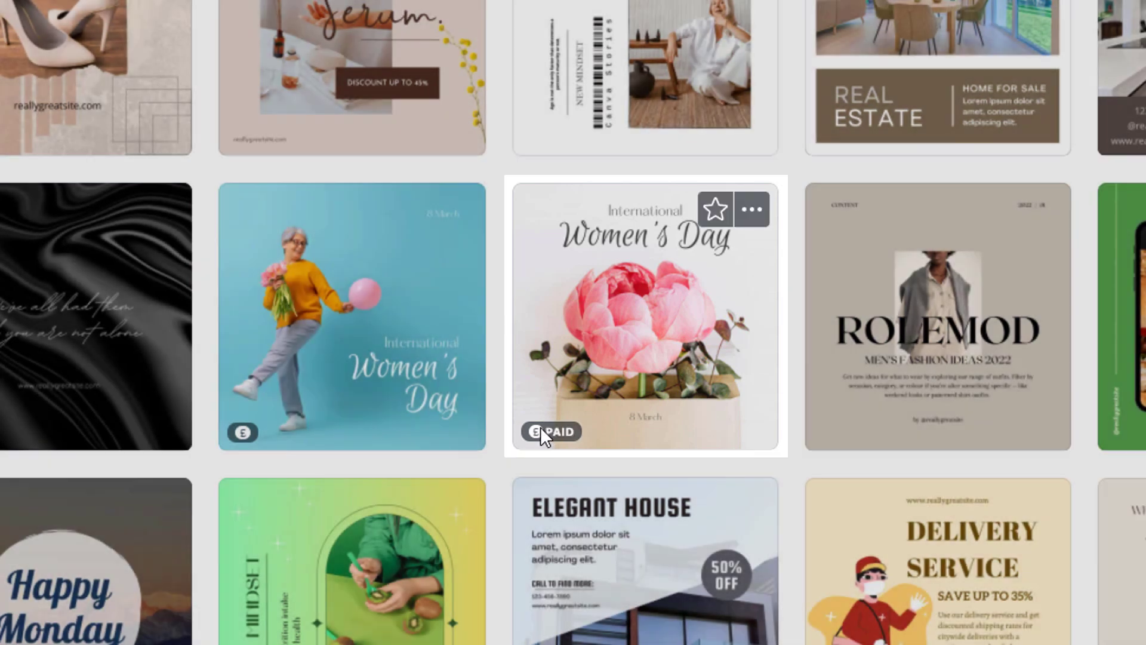
{"action": "mouse_move", "coordinate": [541, 429]}
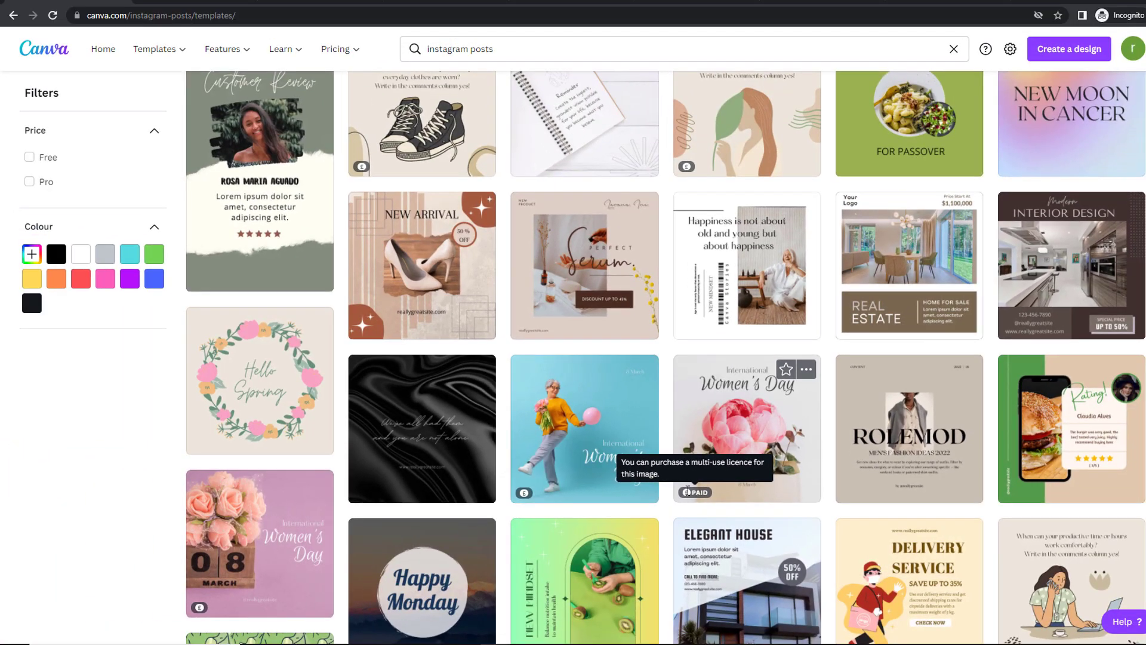
{"action": "scroll", "coordinate": [688, 491], "scroll_direction": "down", "scroll_amount": 20}
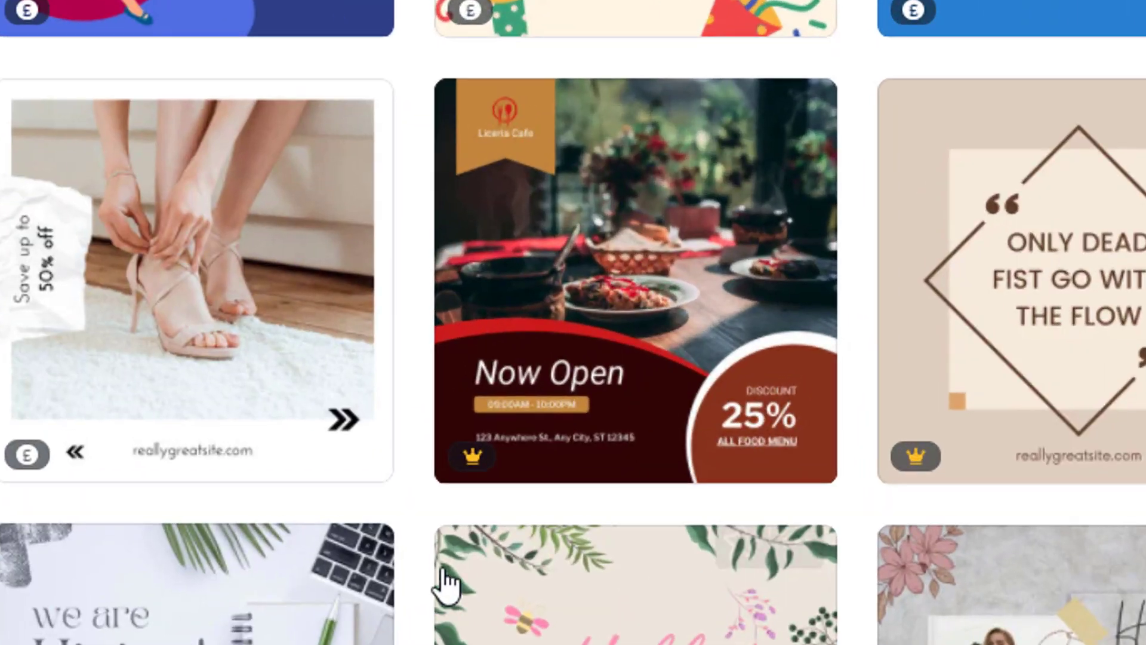
{"action": "mouse_move", "coordinate": [844, 326]}
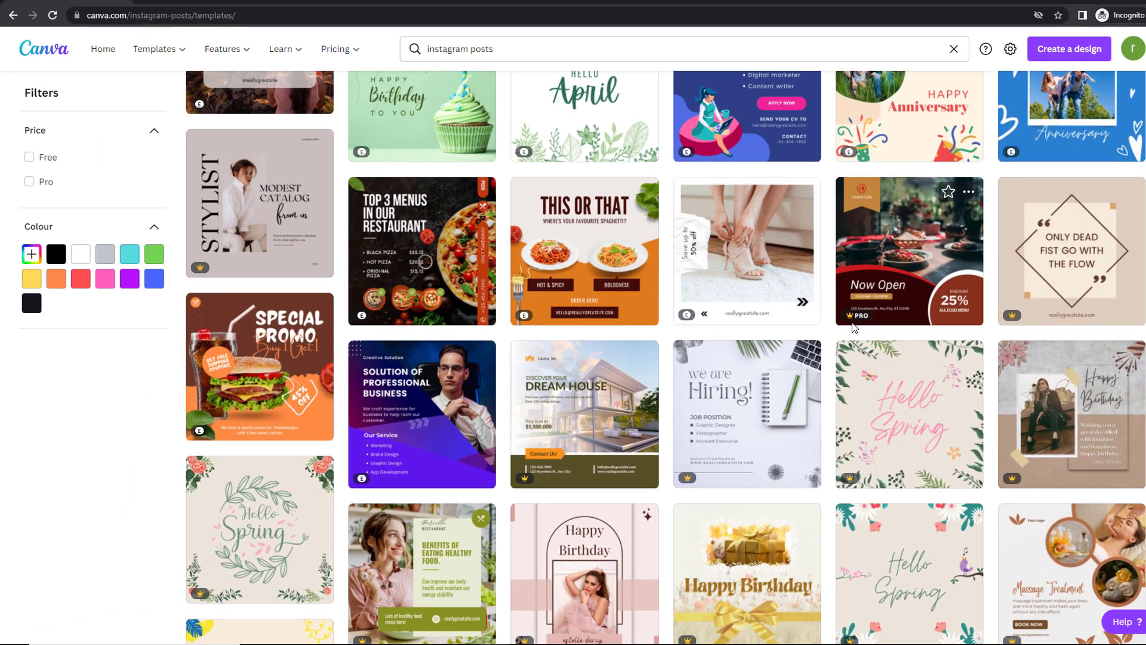
Filter the Instagram post templates by the Free price option and expand the full list of styles.
{"action": "left_click", "coordinate": [28, 158]}
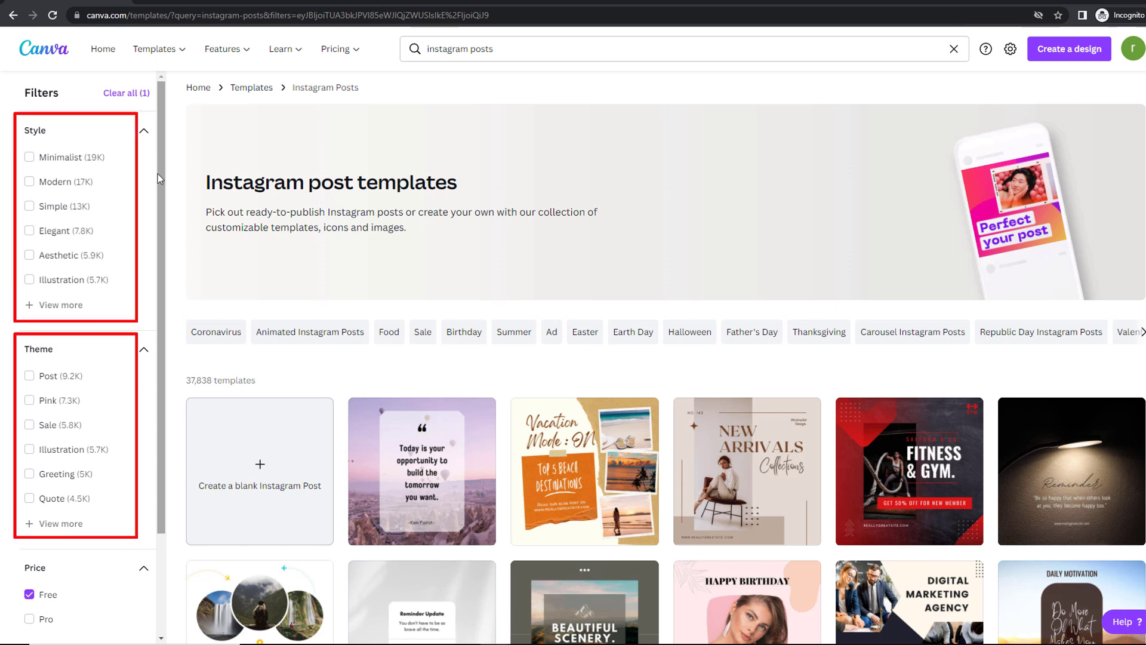
{"action": "left_click", "coordinate": [35, 305]}
{"action": "scroll", "coordinate": [49, 382], "scroll_direction": "down", "scroll_amount": 5}
{"action": "scroll", "coordinate": [49, 383], "scroll_direction": "down", "scroll_amount": 20}
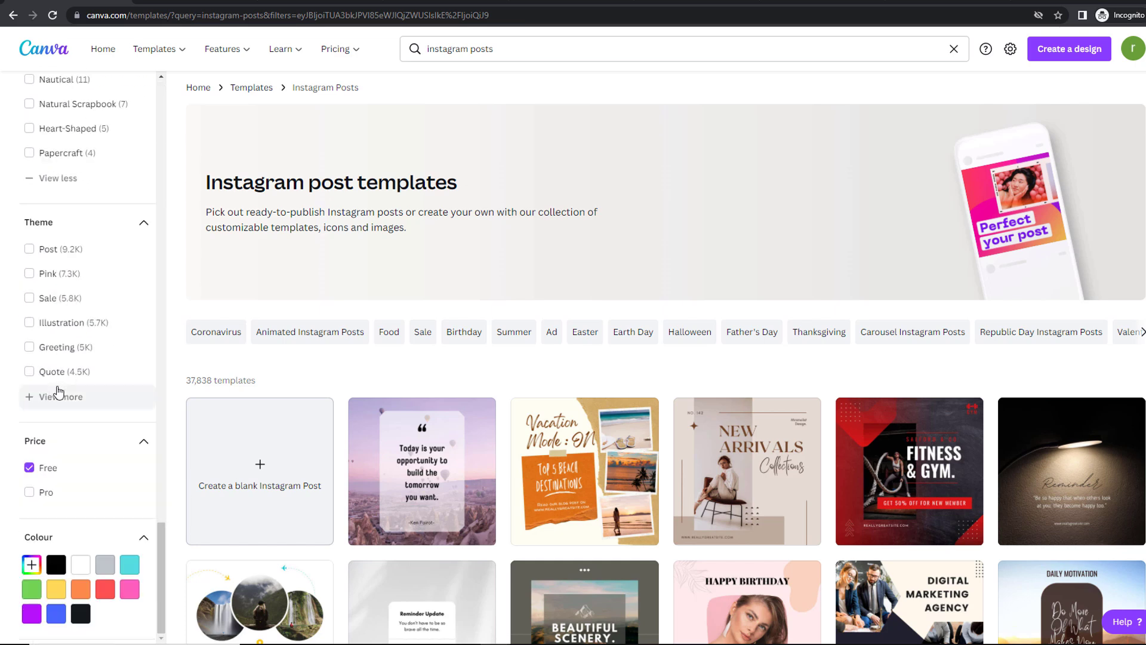
Expand the full list of themes and filter the templates by the Beauty theme.
{"action": "left_click", "coordinate": [27, 398]}
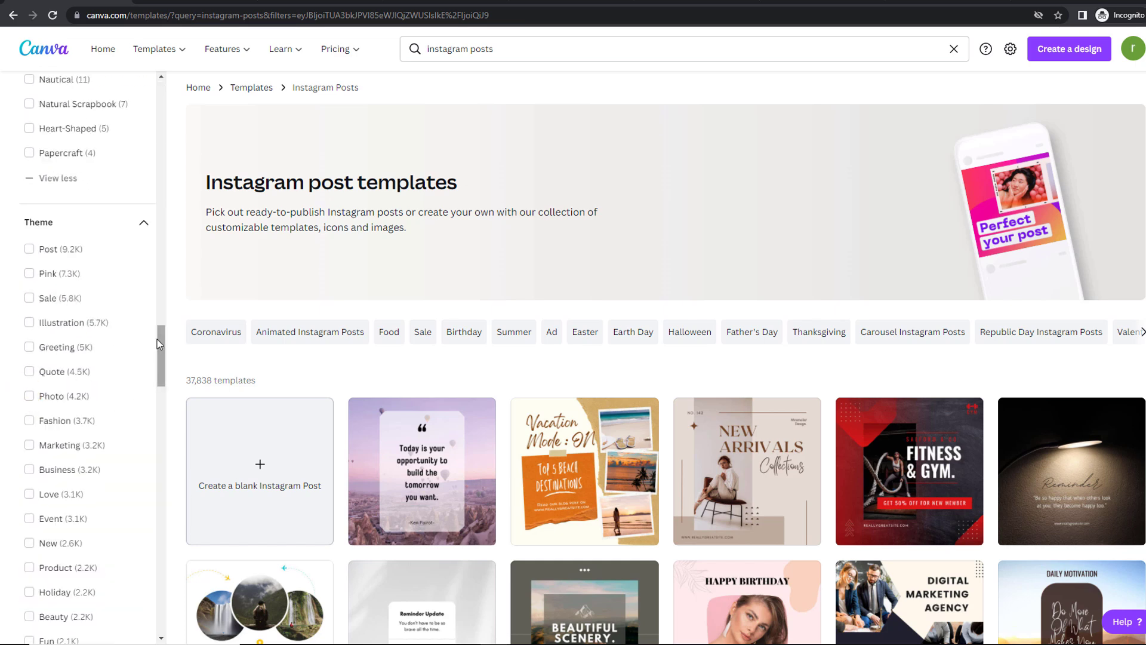
{"action": "left_click_drag", "start_coordinate": [160, 342], "coordinate": [160, 356]}
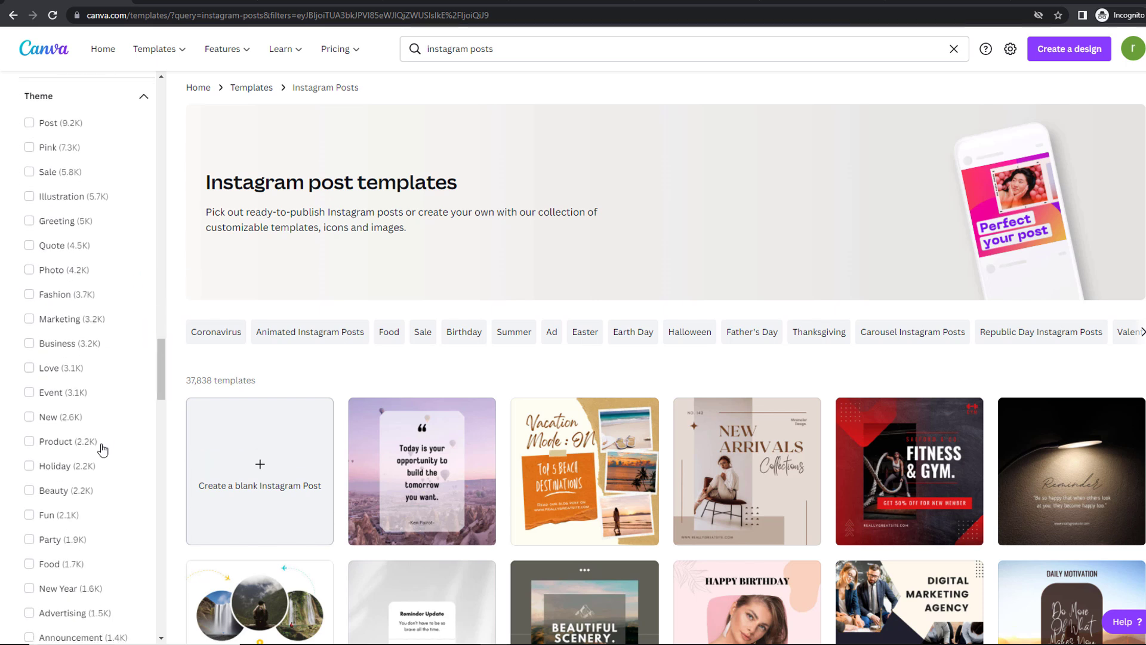
{"action": "left_click", "coordinate": [28, 492]}
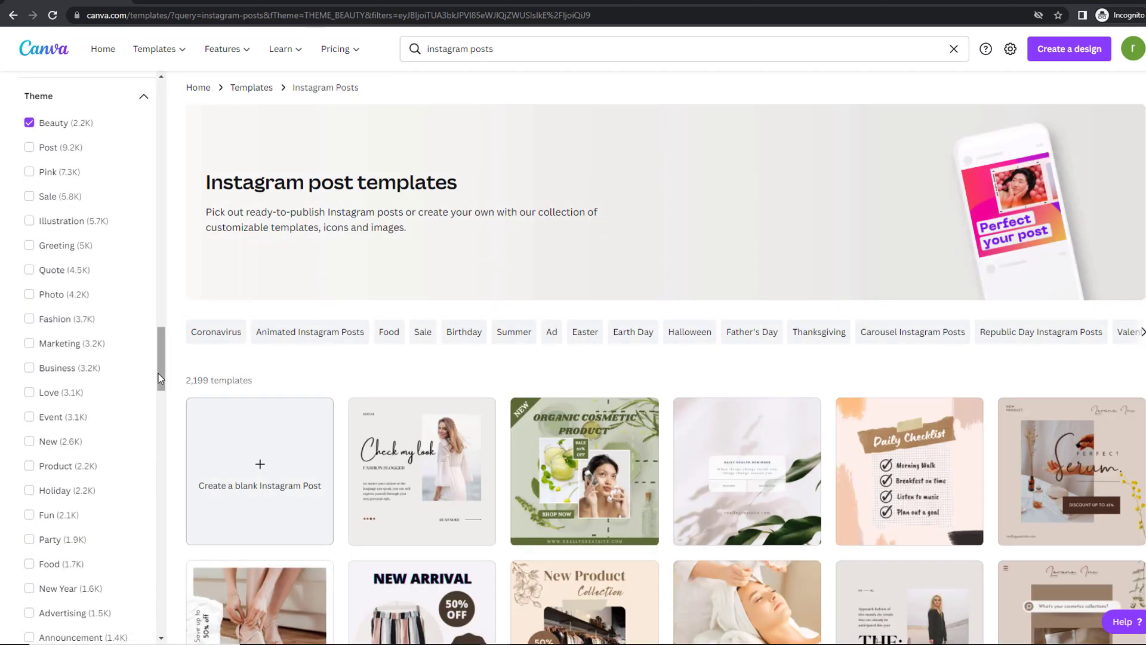
Narrow the templates further to the Elegant style and the orange colour.
{"action": "left_click", "coordinate": [158, 375]}
{"action": "left_click_drag", "start_coordinate": [159, 374], "coordinate": [154, 115]}
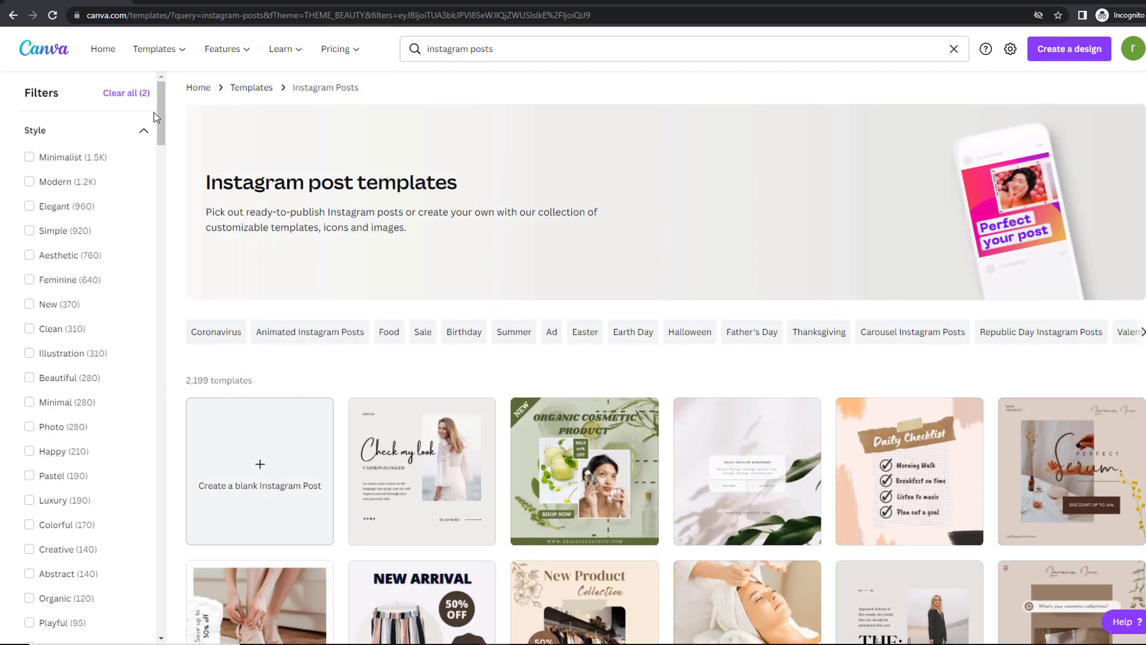
{"action": "left_click", "coordinate": [28, 207]}
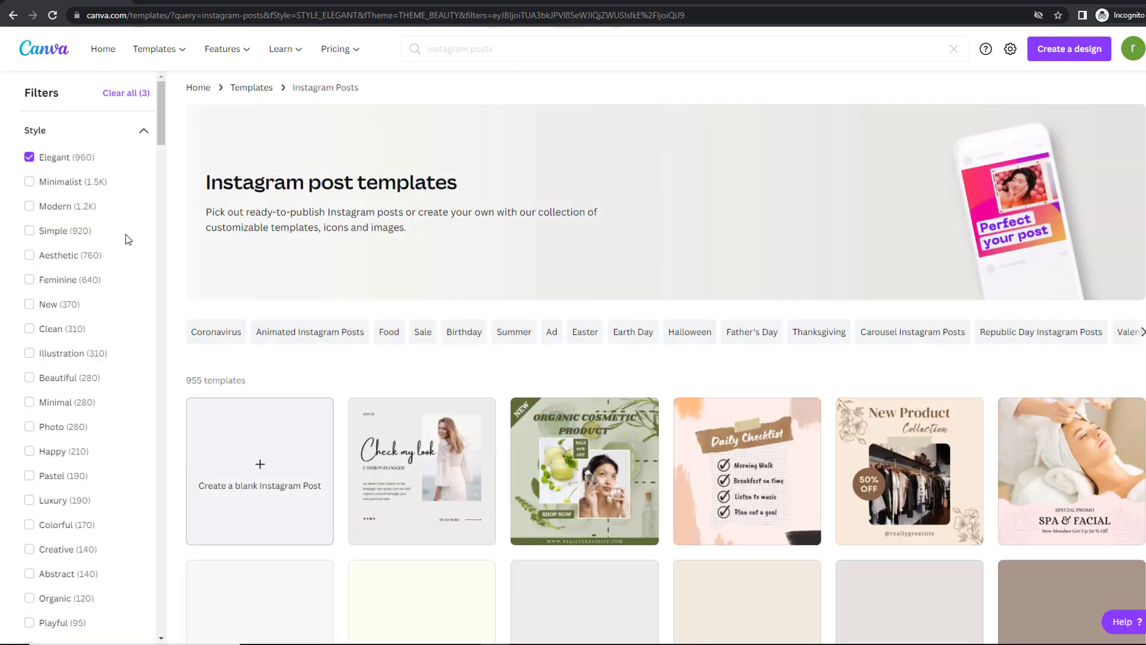
{"action": "left_click", "coordinate": [160, 103]}
{"action": "left_click_drag", "start_coordinate": [160, 101], "coordinate": [159, 600]}
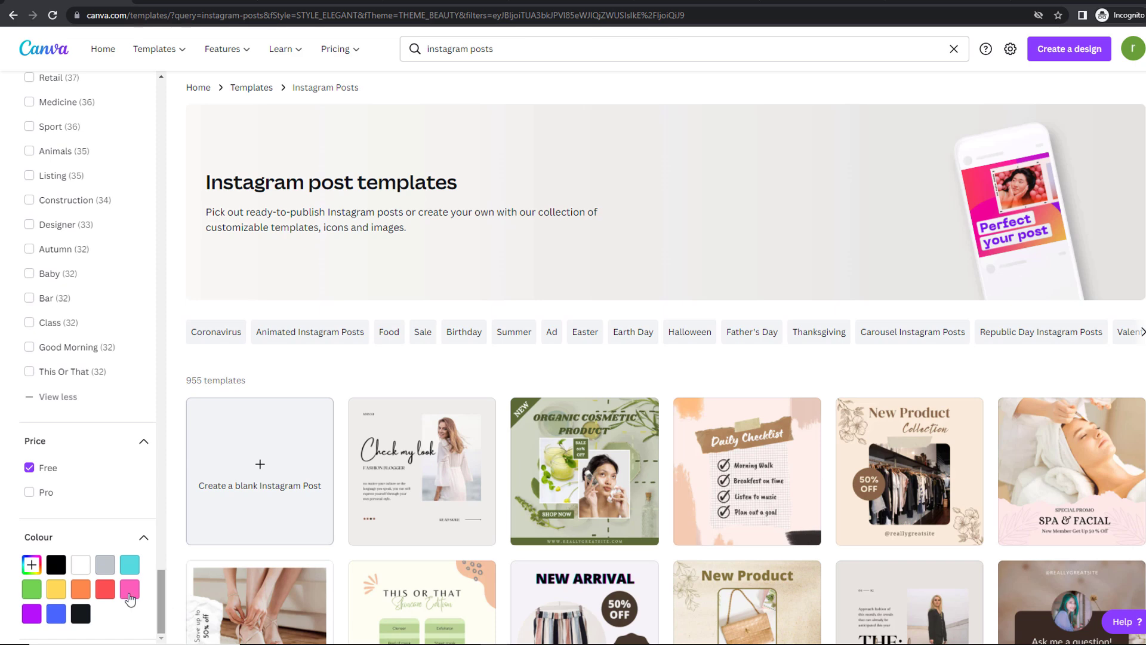
{"action": "left_click", "coordinate": [73, 589]}
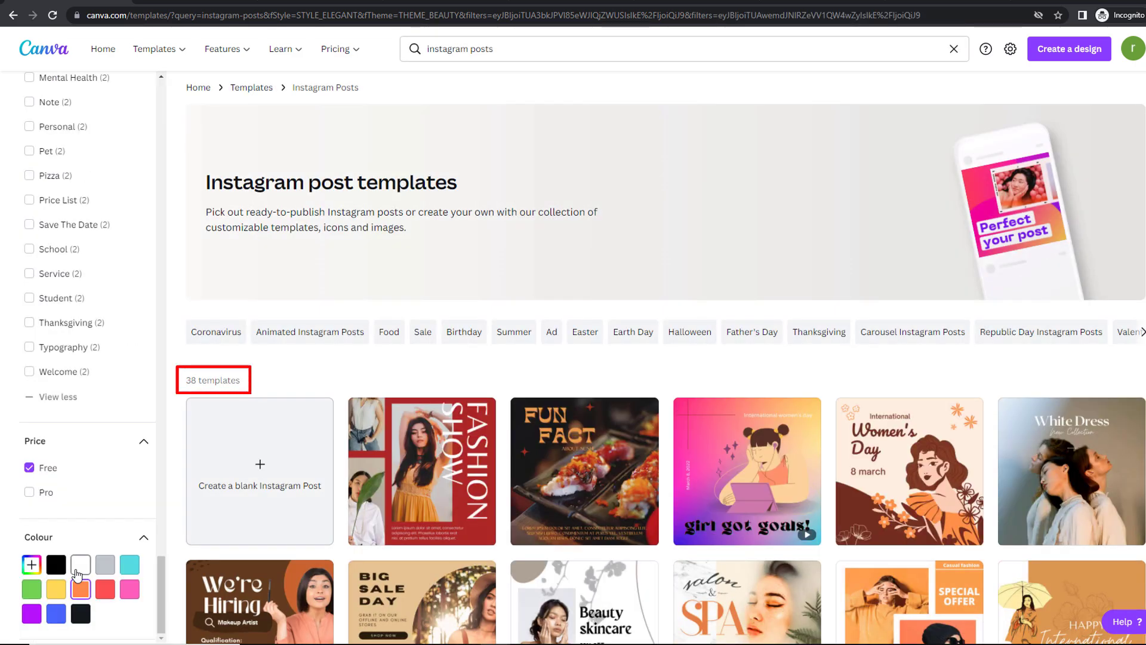
Open the preview of the Salon & Spa Instagram Post template from the filtered results.
{"action": "scroll", "coordinate": [657, 359], "scroll_direction": "down", "scroll_amount": 4}
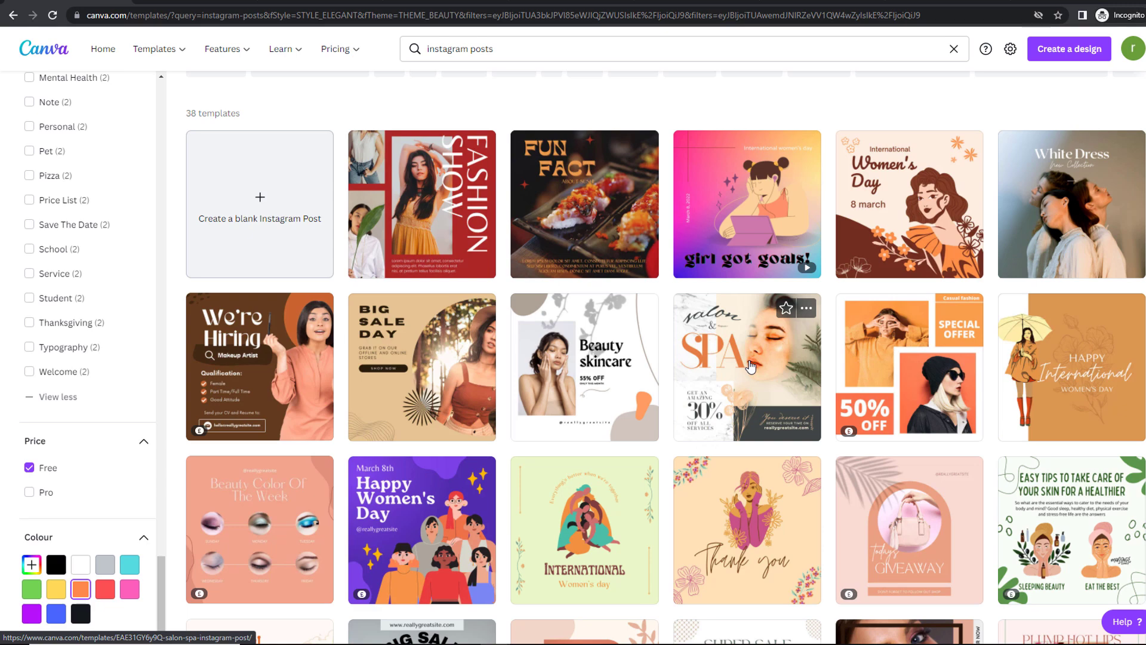
{"action": "left_click", "coordinate": [750, 366]}
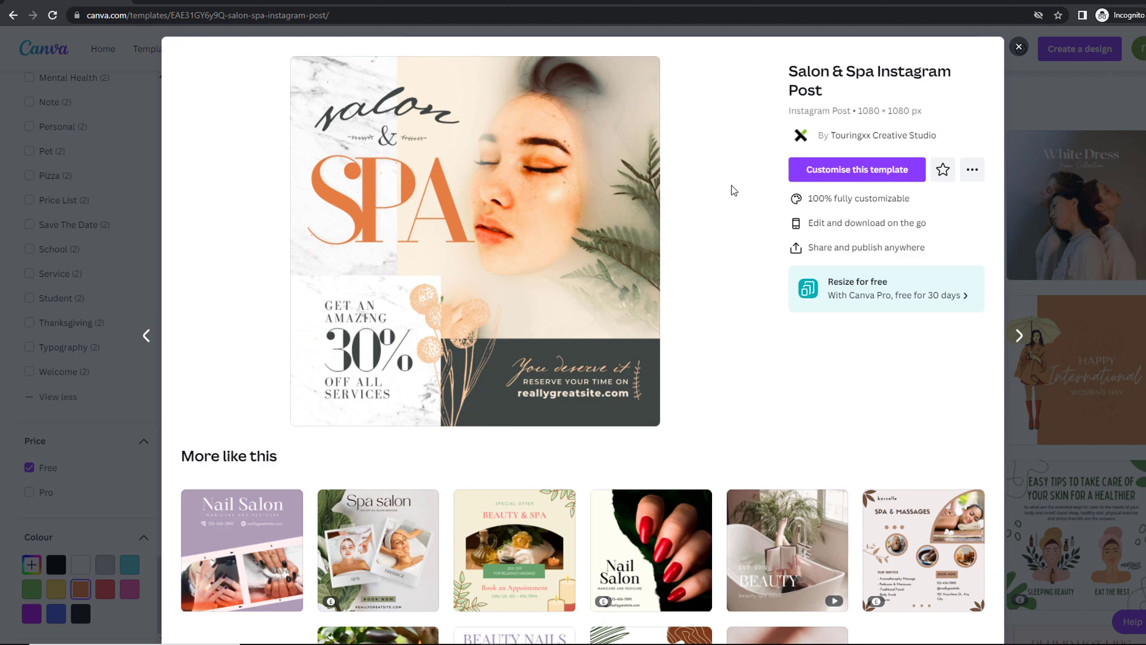
Create a design from the Salon & Spa Instagram Post template and return to the home page.
{"action": "left_click", "coordinate": [837, 171]}
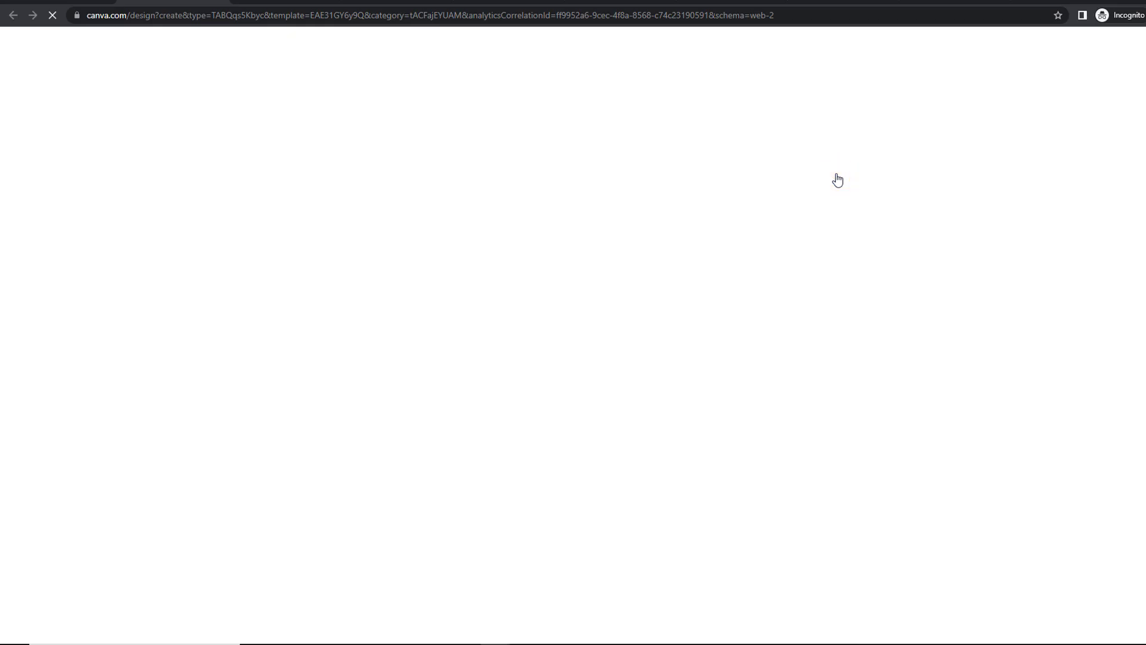
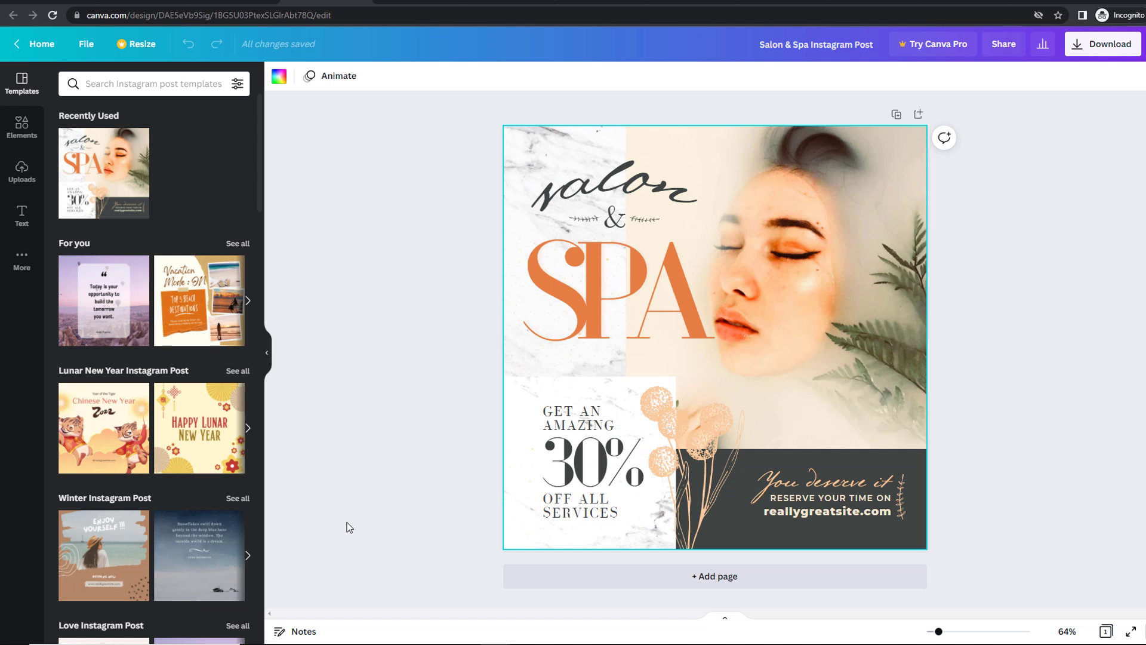
{"action": "left_click", "coordinate": [31, 43]}
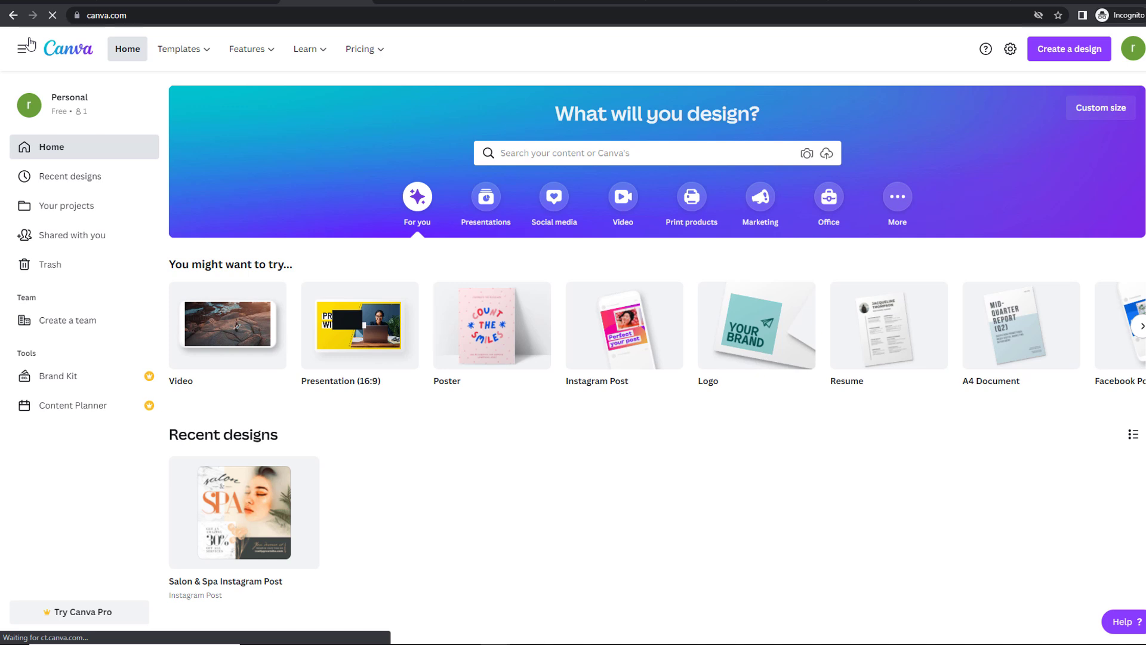
Browse the animal photos in the photo library and filter them to show only free ones.
{"action": "mouse_move", "coordinate": [264, 49]}
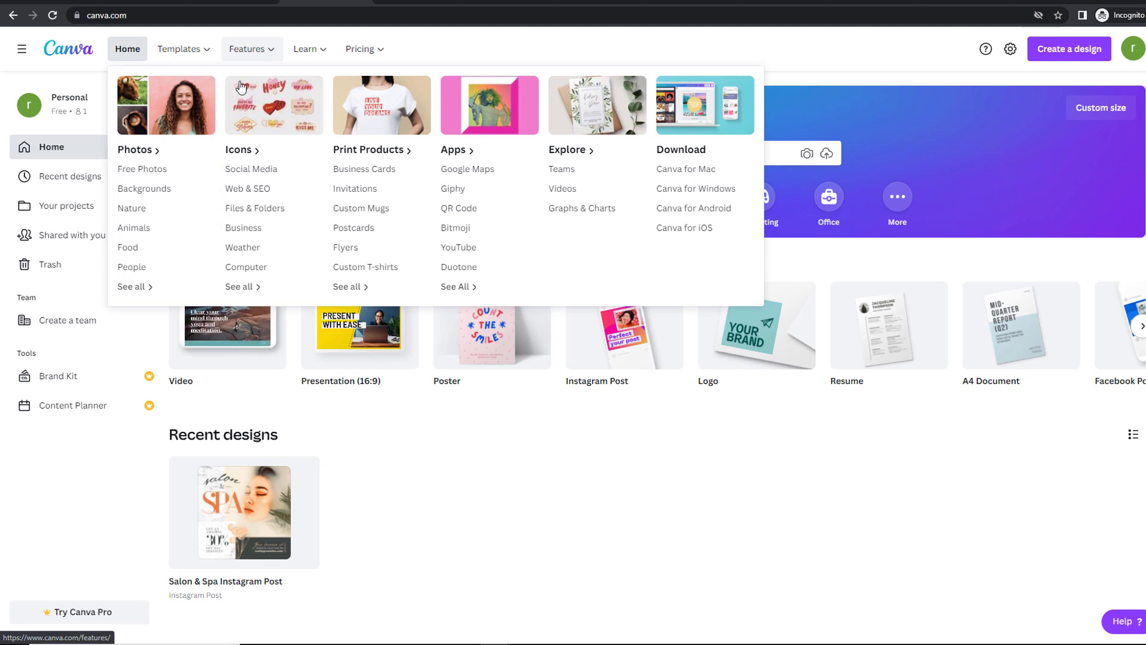
{"action": "left_click", "coordinate": [142, 229]}
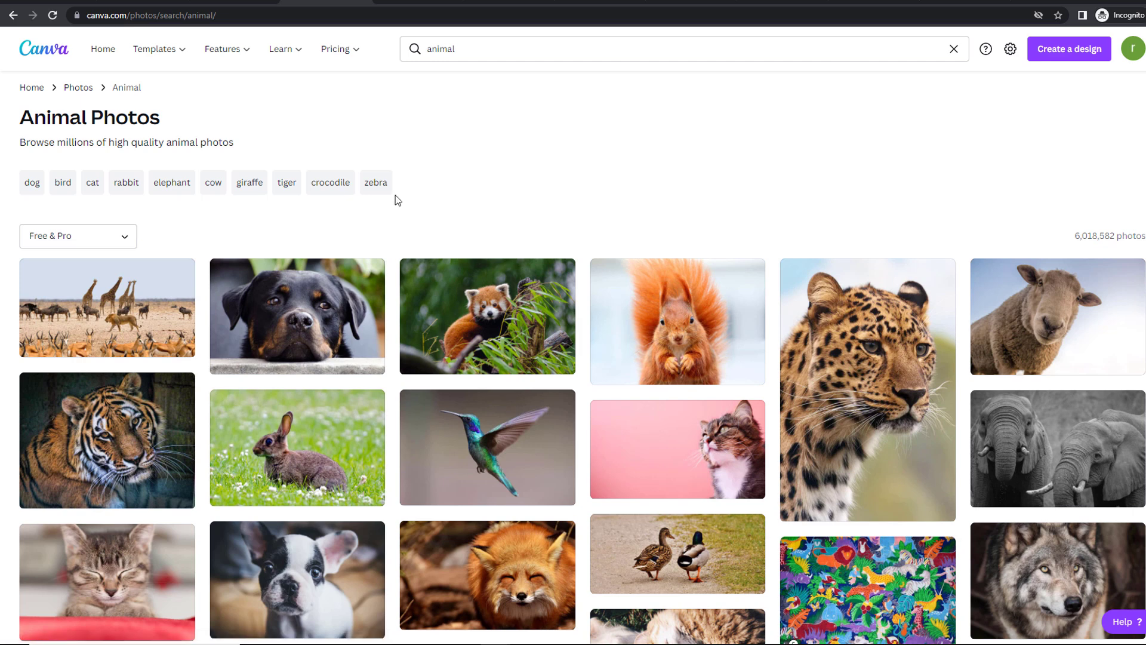
{"action": "left_click", "coordinate": [124, 240]}
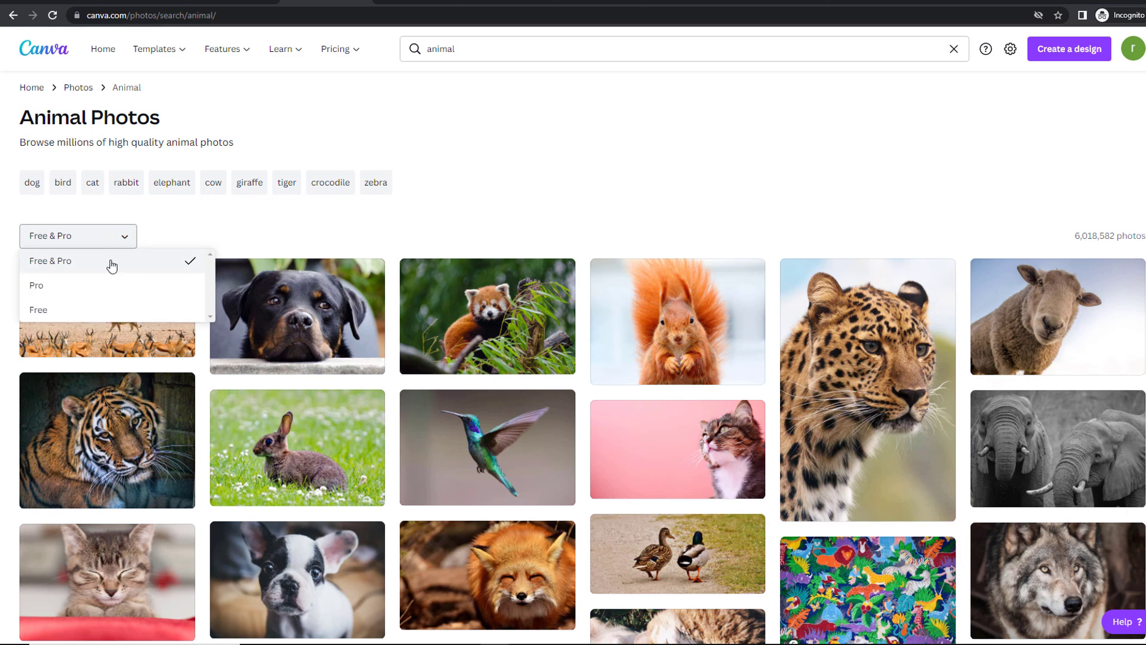
{"action": "left_click", "coordinate": [84, 311]}
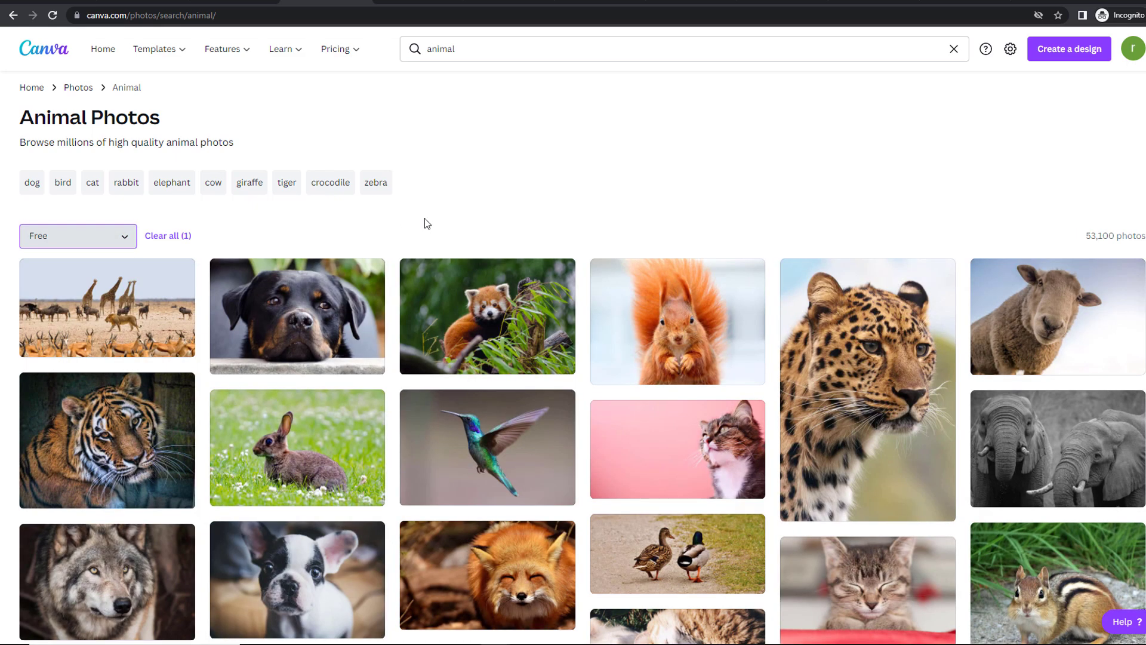
View the giraffe photos and search the photo library for cat.
{"action": "left_click", "coordinate": [250, 190]}
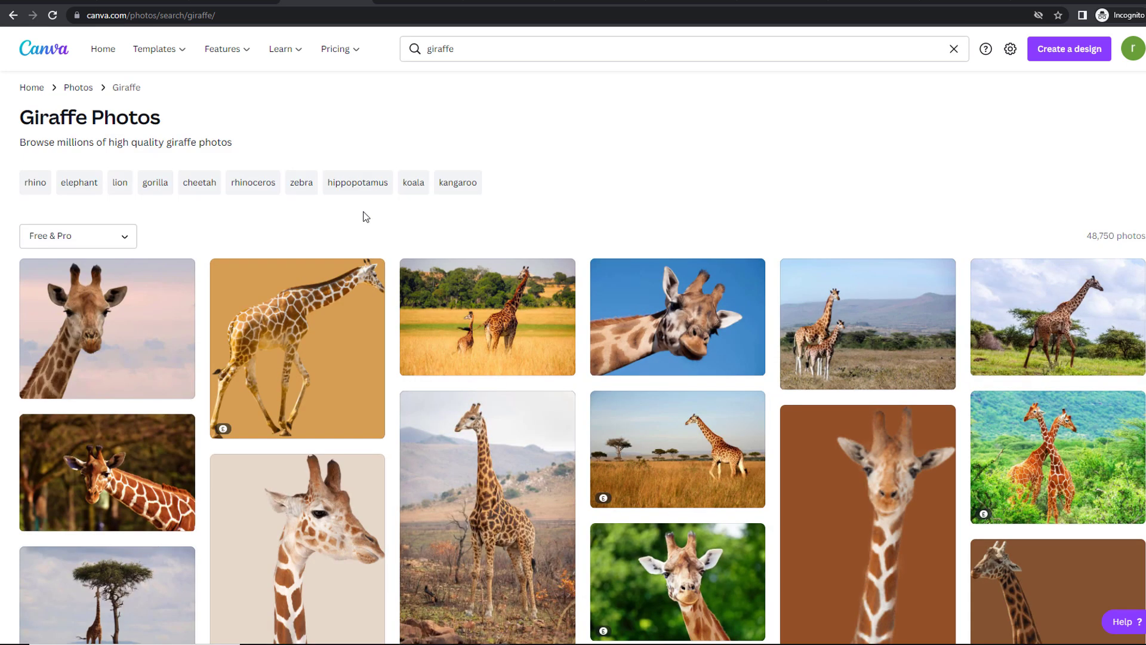
{"action": "double_click", "coordinate": [463, 47]}
{"action": "type", "text": "cat"}
{"action": "key", "text": "Return"}
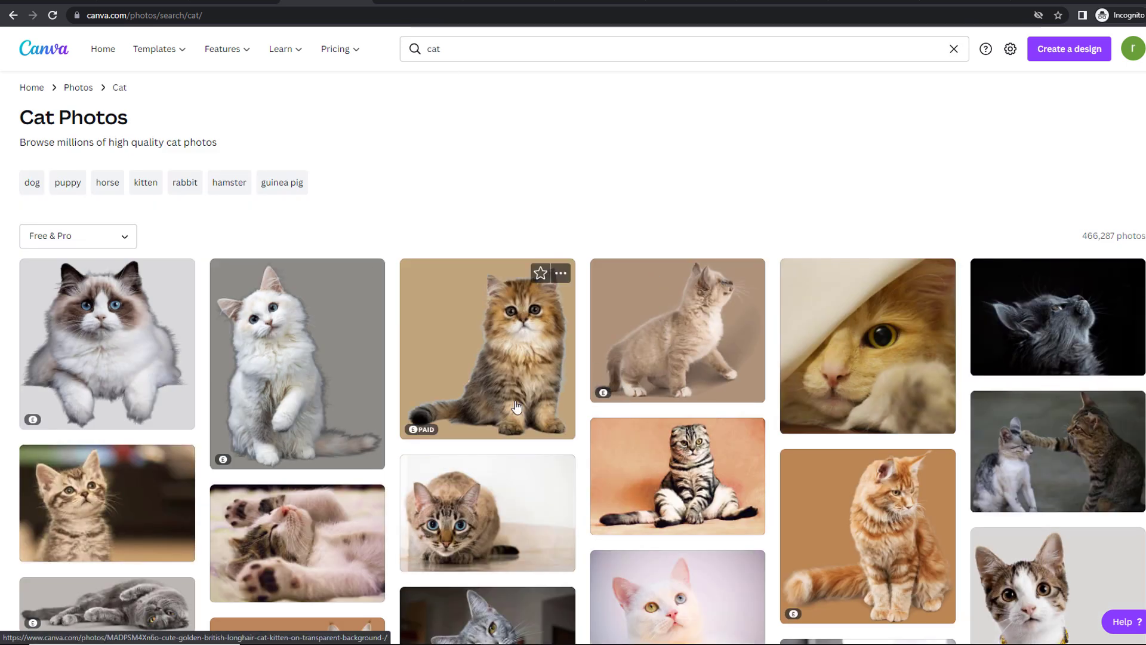
Use the Cute Brown Cat photo in a new Facebook Post design and return to the cat photo results.
{"action": "left_click", "coordinate": [519, 531]}
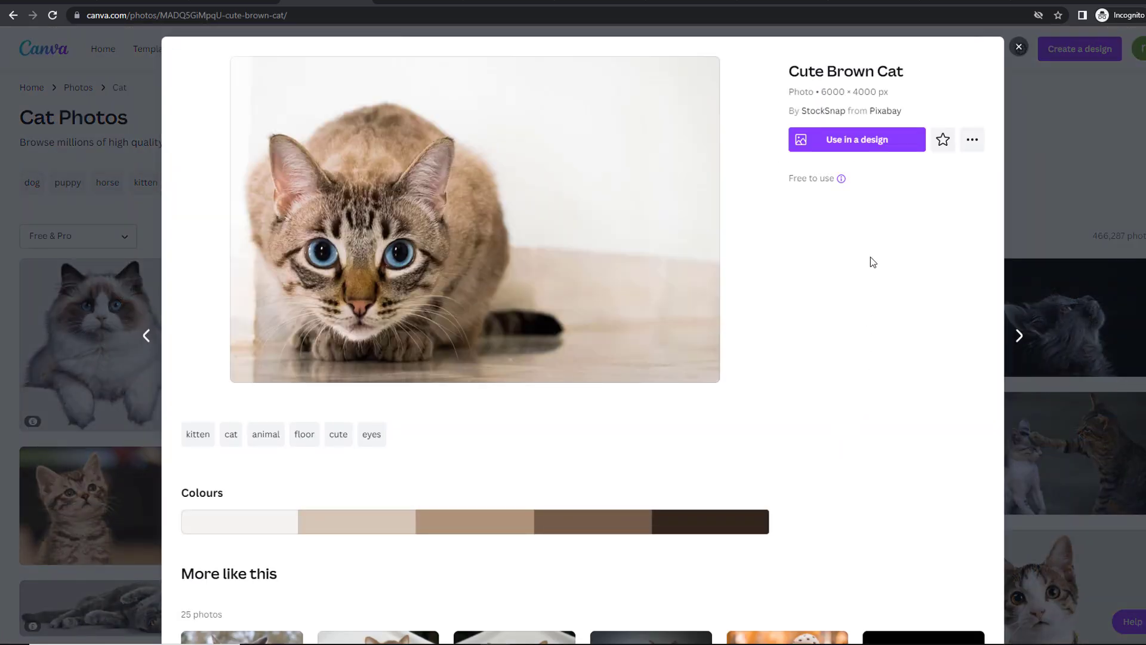
{"action": "left_click", "coordinate": [860, 145]}
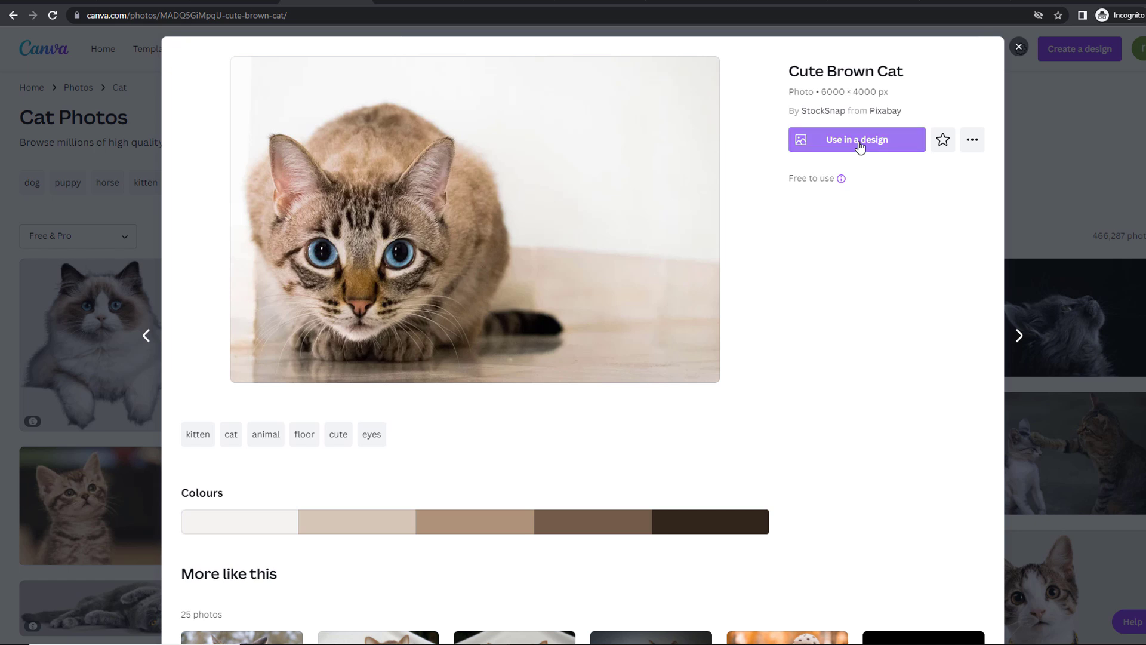
{"action": "left_click", "coordinate": [860, 146]}
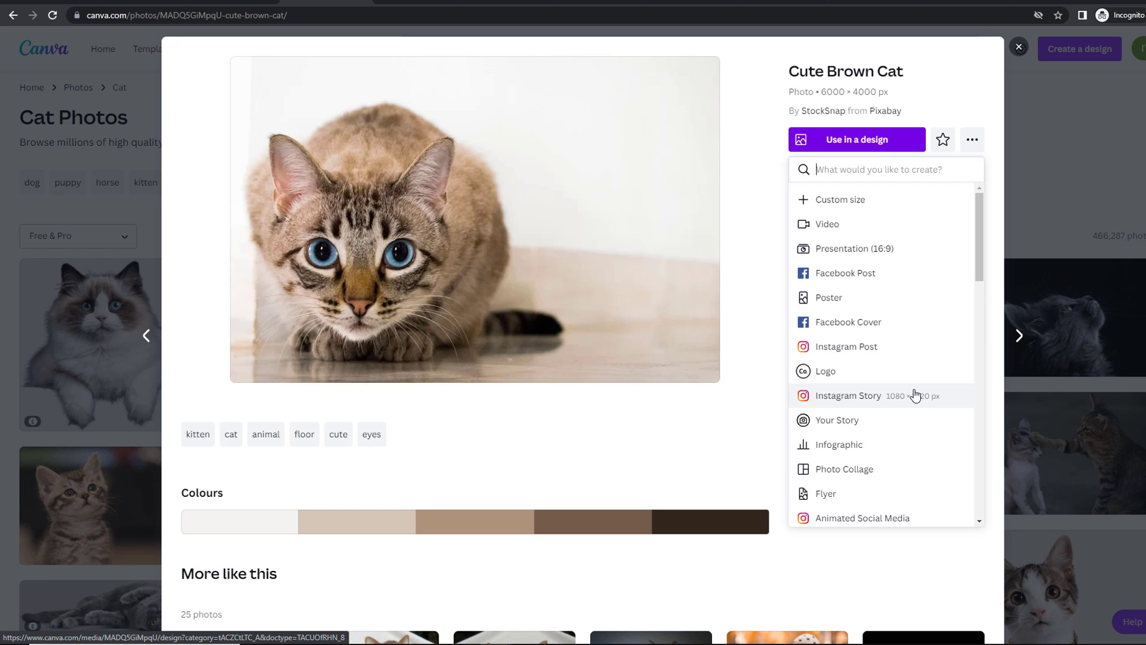
{"action": "left_click", "coordinate": [860, 273]}
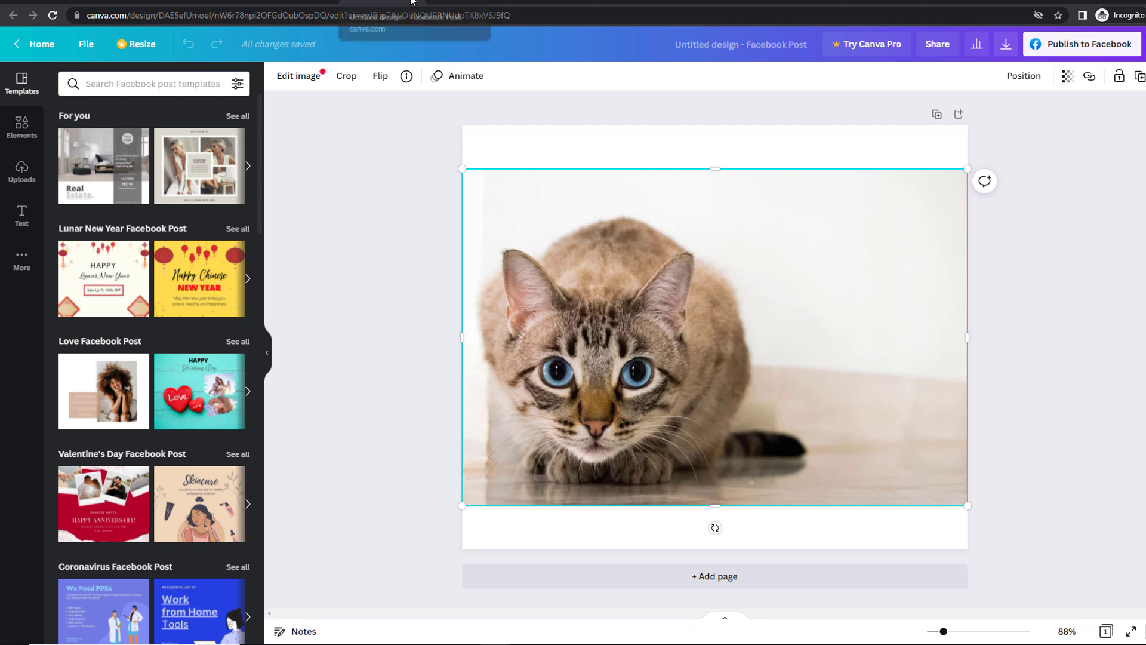
{"action": "left_click", "coordinate": [382, 5]}
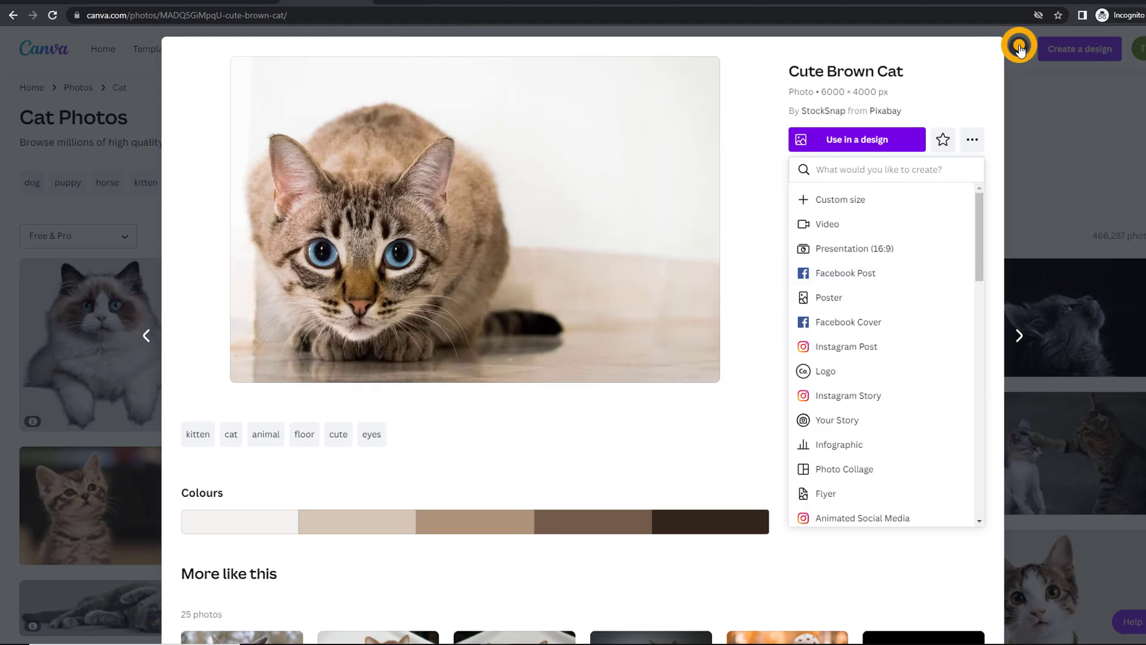
{"action": "left_click", "coordinate": [1020, 48]}
{"action": "left_click", "coordinate": [1019, 47]}
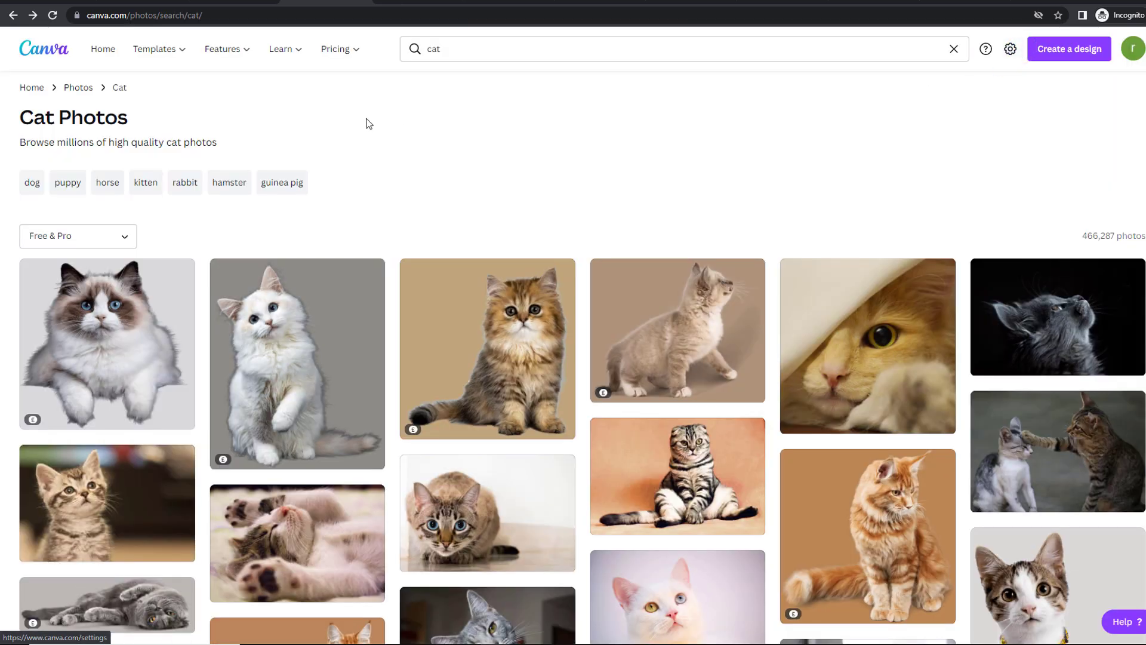
Search the icon library for phone and preview the green phone handset icon, closing the preview when done.
{"action": "mouse_move", "coordinate": [242, 53]}
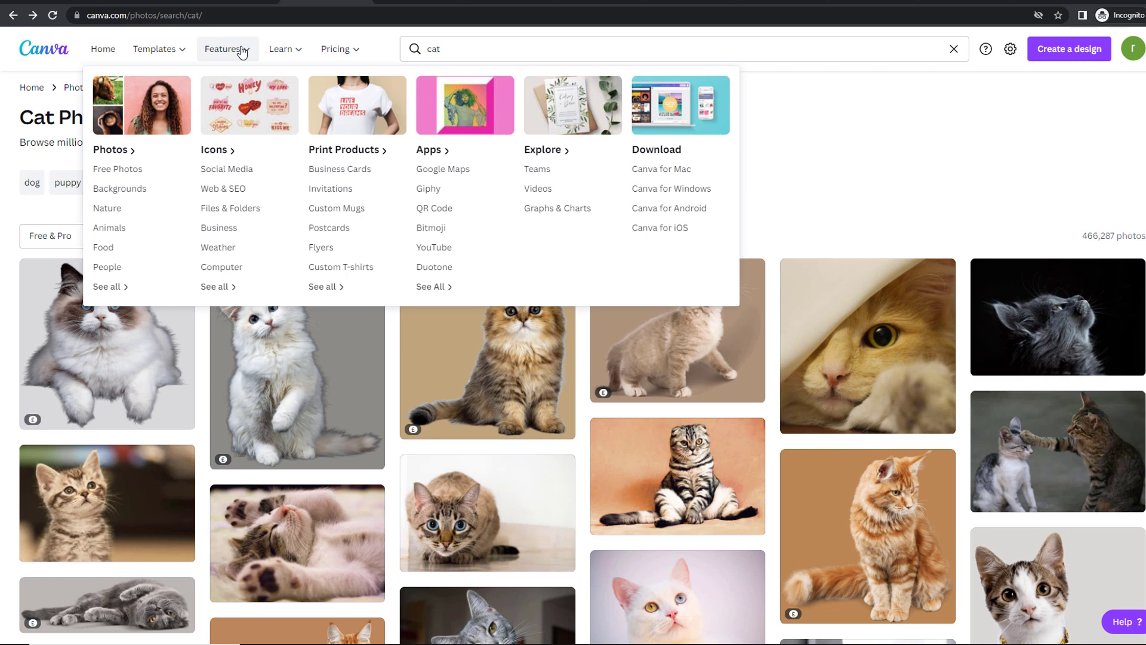
{"action": "left_click", "coordinate": [217, 151]}
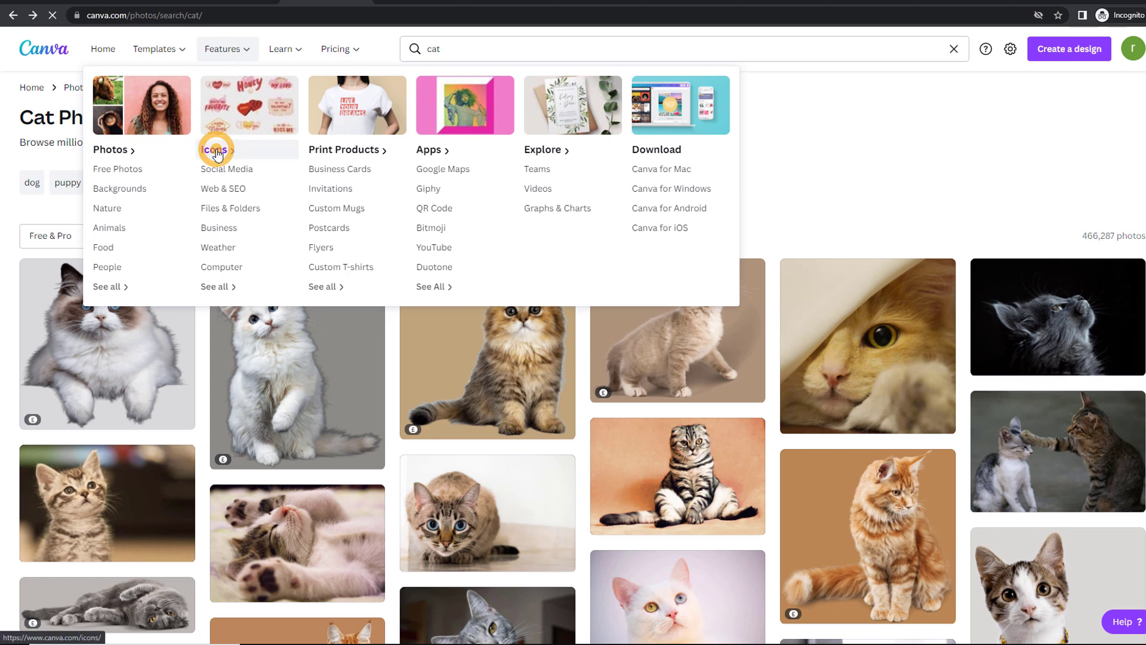
{"action": "left_click", "coordinate": [490, 207]}
{"action": "type", "text": "phone"}
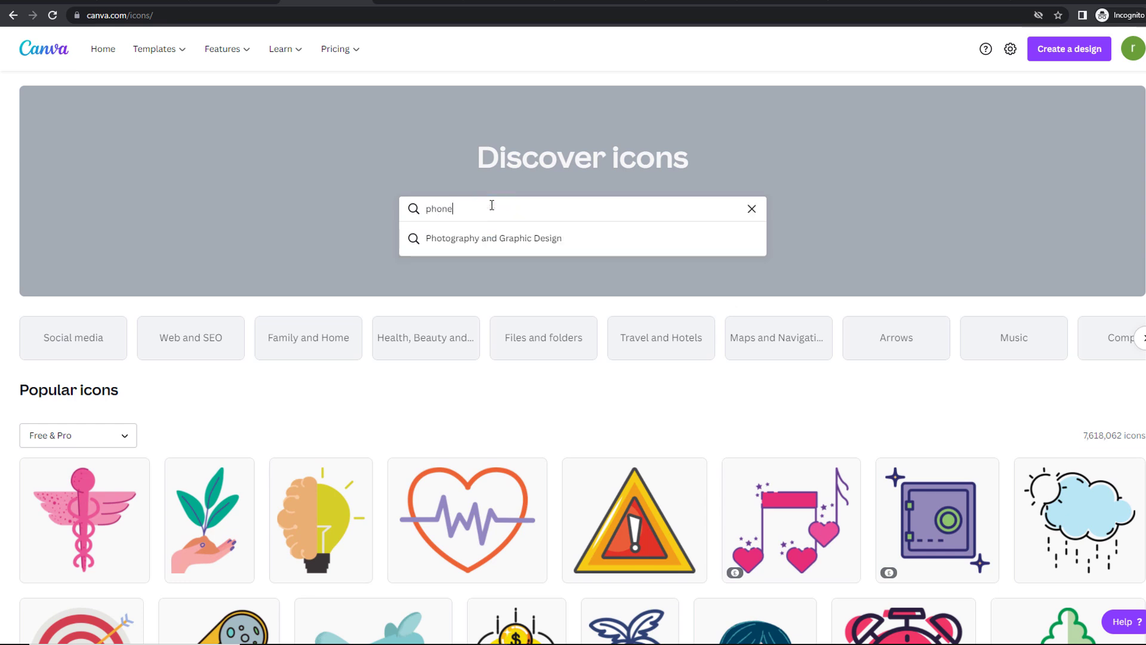
{"action": "key", "text": "Return"}
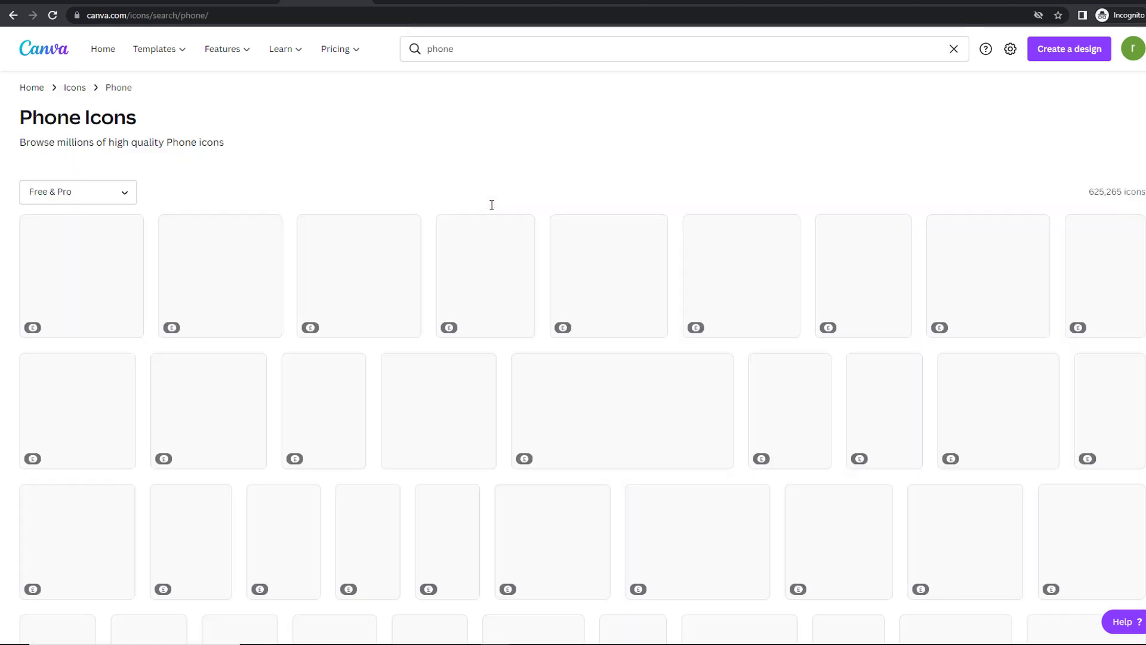
{"action": "left_click", "coordinate": [454, 423]}
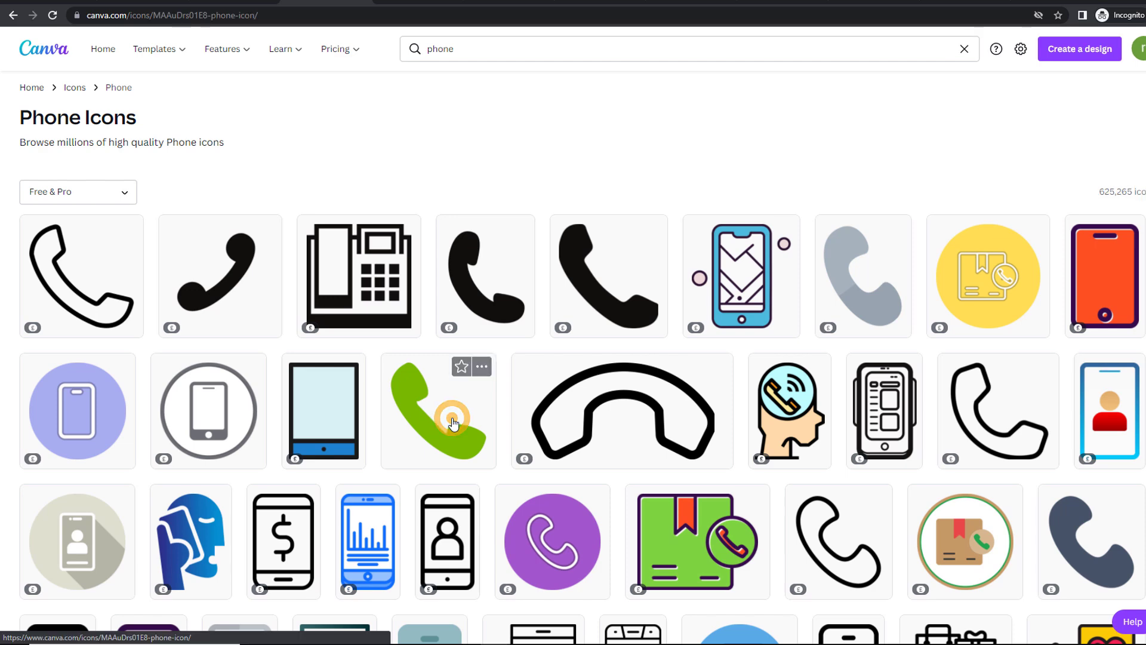
{"action": "left_click", "coordinate": [1020, 47]}
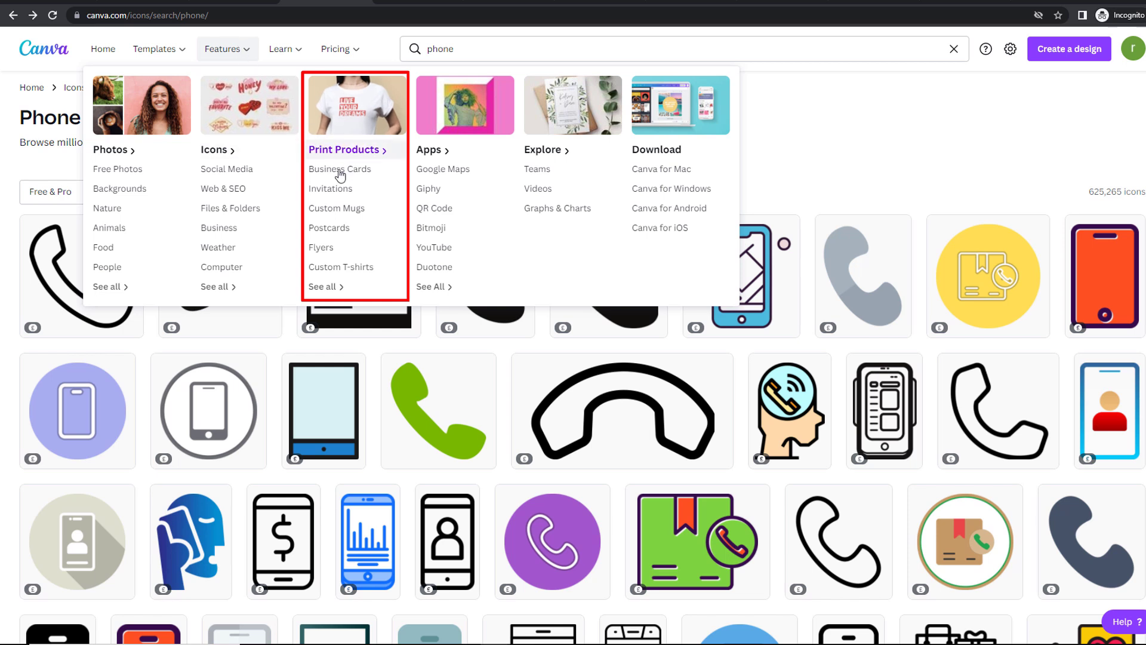
Create a custom mug design from the "Now or Never" template and return to the mug templates.
{"action": "left_click", "coordinate": [353, 210]}
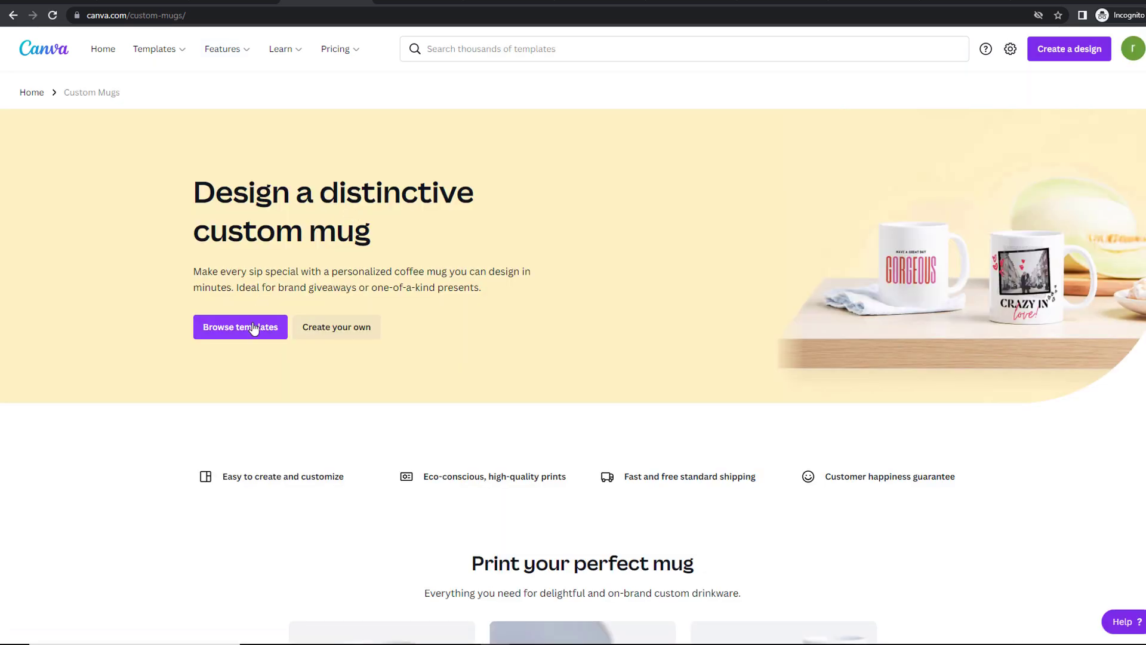
{"action": "left_click", "coordinate": [254, 328]}
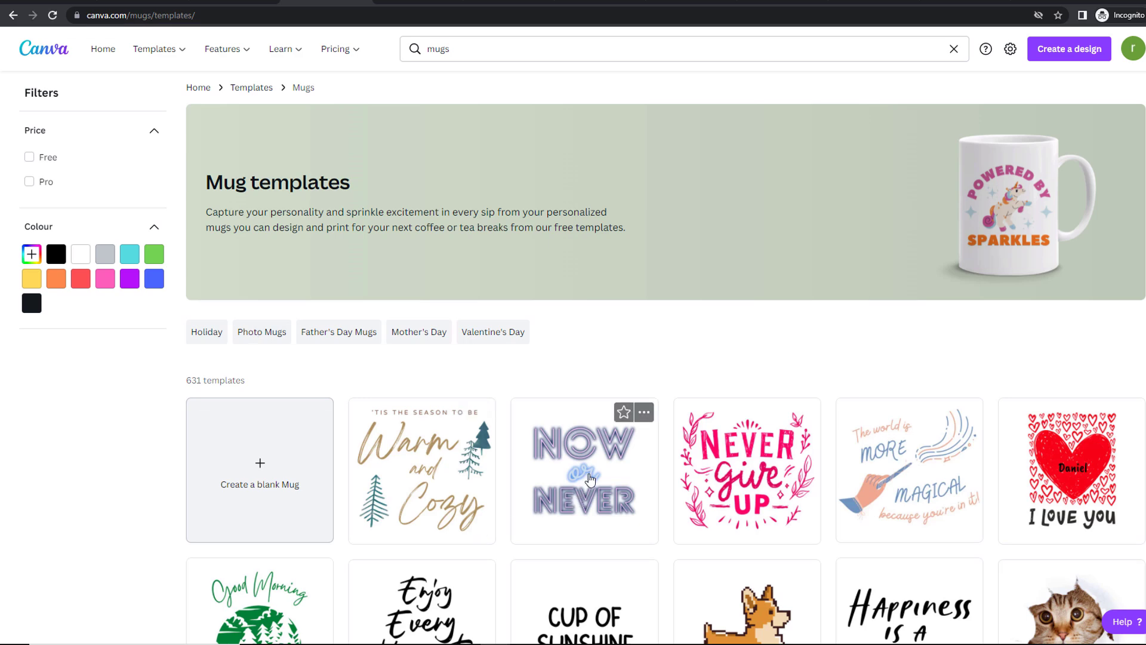
{"action": "left_click", "coordinate": [584, 470]}
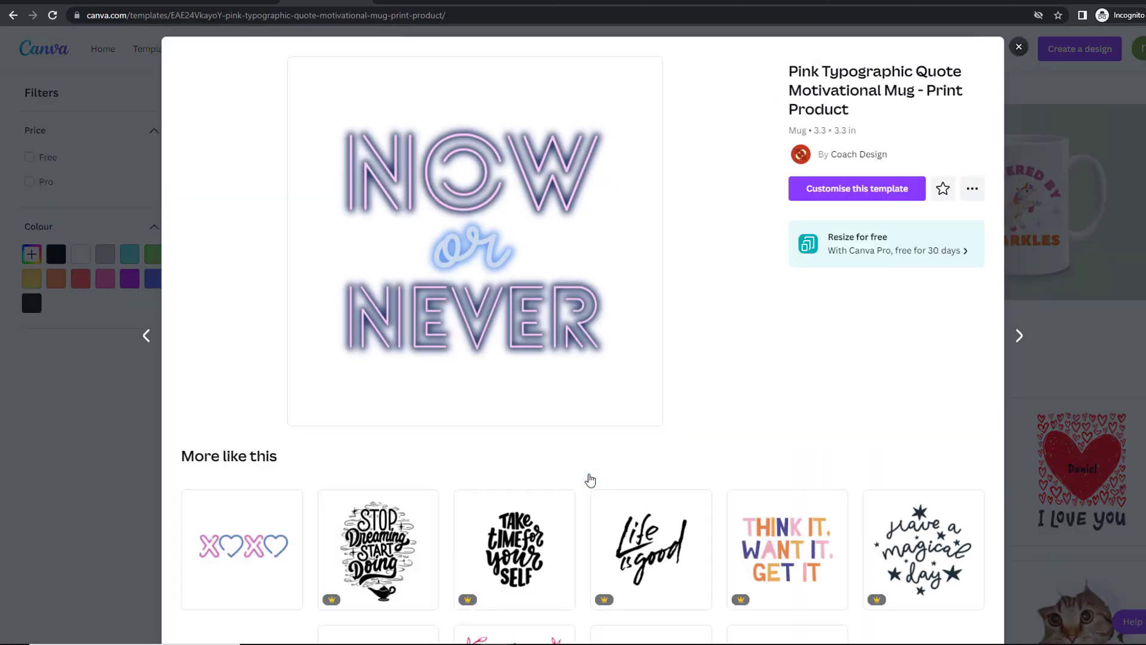
{"action": "left_click", "coordinate": [873, 190]}
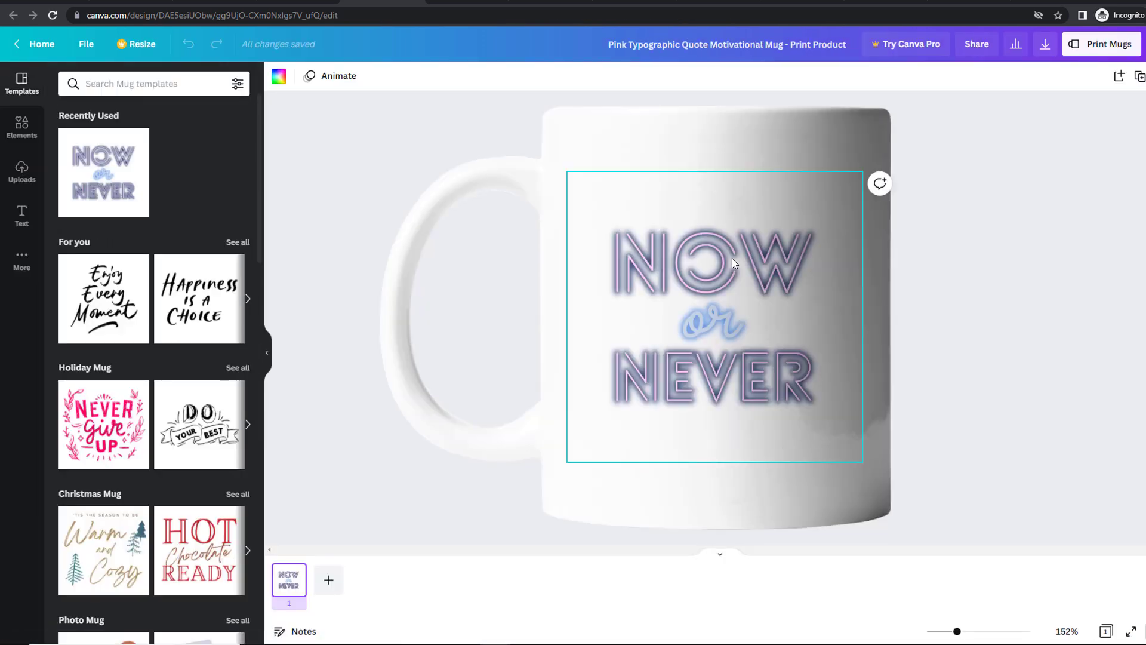
{"action": "left_click", "coordinate": [416, 3]}
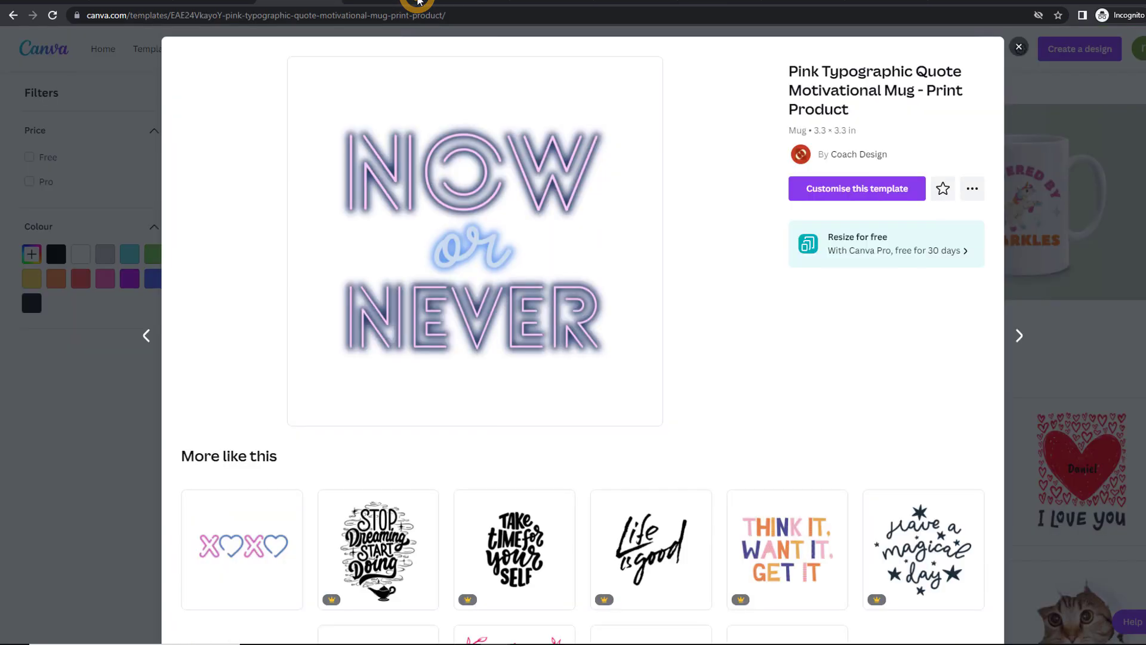
{"action": "left_click", "coordinate": [1018, 48]}
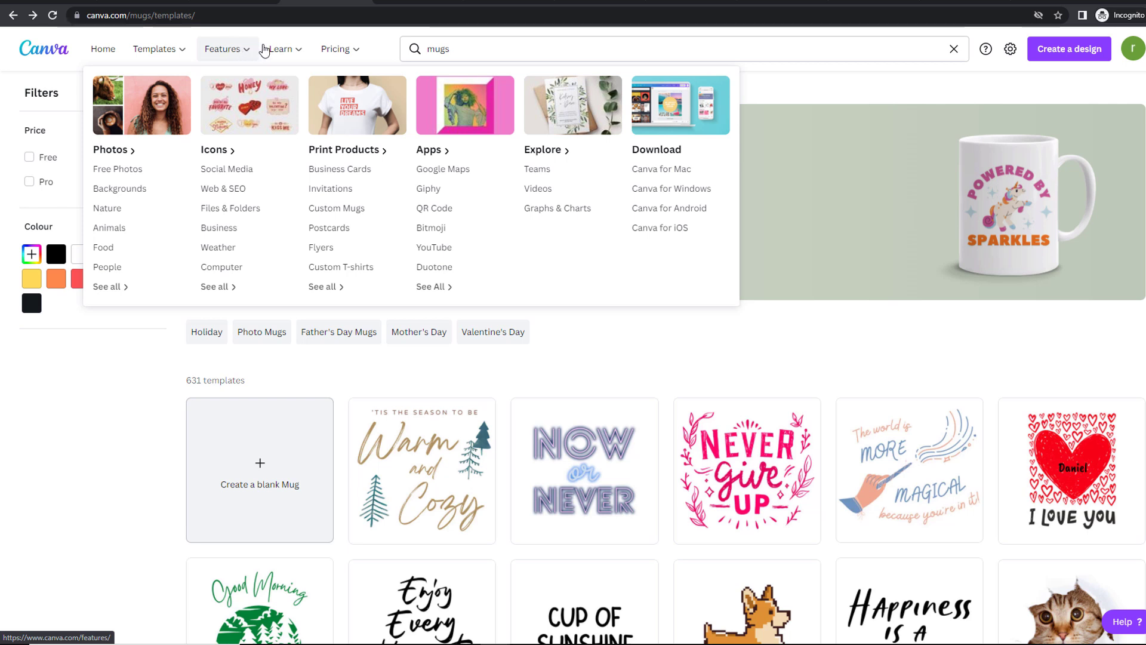
View the available learning and pricing options, the help centre and the account settings.
{"action": "mouse_move", "coordinate": [279, 49]}
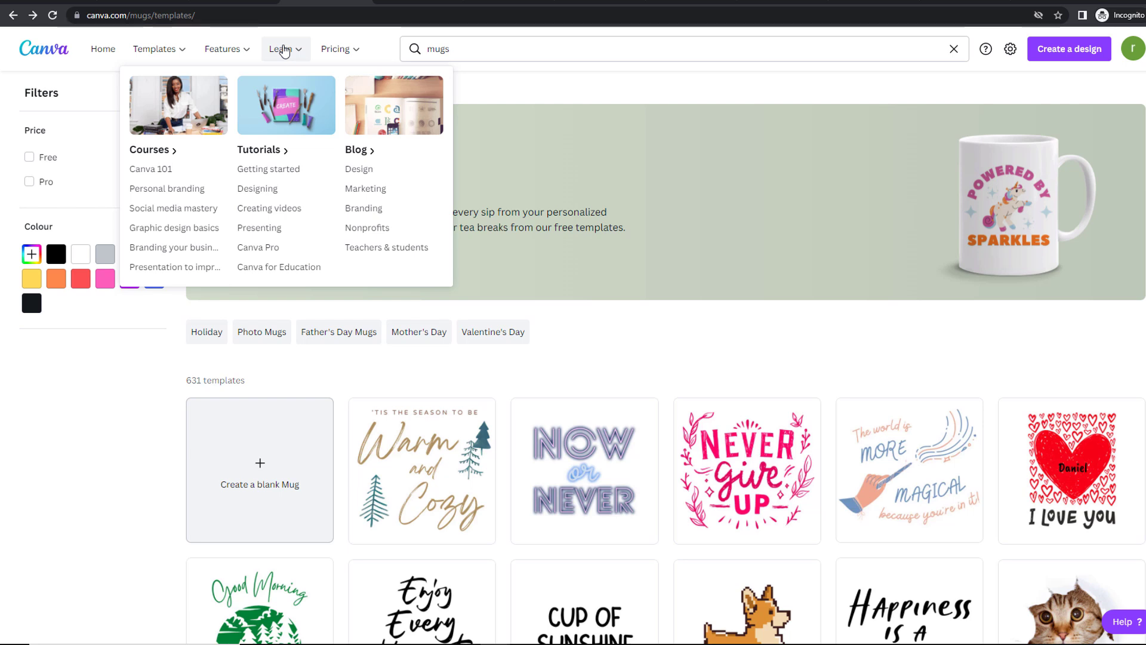
{"action": "mouse_move", "coordinate": [336, 49]}
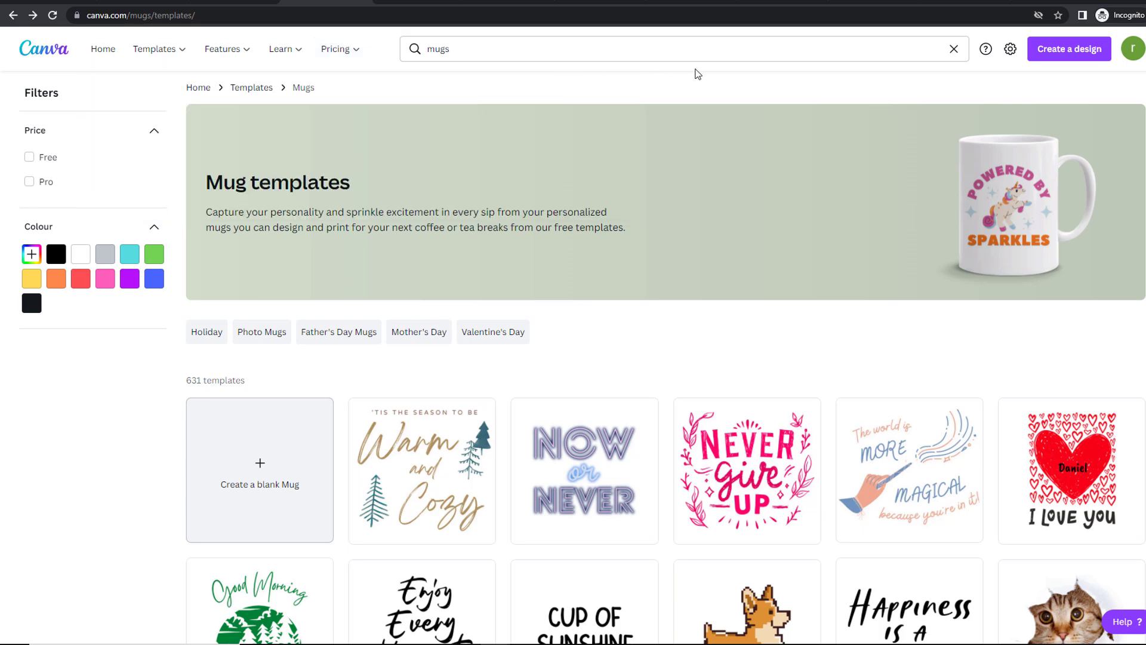
{"action": "left_click", "coordinate": [986, 50]}
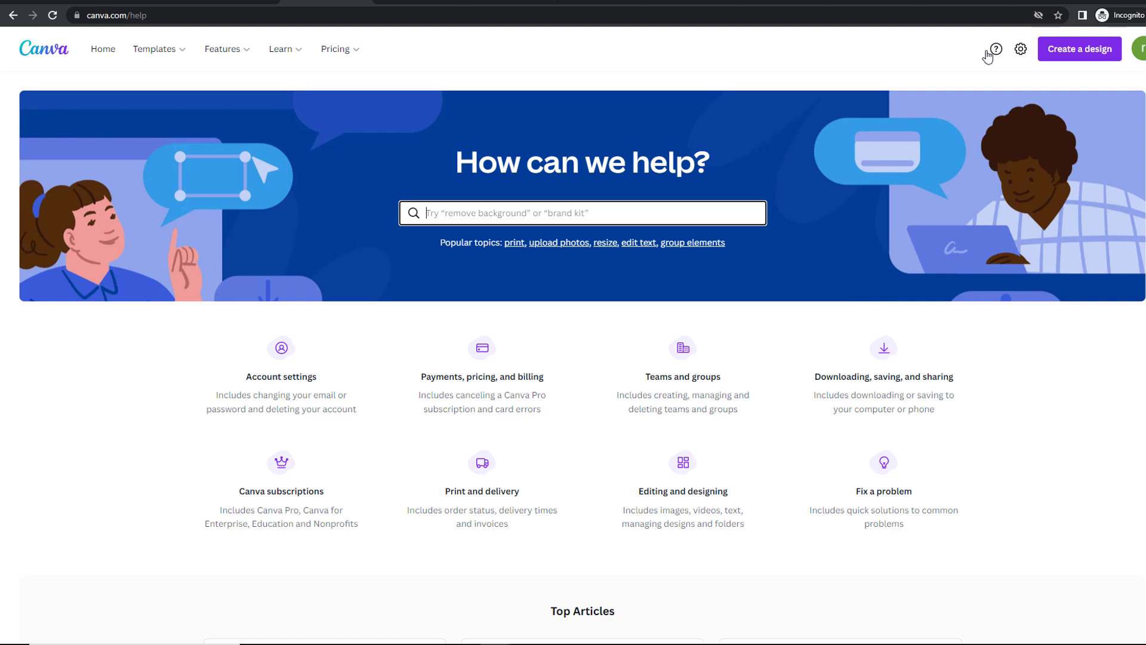
{"action": "left_click", "coordinate": [1022, 50]}
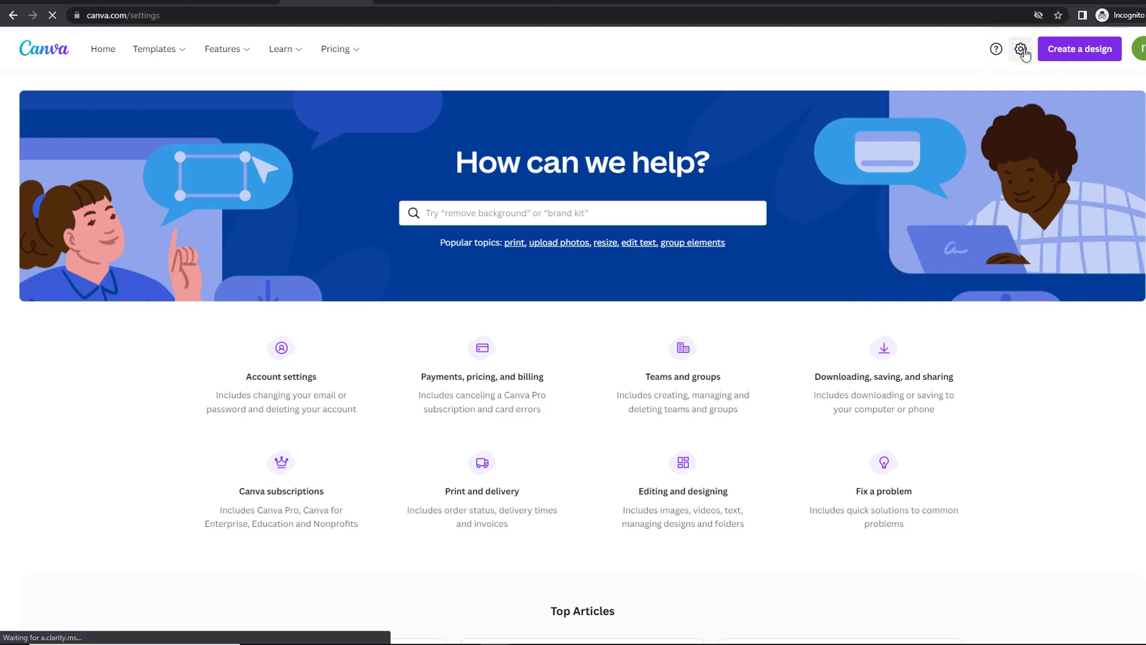
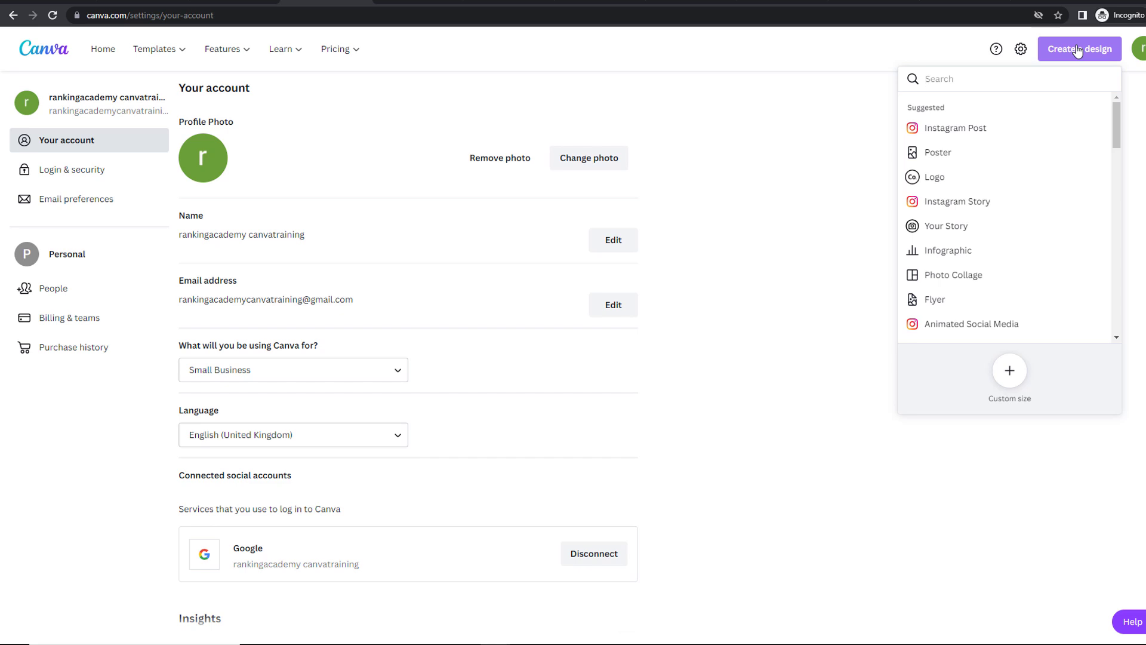
Search the types available for a new design for facebook, and replace that search with snap.
{"action": "type", "text": "facebook"}
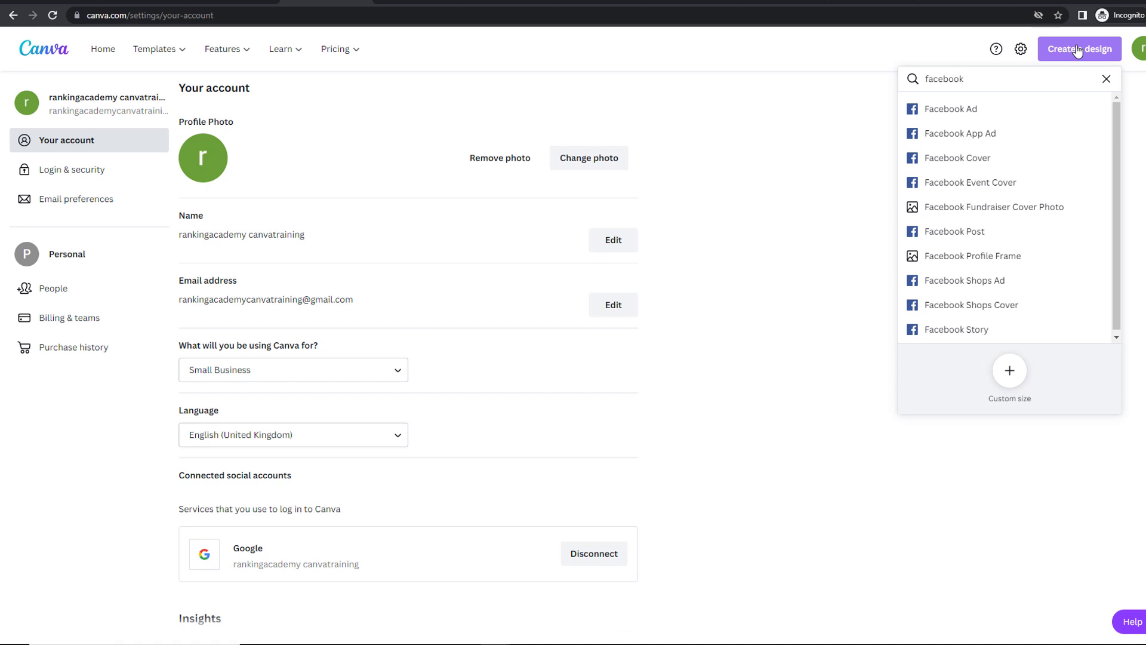
{"action": "key", "text": "BackSpace"}
{"action": "key", "text": "BackSpace"}
{"action": "key", "text": "BackSpace"}
{"action": "key", "text": "BackSpace"}
{"action": "key", "text": "BackSpace"}
{"action": "key", "text": "BackSpace"}
{"action": "key", "text": "BackSpace"}
{"action": "key", "text": "BackSpace"}
{"action": "type", "text": "snap"}
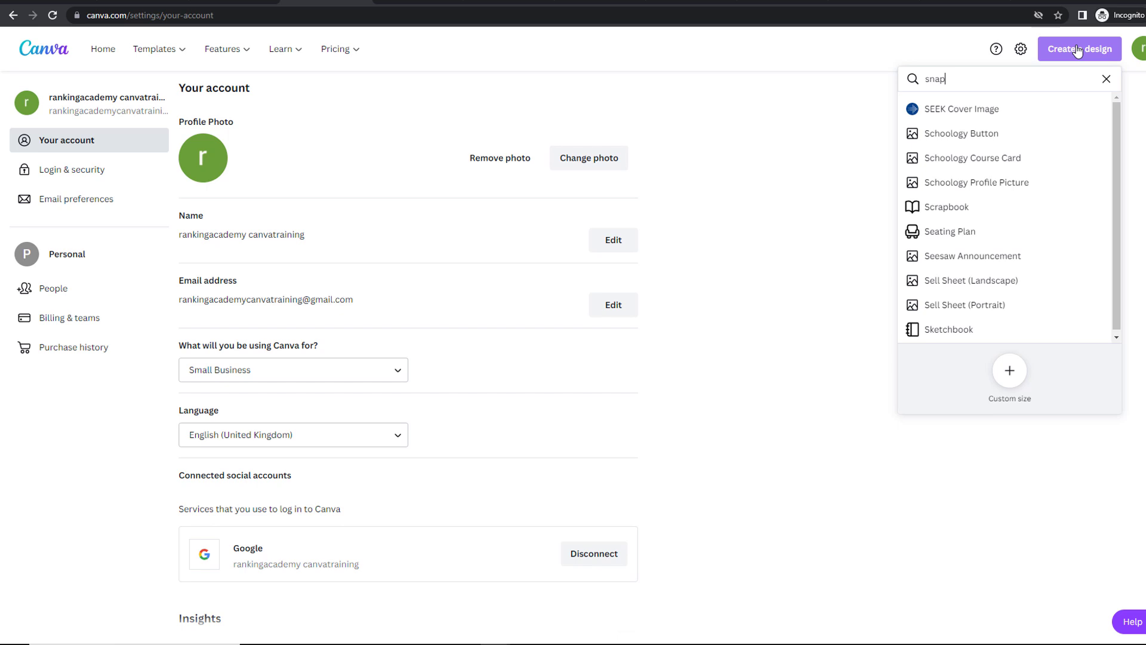
Search the types available for a new design for whats.
{"action": "key", "text": "BackSpace"}
{"action": "key", "text": "BackSpace"}
{"action": "key", "text": "BackSpace"}
{"action": "key", "text": "BackSpace"}
{"action": "type", "text": "whats"}
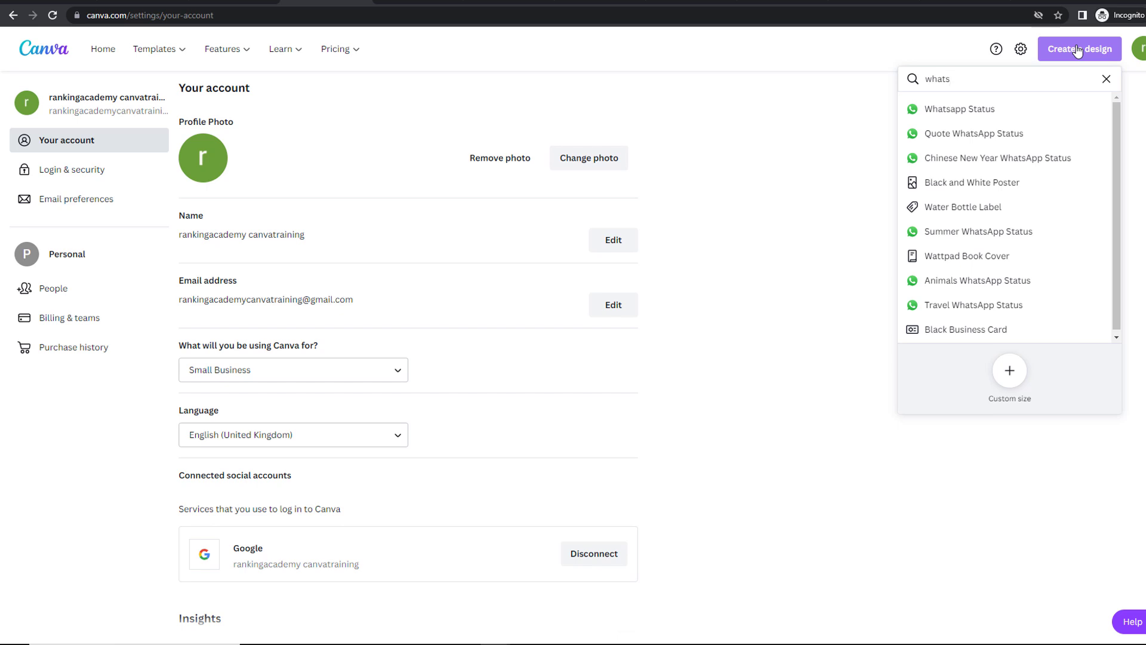
Check the custom size option for a new design, and create a blank Instagram Post design before returning to the account settings.
{"action": "left_click", "coordinate": [1009, 375]}
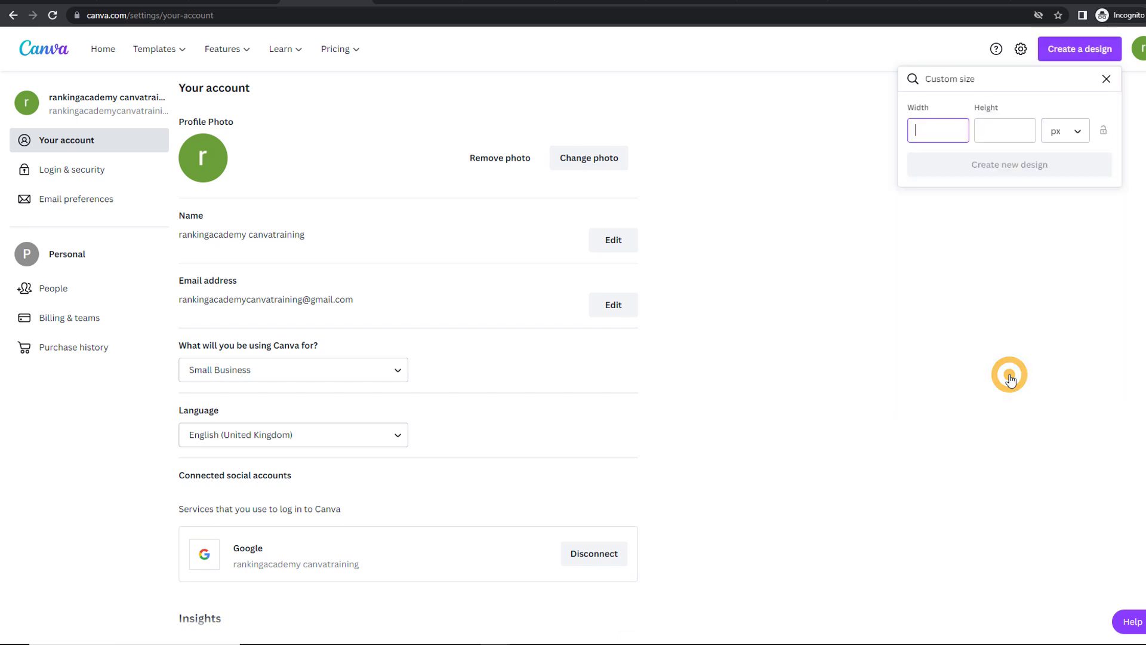
{"action": "left_click", "coordinate": [1107, 79]}
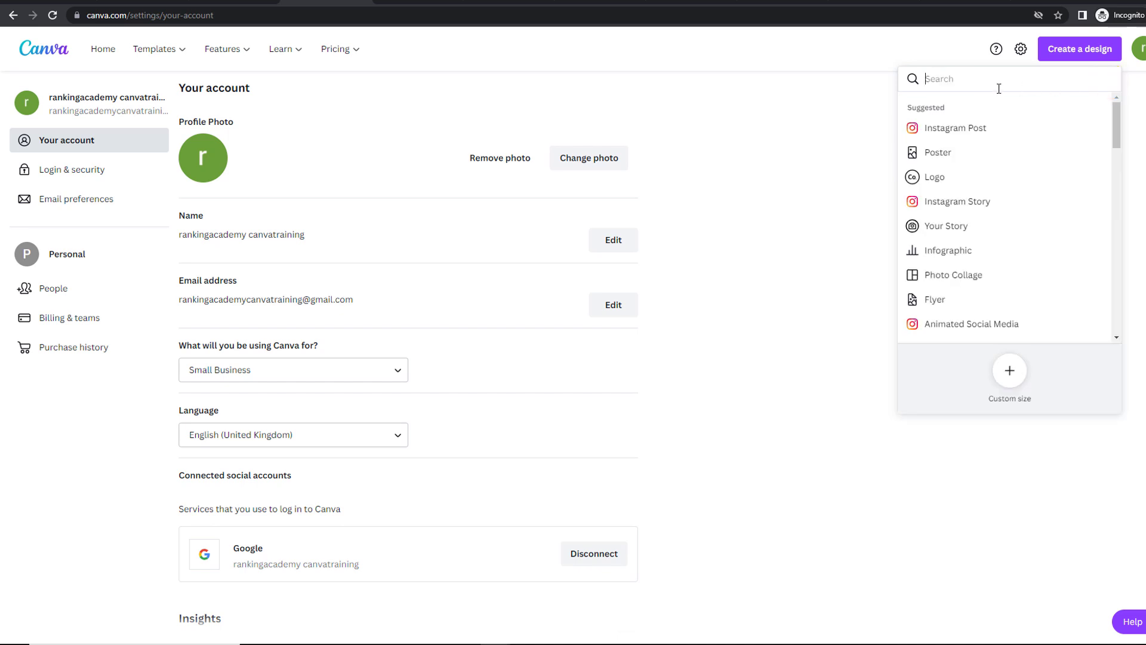
{"action": "left_click", "coordinate": [971, 129]}
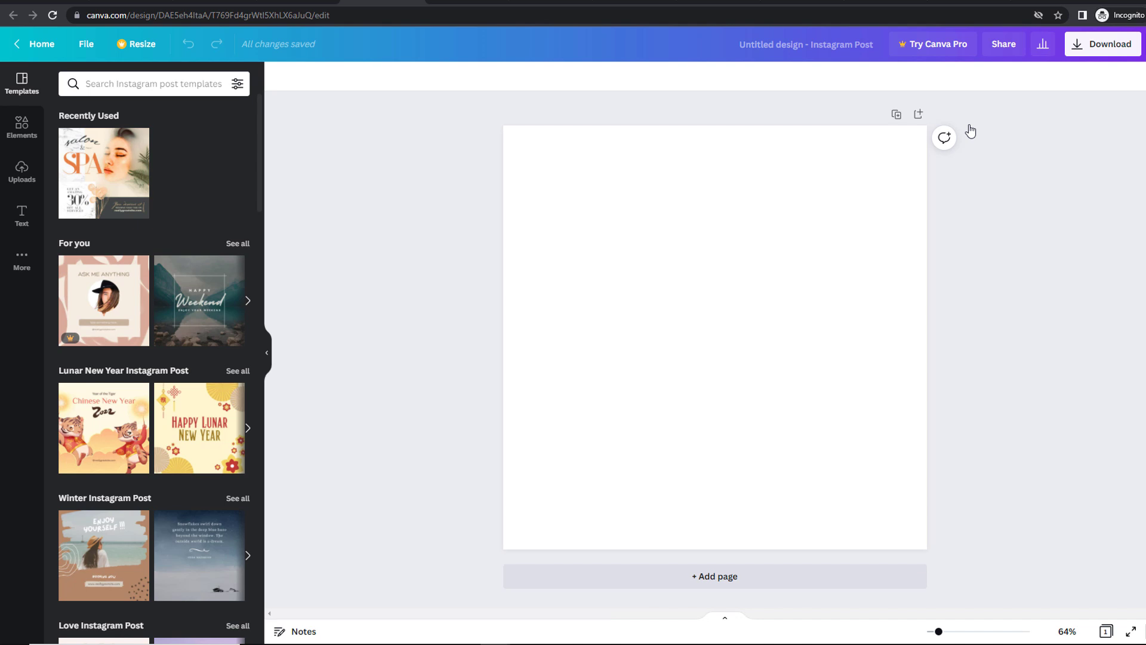
{"action": "left_click", "coordinate": [416, 3]}
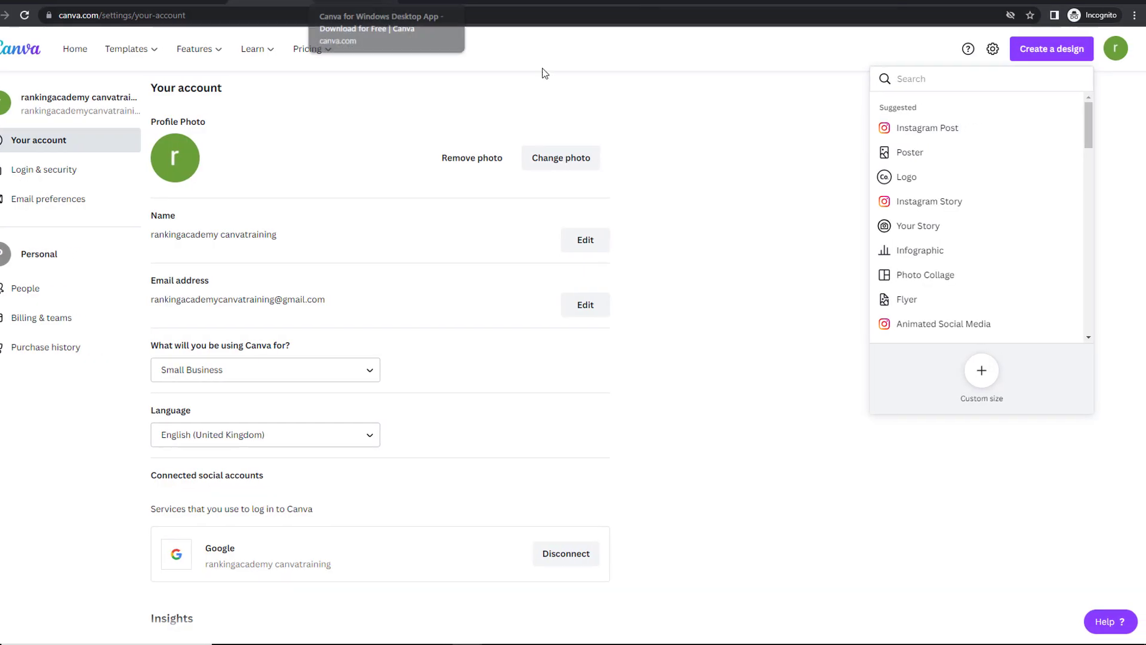
View the account's recent designs, home page and projects, switching the projects between folders, designs and all items.
{"action": "left_click", "coordinate": [1117, 53]}
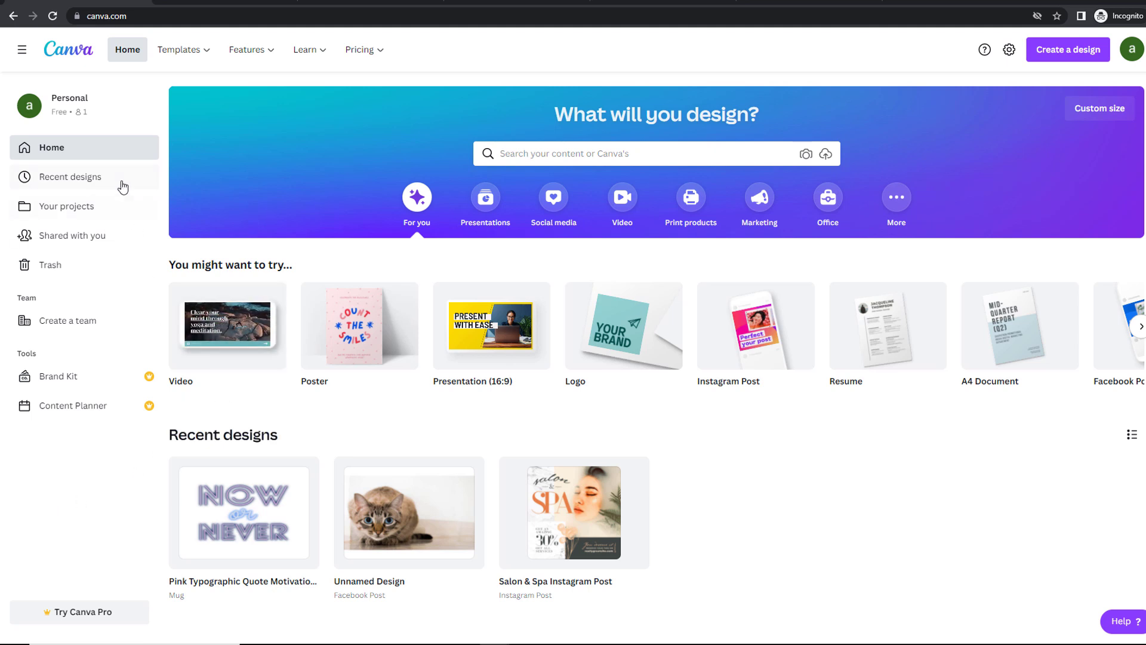
{"action": "left_click", "coordinate": [92, 179]}
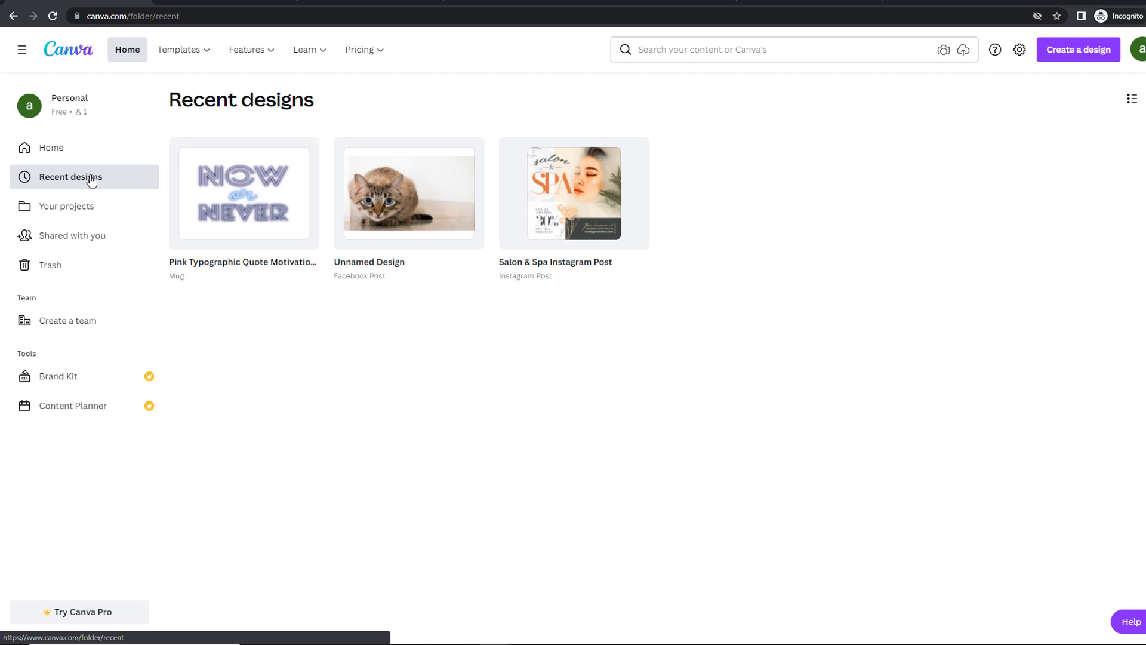
{"action": "left_click", "coordinate": [60, 151]}
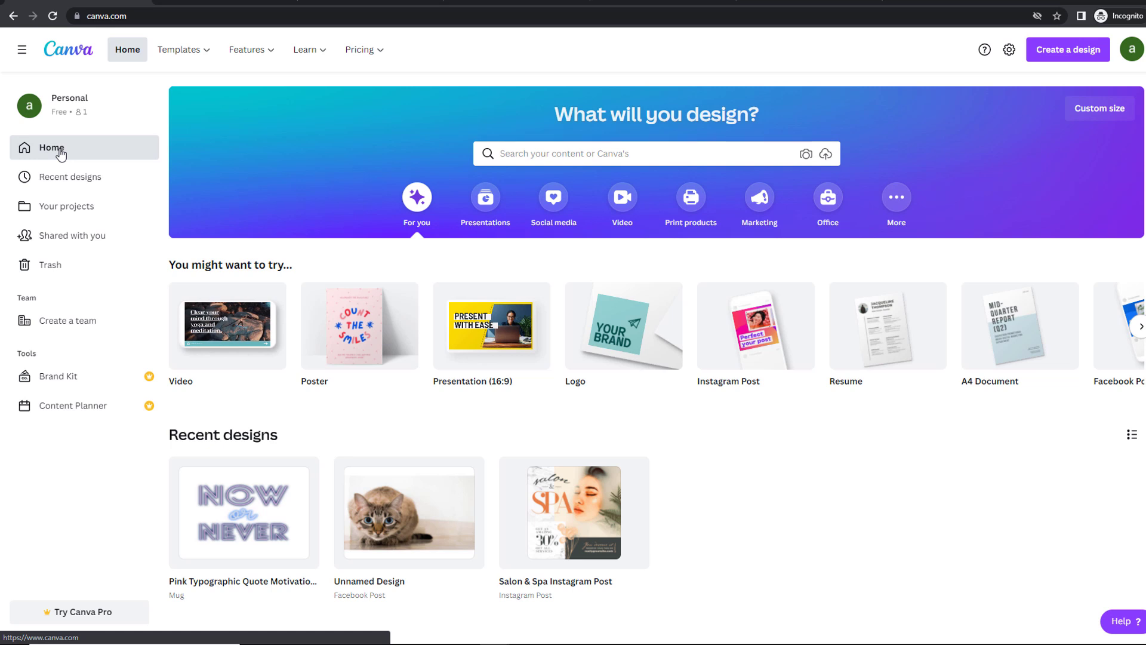
{"action": "left_click", "coordinate": [78, 212]}
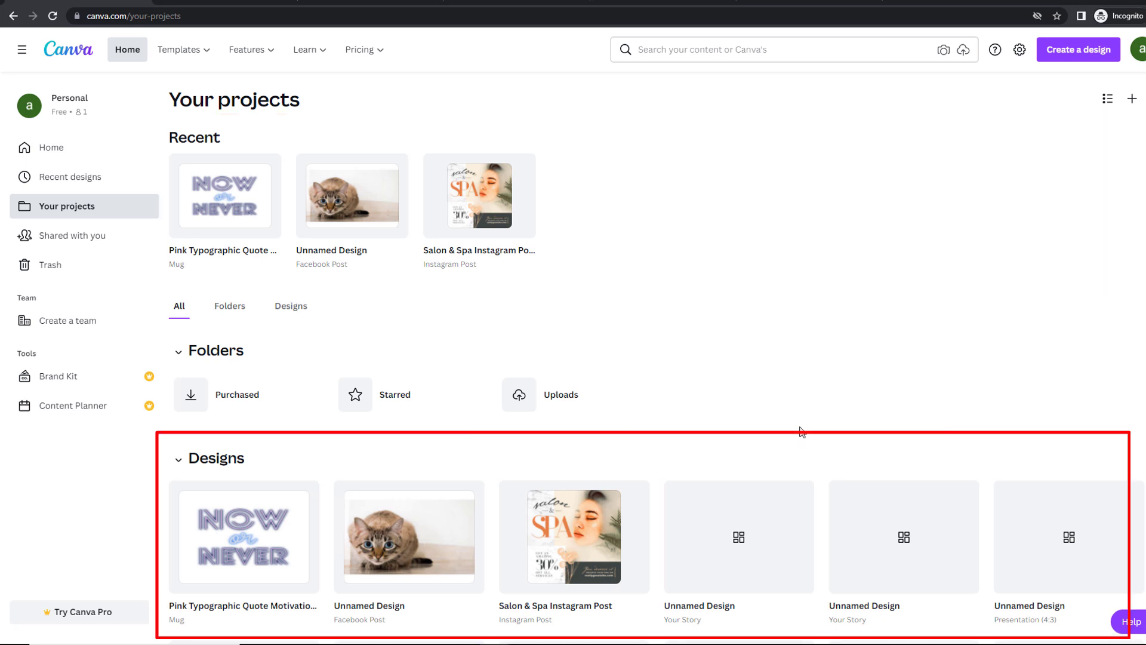
{"action": "left_click", "coordinate": [236, 310]}
{"action": "left_click", "coordinate": [294, 311]}
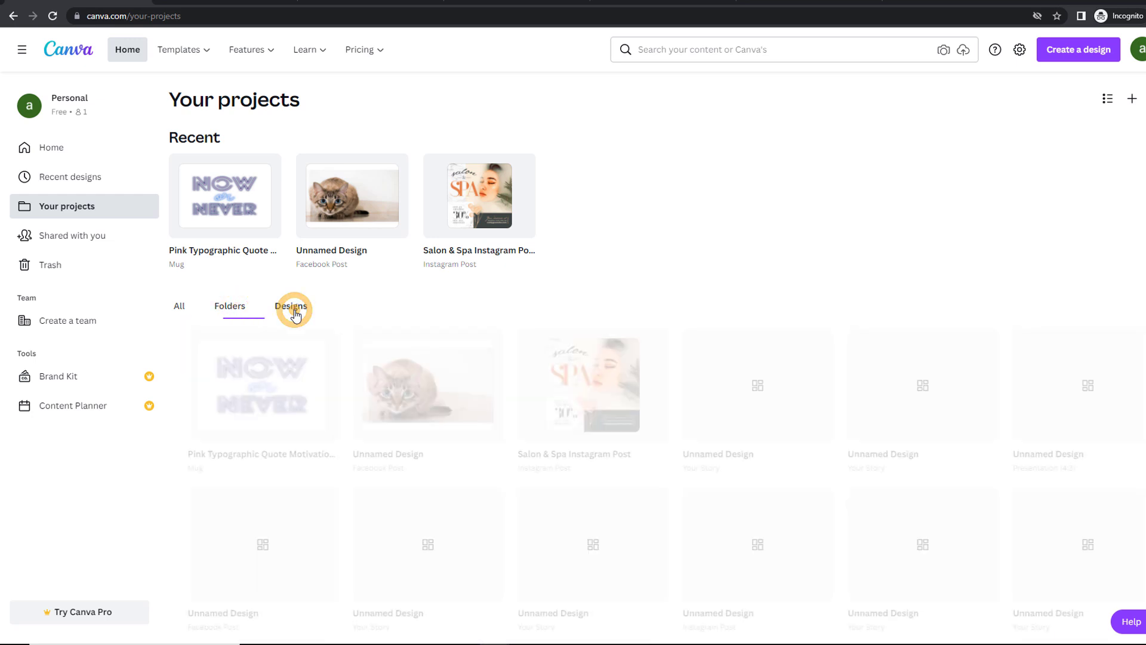
{"action": "left_click", "coordinate": [180, 309]}
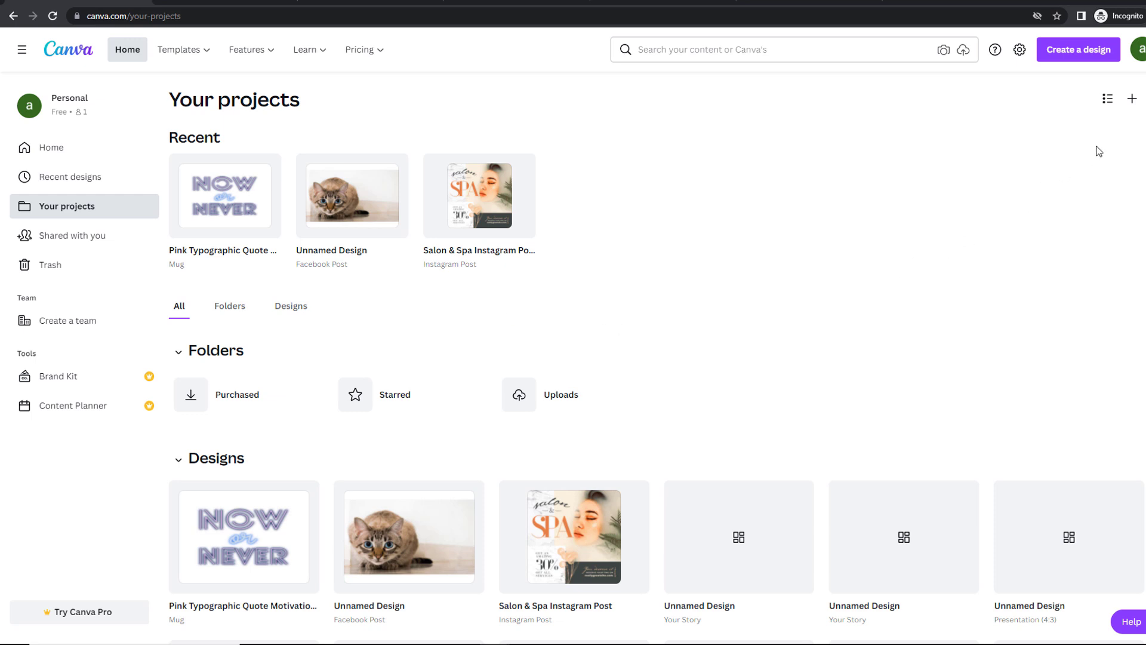
Create a project folder named "instagram posts" and move the Salon & Spa Instagram Post design into it.
{"action": "left_click", "coordinate": [1133, 100]}
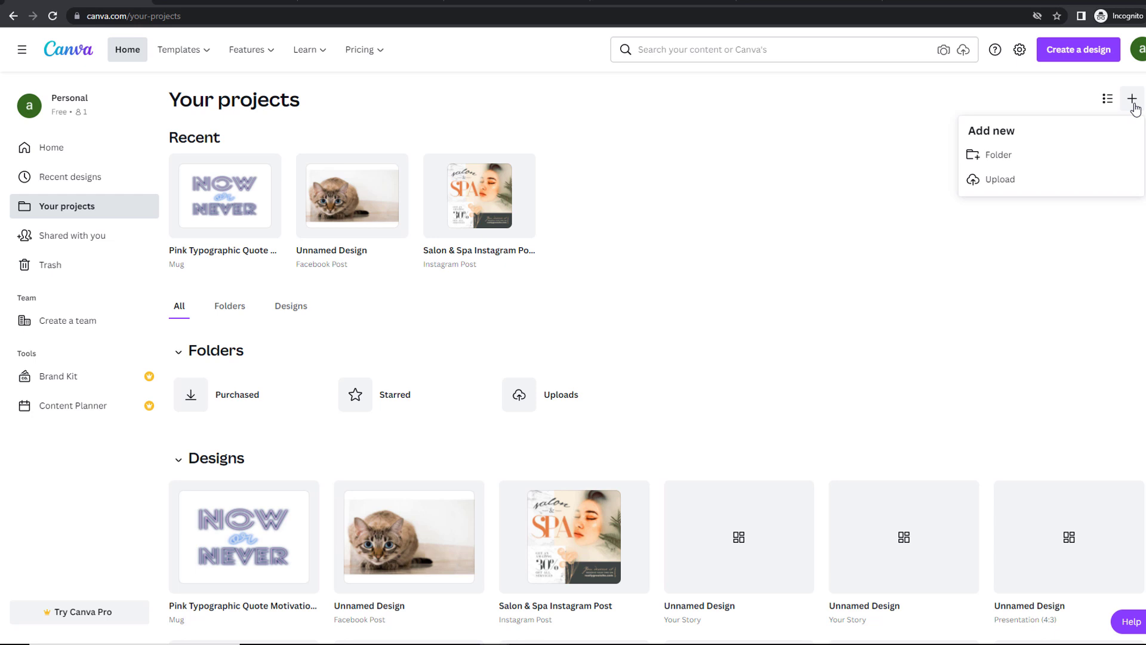
{"action": "left_click", "coordinate": [996, 154]}
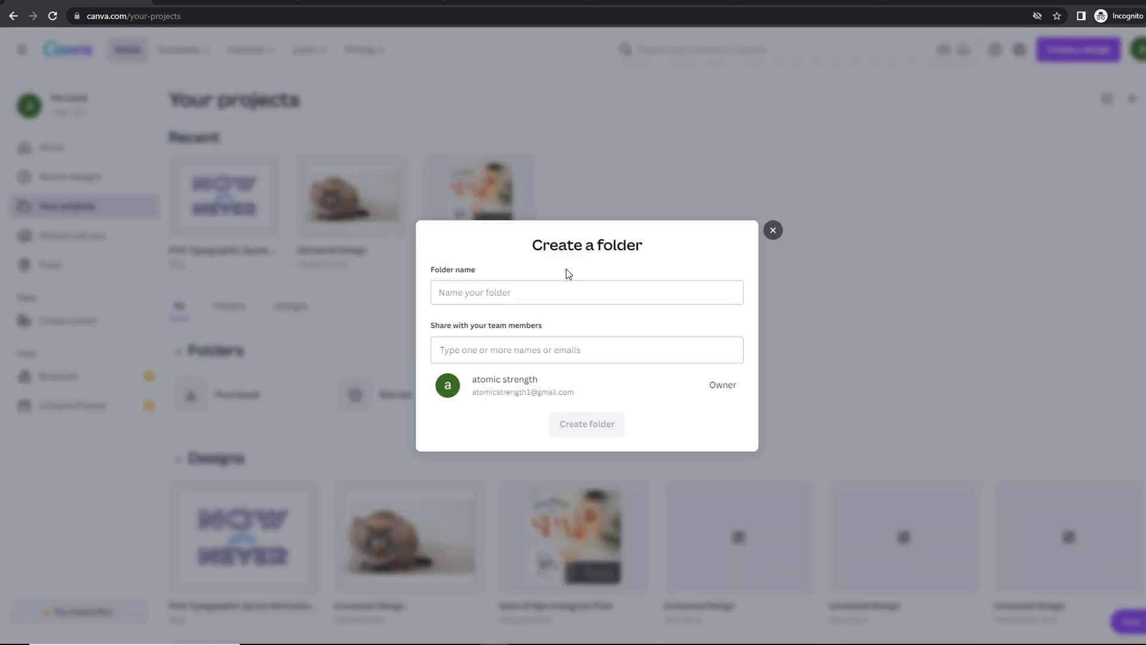
{"action": "left_click", "coordinate": [484, 295]}
{"action": "type", "text": "in"}
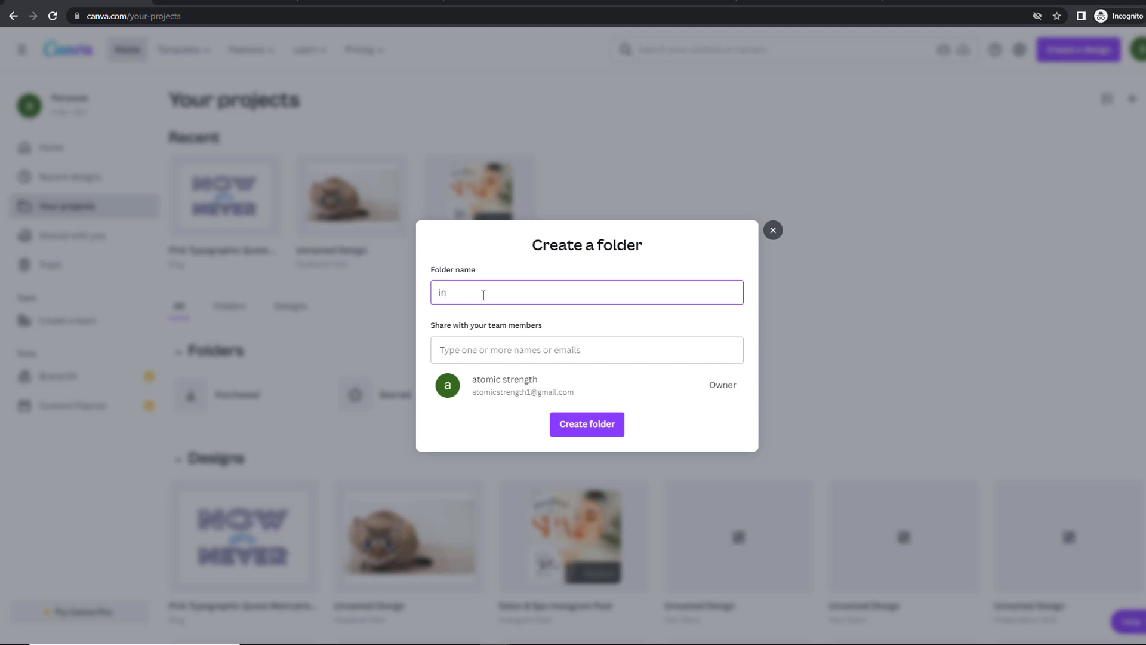
{"action": "type", "text": "stagram posts"}
{"action": "left_click", "coordinate": [586, 425]}
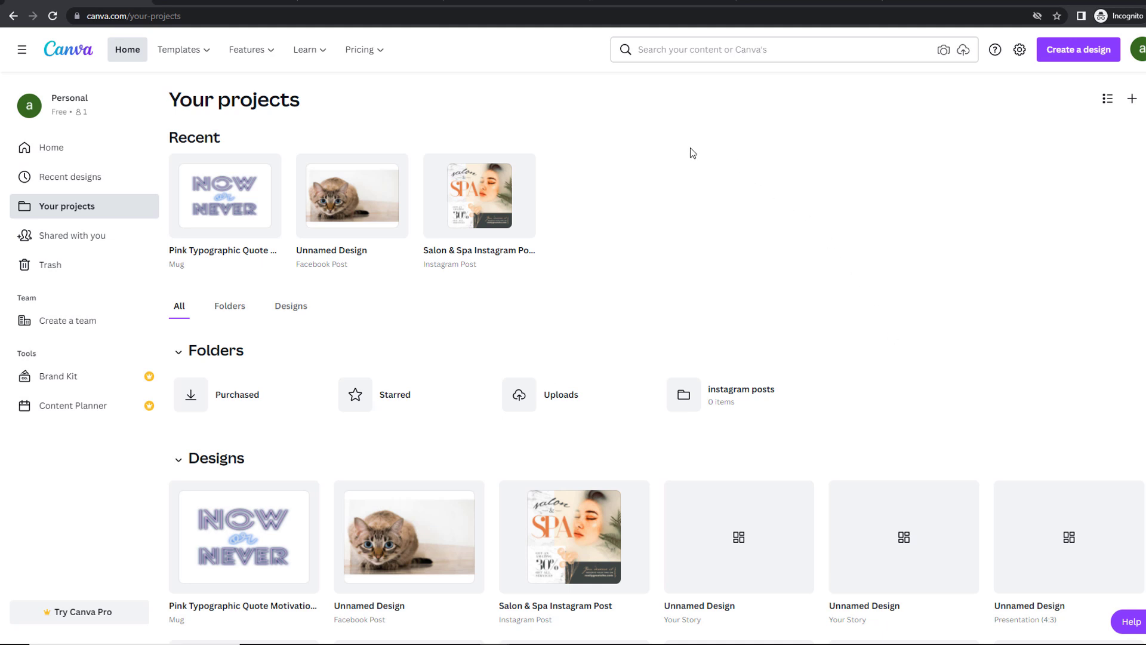
{"action": "mouse_move", "coordinate": [469, 205]}
{"action": "left_click_drag", "start_coordinate": [469, 205], "coordinate": [681, 391]}
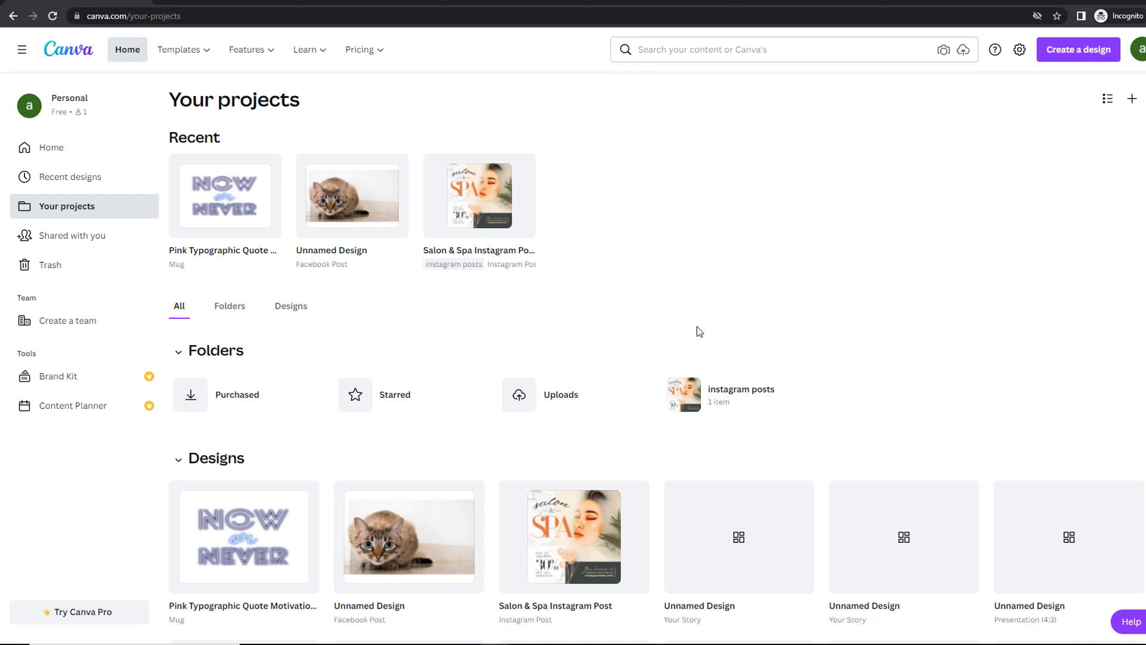
View the designs and folders shared with the account and the contents of the trash.
{"action": "left_click", "coordinate": [93, 243]}
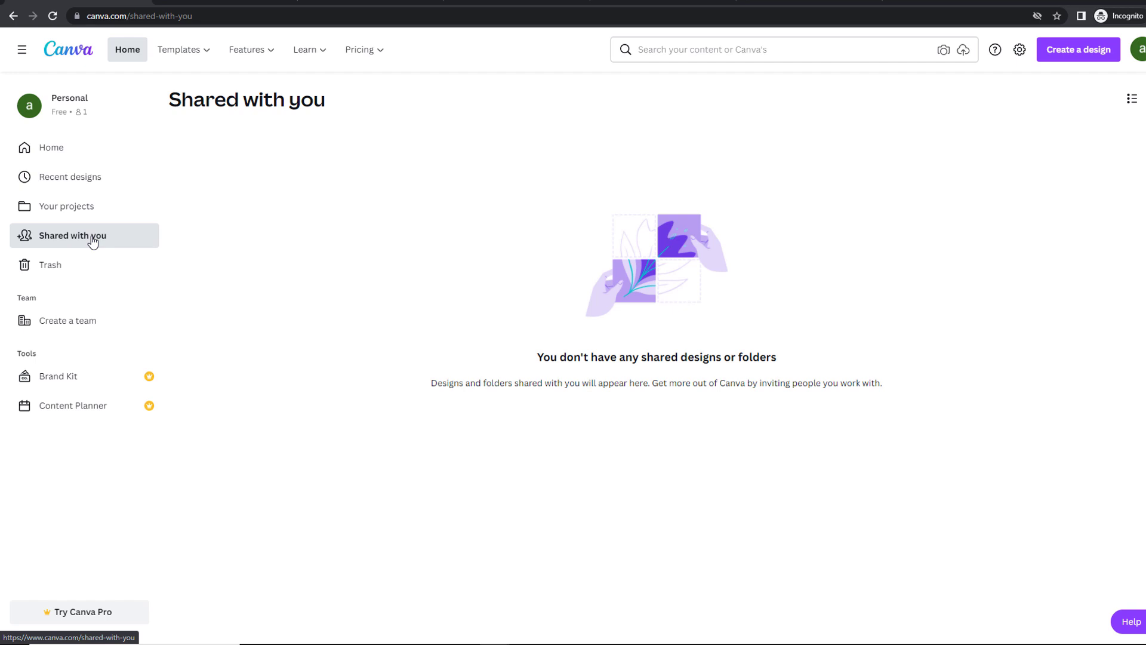
{"action": "left_click", "coordinate": [58, 274]}
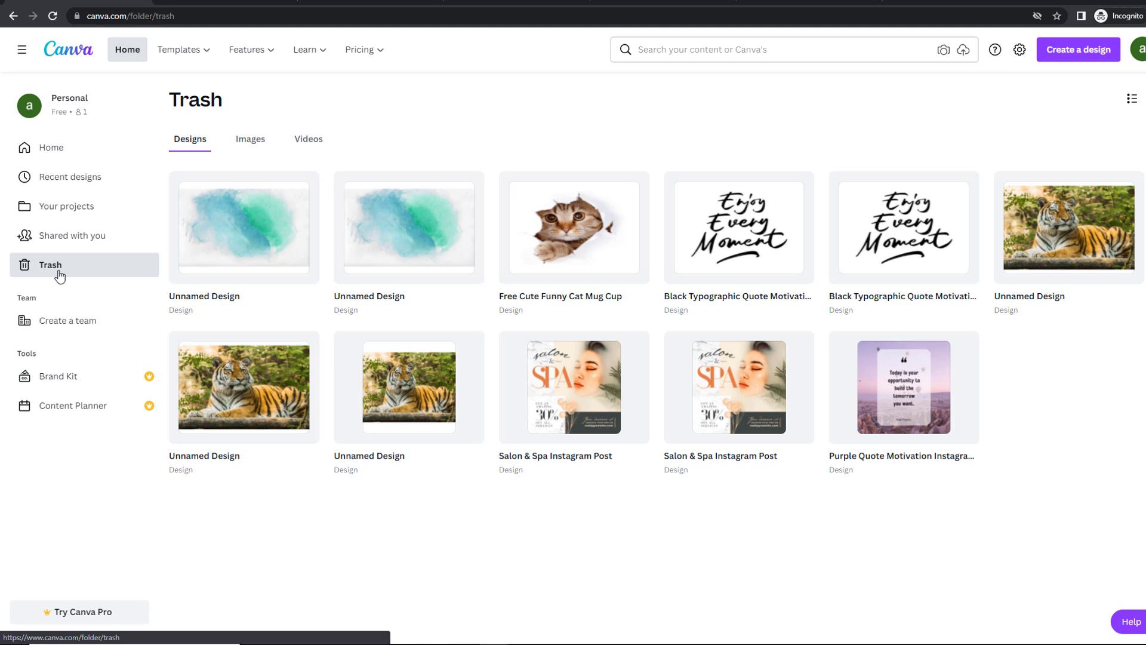
Move the Pink Typographic Quote Motivational Mug design from the recent designs to the trash and delete it permanently.
{"action": "left_click", "coordinate": [86, 186]}
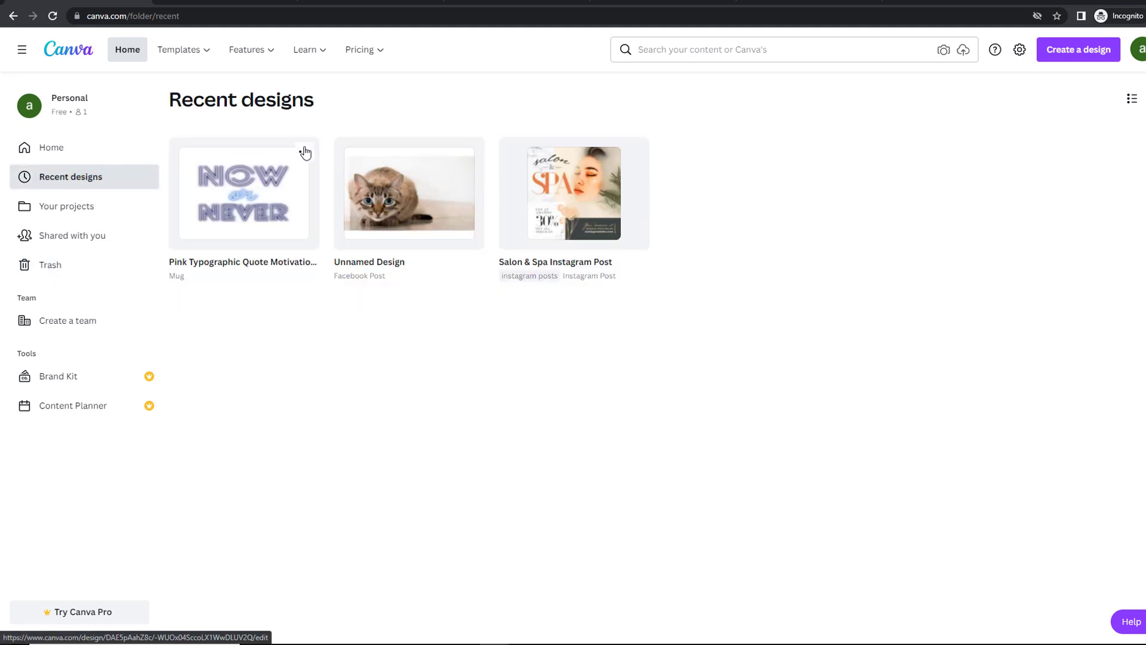
{"action": "left_click", "coordinate": [306, 153]}
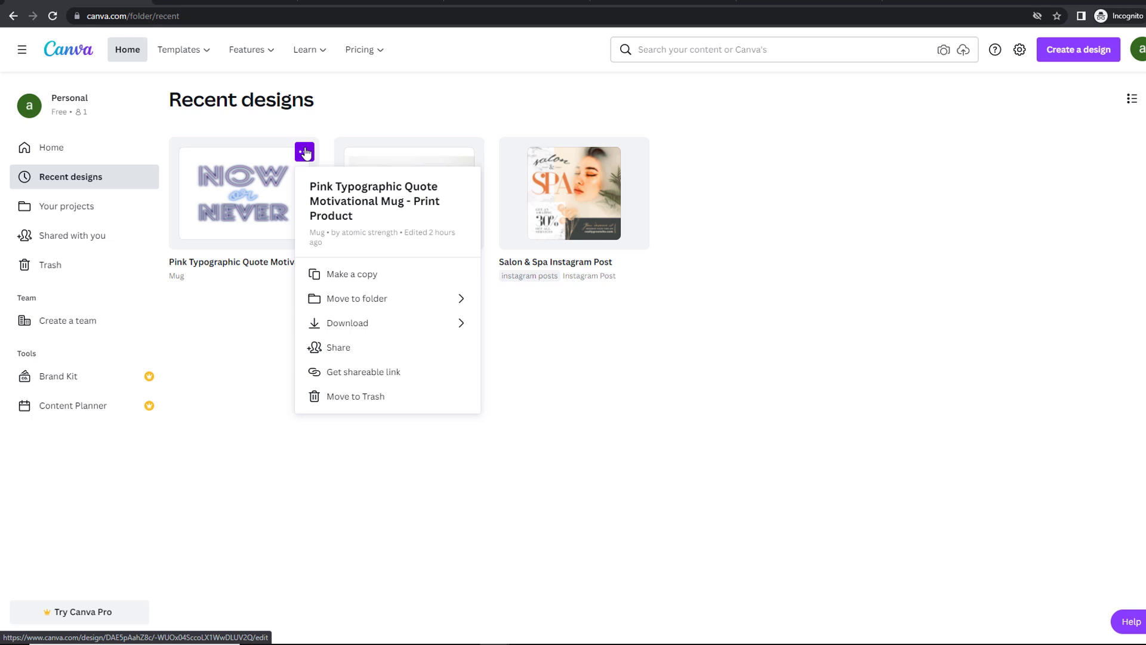
{"action": "left_click", "coordinate": [386, 397]}
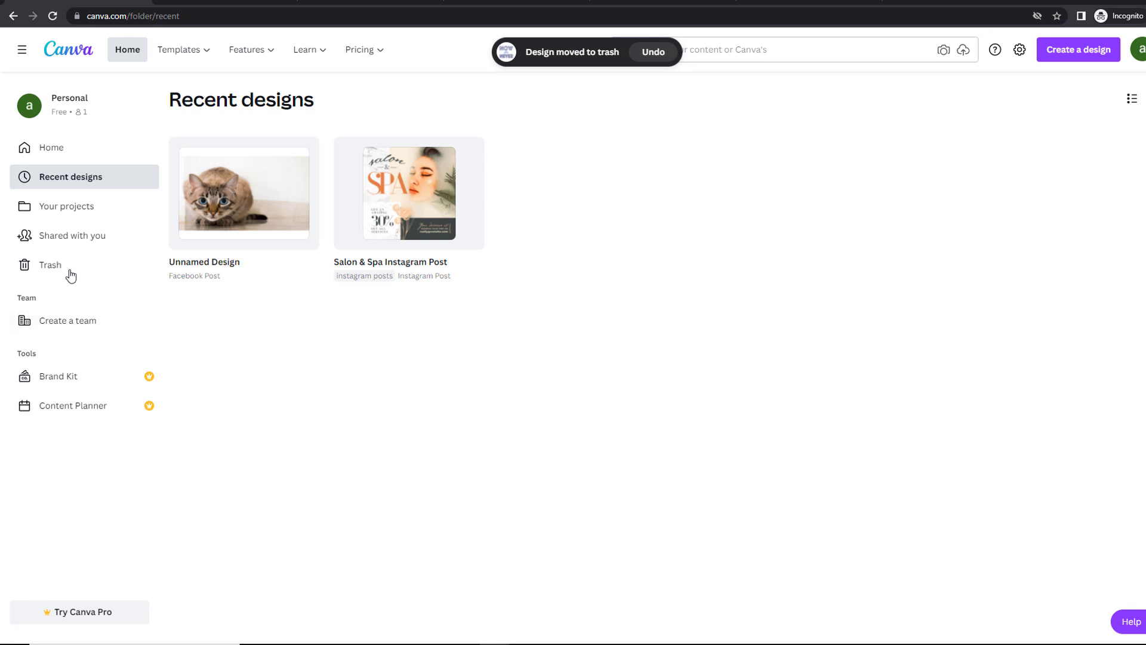
{"action": "left_click", "coordinate": [53, 265]}
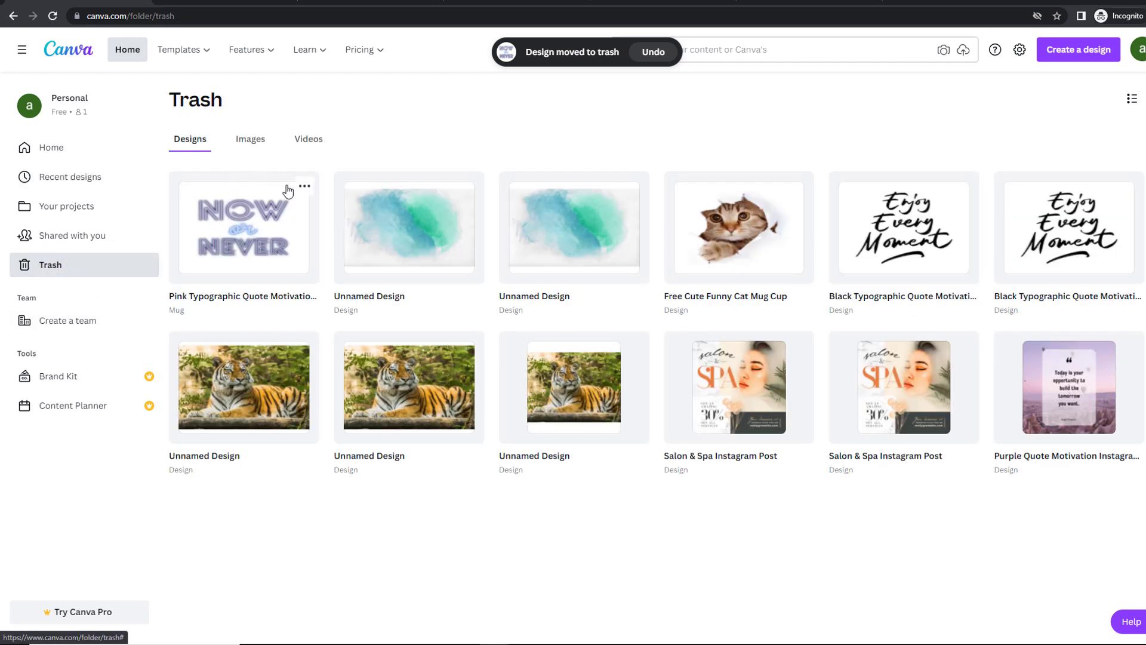
{"action": "left_click", "coordinate": [305, 187]}
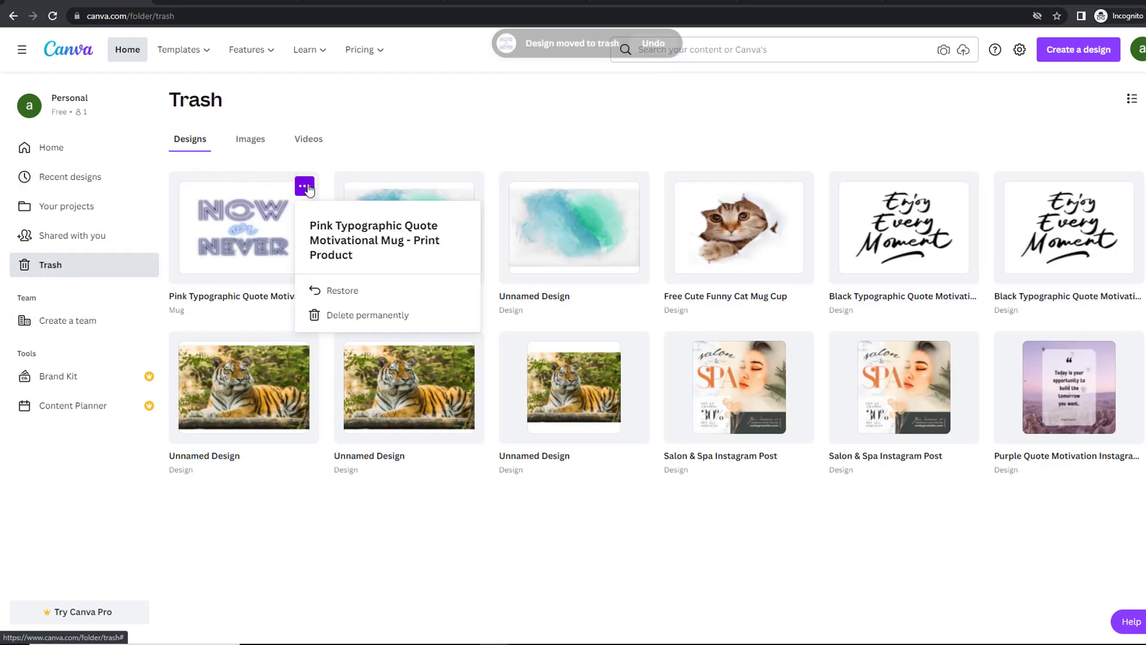
{"action": "left_click", "coordinate": [369, 315]}
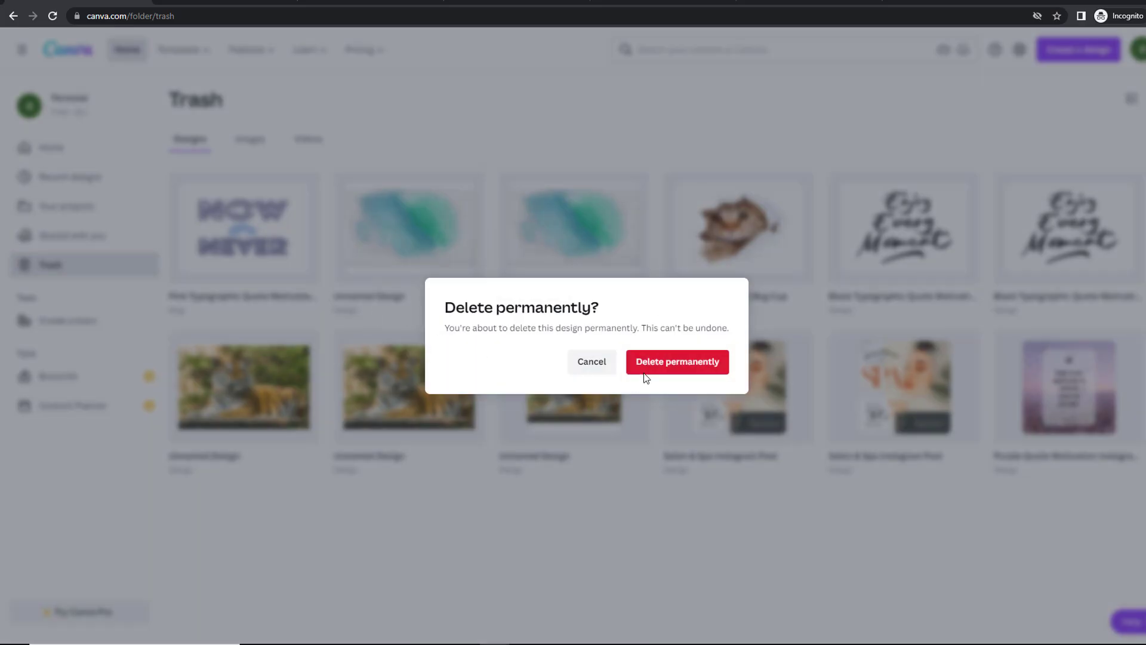
{"action": "left_click", "coordinate": [674, 361]}
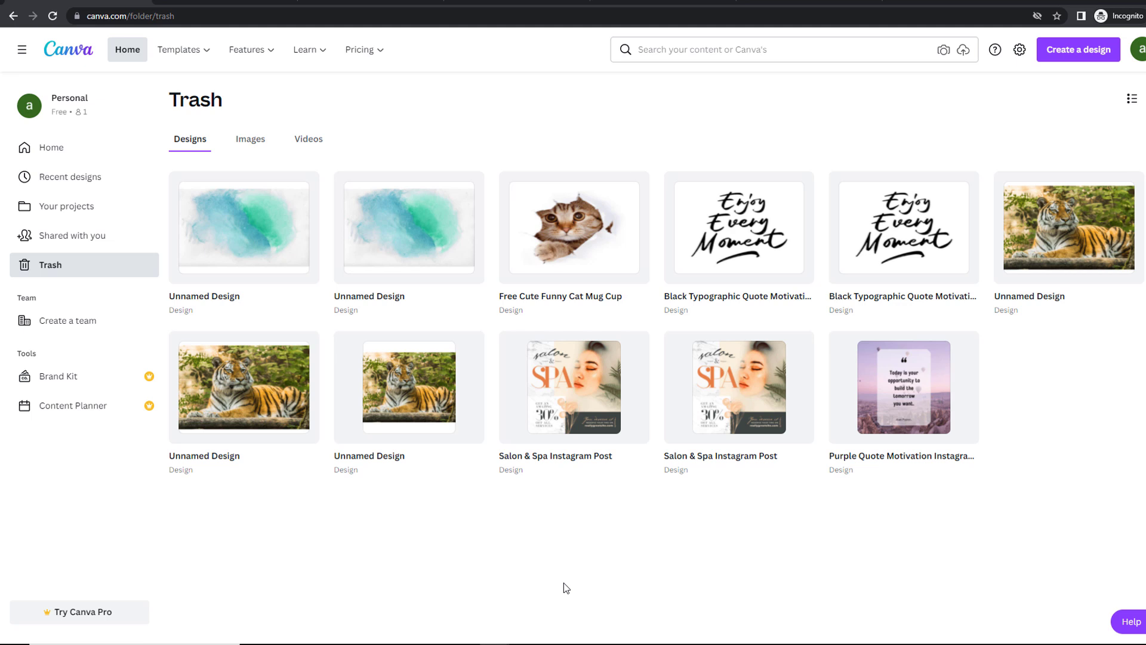
View the team creation form without creating a team, and look at the Brand Kit and Content Planner tools.
{"action": "left_click", "coordinate": [91, 323]}
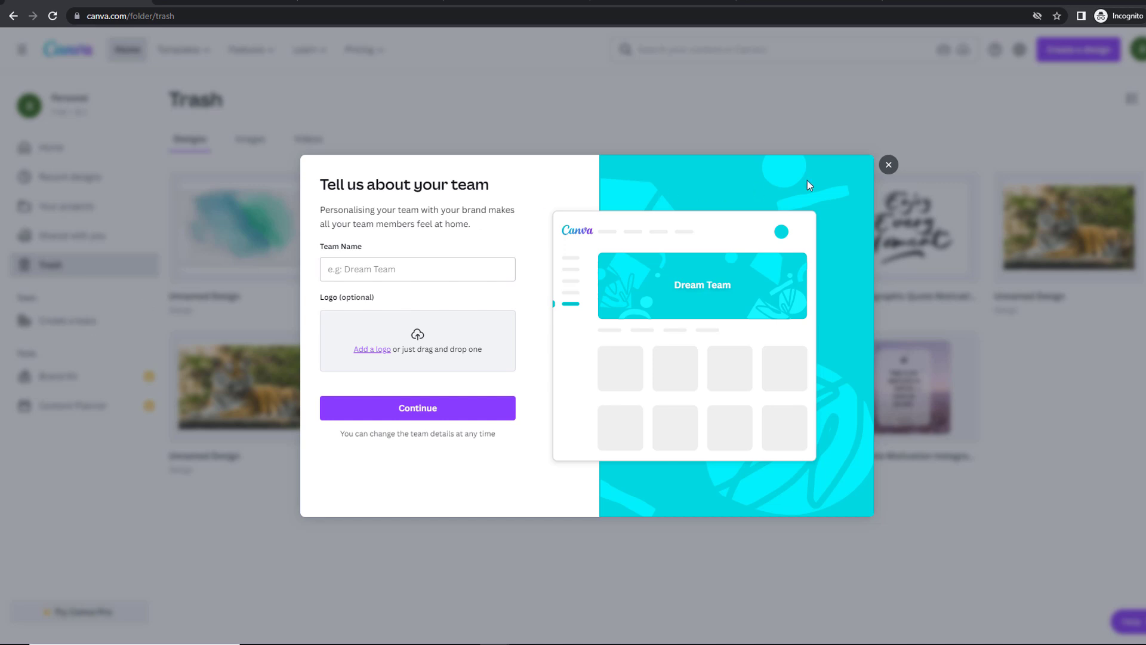
{"action": "left_click", "coordinate": [888, 165]}
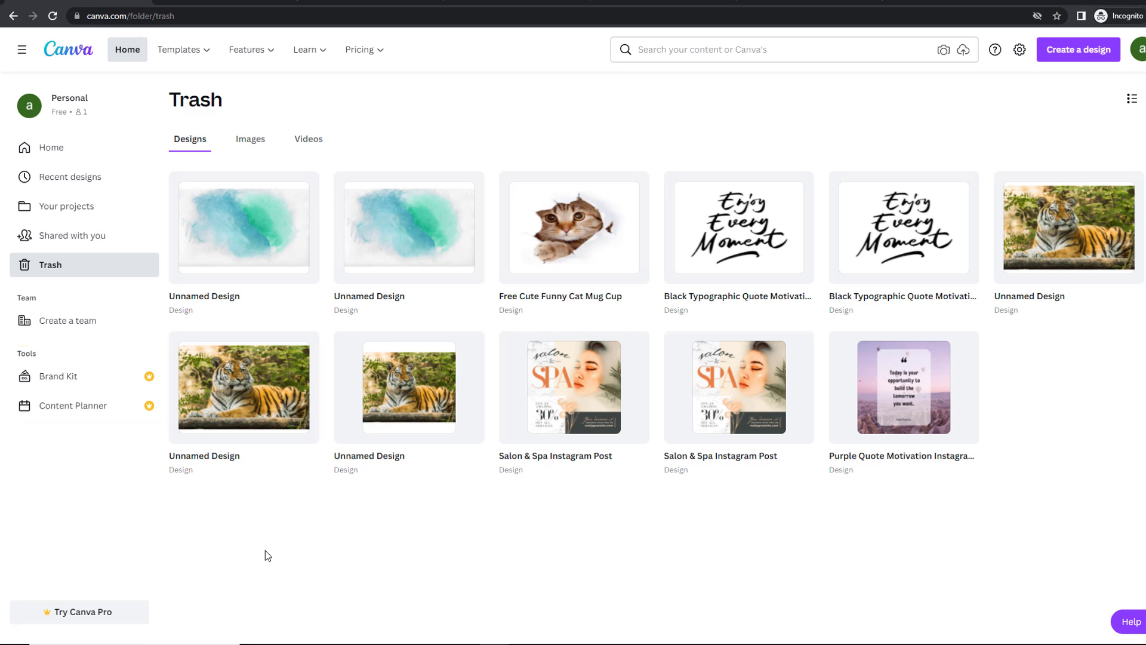
{"action": "left_click", "coordinate": [68, 381]}
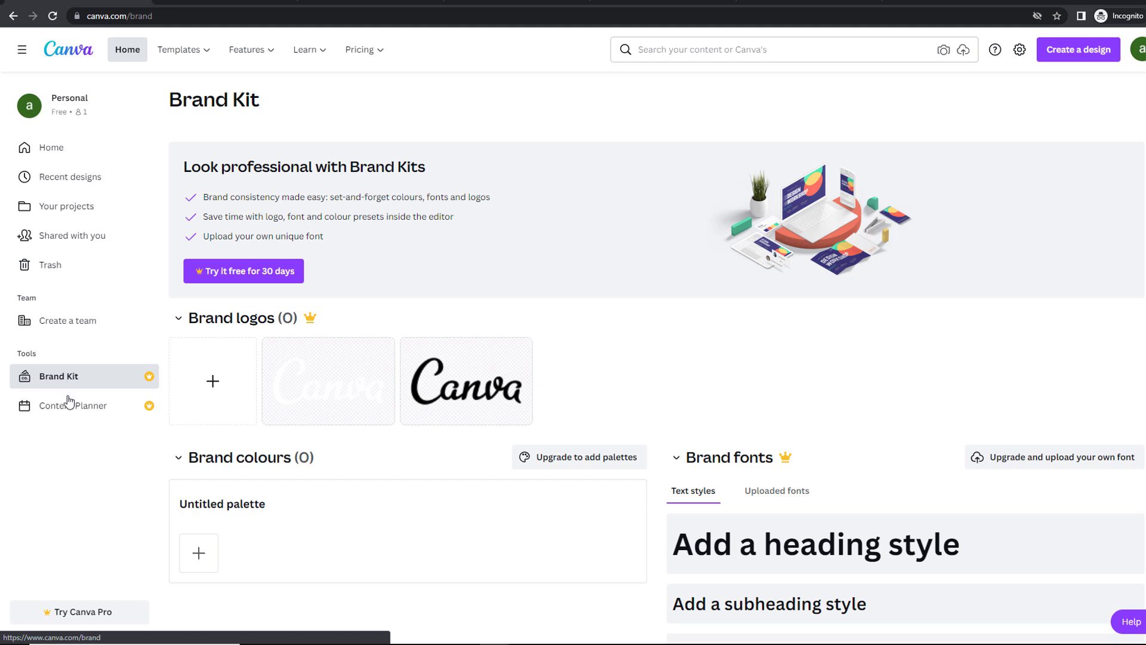
{"action": "left_click", "coordinate": [69, 412]}
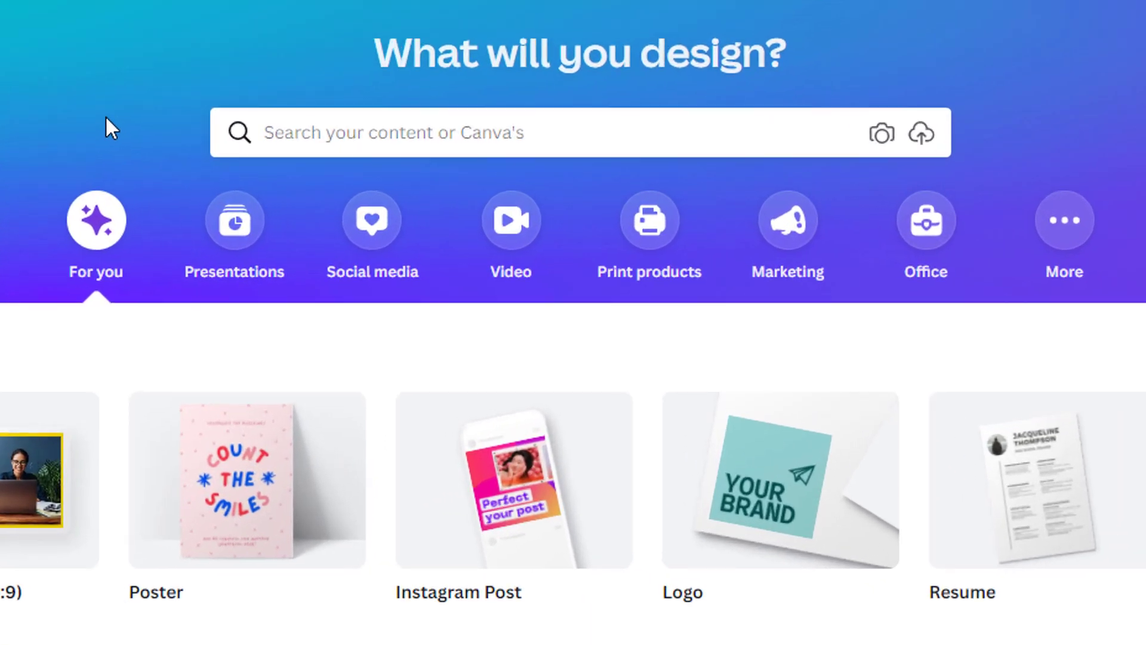
Search the templates from the home page for food, view the results and return to the home page.
{"action": "left_click", "coordinate": [320, 129]}
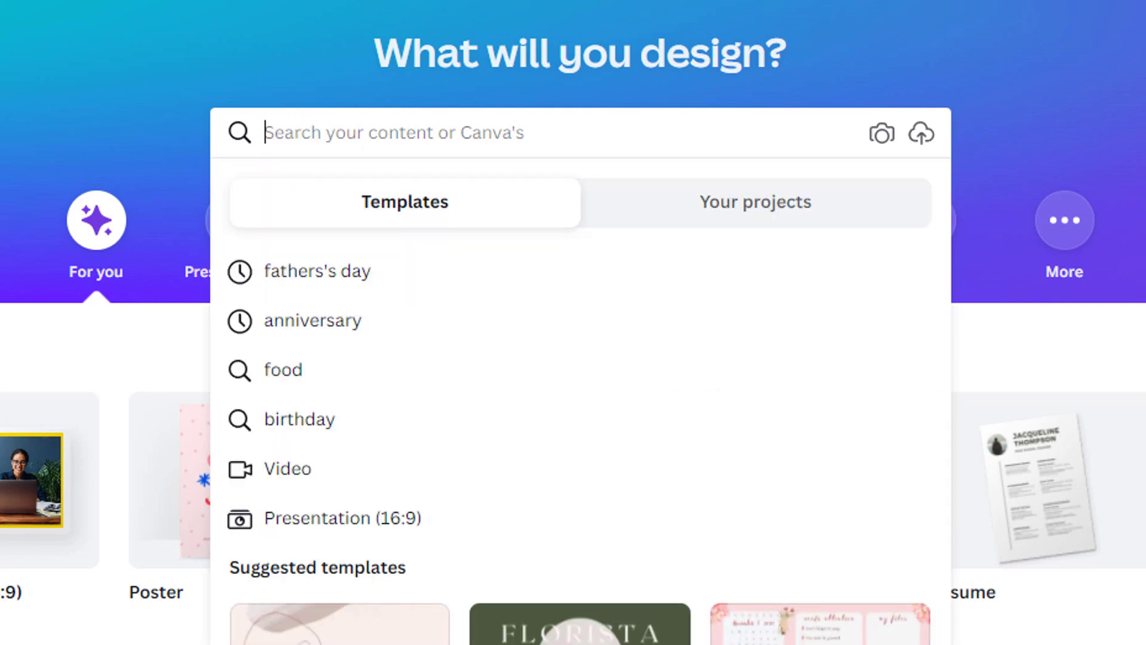
{"action": "type", "text": "food"}
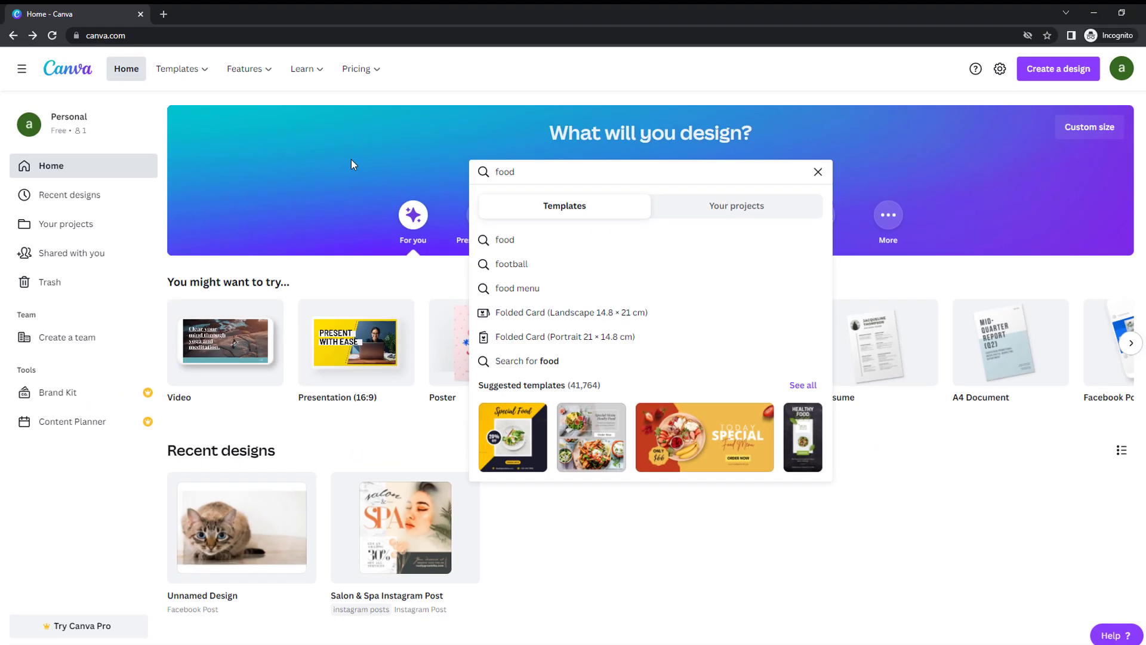
{"action": "key", "text": "Return"}
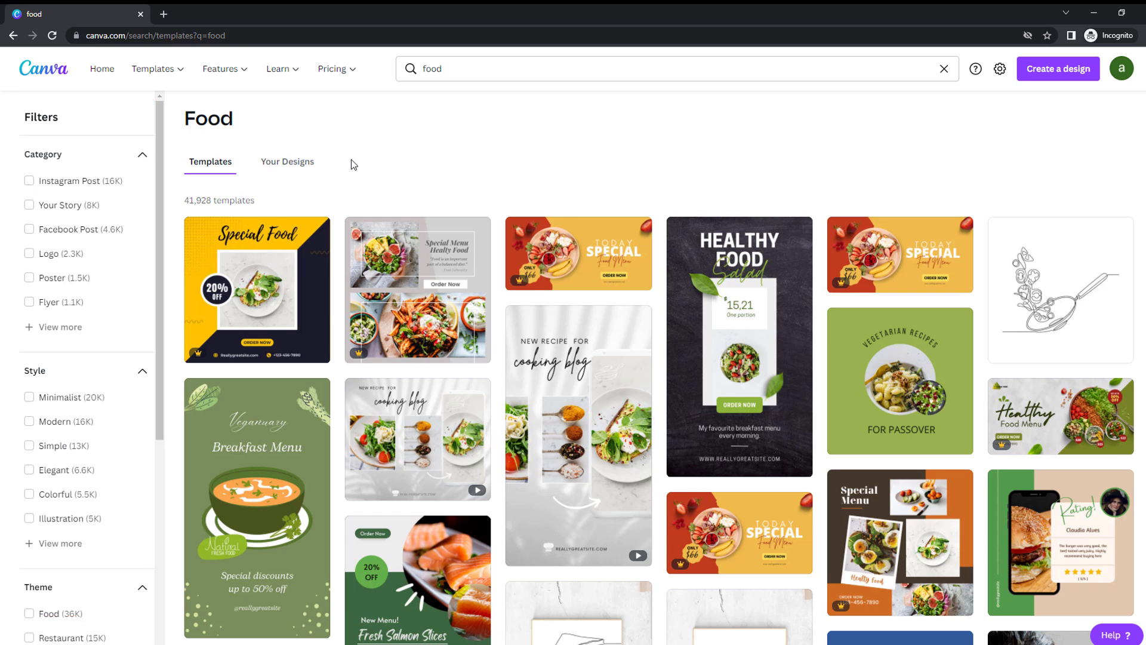
{"action": "left_click", "coordinate": [13, 35]}
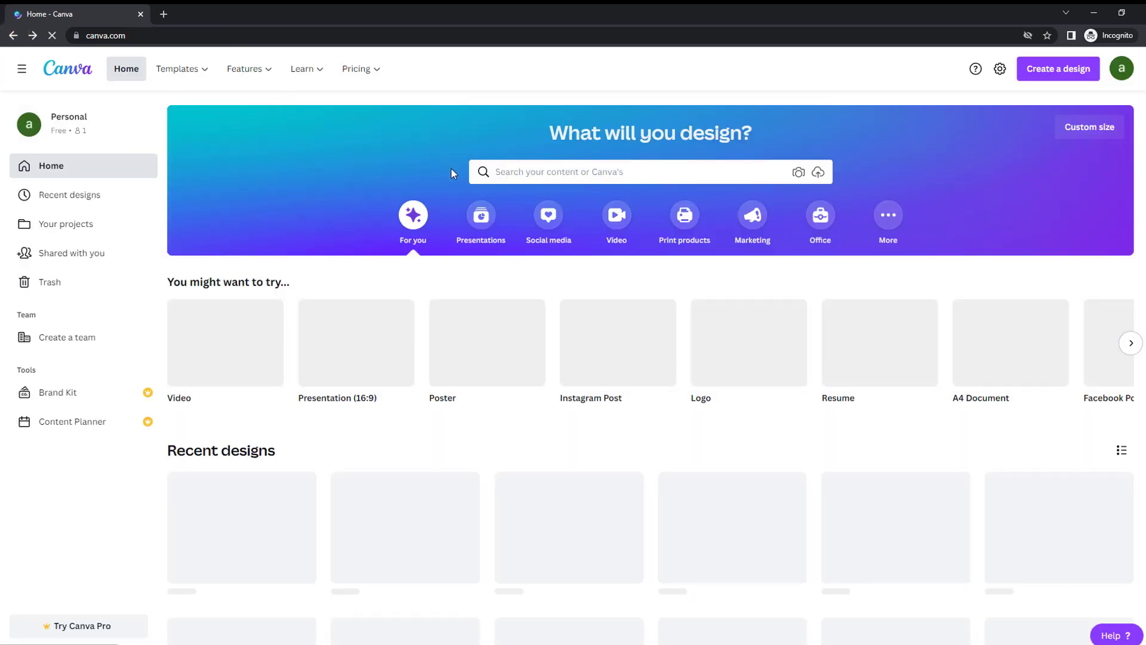
Search the templates from the home page for instagram post, view the Instagram Post templates and return to the home page.
{"action": "left_click", "coordinate": [499, 172]}
{"action": "type", "text": "instagr"}
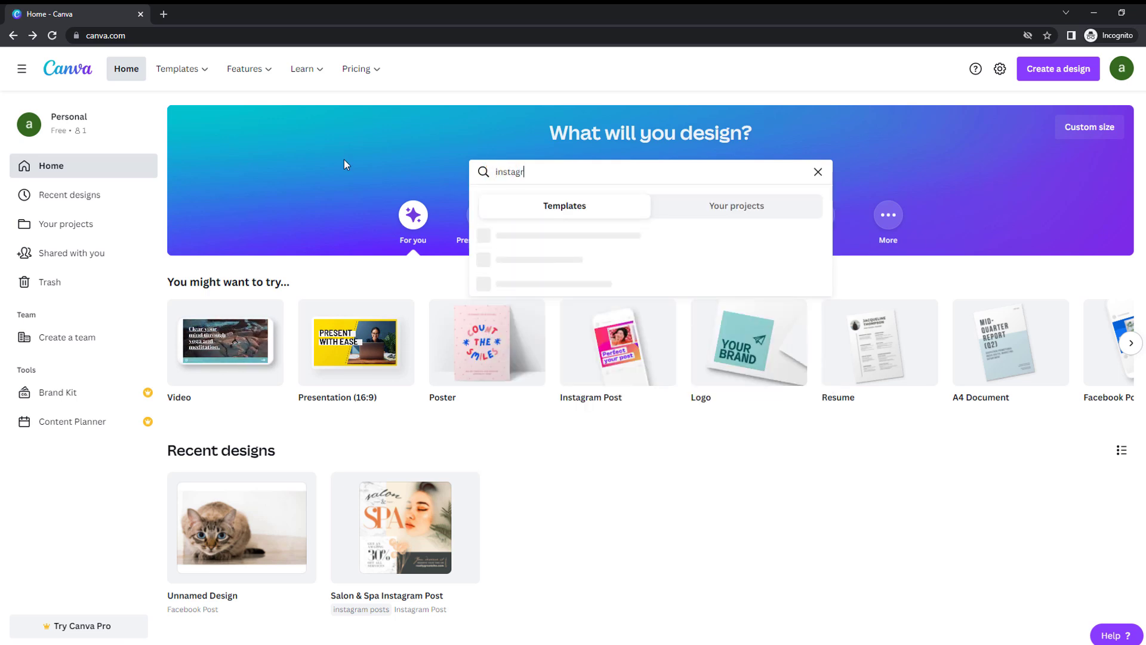
{"action": "type", "text": "am post"}
{"action": "left_click", "coordinate": [527, 308]}
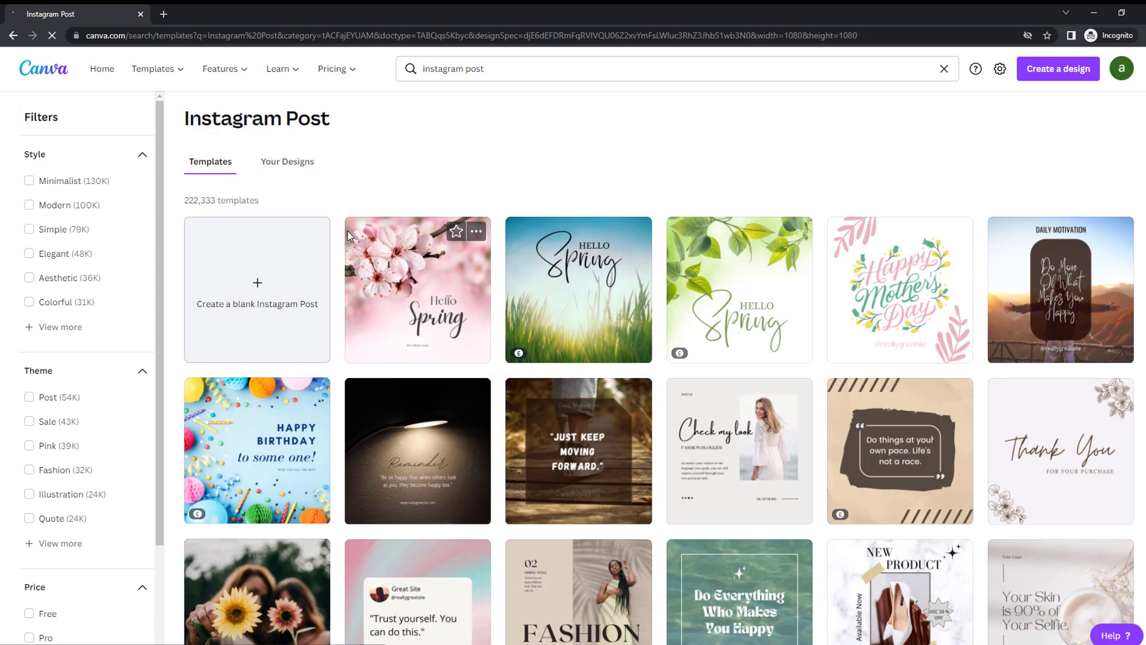
{"action": "left_click", "coordinate": [15, 36]}
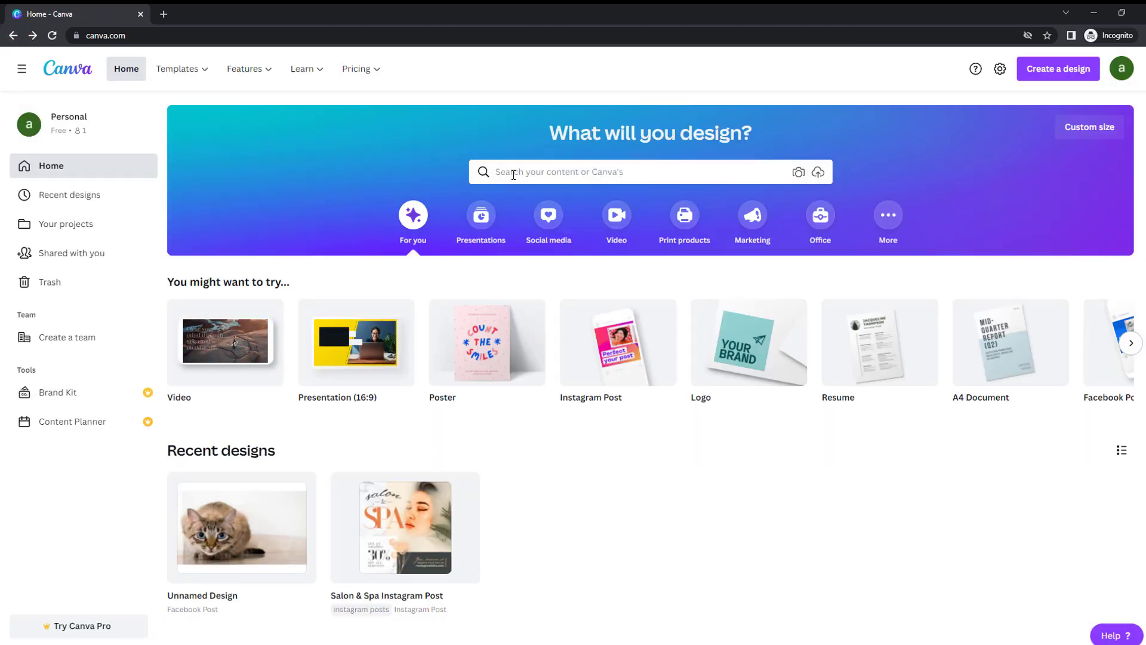
Search the templates from the home page for food instagram post, view the results and return to the home page.
{"action": "left_click", "coordinate": [502, 173]}
{"action": "type", "text": "insta"}
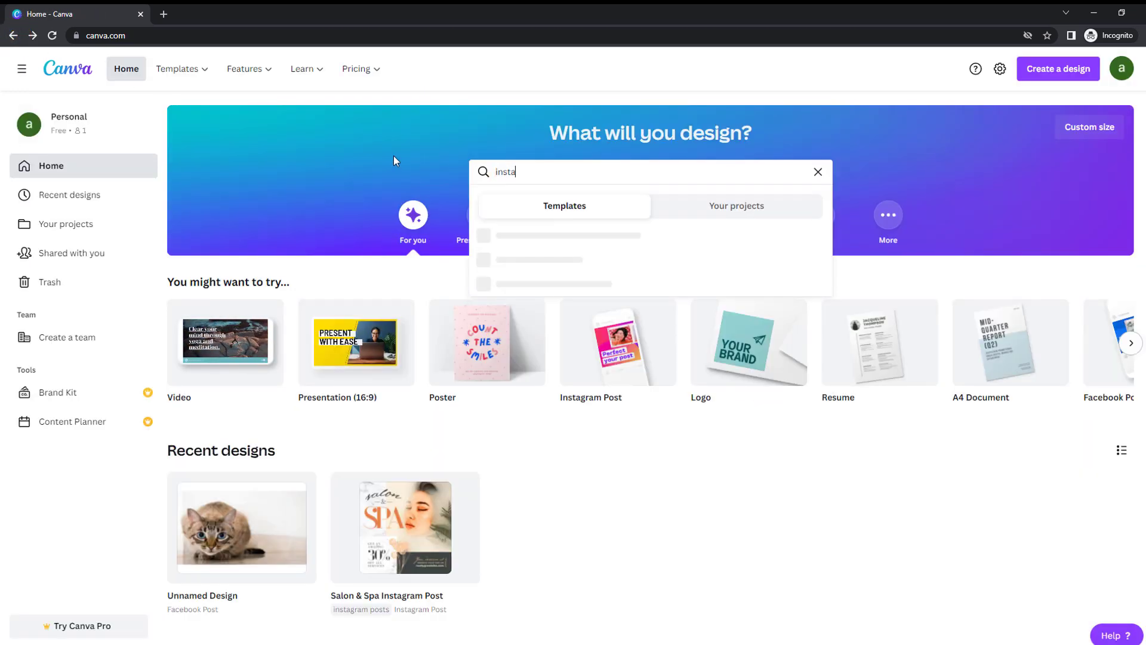
{"action": "type", "text": "gram post food"}
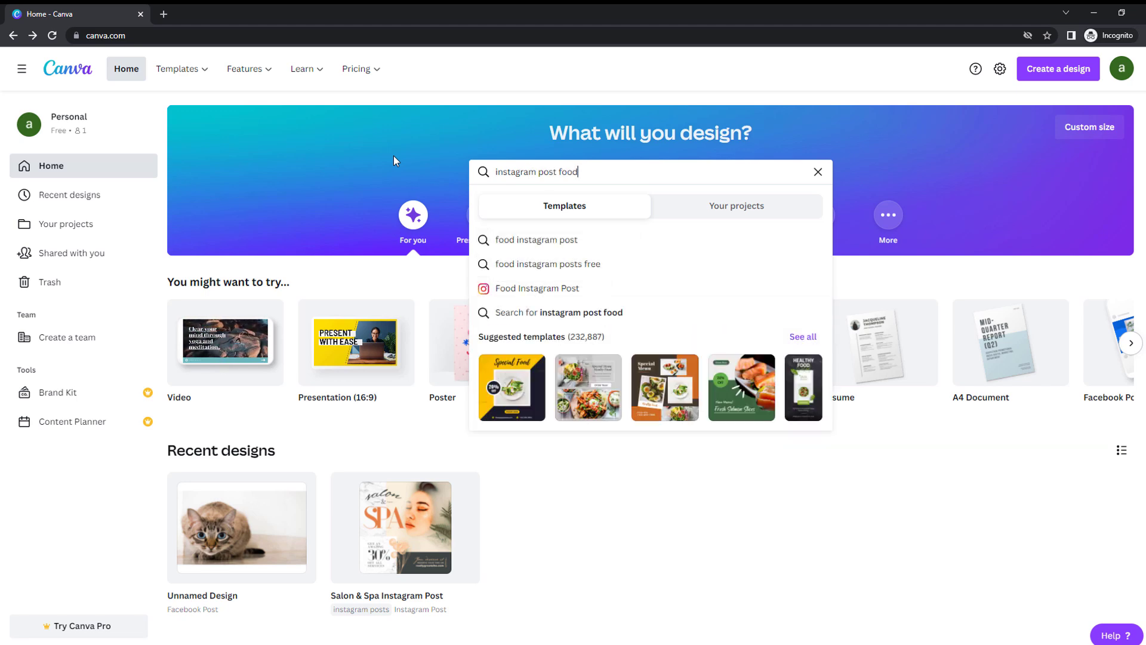
{"action": "left_click", "coordinate": [537, 239]}
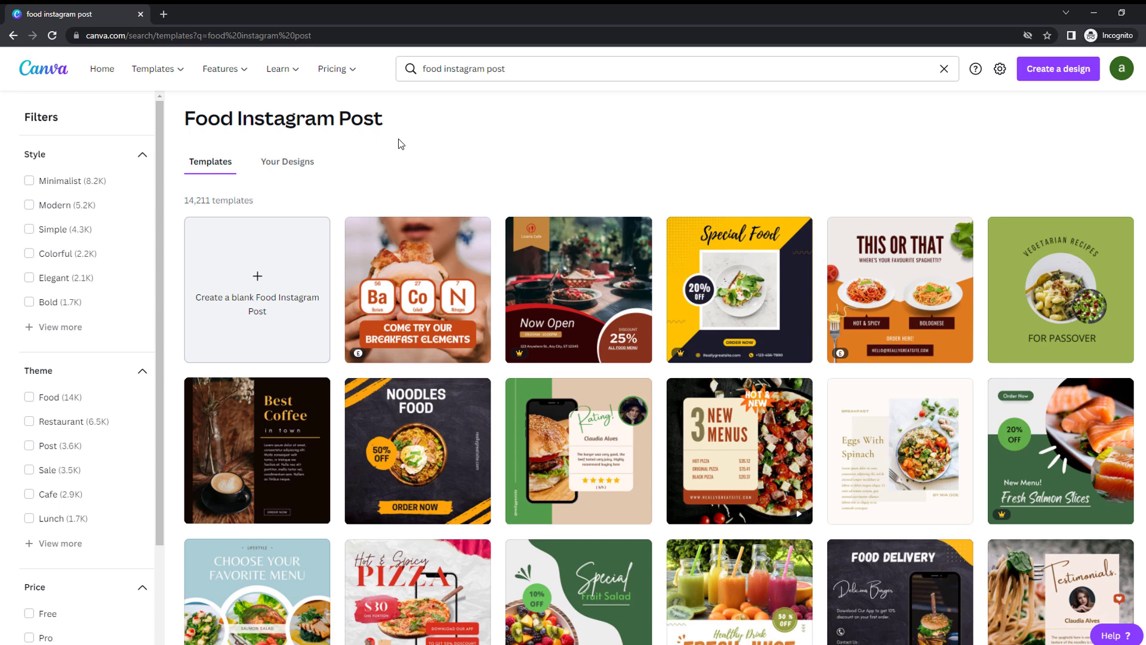
{"action": "key", "text": "alt+Left"}
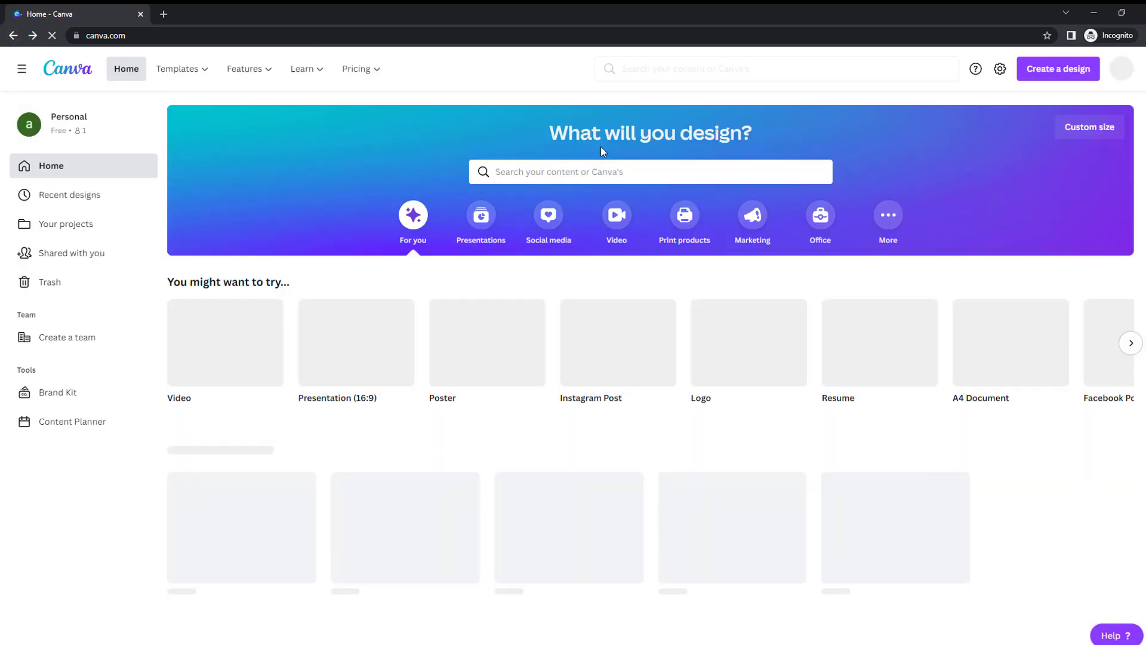
View the home page search of your own projects, upload the photo english-cocker-spaniel.jpg through the search and close its preview.
{"action": "left_click", "coordinate": [662, 172]}
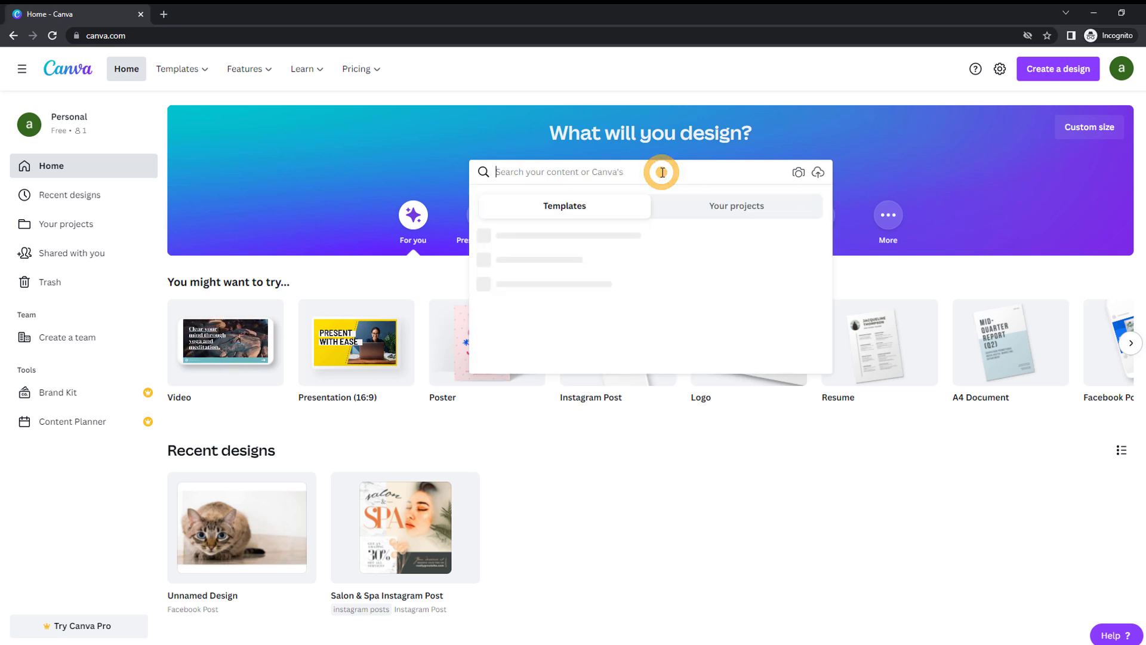
{"action": "left_click", "coordinate": [717, 208]}
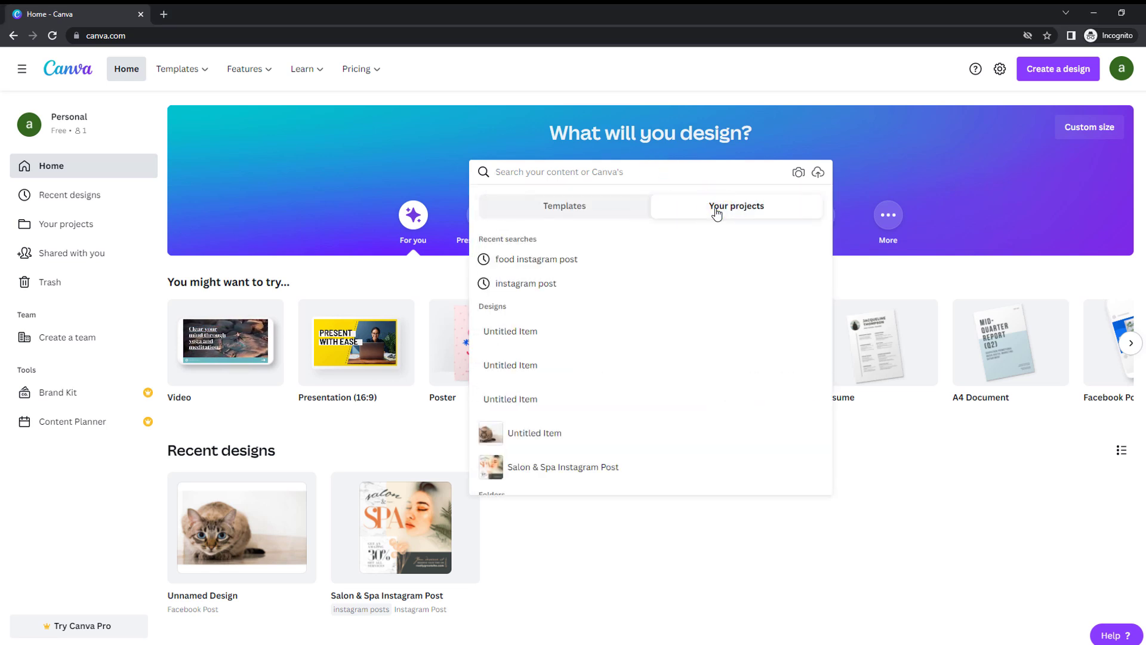
{"action": "left_click", "coordinate": [798, 173]}
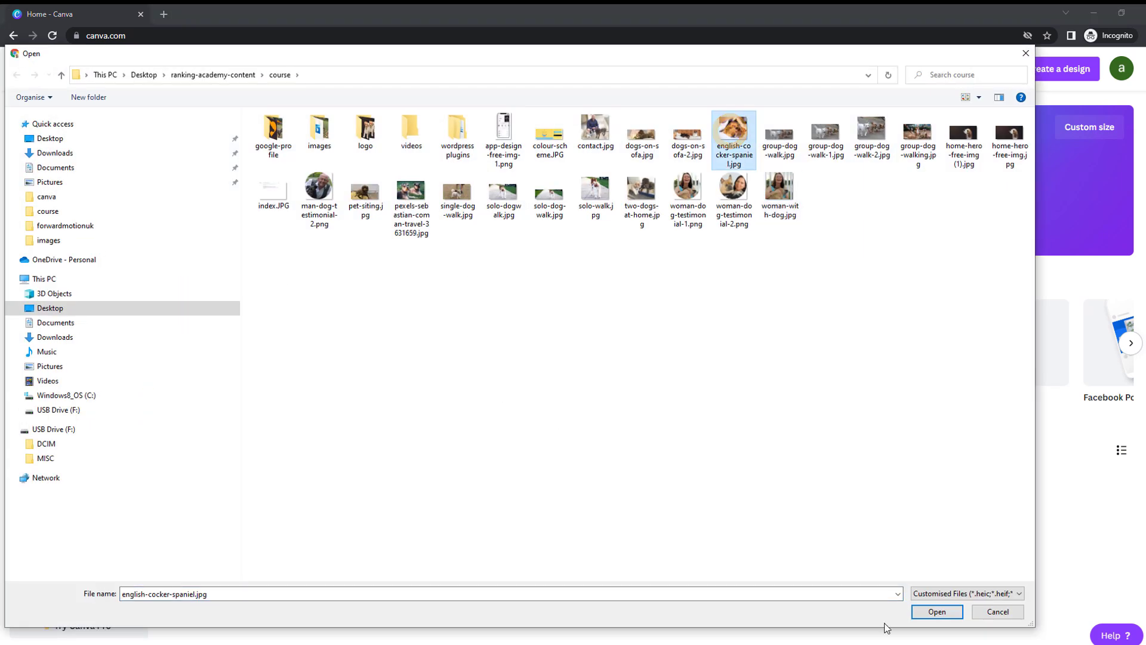
{"action": "left_click", "coordinate": [937, 611]}
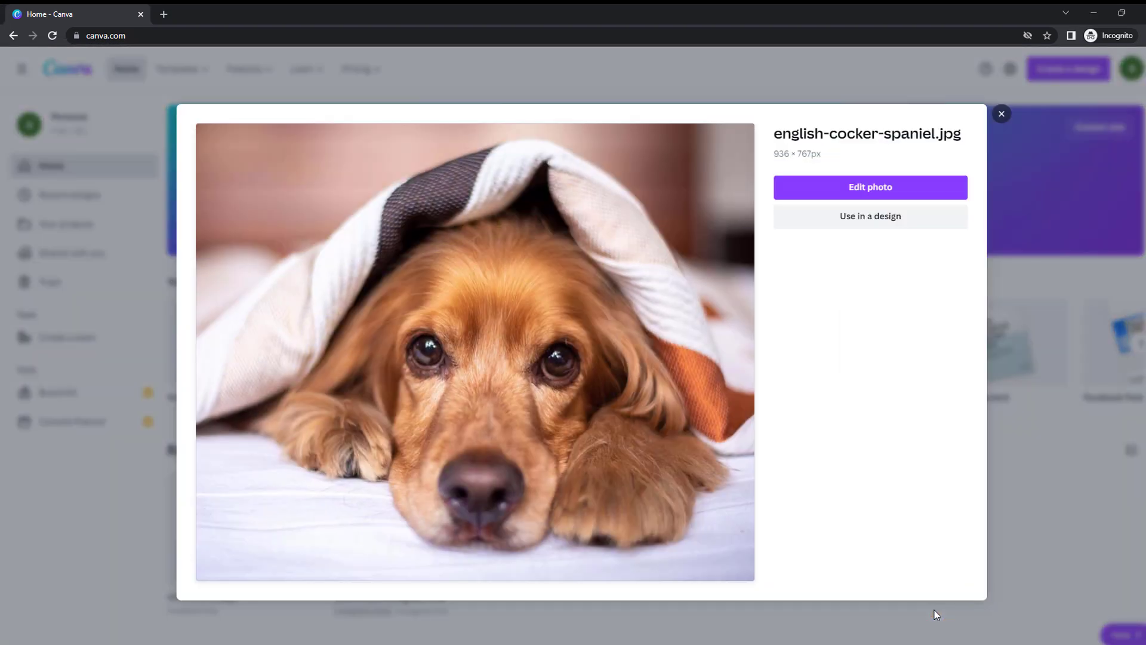
{"action": "left_click", "coordinate": [1002, 114]}
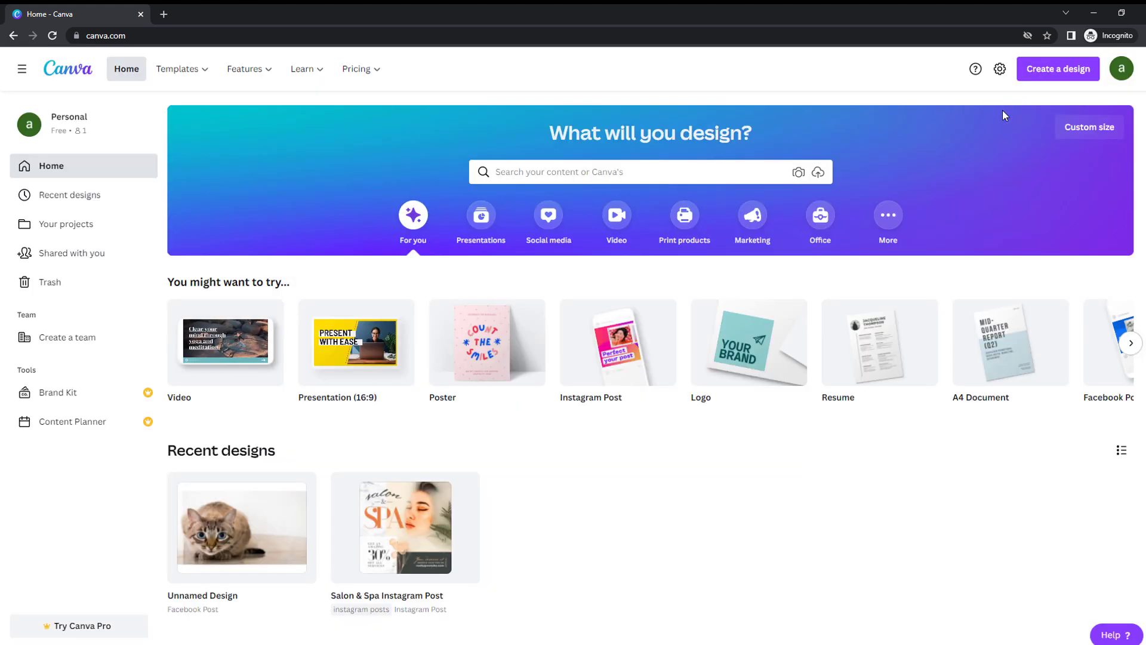
View the design creation options and both custom size forms without creating a design.
{"action": "left_click", "coordinate": [1051, 71]}
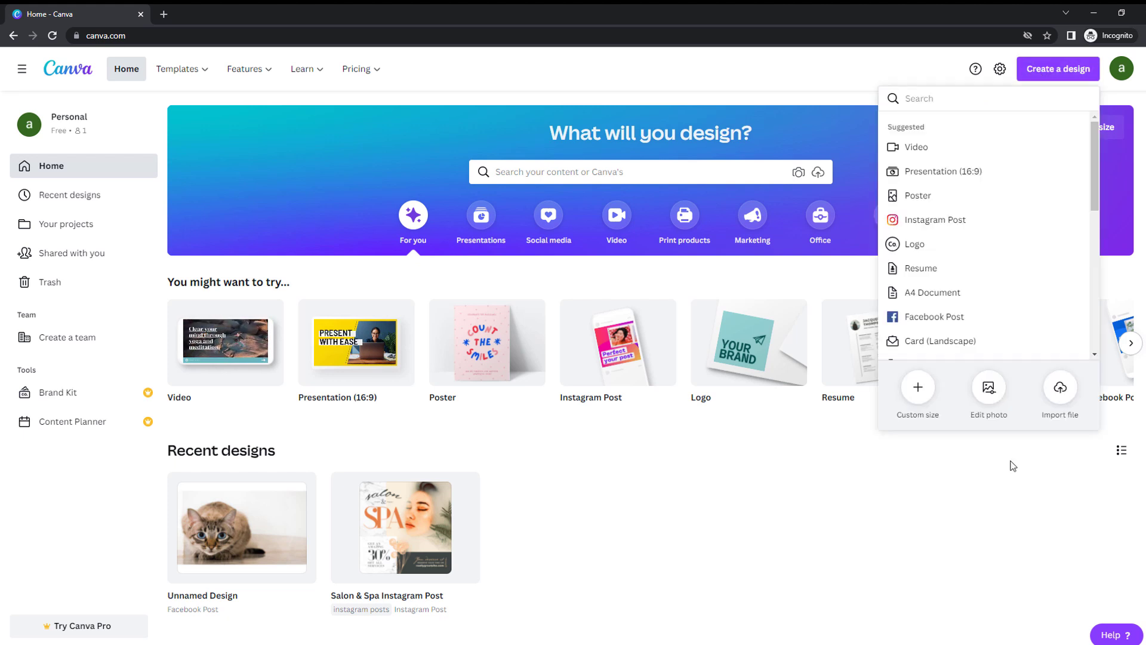
{"action": "left_click", "coordinate": [1118, 160]}
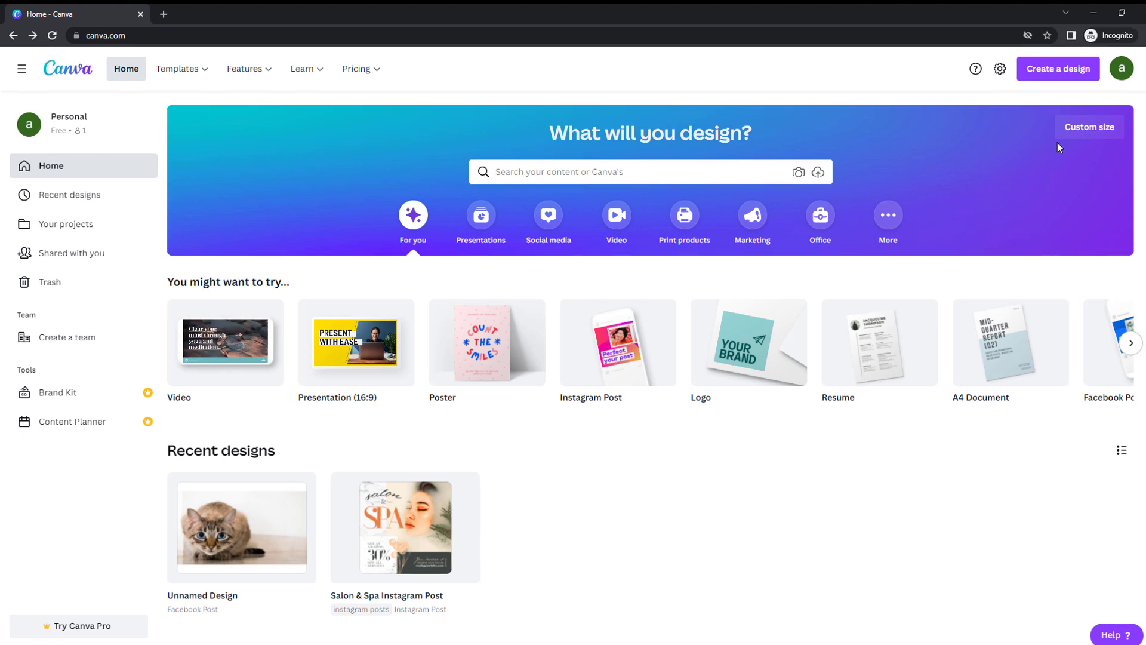
{"action": "left_click", "coordinate": [1083, 137]}
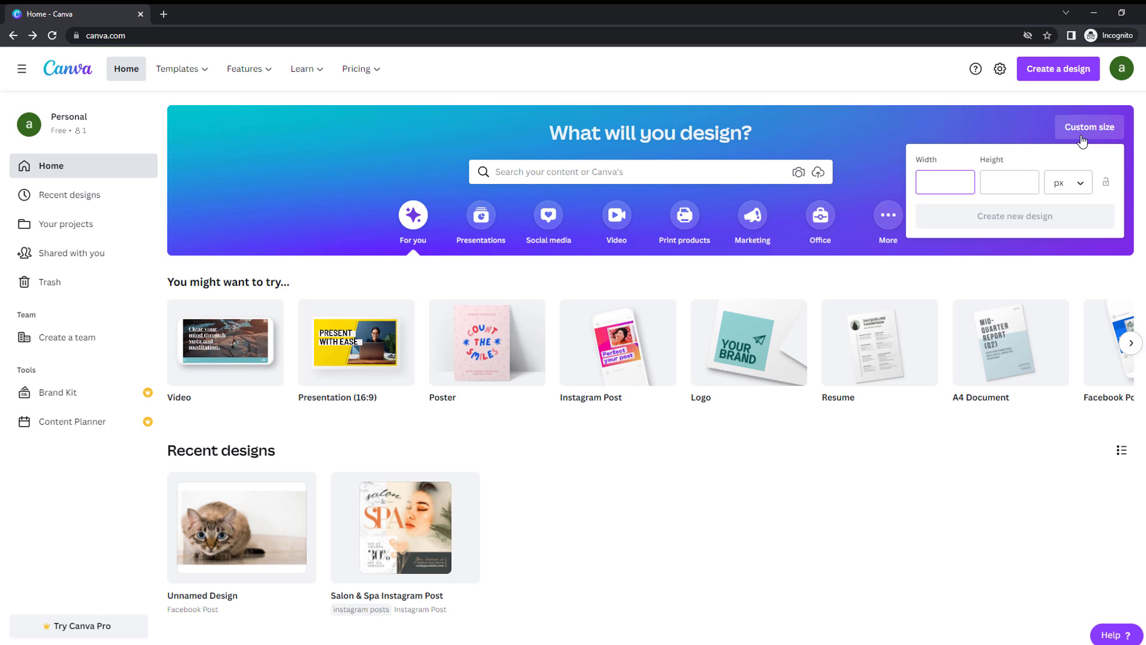
{"action": "left_click", "coordinate": [1065, 70]}
{"action": "left_click", "coordinate": [918, 387]}
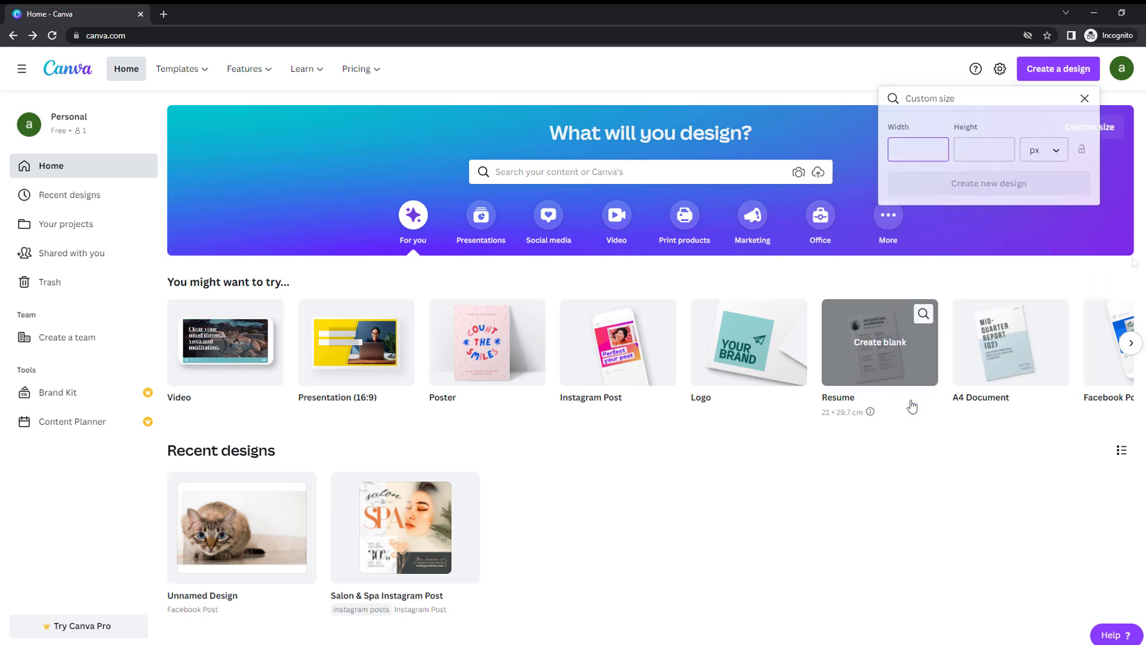
{"action": "left_click", "coordinate": [855, 585]}
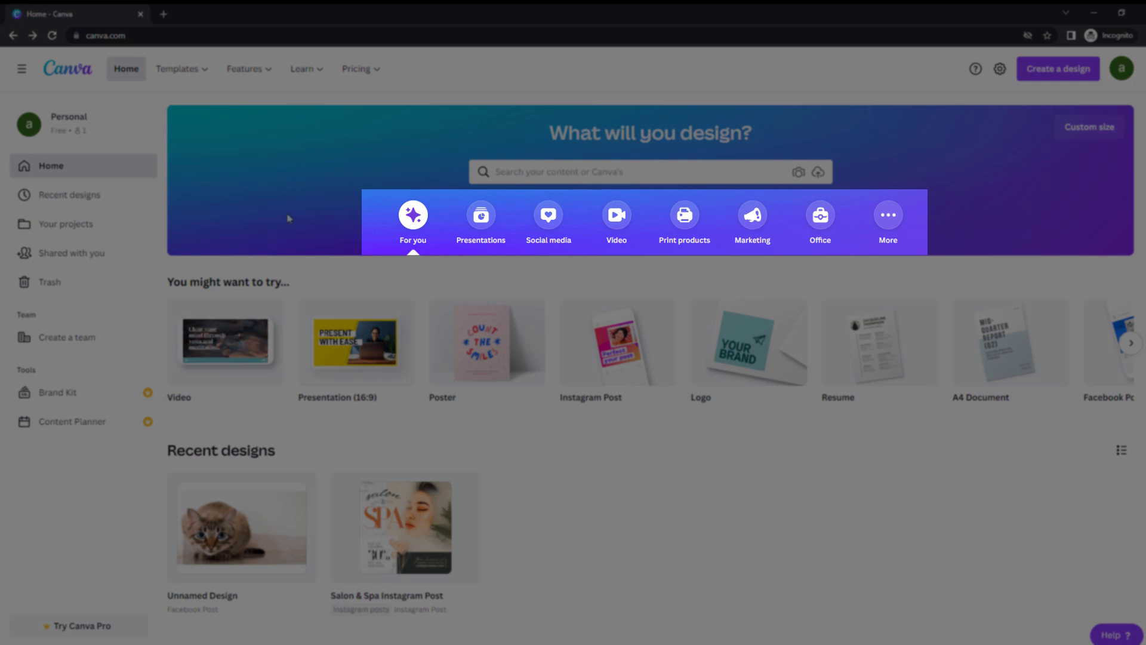
Browse the suggested design types and the Presentations and Social media categories on the home page.
{"action": "left_click", "coordinate": [509, 550]}
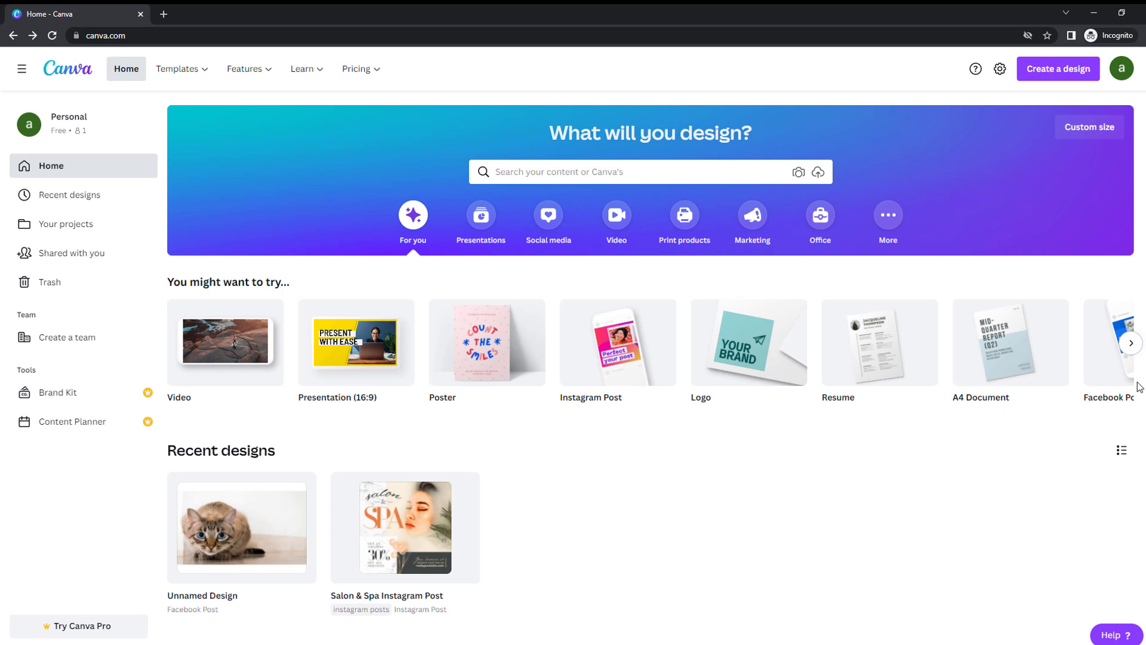
{"action": "left_click", "coordinate": [1131, 344]}
{"action": "left_click", "coordinate": [1131, 345]}
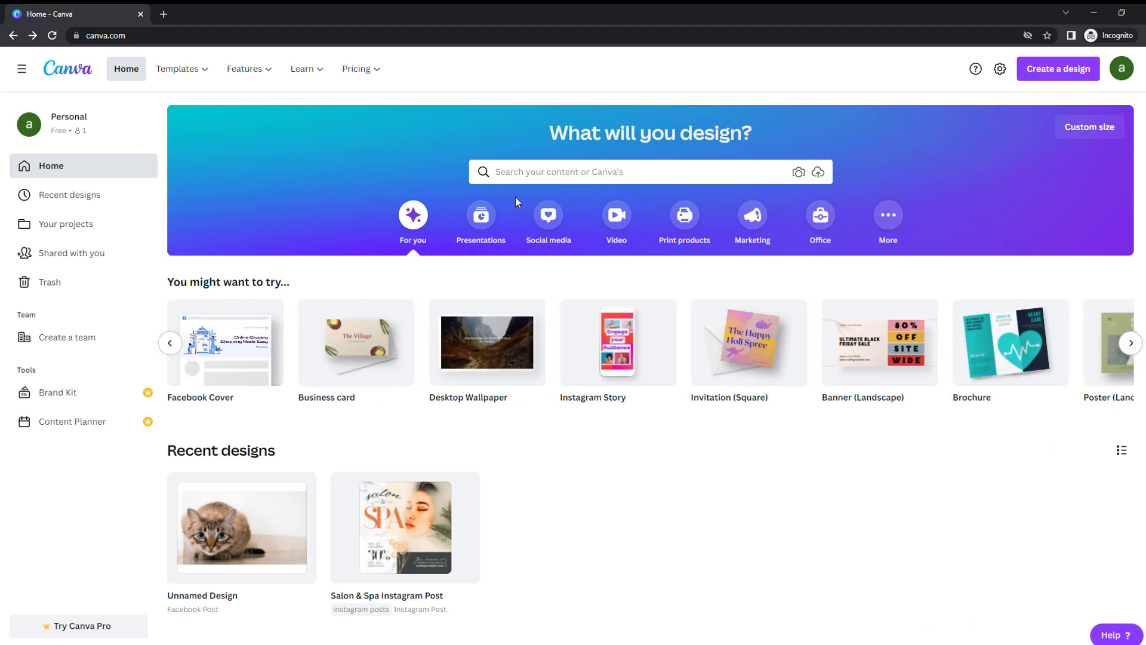
{"action": "left_click", "coordinate": [482, 216]}
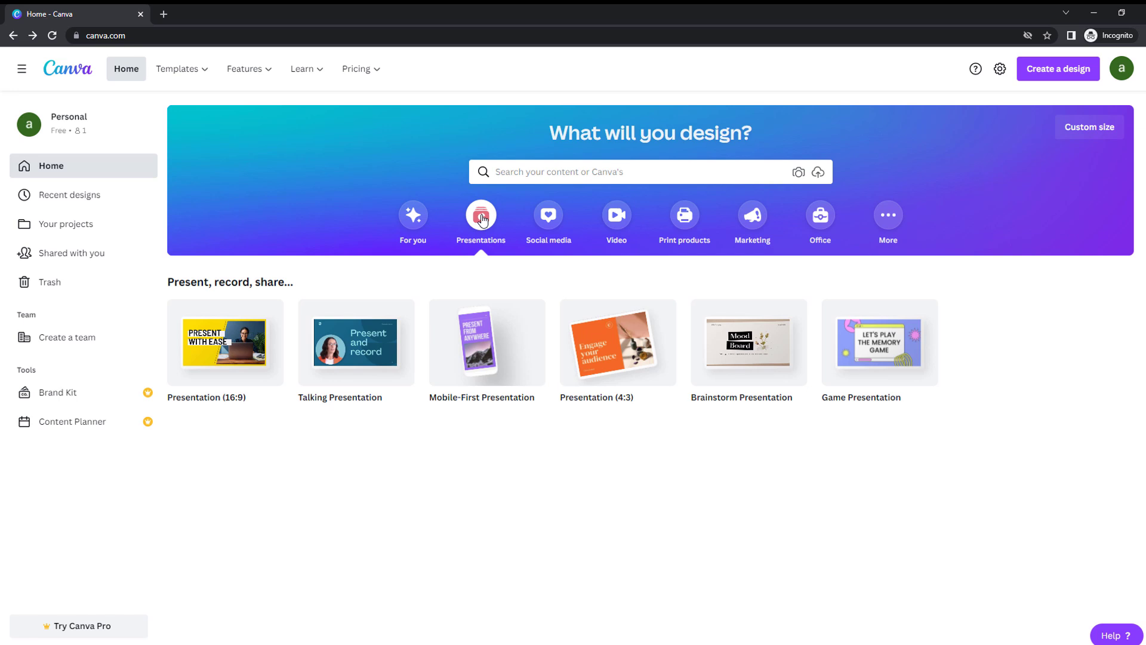
{"action": "left_click", "coordinate": [550, 224]}
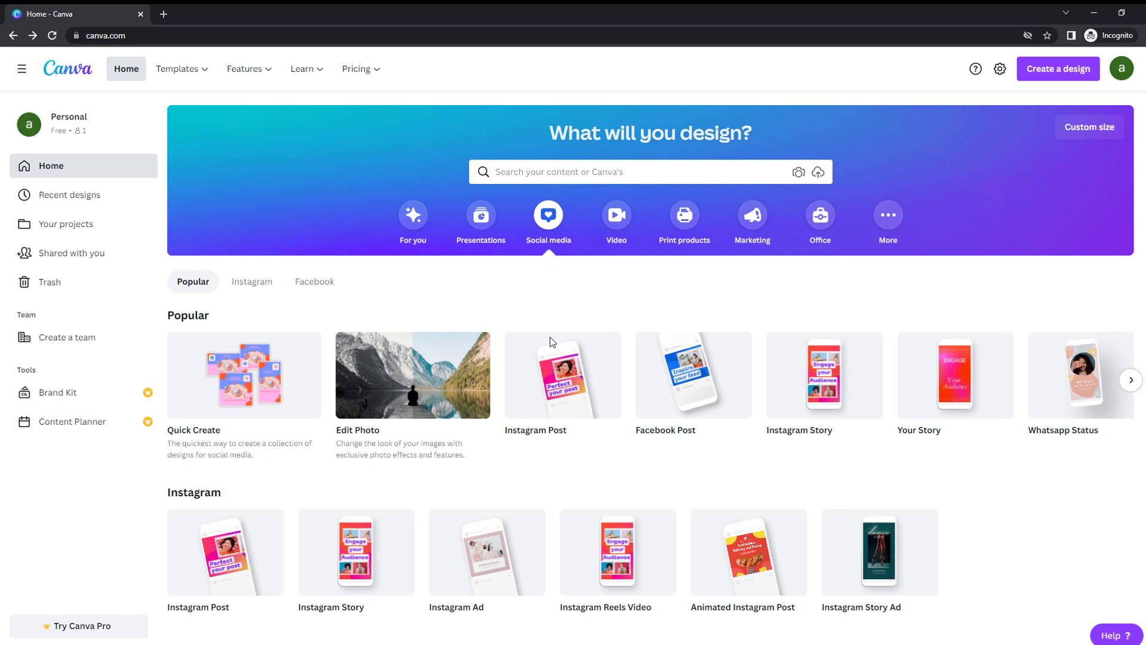
{"action": "left_click", "coordinate": [561, 377]}
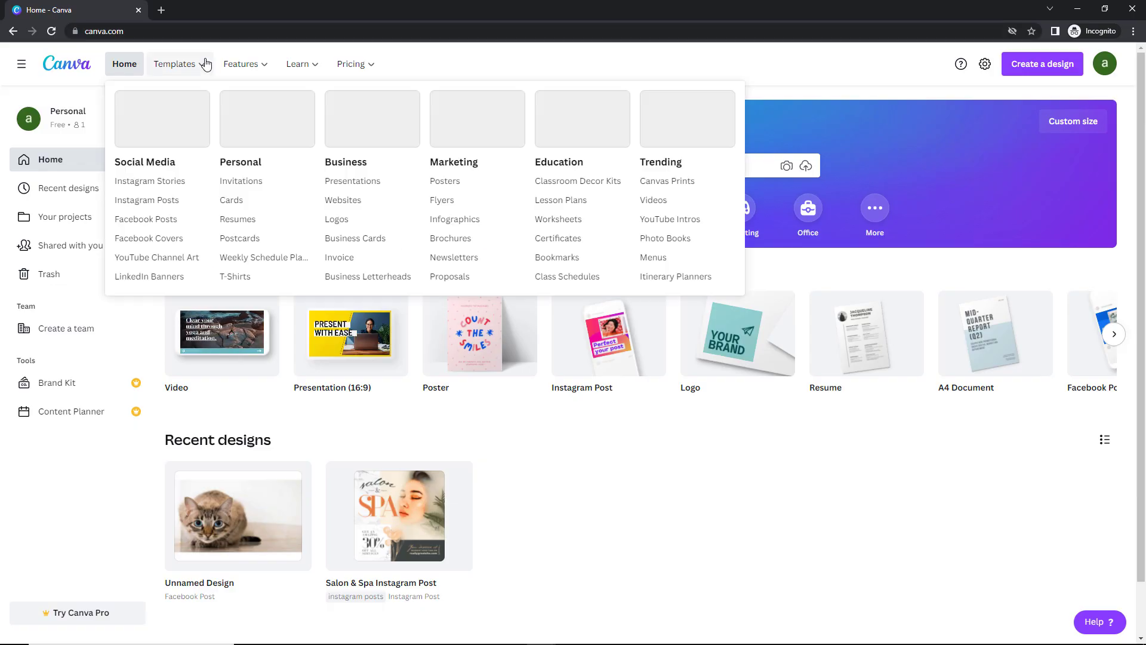
Search the home page templates for instagra and view the custom size form without creating a design.
{"action": "left_click", "coordinate": [677, 166]}
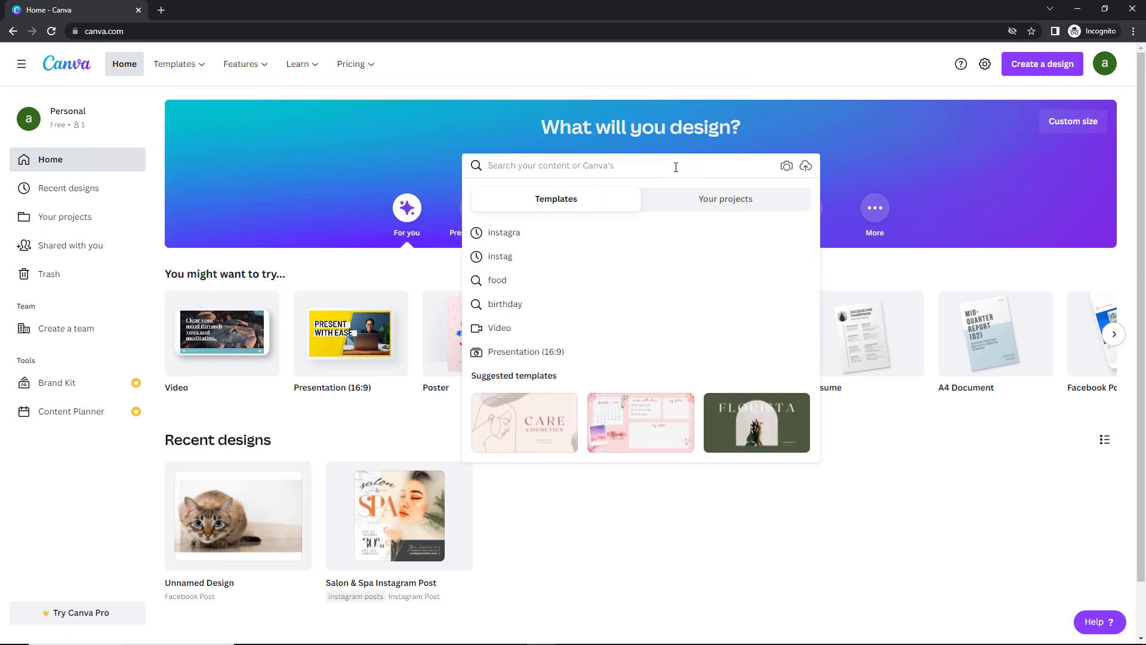
{"action": "type", "text": "instagra"}
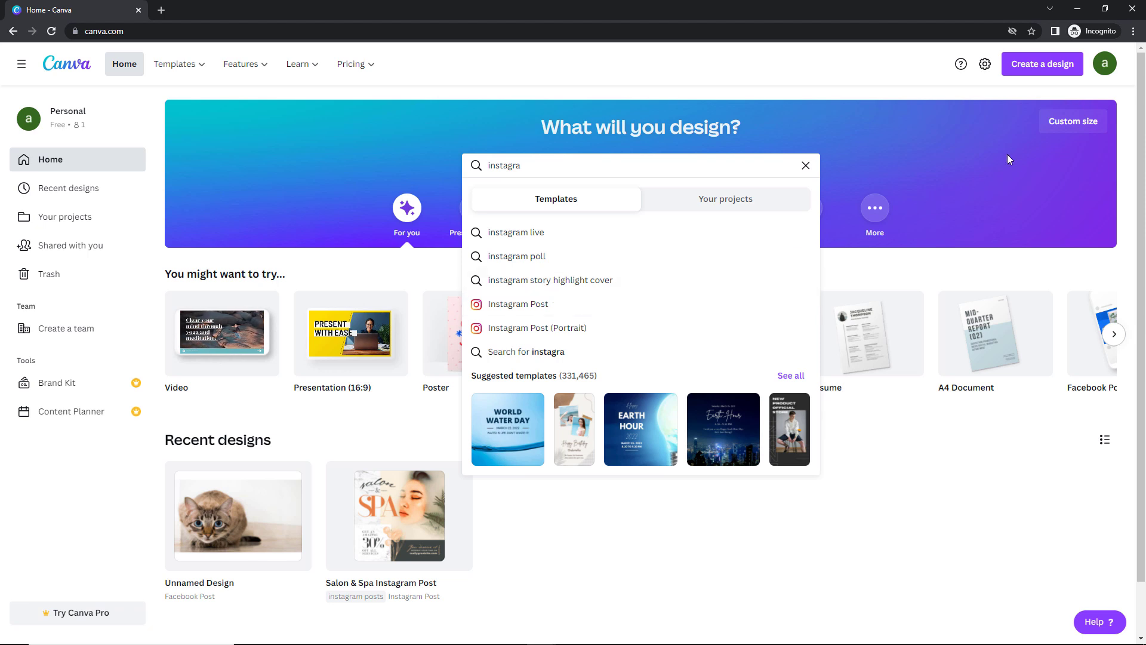
{"action": "left_click", "coordinate": [1070, 133]}
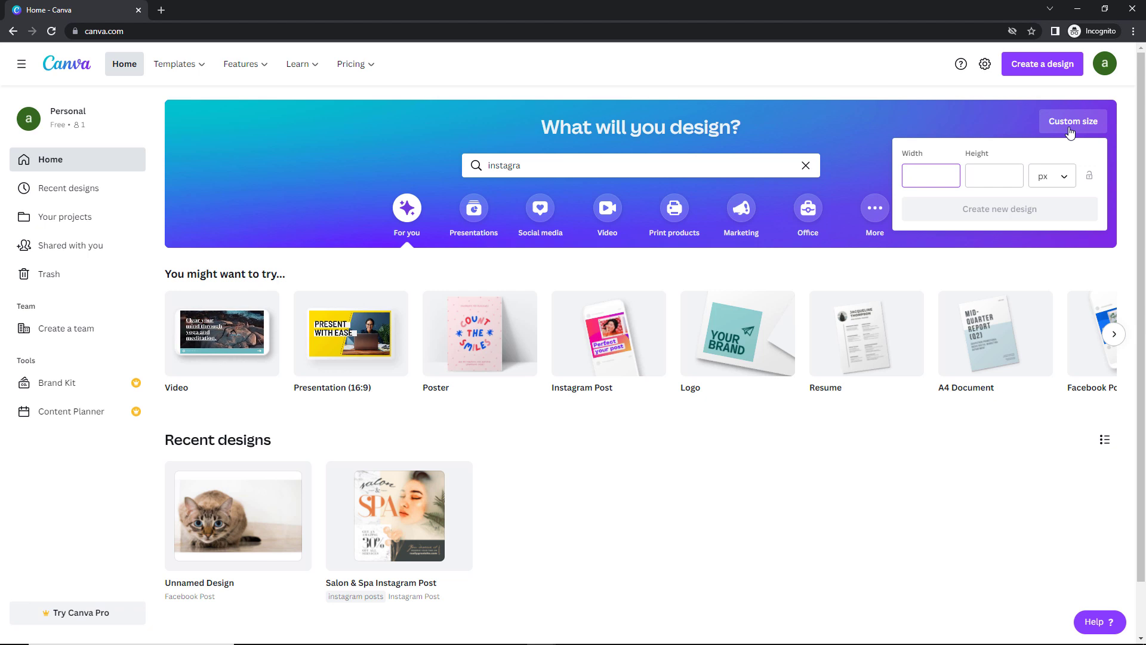
Find the Instagram design types by searching for instag among the new design options, and create a blank Instagram Post design.
{"action": "left_click", "coordinate": [1050, 67]}
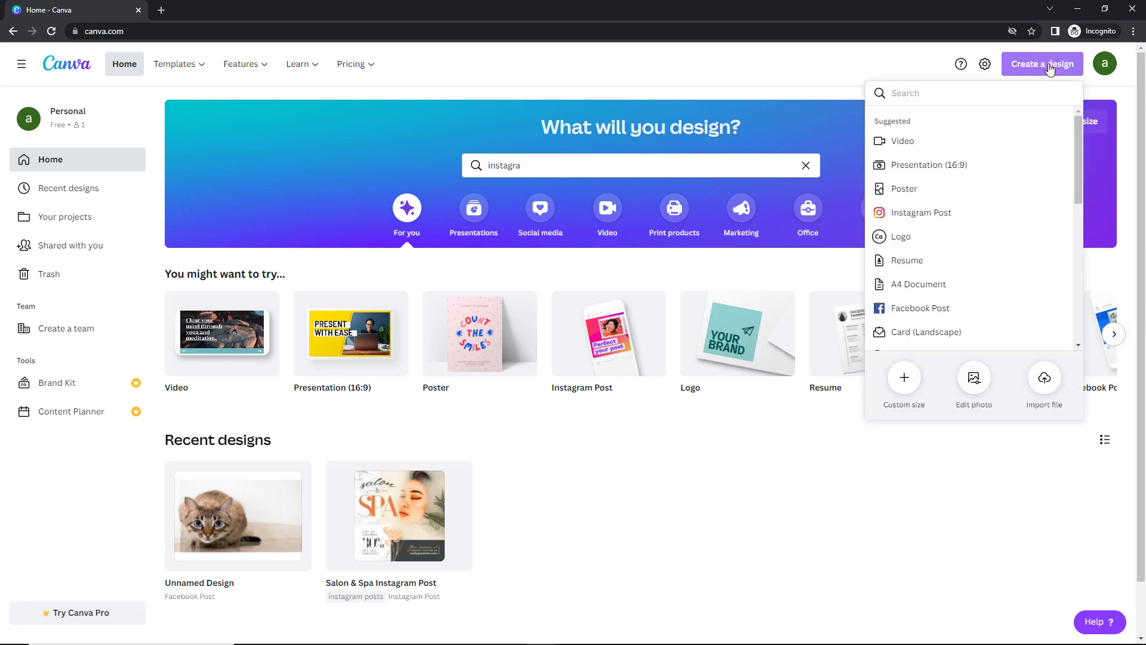
{"action": "left_click", "coordinate": [963, 87]}
{"action": "type", "text": "instag"}
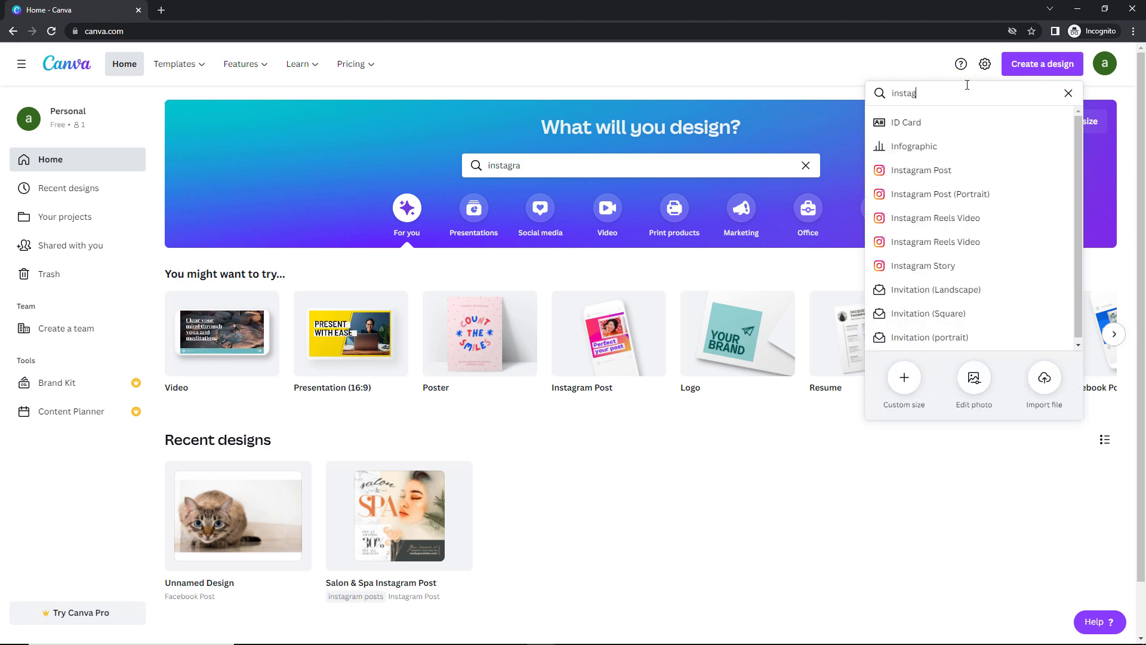
{"action": "left_click", "coordinate": [903, 123]}
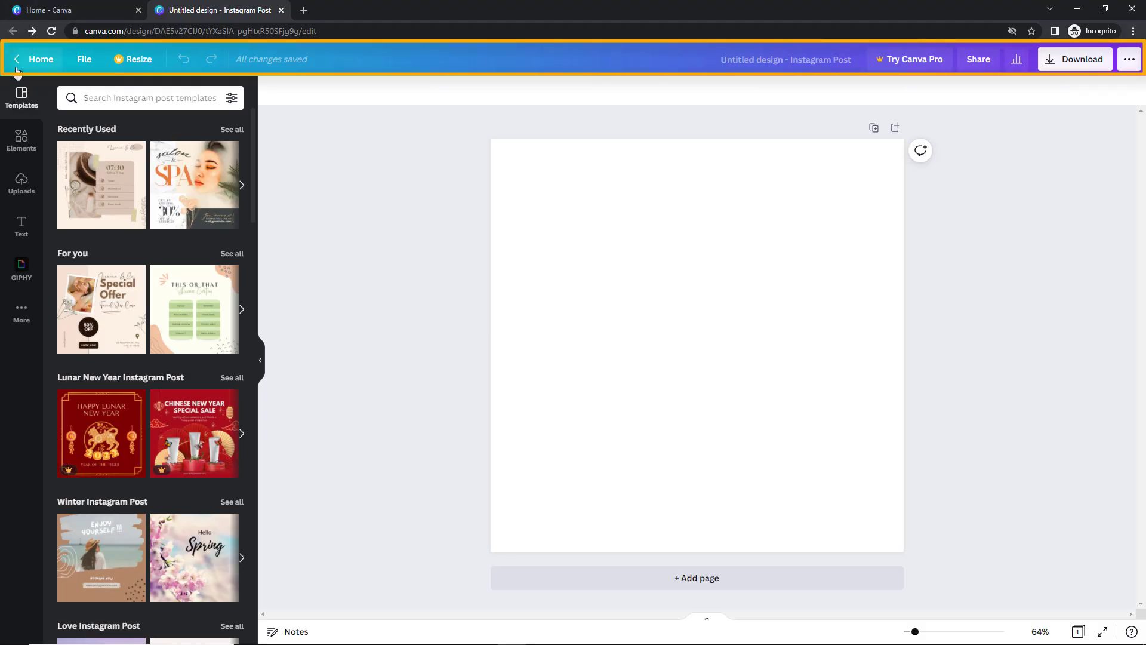
Leave the editor for the home page, check the other open home tab and return to the untitled Instagram Post design.
{"action": "left_click", "coordinate": [37, 59]}
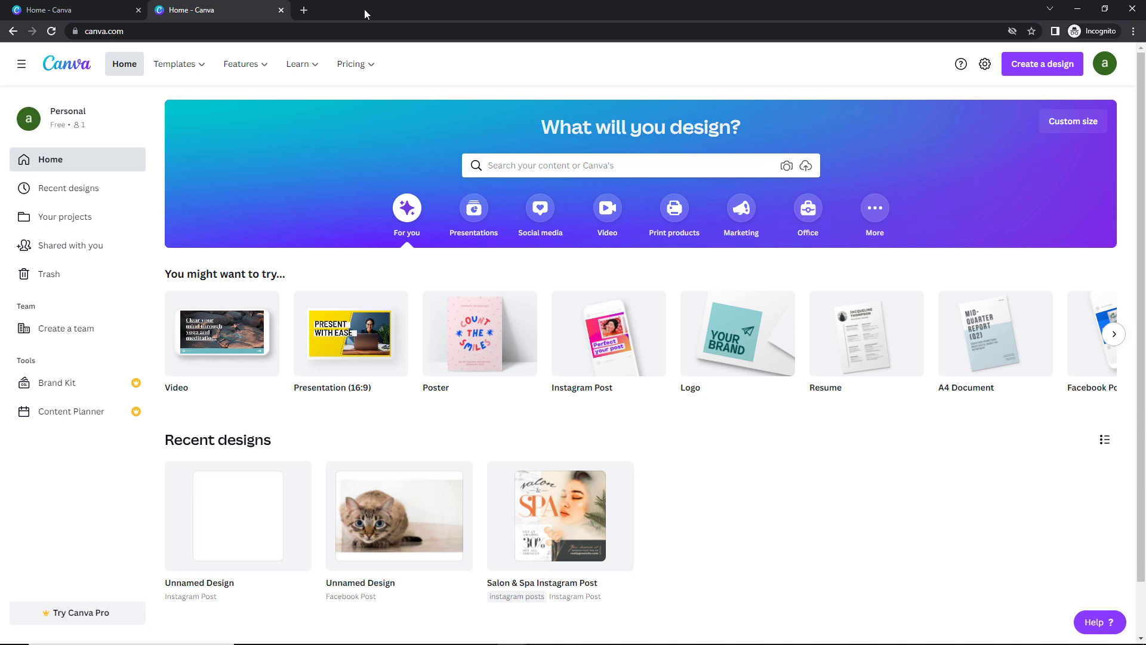
{"action": "left_click", "coordinate": [93, 8]}
{"action": "left_click", "coordinate": [222, 7]}
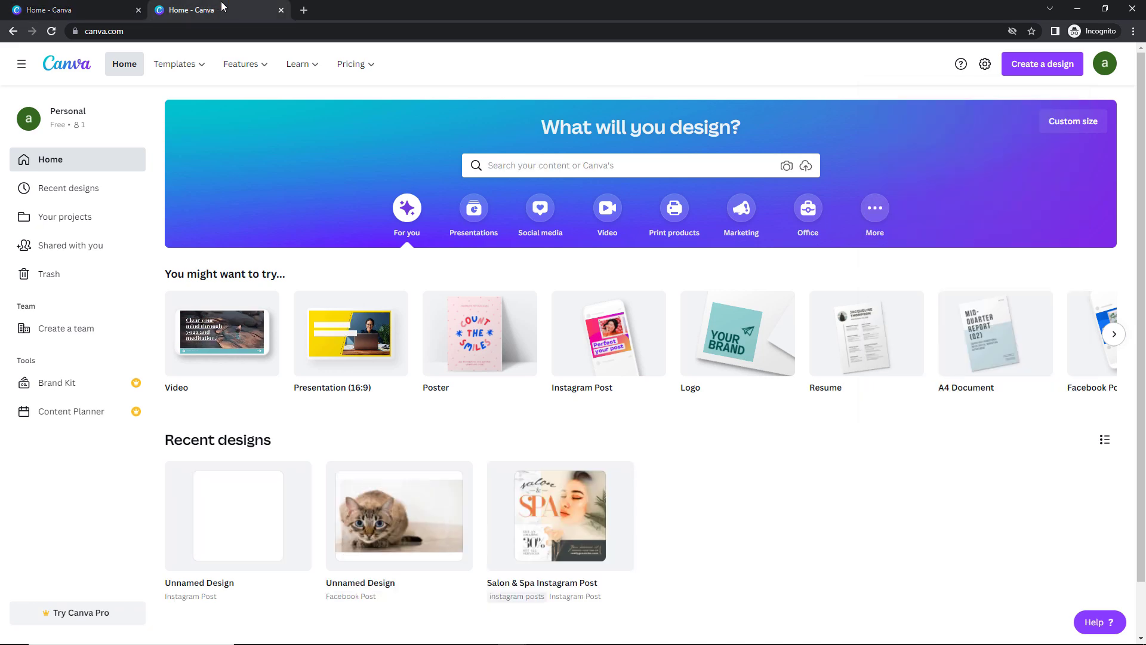
{"action": "left_click", "coordinate": [12, 30]}
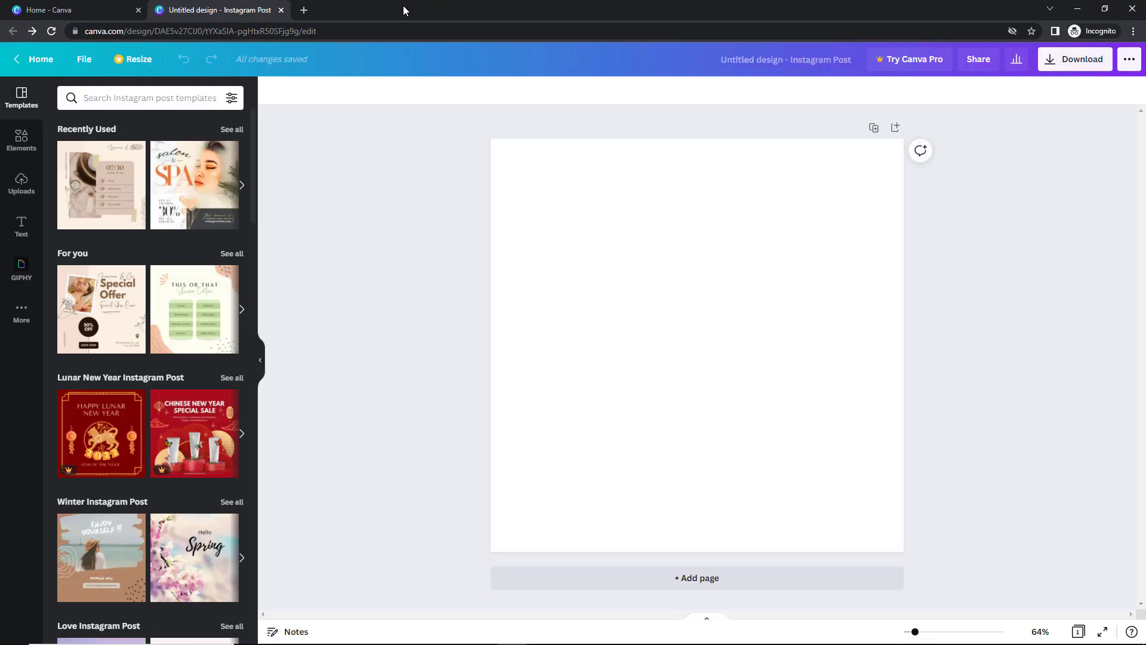
Search the new design types from within the Instagram Post for facebook ad without creating one, and show the rulers.
{"action": "left_click", "coordinate": [83, 61]}
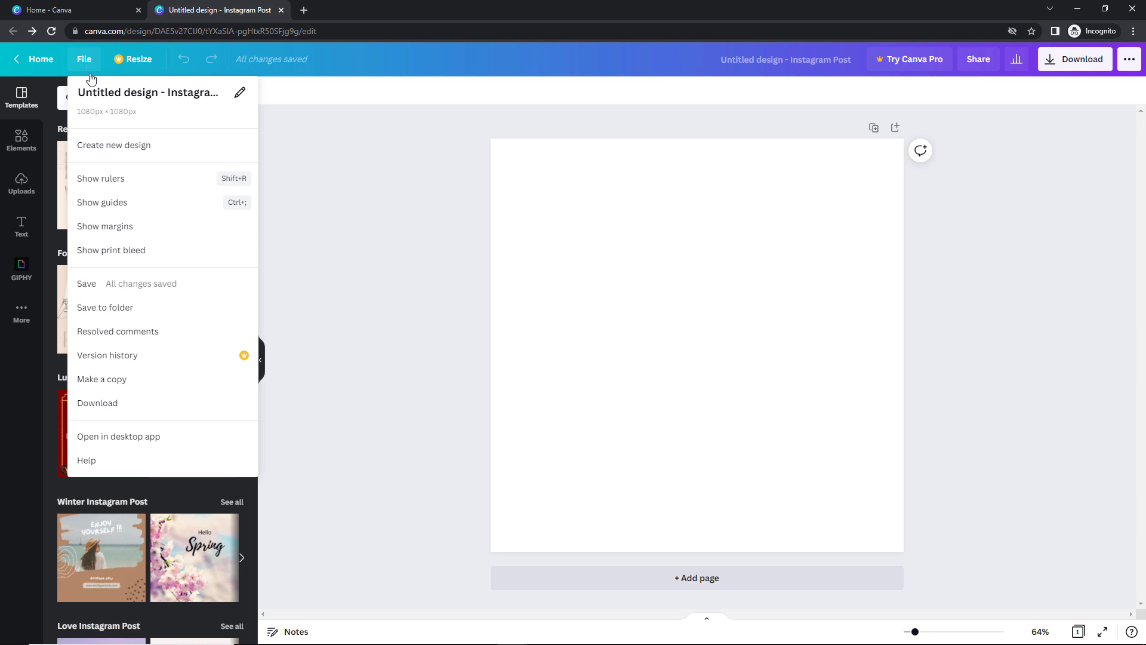
{"action": "left_click", "coordinate": [118, 145]}
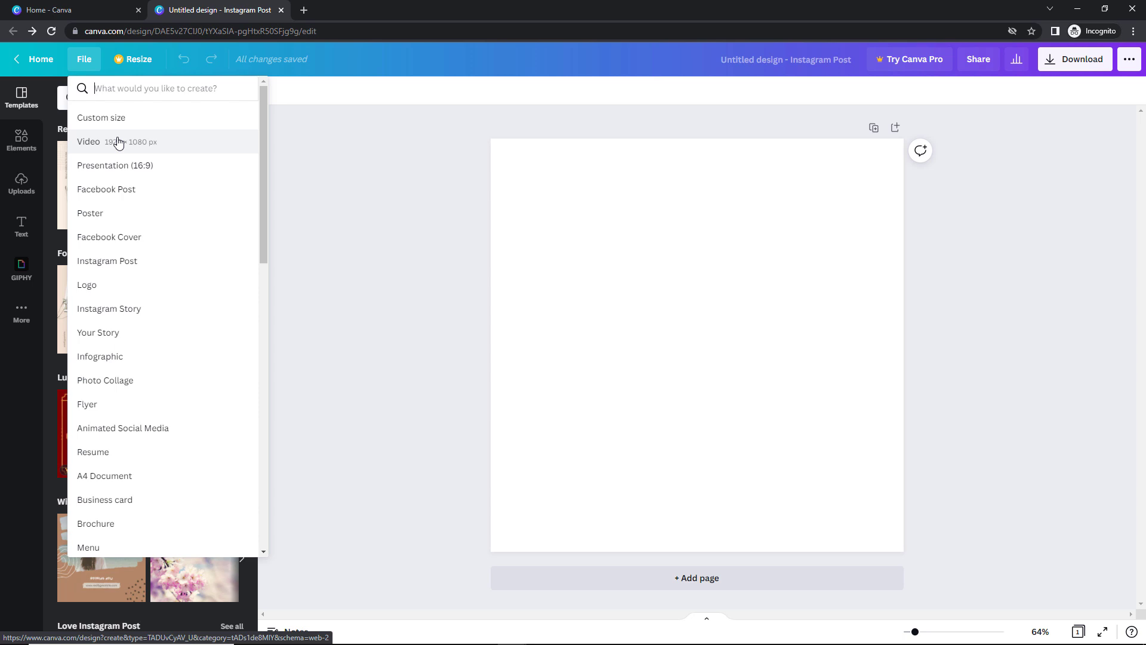
{"action": "type", "text": "facebook ad"}
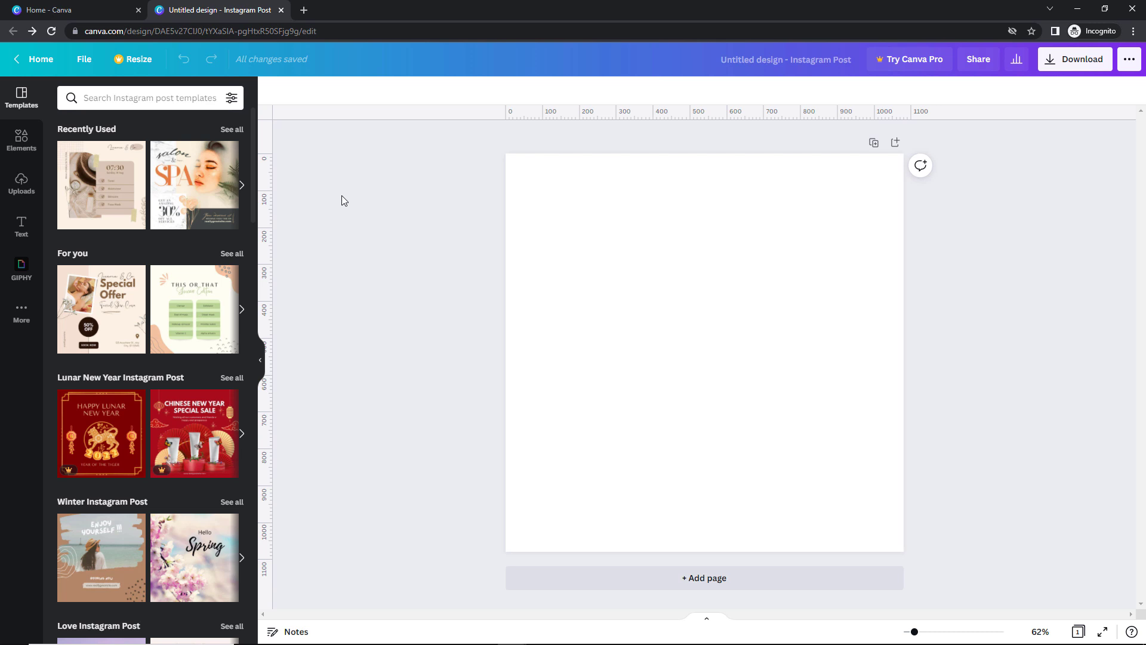
Add the recently used circle to the page, about 600 px wide, and move it near the page centre.
{"action": "left_click", "coordinate": [18, 149]}
{"action": "mouse_move", "coordinate": [81, 194]}
{"action": "left_mouse_down"}
{"action": "mouse_move", "coordinate": [594, 294]}
{"action": "mouse_move", "coordinate": [615, 271]}
{"action": "mouse_move", "coordinate": [604, 258]}
{"action": "mouse_move", "coordinate": [600, 272]}
{"action": "left_mouse_up"}
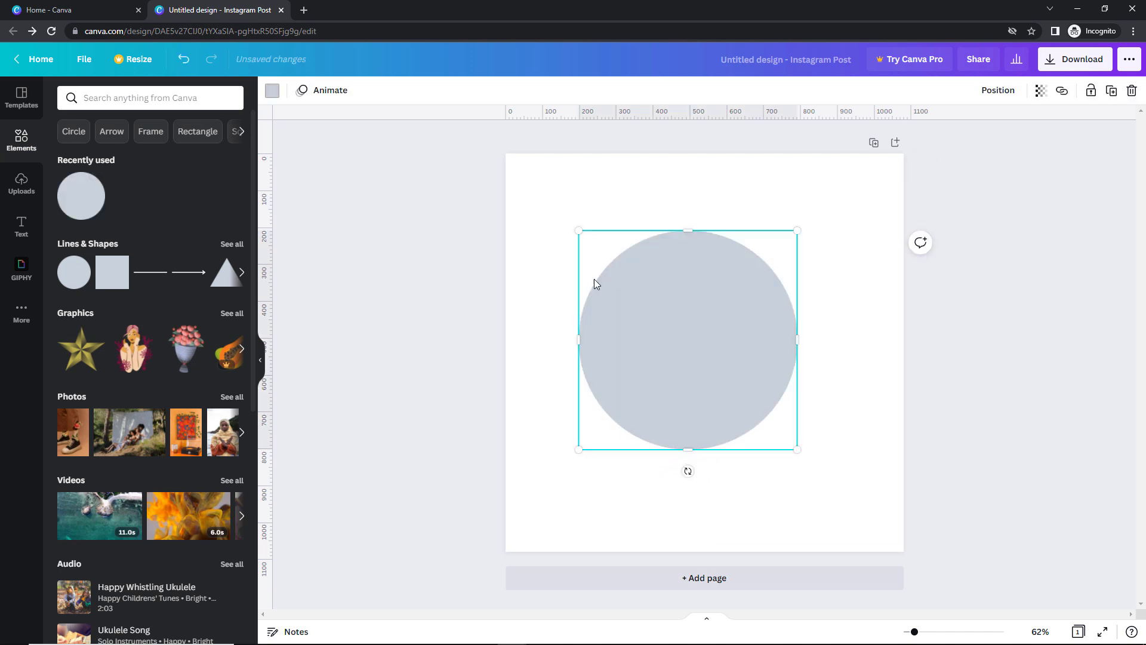
{"action": "mouse_move", "coordinate": [660, 323]}
{"action": "left_mouse_down"}
{"action": "mouse_move", "coordinate": [732, 299]}
{"action": "mouse_move", "coordinate": [670, 302]}
{"action": "mouse_move", "coordinate": [676, 377]}
{"action": "mouse_move", "coordinate": [679, 319]}
{"action": "left_mouse_up"}
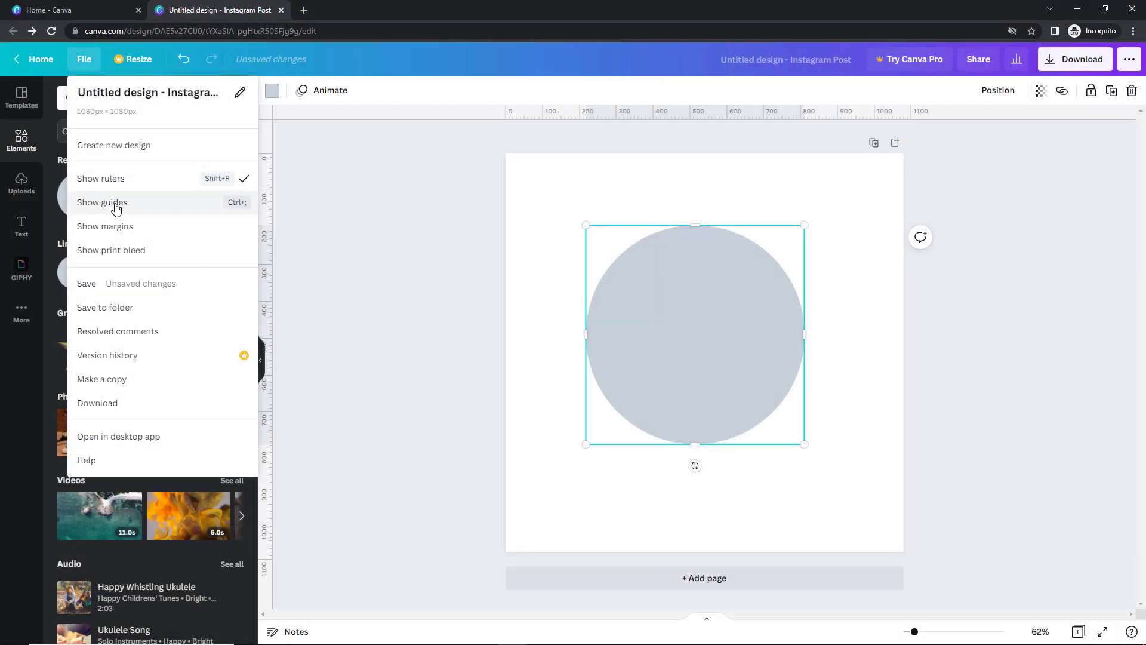
Show the guides and place a horizontal guide across the circle at about 440 px on the vertical ruler.
{"action": "left_click", "coordinate": [116, 205]}
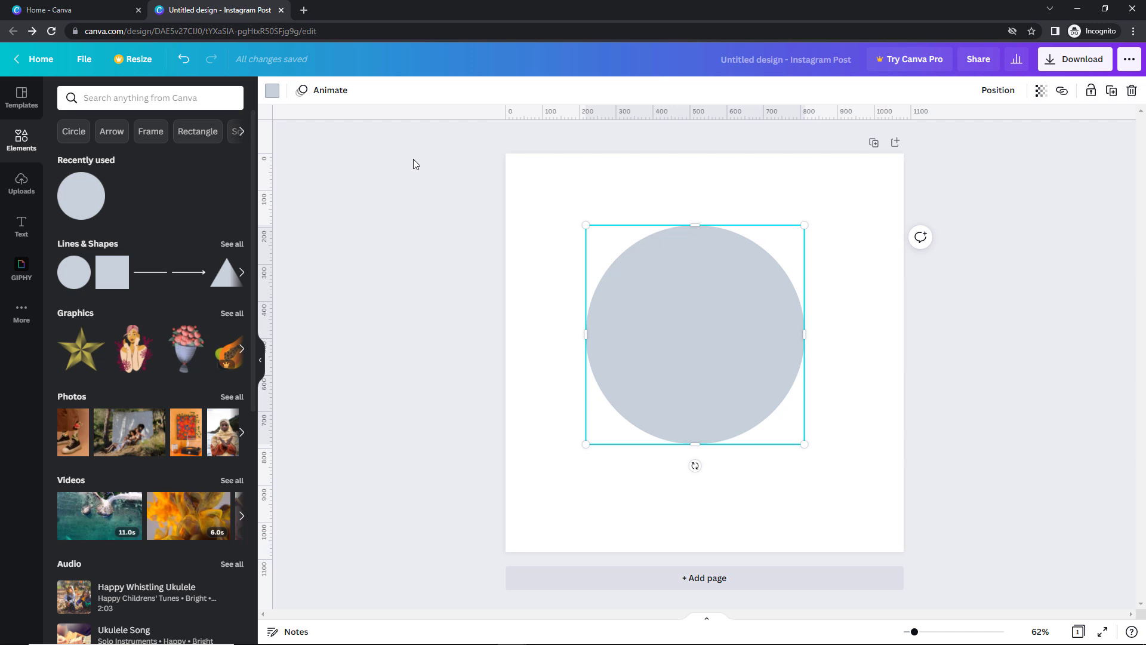
{"action": "left_click_drag", "start_coordinate": [635, 116], "coordinate": [670, 316]}
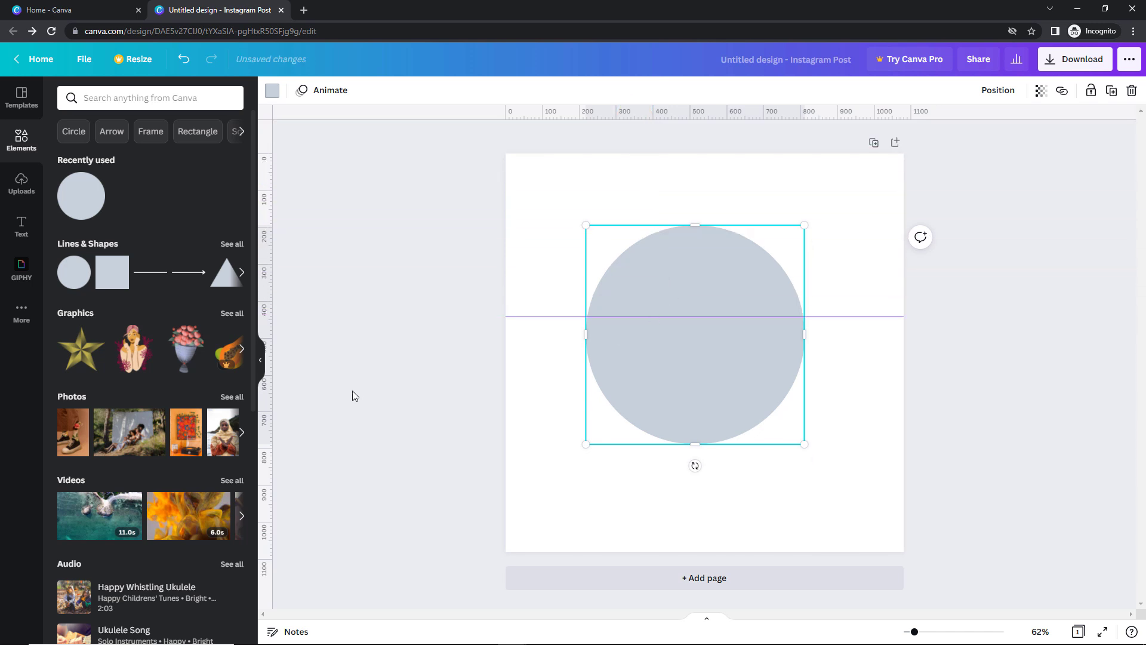
Add a vertical guide across the circle, and move it to the page's right edge and the horizontal guide to the bottom edge.
{"action": "left_click_drag", "start_coordinate": [269, 393], "coordinate": [751, 388]}
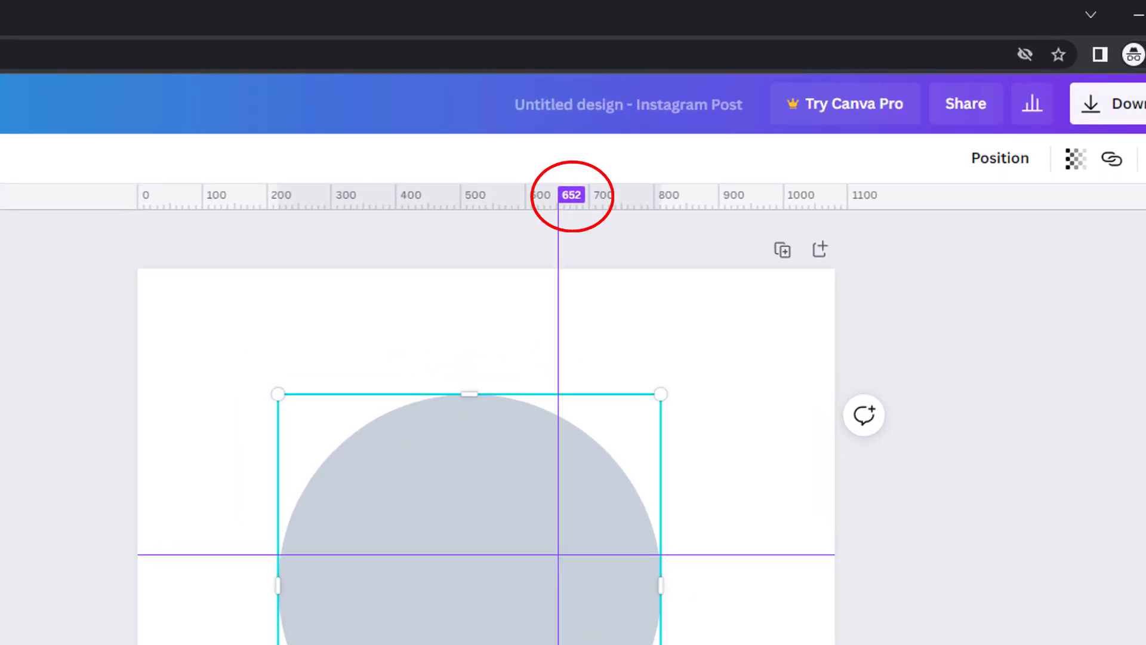
{"action": "left_click_drag", "start_coordinate": [558, 418], "coordinate": [835, 418]}
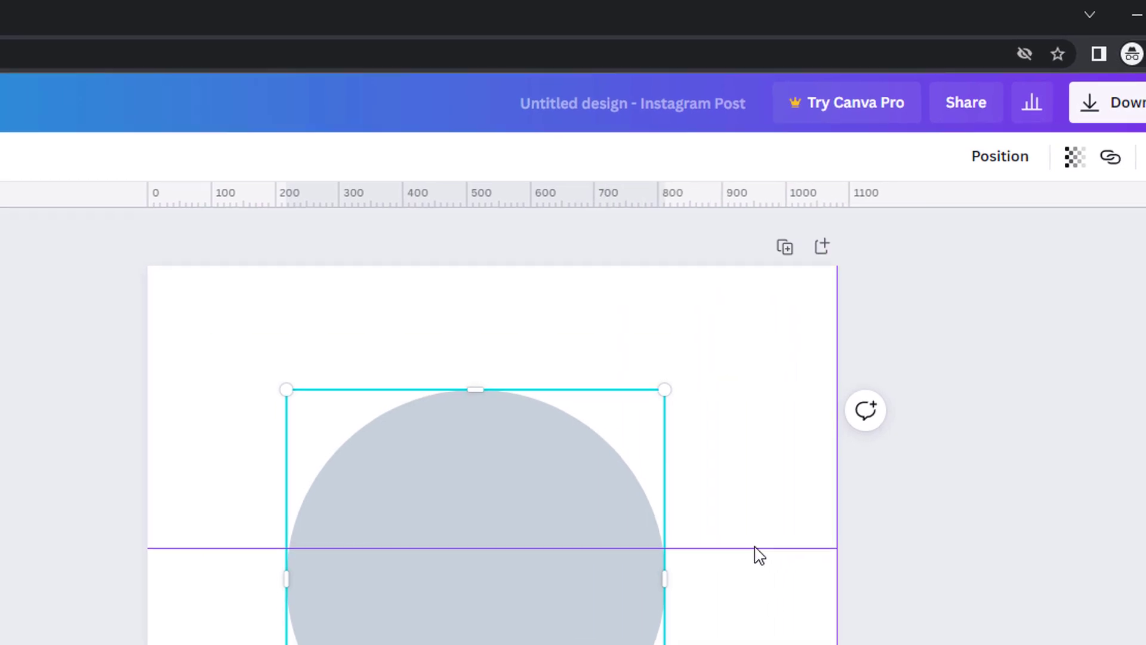
{"action": "left_click_drag", "start_coordinate": [754, 556], "coordinate": [729, 644]}
{"action": "left_click_drag", "start_coordinate": [844, 539], "coordinate": [850, 550]}
Show the margins and the print bleed on the page.
{"action": "left_click", "coordinate": [87, 61]}
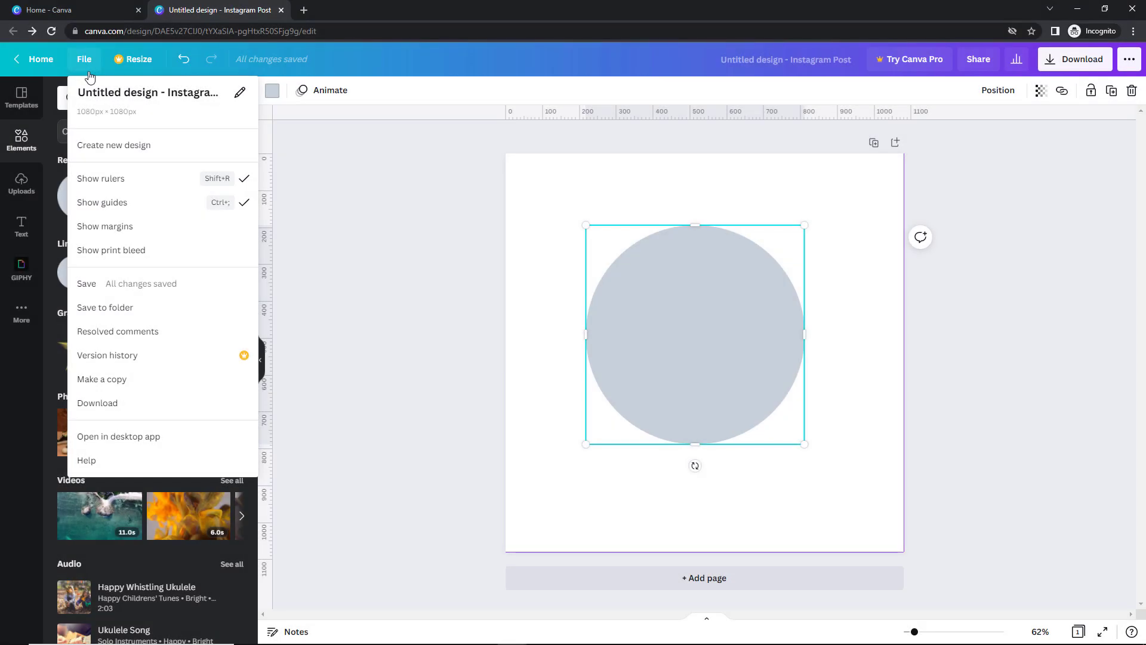
{"action": "left_click", "coordinate": [108, 226]}
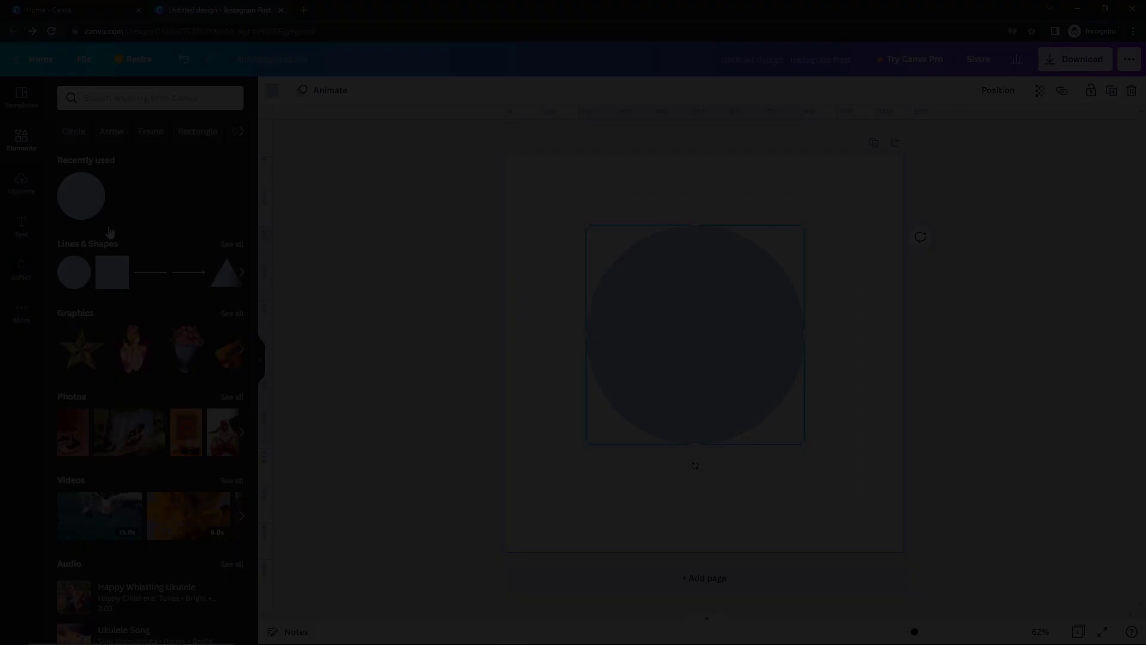
{"action": "left_click", "coordinate": [88, 61]}
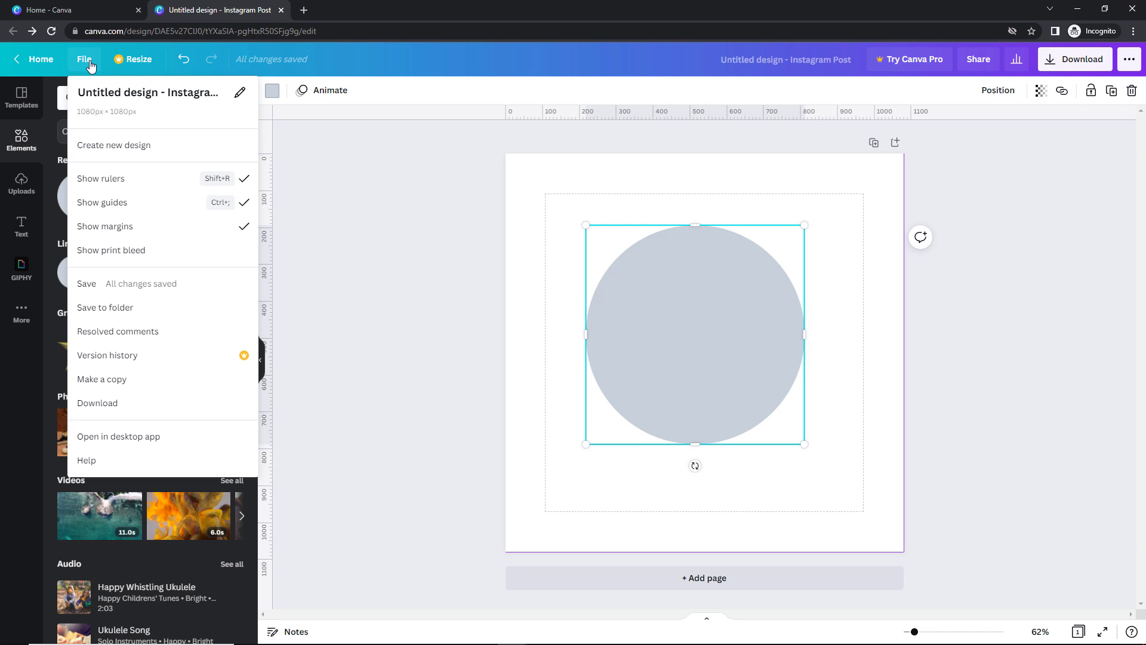
{"action": "left_click", "coordinate": [126, 253]}
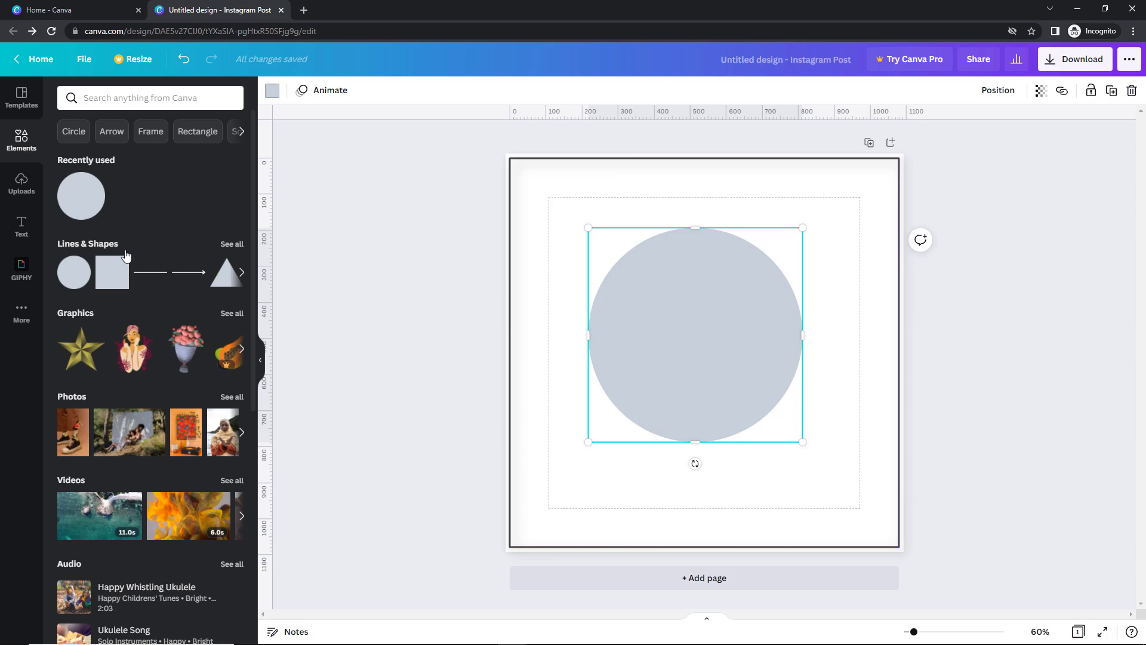
Browse the save-to-folder choices through Your projects to the instagram posts folder without saving the design there.
{"action": "left_click", "coordinate": [85, 59]}
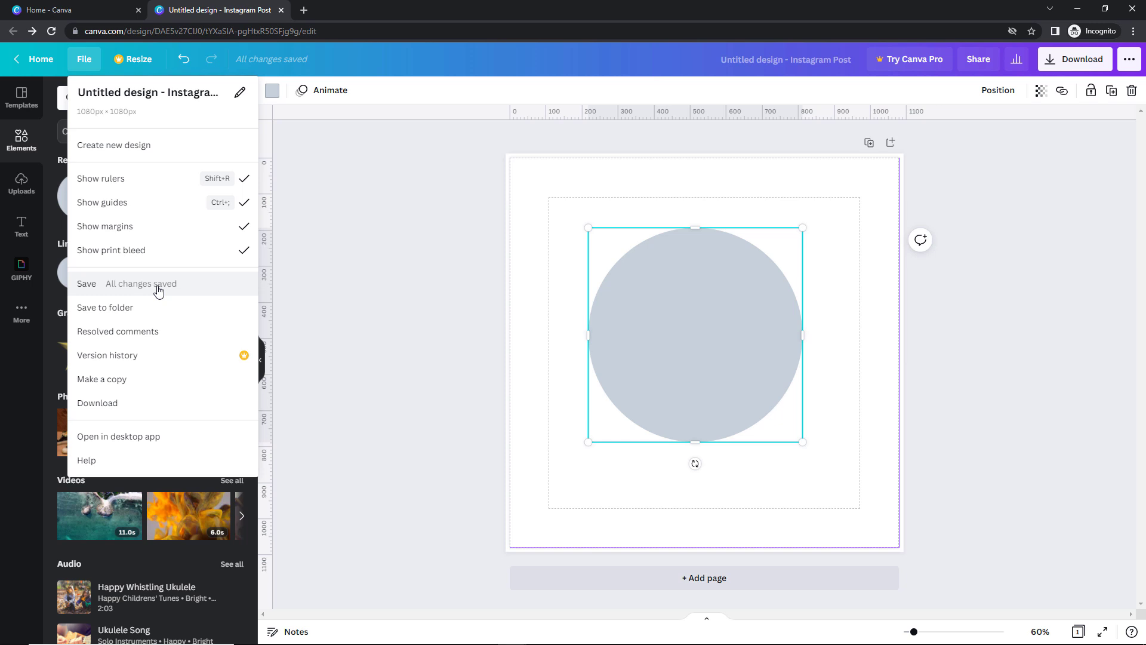
{"action": "left_click", "coordinate": [129, 307]}
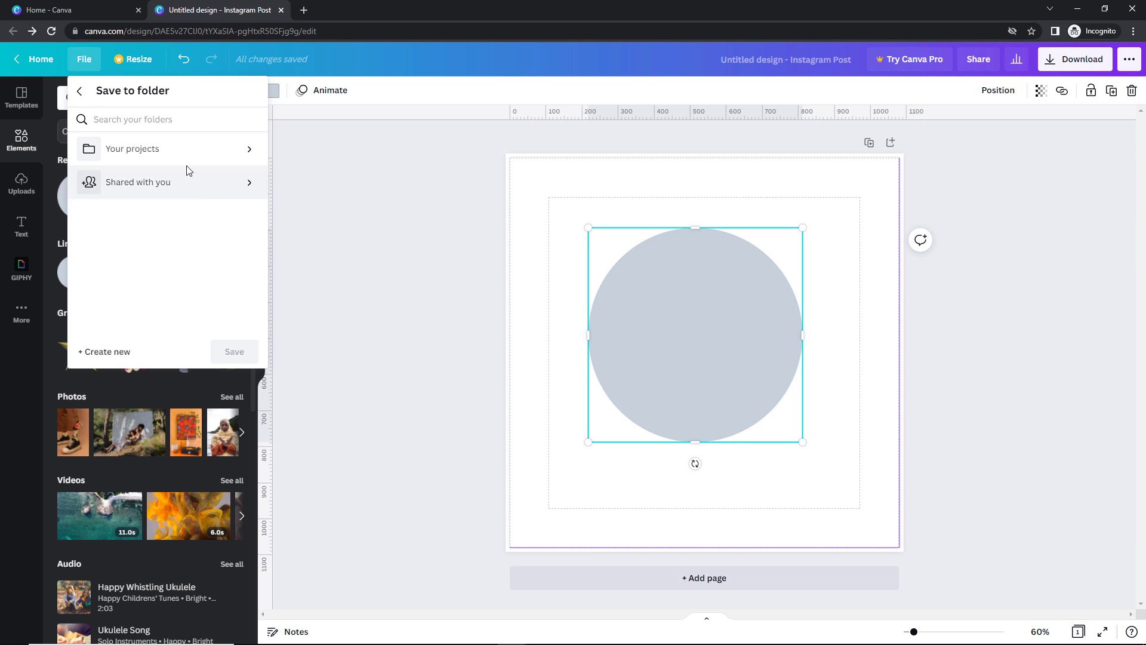
{"action": "left_click", "coordinate": [152, 149]}
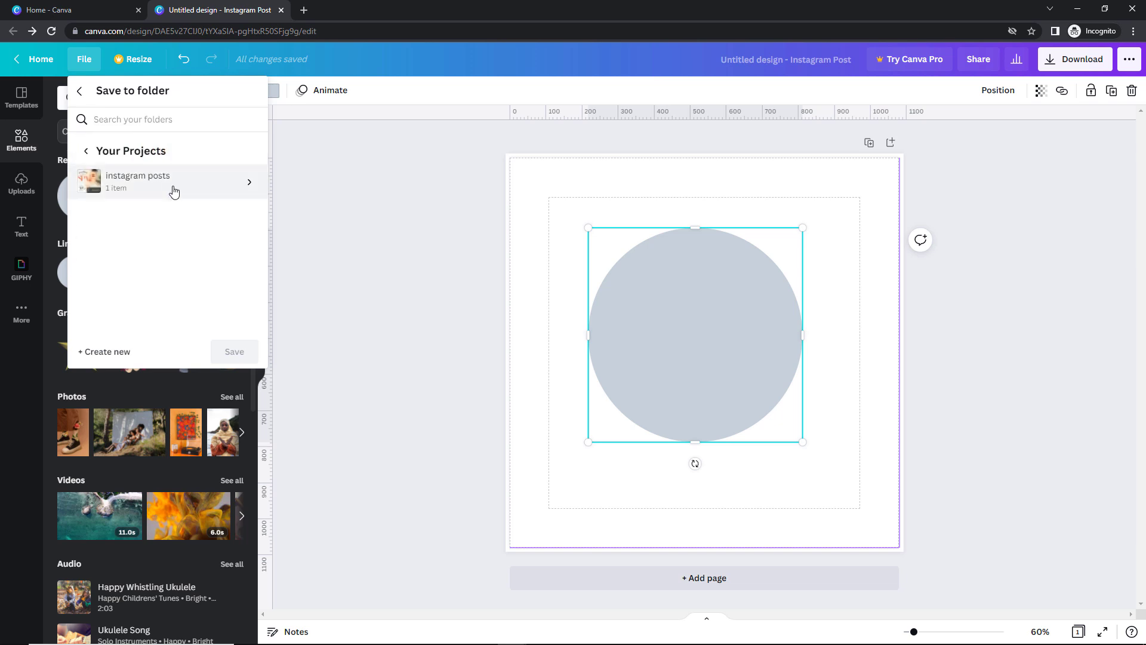
{"action": "left_click", "coordinate": [173, 189]}
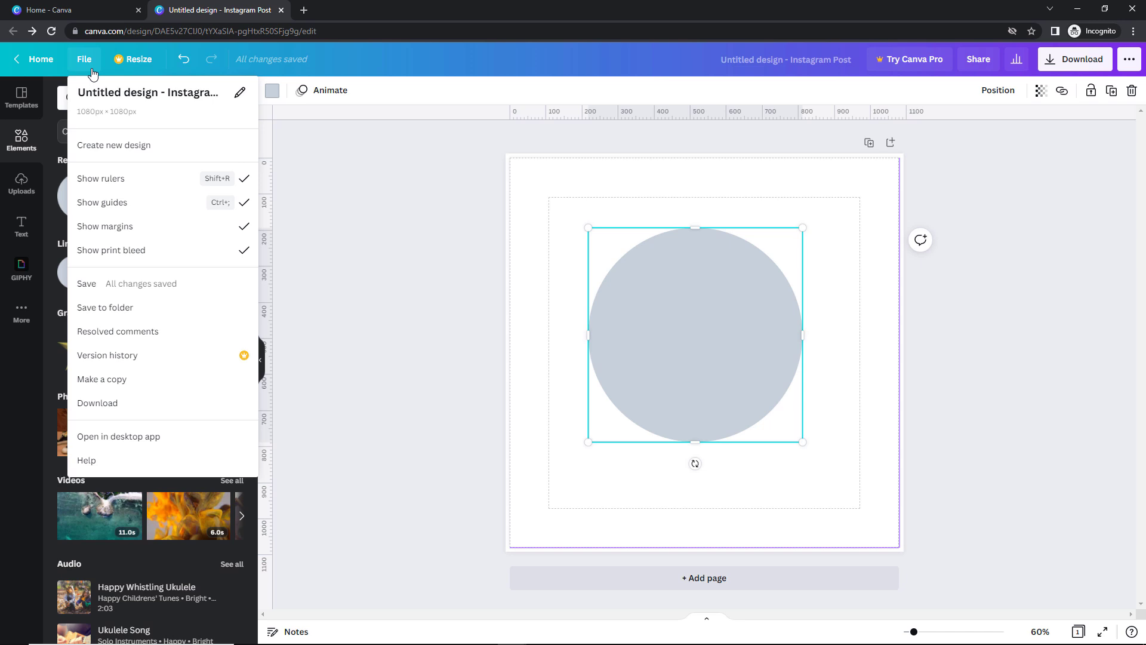
View the comment box beside the circle without posting, and check the design's resolved comments.
{"action": "left_click", "coordinate": [921, 241]}
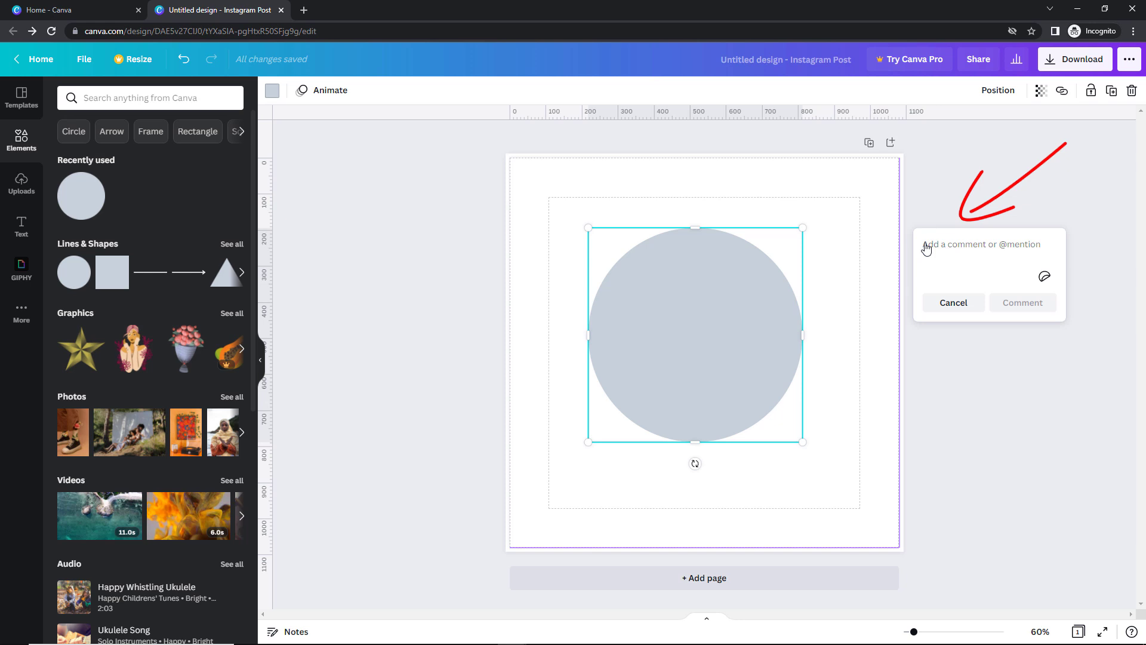
{"action": "left_click", "coordinate": [84, 58]}
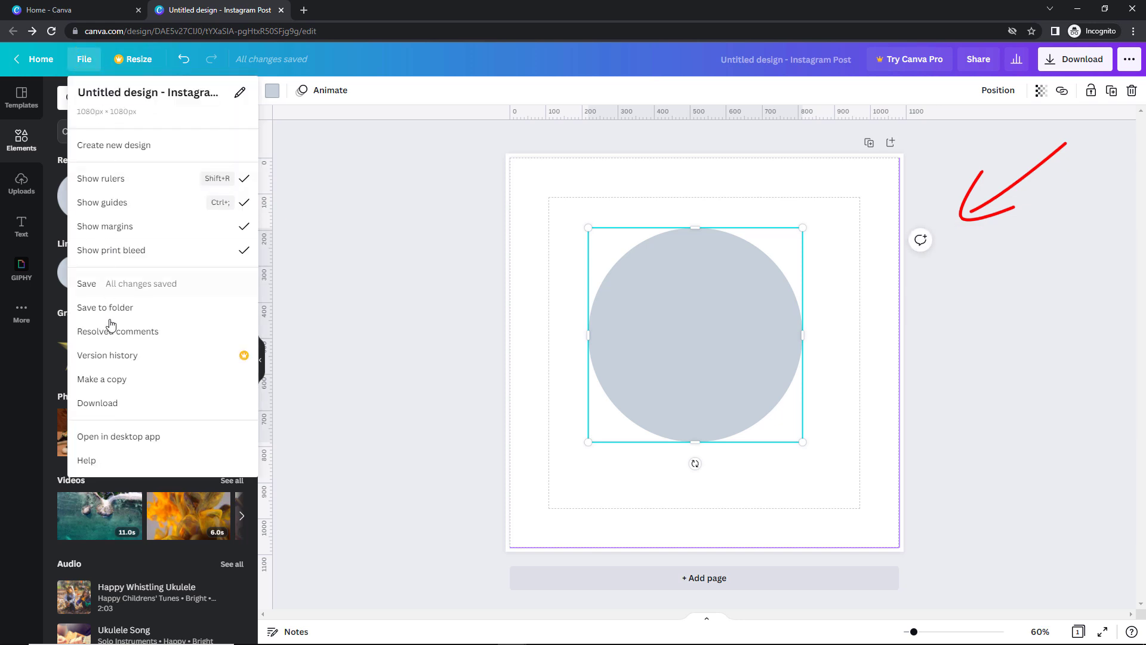
{"action": "left_click", "coordinate": [127, 339]}
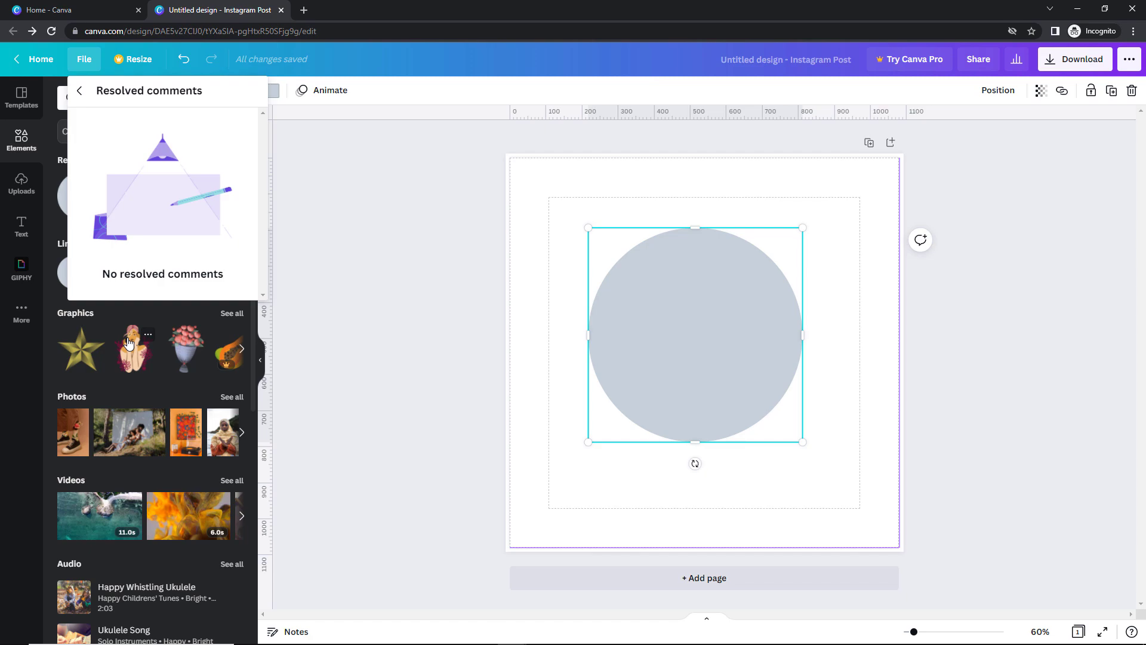
{"action": "left_click", "coordinate": [80, 91]}
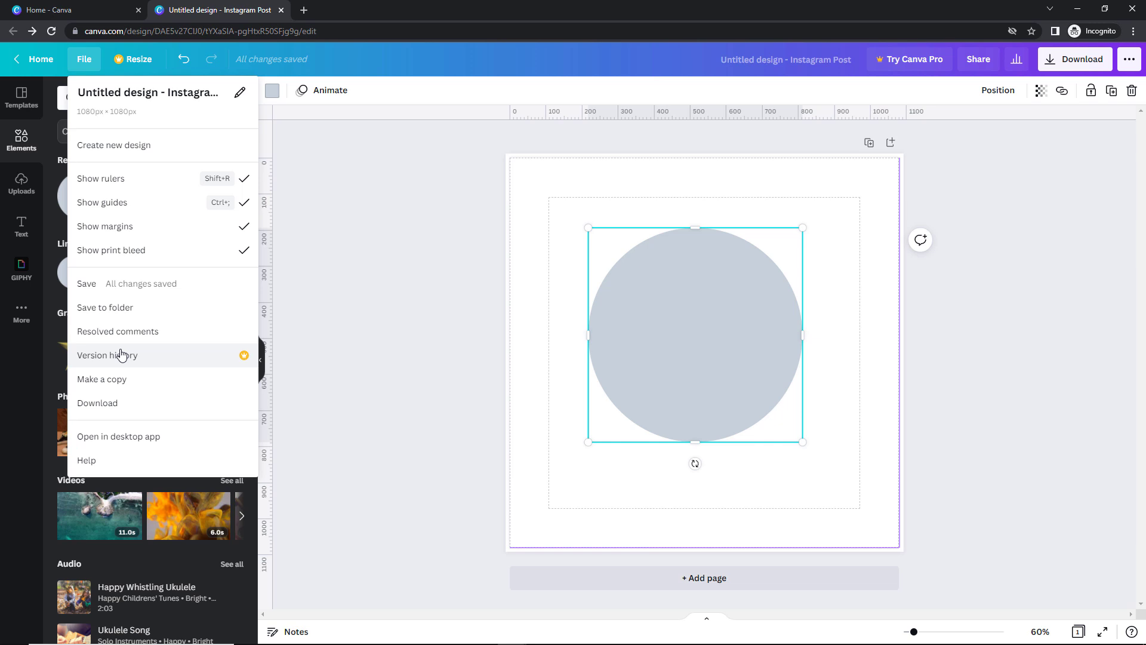
Try to view the version history, dismiss the Canva Pro offer and make a copy of the design.
{"action": "left_click", "coordinate": [121, 354]}
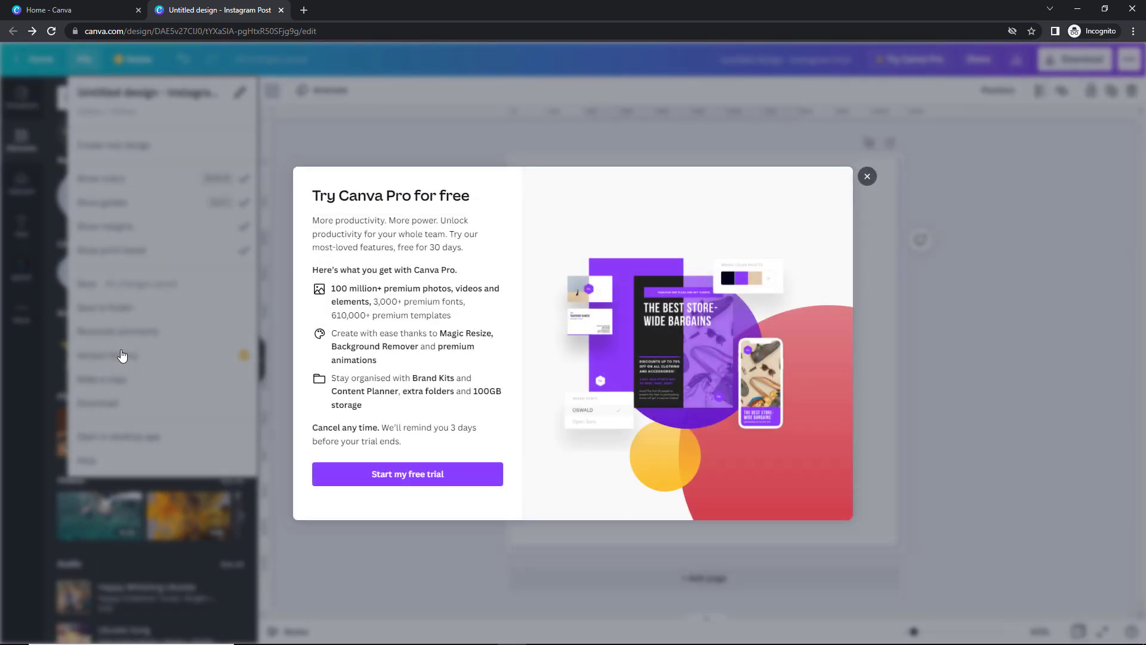
{"action": "left_click", "coordinate": [121, 355]}
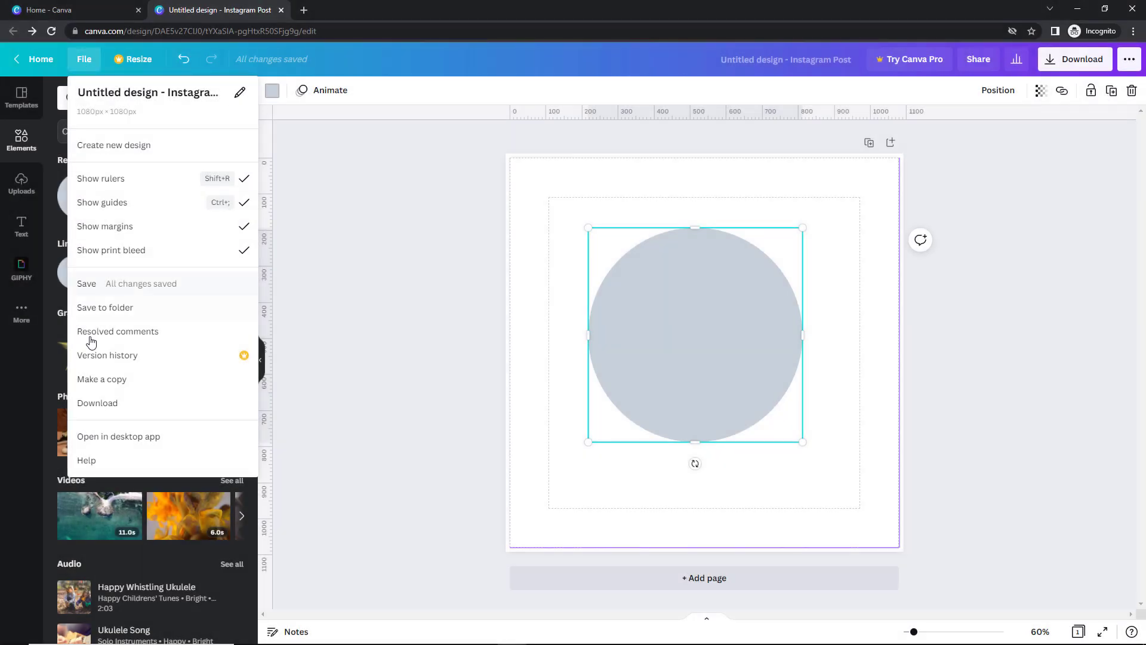
{"action": "left_click", "coordinate": [109, 385]}
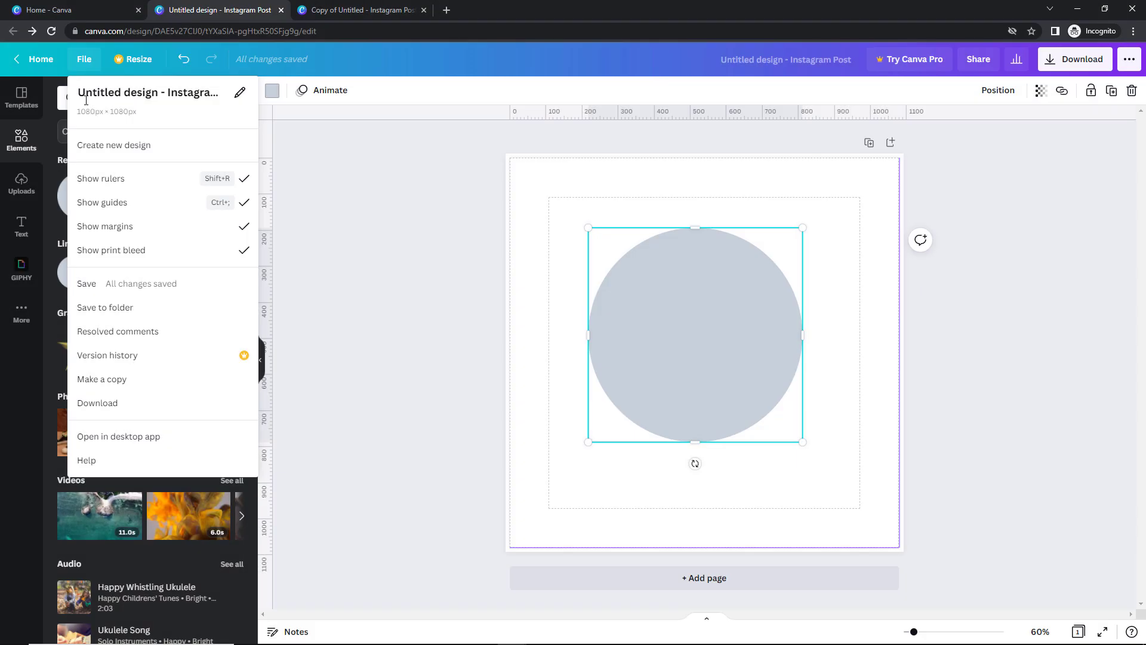
Check the file-level download option and view the help topics for the original design.
{"action": "left_click", "coordinate": [113, 405]}
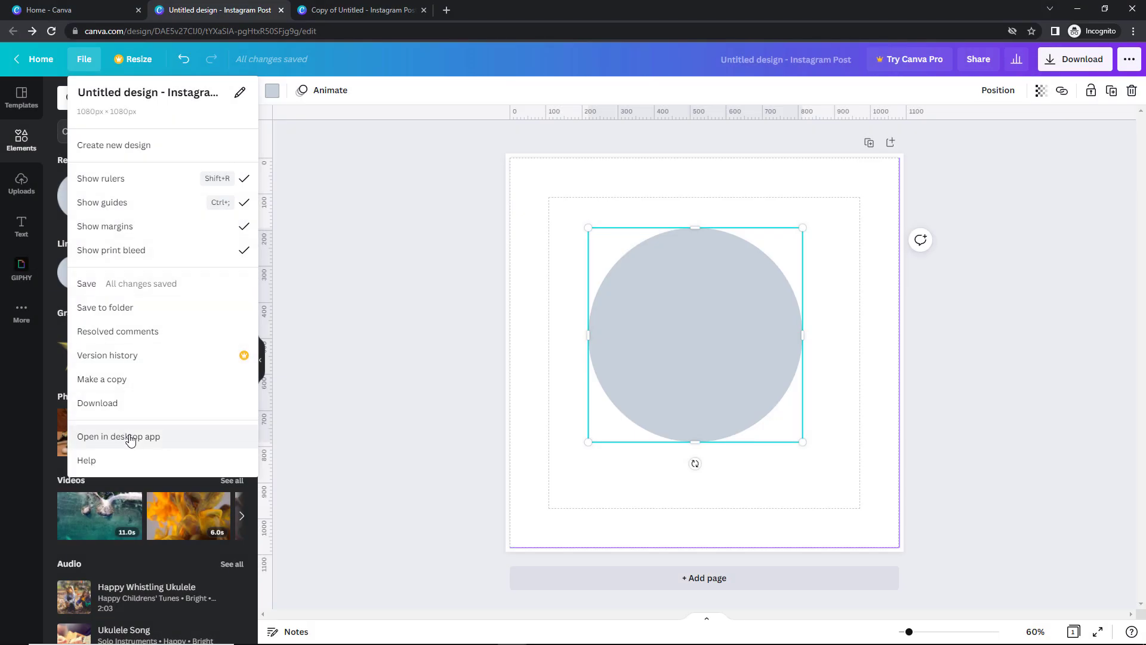
{"action": "left_click", "coordinate": [88, 464]}
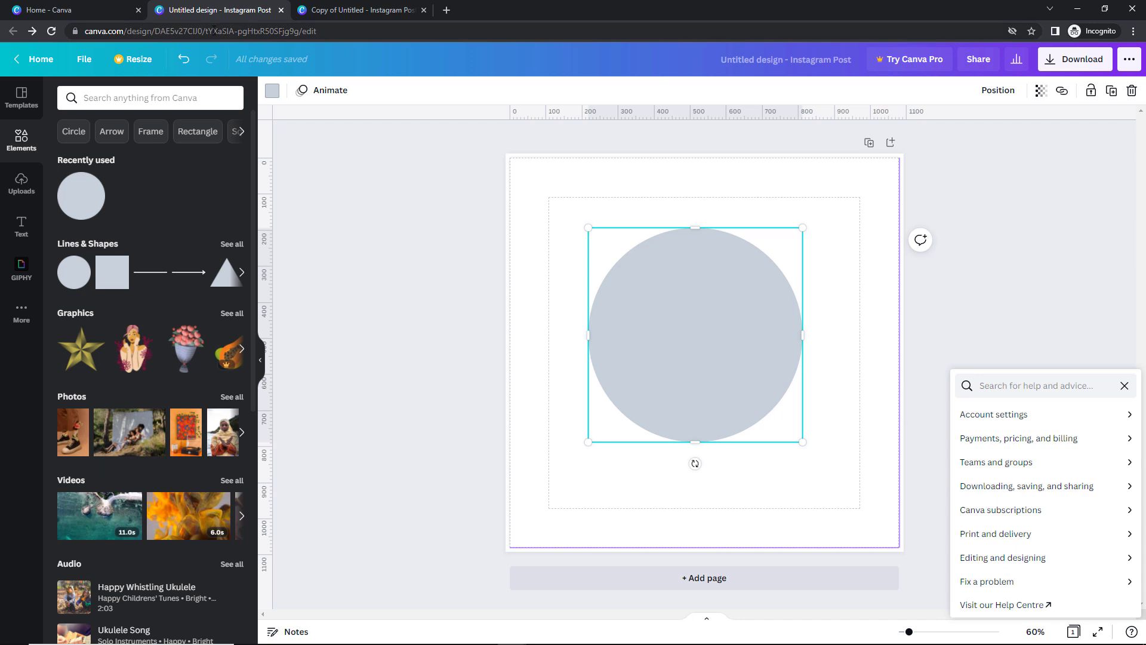
Examine the Resize choices with Facebook Post ticked, and leave them without resizing the design.
{"action": "left_click", "coordinate": [144, 60]}
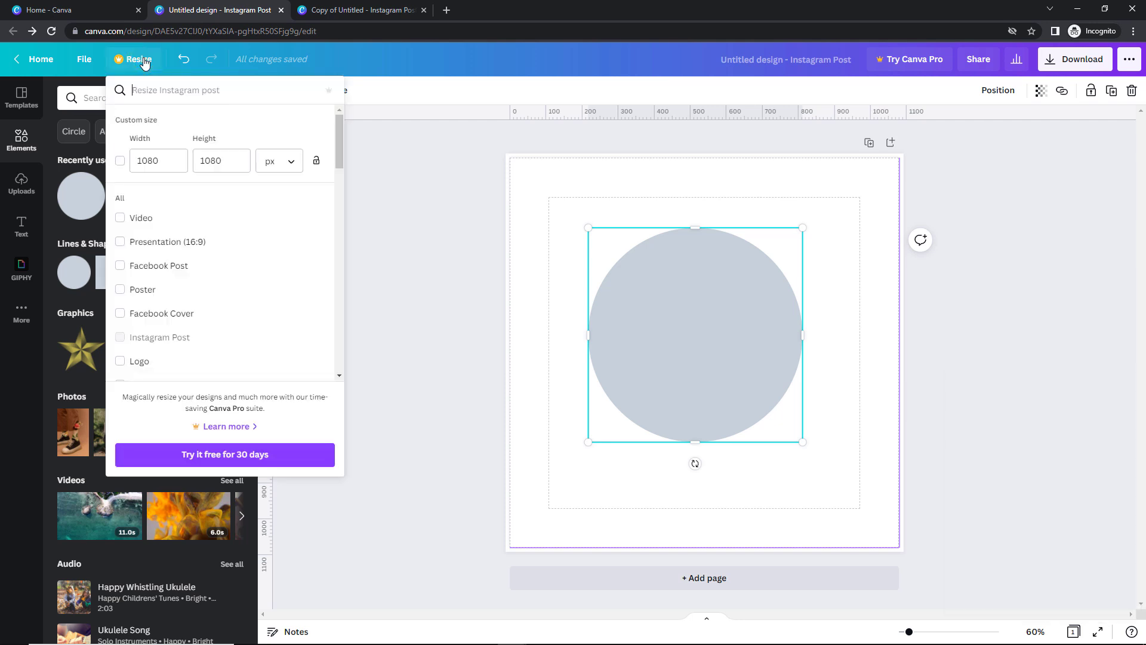
{"action": "left_click", "coordinate": [120, 265]}
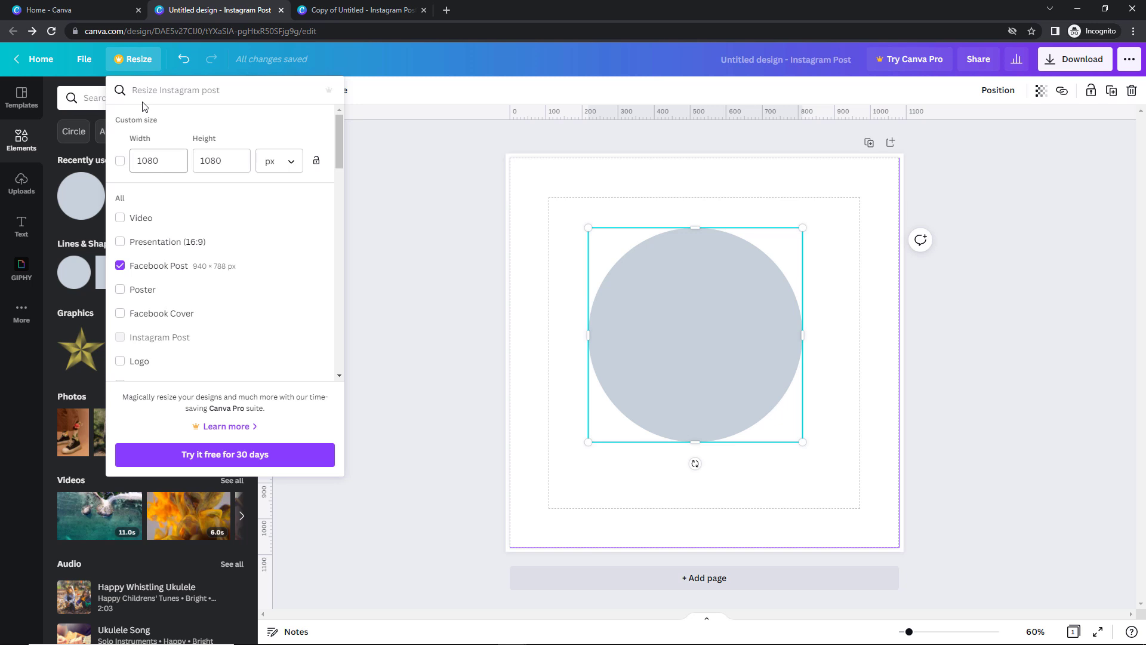
{"action": "left_click", "coordinate": [141, 65]}
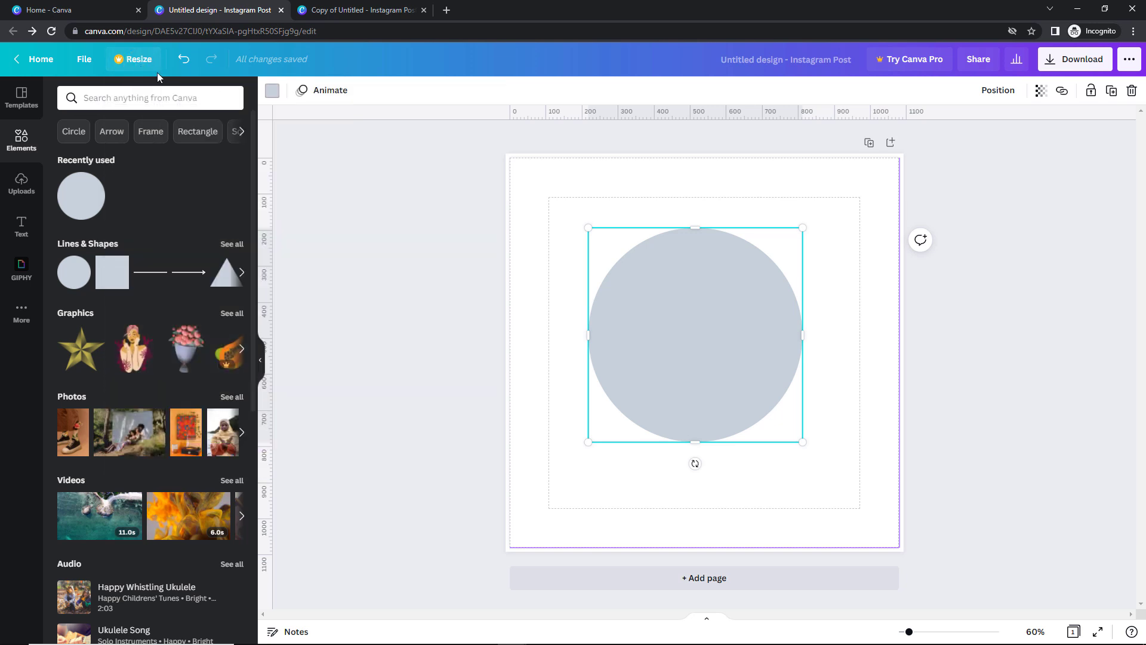
Undo the latest guide moves and restore them with Redo.
{"action": "left_click", "coordinate": [184, 62]}
{"action": "left_click", "coordinate": [183, 62]}
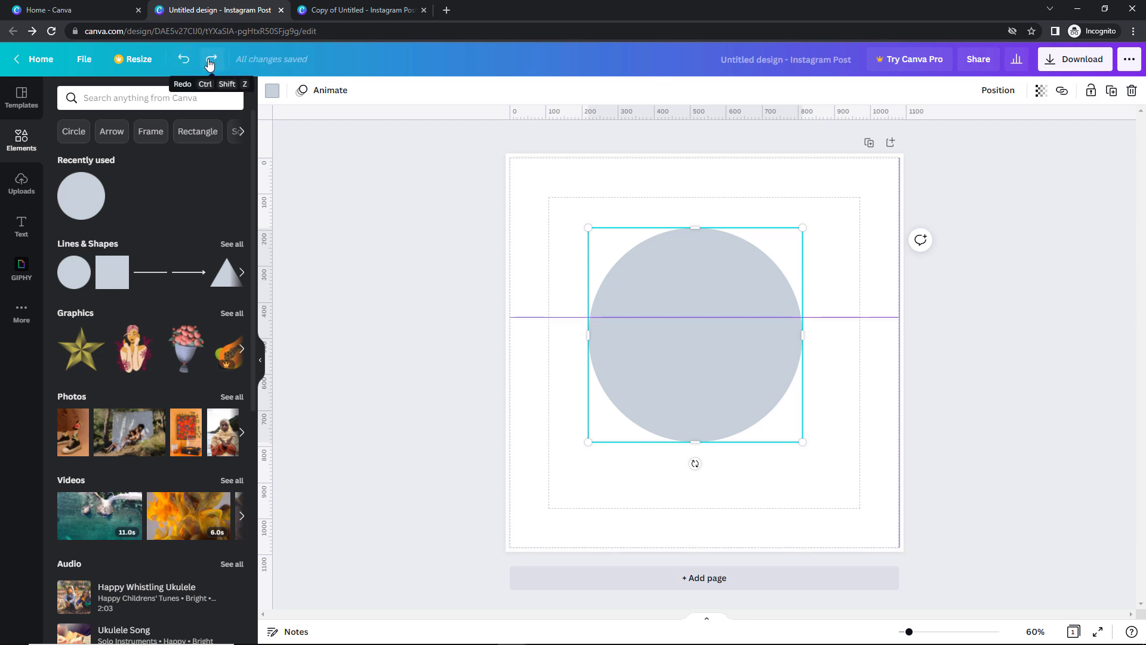
{"action": "left_click", "coordinate": [209, 62]}
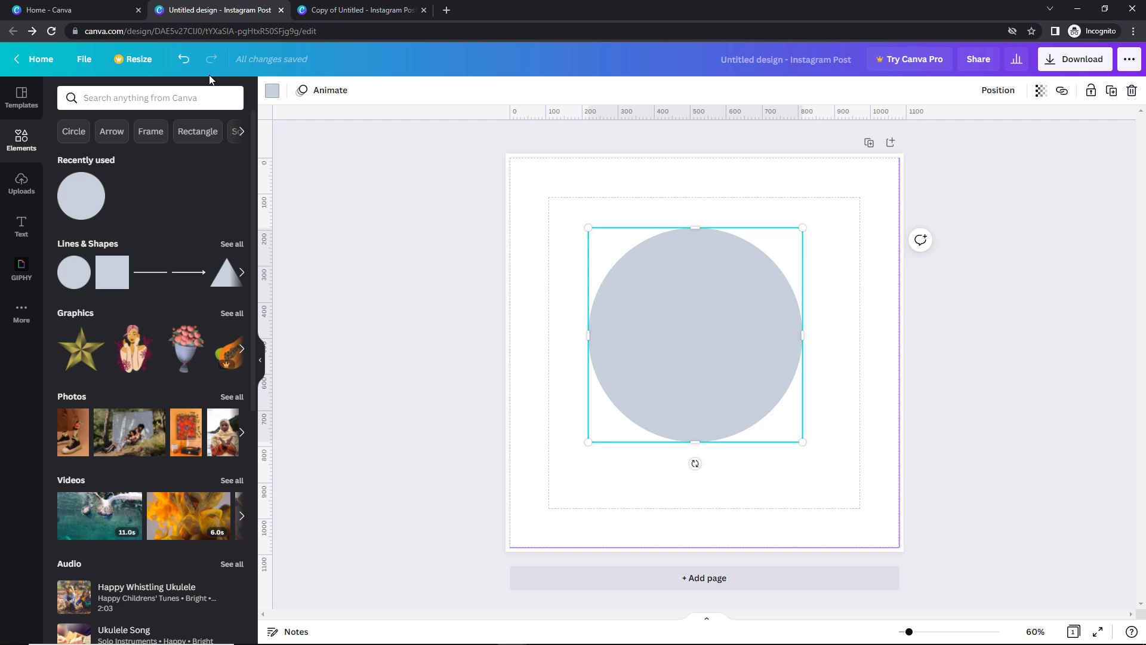
Rename the design as First instagram post.
{"action": "left_click", "coordinate": [736, 52]}
{"action": "key", "text": "BackSpace"}
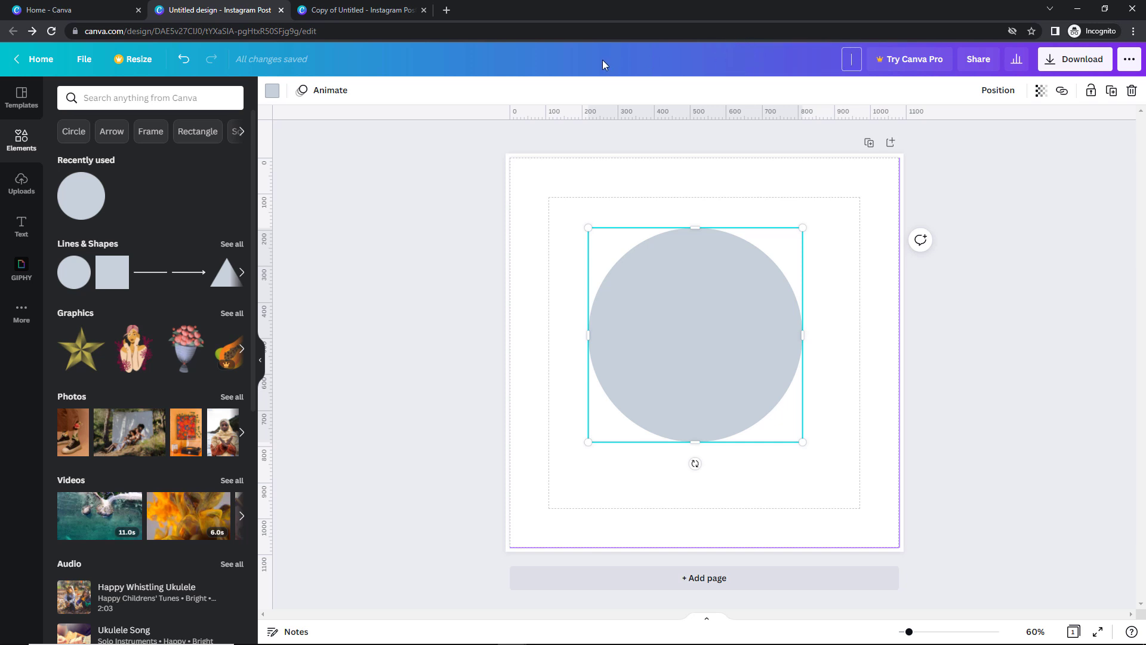
{"action": "type", "text": "First instagram post"}
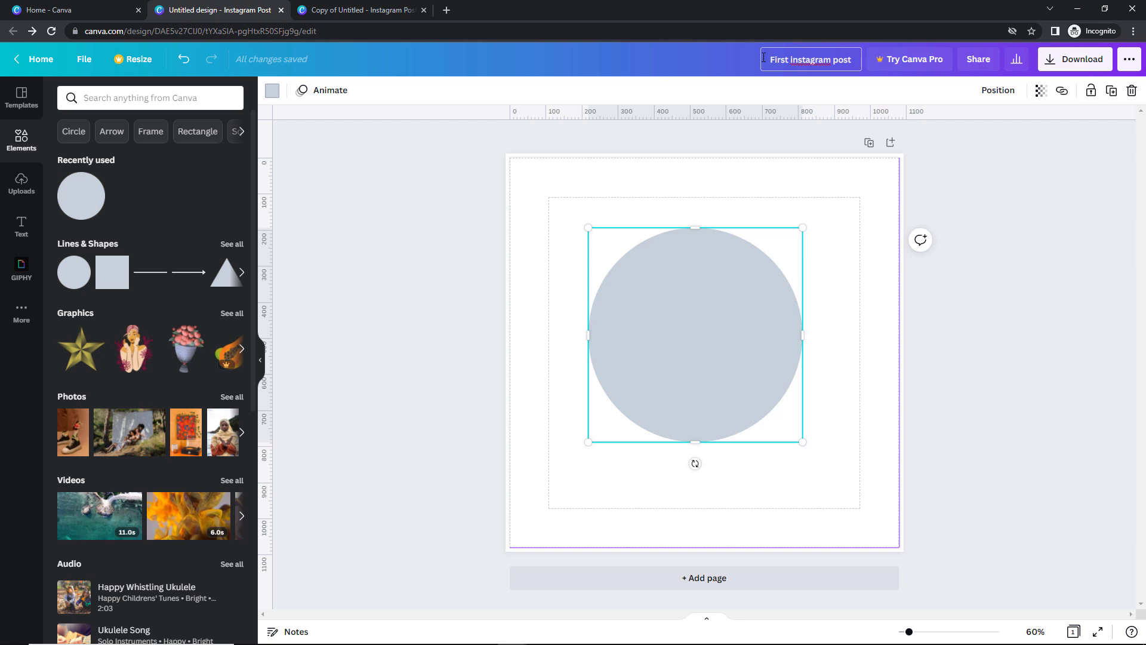
View and close the Canva Pro trial offer, and list the access choices for the share link.
{"action": "left_click", "coordinate": [899, 66]}
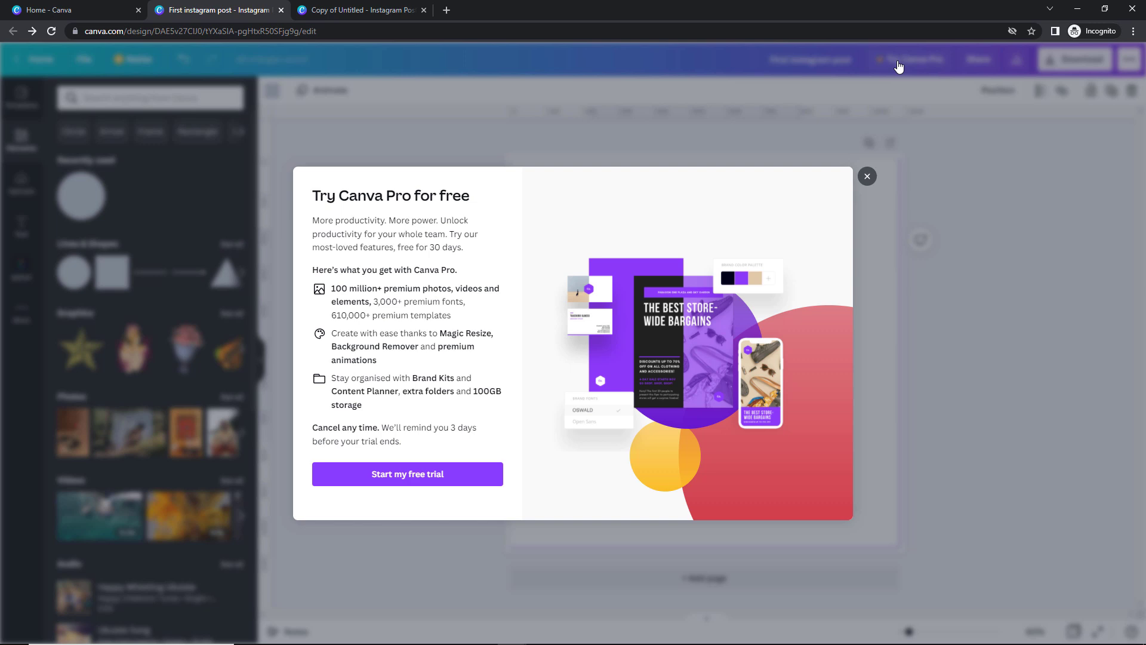
{"action": "left_click", "coordinate": [868, 176]}
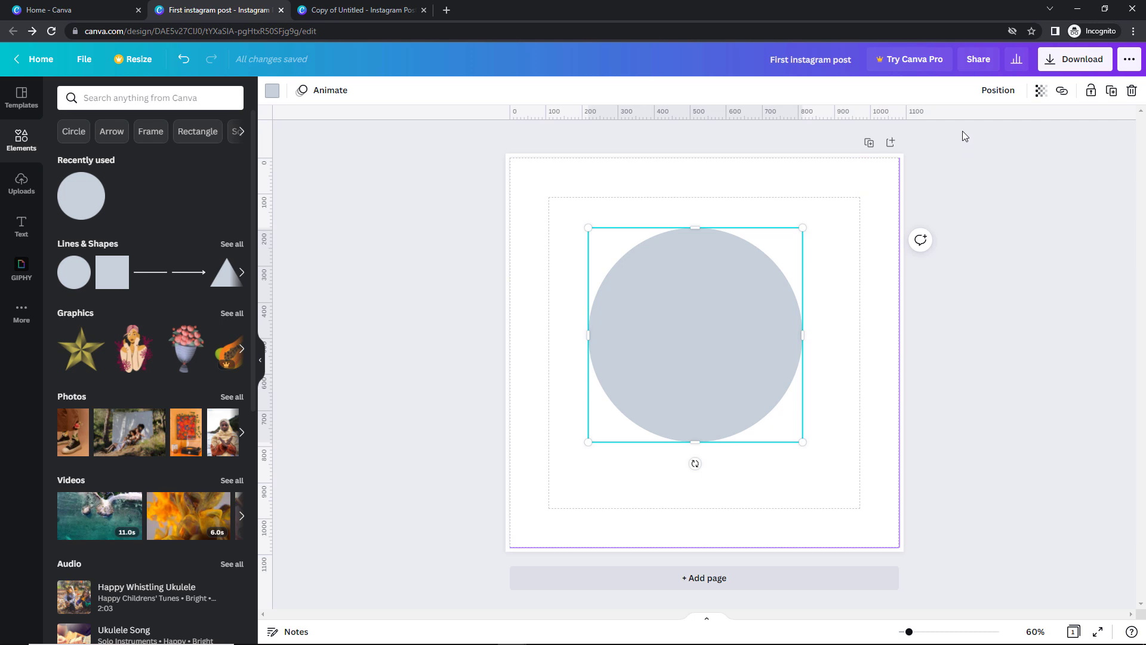
{"action": "left_click", "coordinate": [977, 59]}
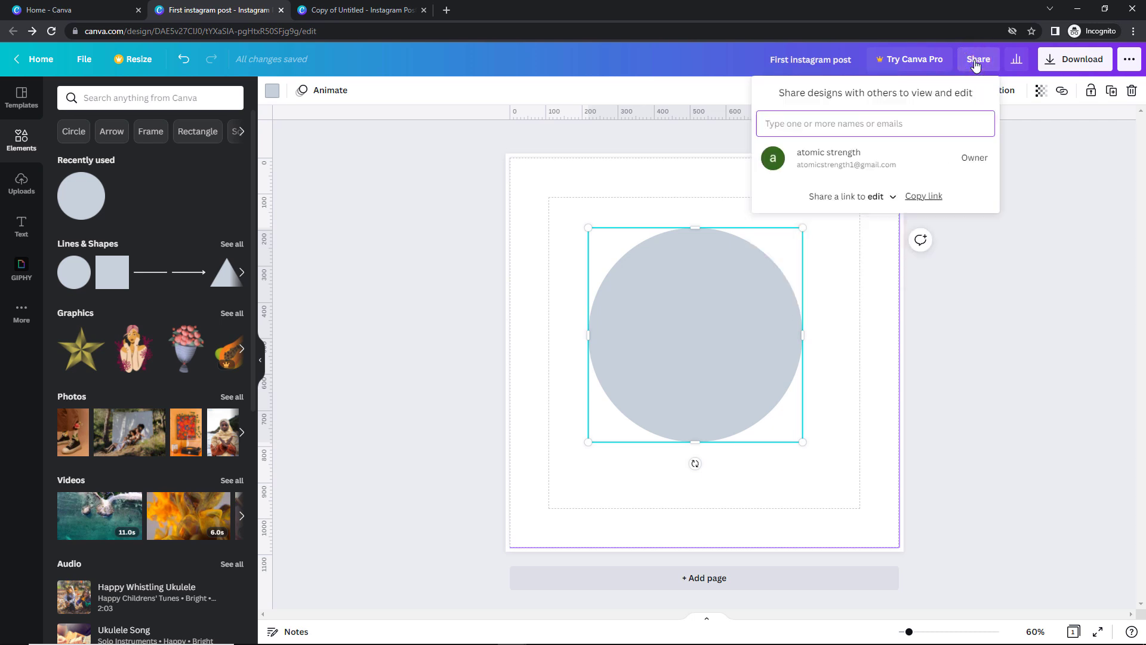
{"action": "left_click", "coordinate": [892, 196]}
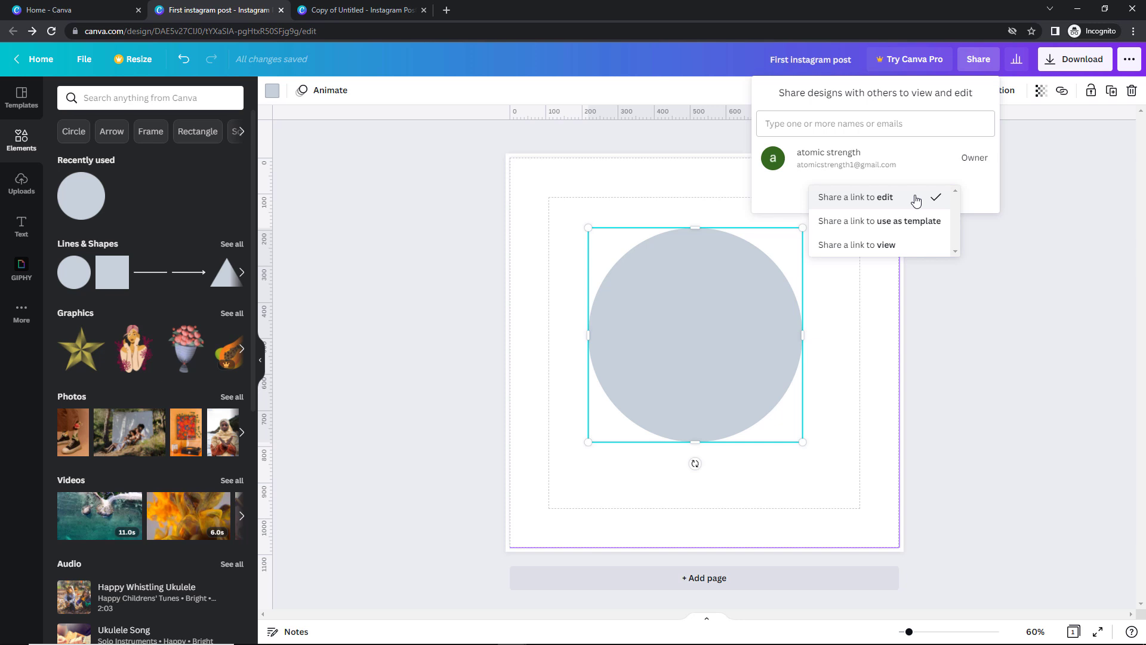
Look through the design's Insights for views, viewers and social media.
{"action": "left_click", "coordinate": [1016, 59]}
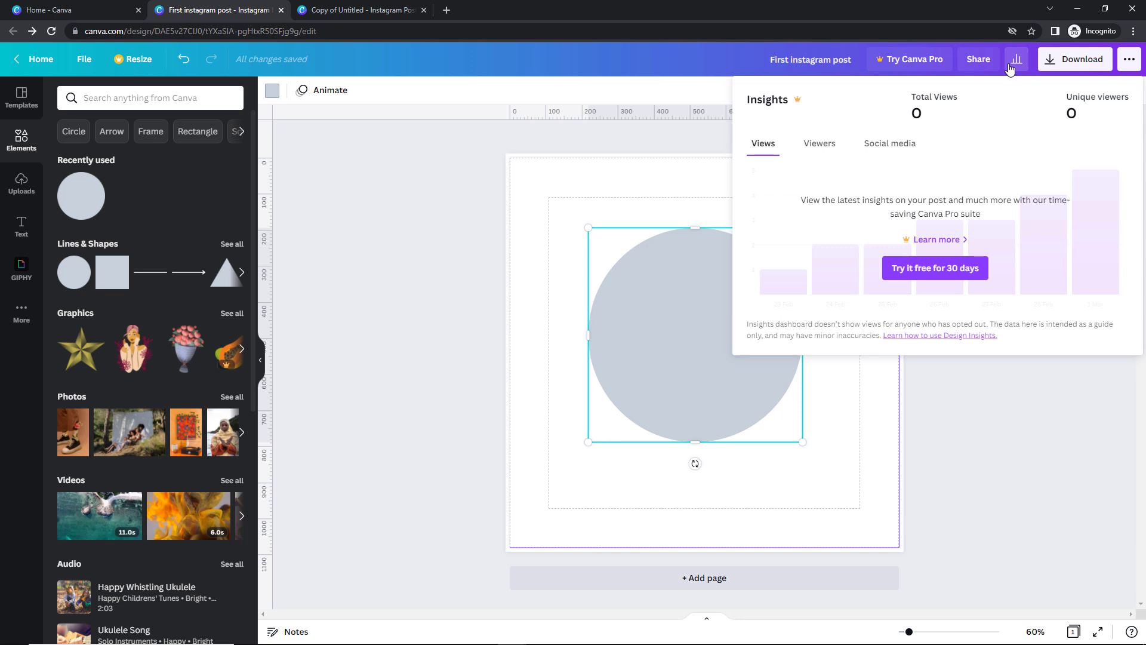
{"action": "left_click", "coordinate": [822, 149]}
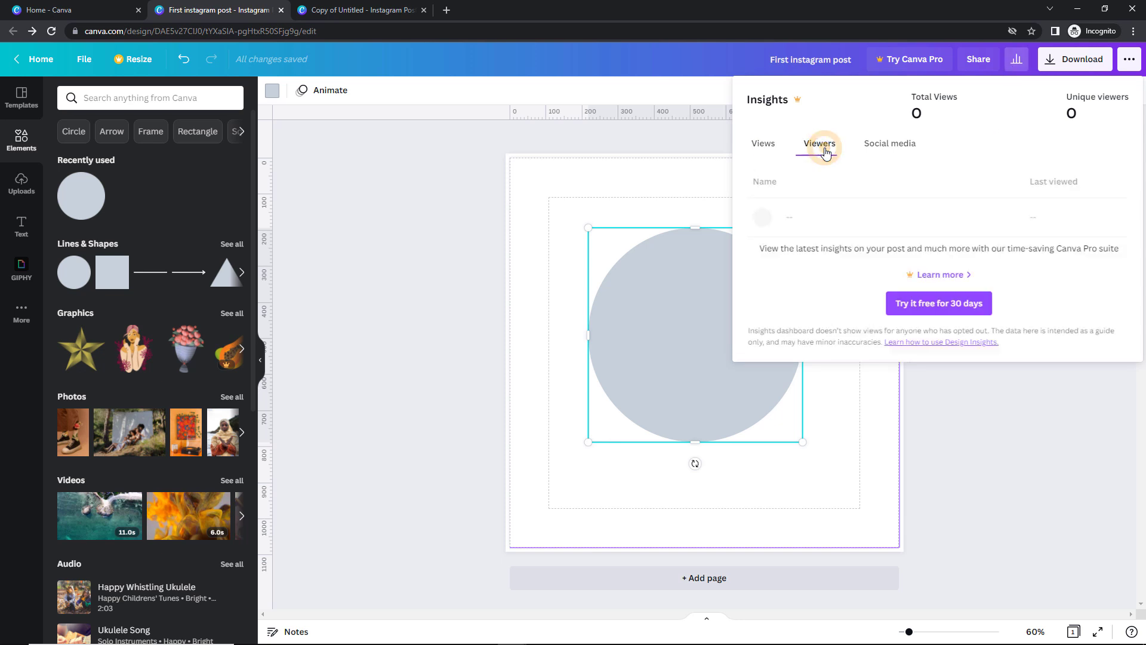
{"action": "left_click", "coordinate": [883, 148]}
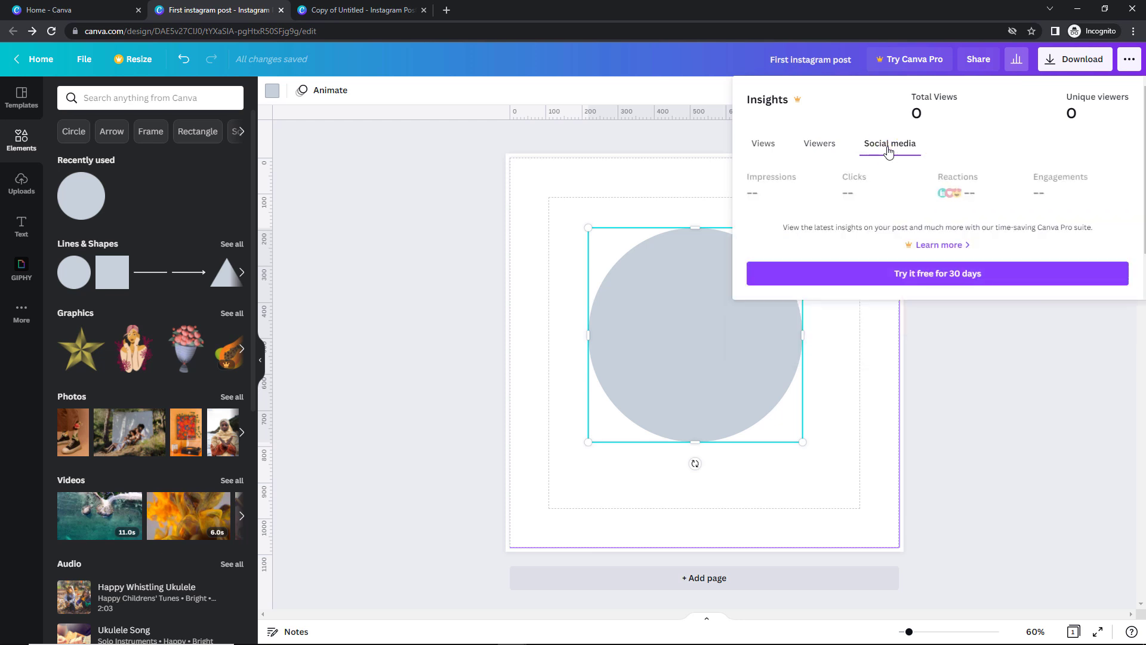
List the file types available for downloading the design and look through the further publishing and sharing options.
{"action": "left_click", "coordinate": [1082, 59]}
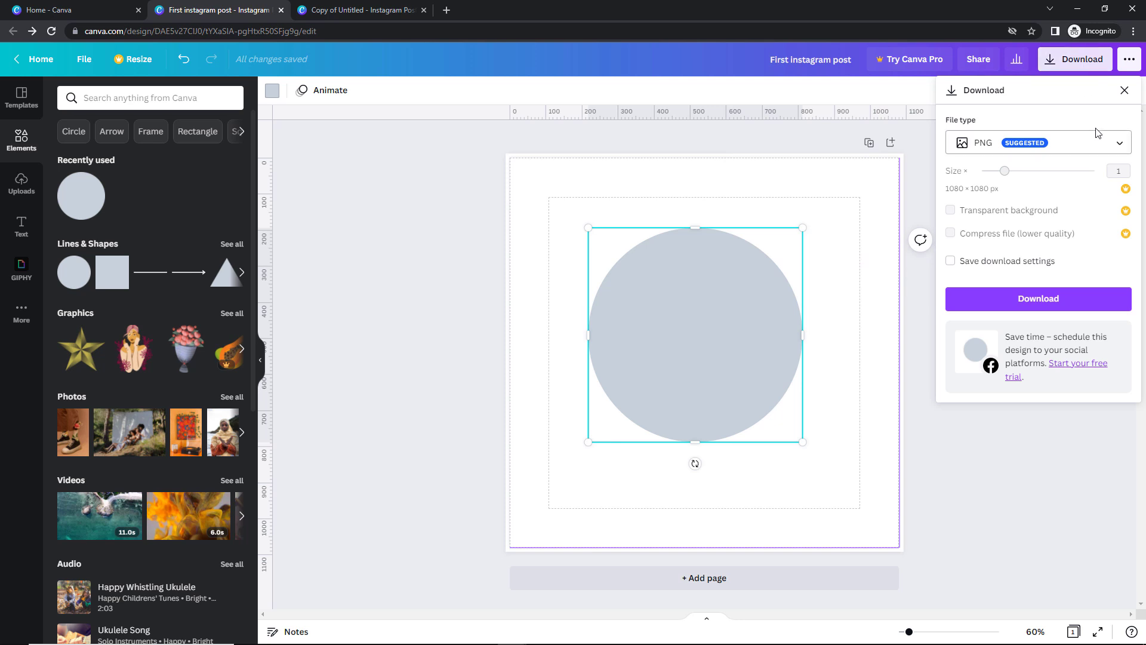
{"action": "left_click", "coordinate": [1117, 143]}
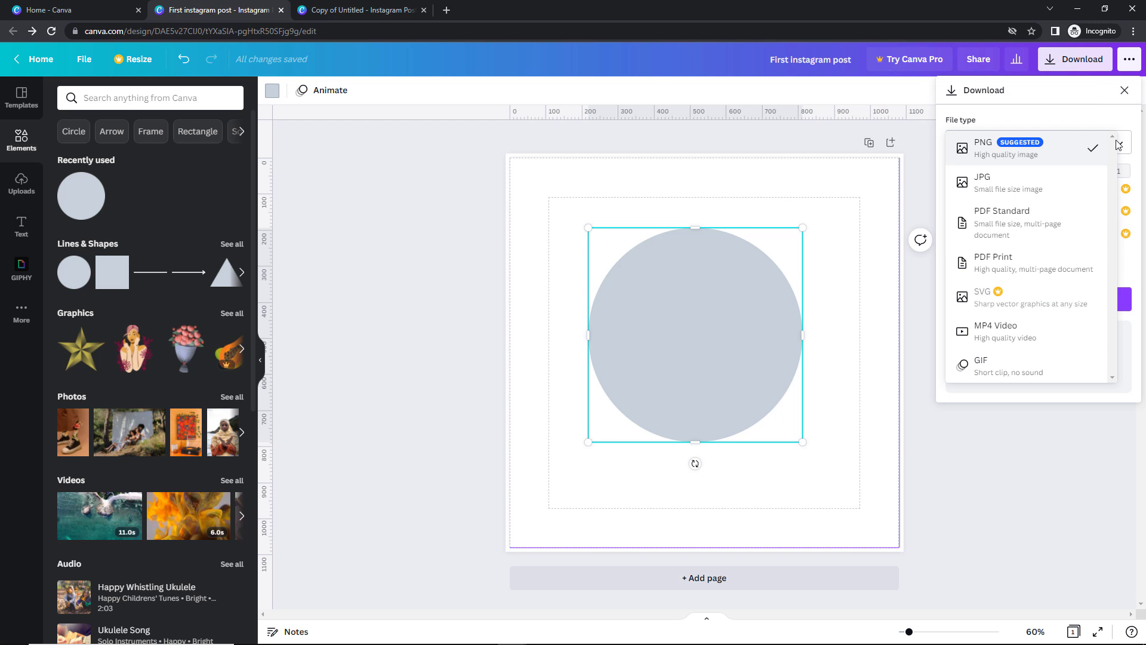
{"action": "left_click", "coordinate": [1128, 60]}
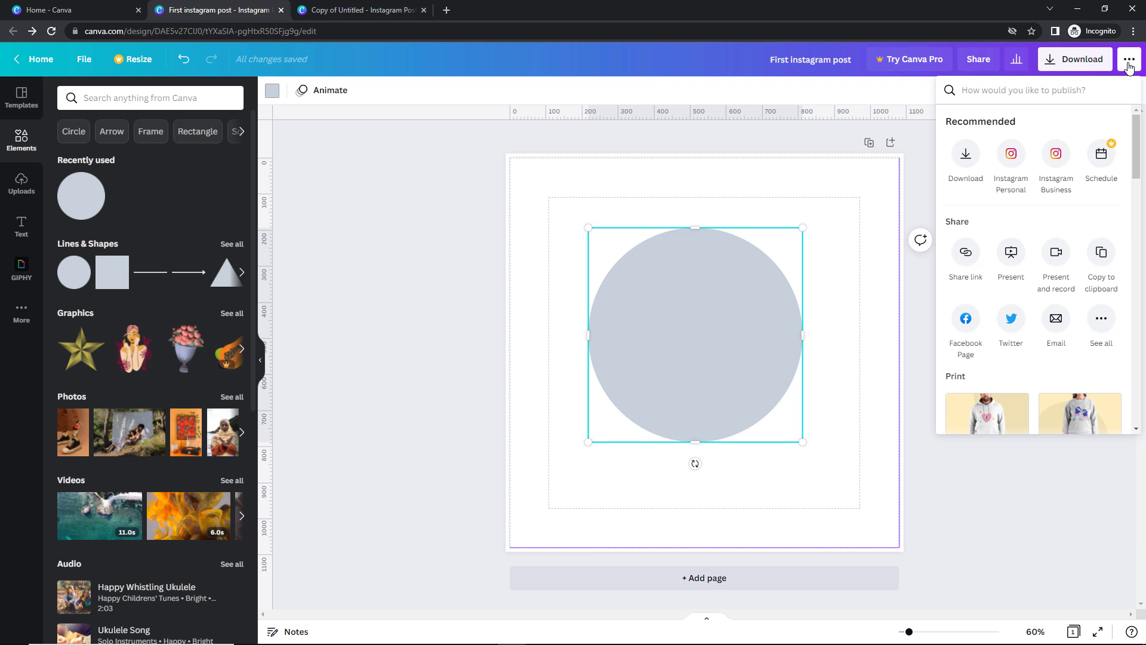
{"action": "left_click_drag", "start_coordinate": [1136, 132], "coordinate": [1144, 176]}
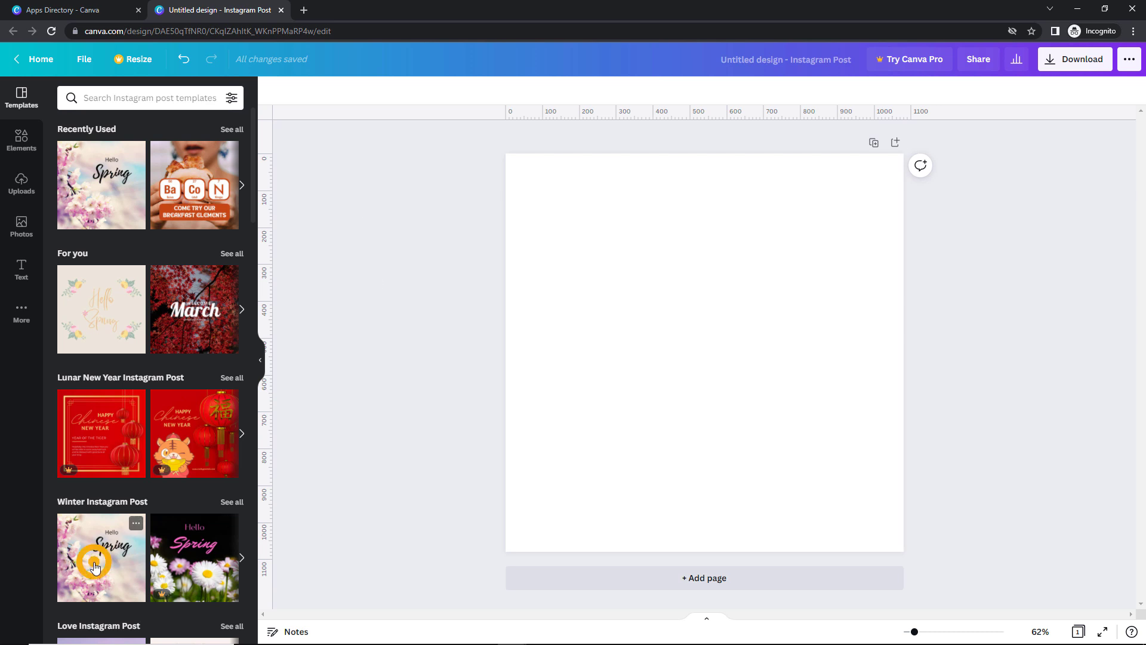
Apply the Hello Spring template to the blank page, collapse and reopen the template list, and replace the design with the BaCoN breakfast template.
{"action": "left_click_drag", "start_coordinate": [95, 522], "coordinate": [537, 256]}
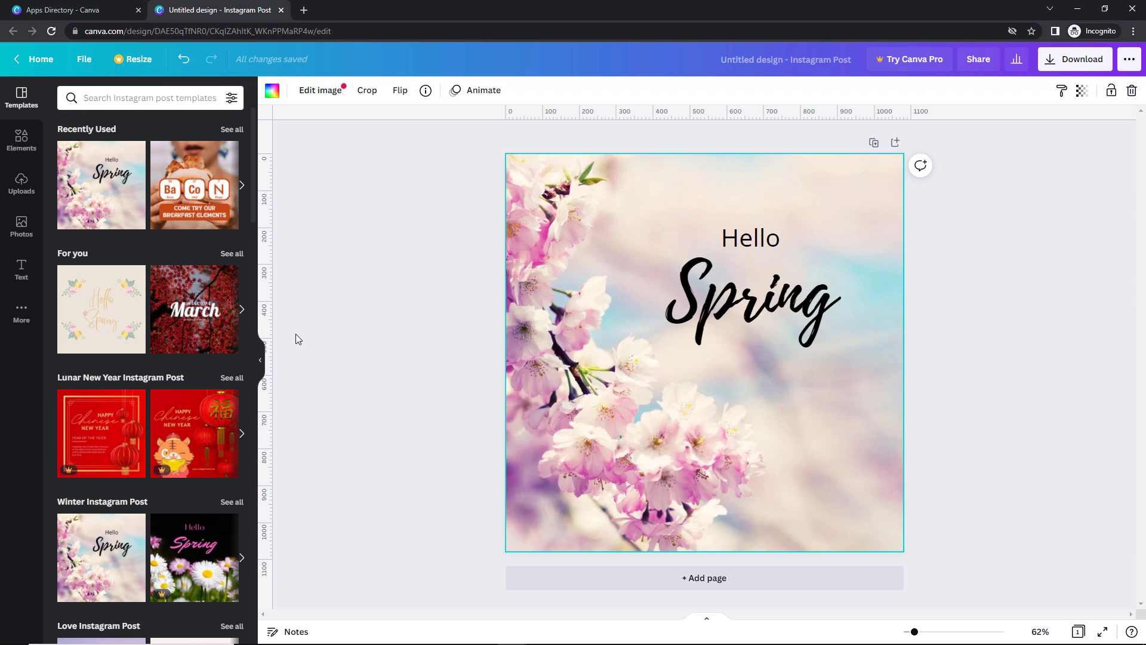
{"action": "left_click", "coordinate": [261, 363]}
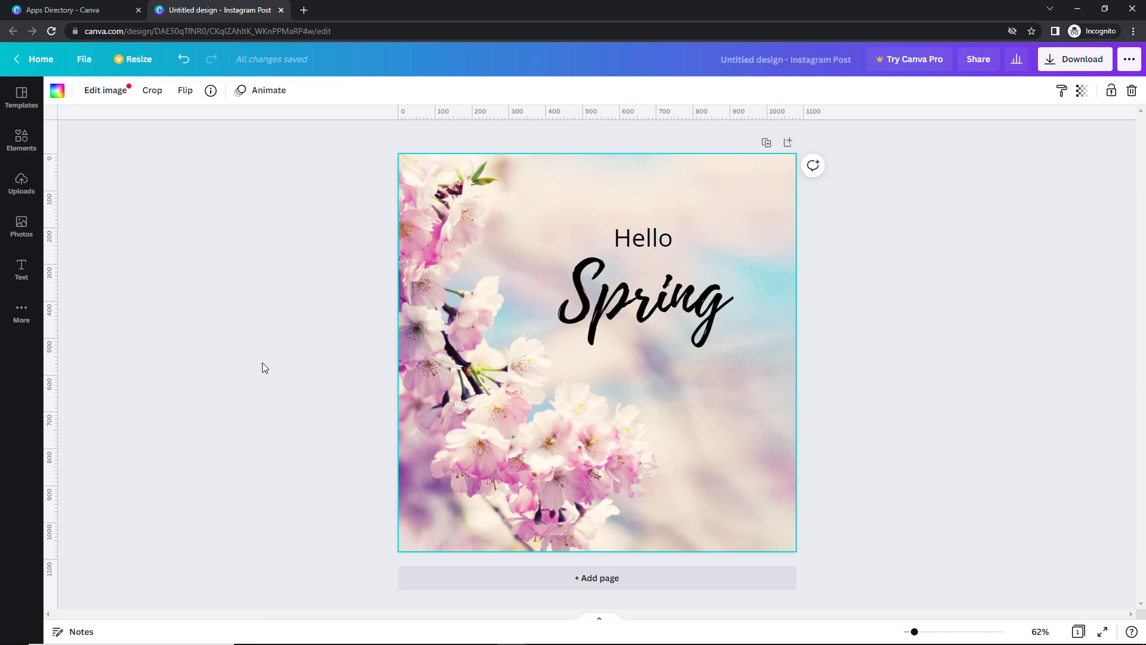
{"action": "left_click", "coordinate": [22, 97]}
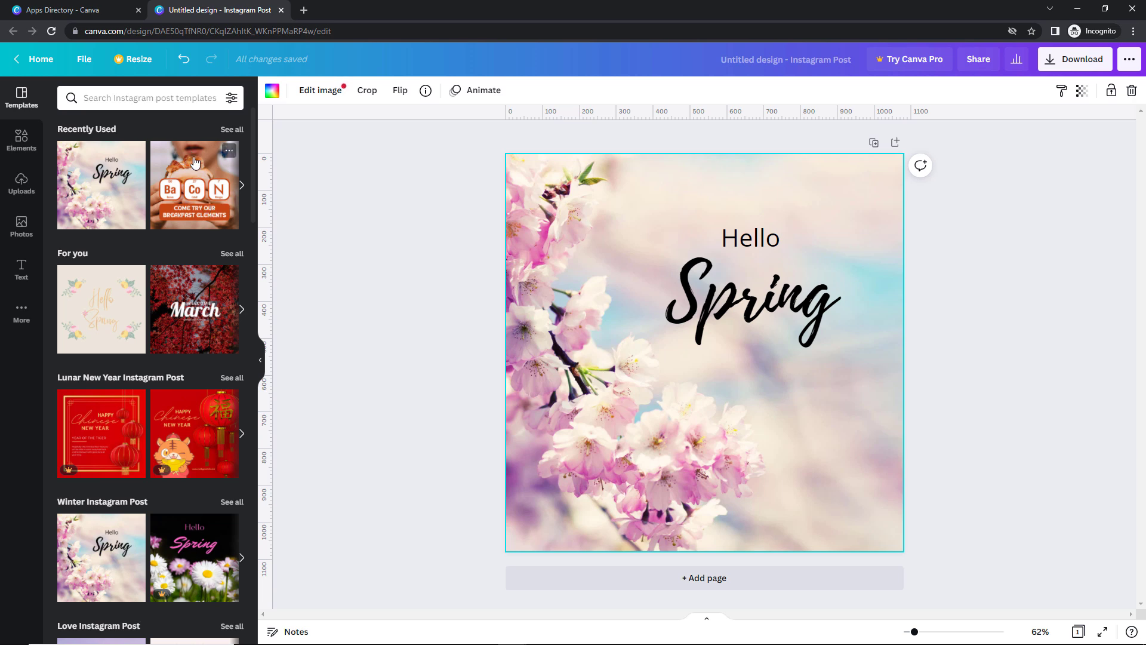
{"action": "left_click_drag", "start_coordinate": [195, 167], "coordinate": [499, 218]}
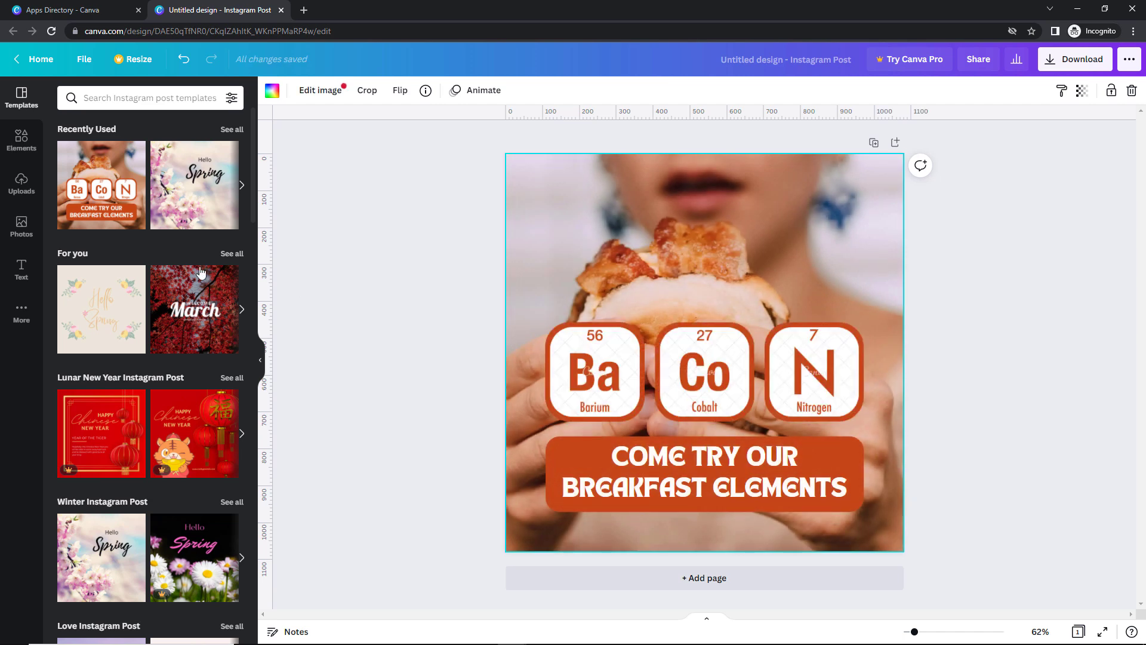
Browse the Instagram post template categories and search the templates for mother's day.
{"action": "scroll", "coordinate": [183, 275], "scroll_direction": "down", "scroll_amount": 4}
{"action": "scroll", "coordinate": [183, 276], "scroll_direction": "down", "scroll_amount": 8}
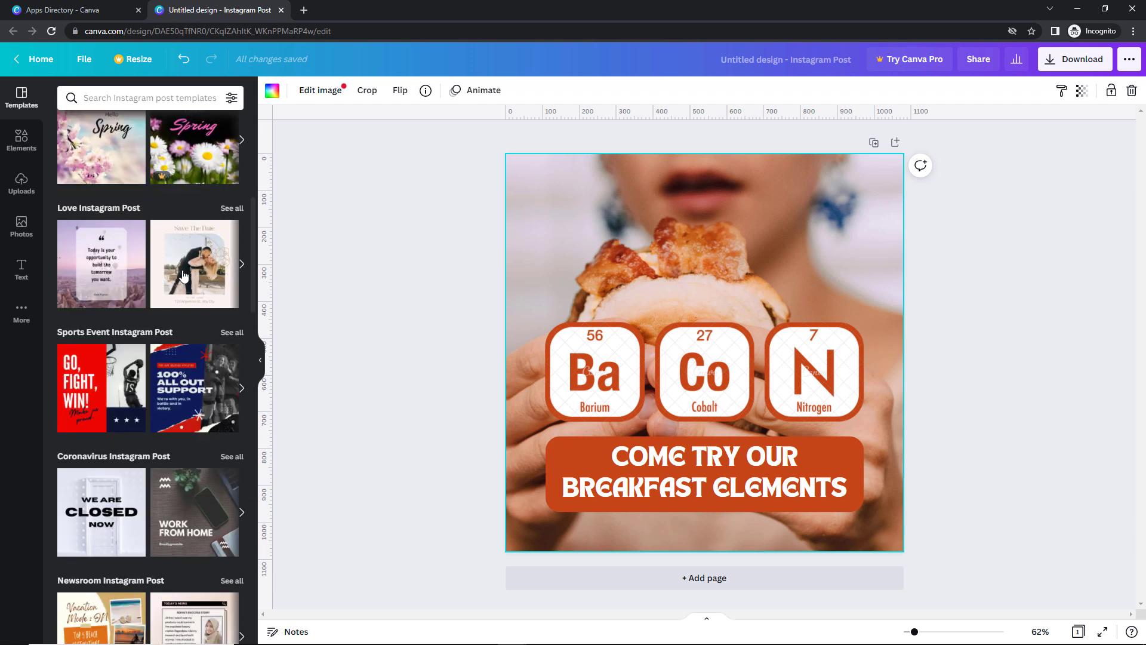
{"action": "scroll", "coordinate": [182, 271], "scroll_direction": "up", "scroll_amount": 7}
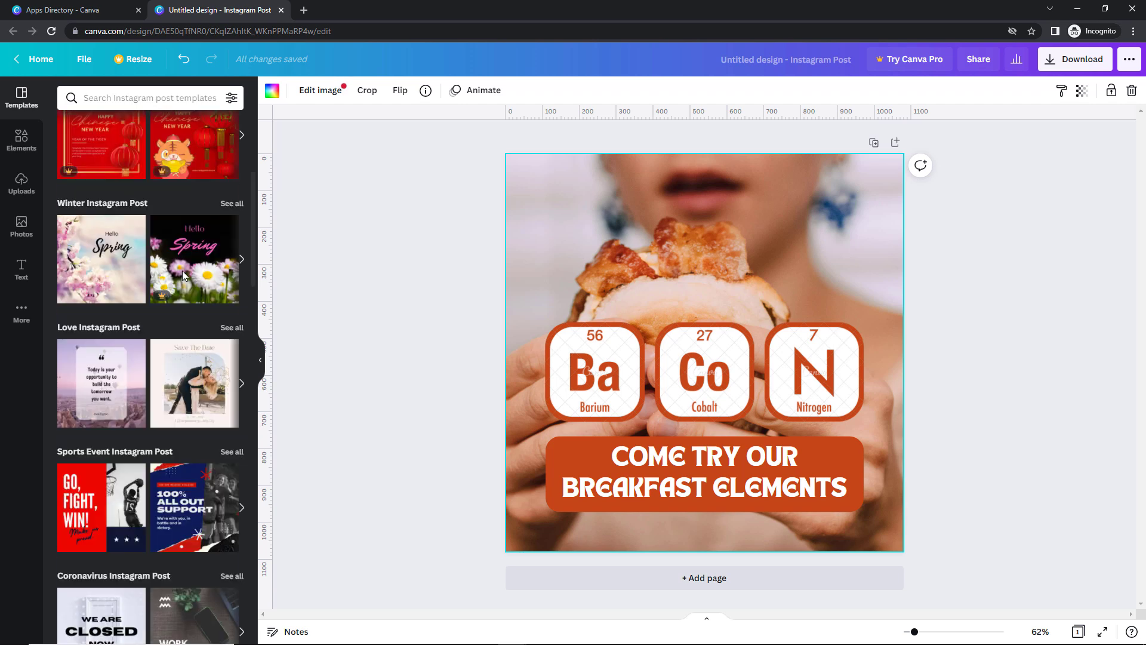
{"action": "scroll", "coordinate": [181, 270], "scroll_direction": "up", "scroll_amount": 5}
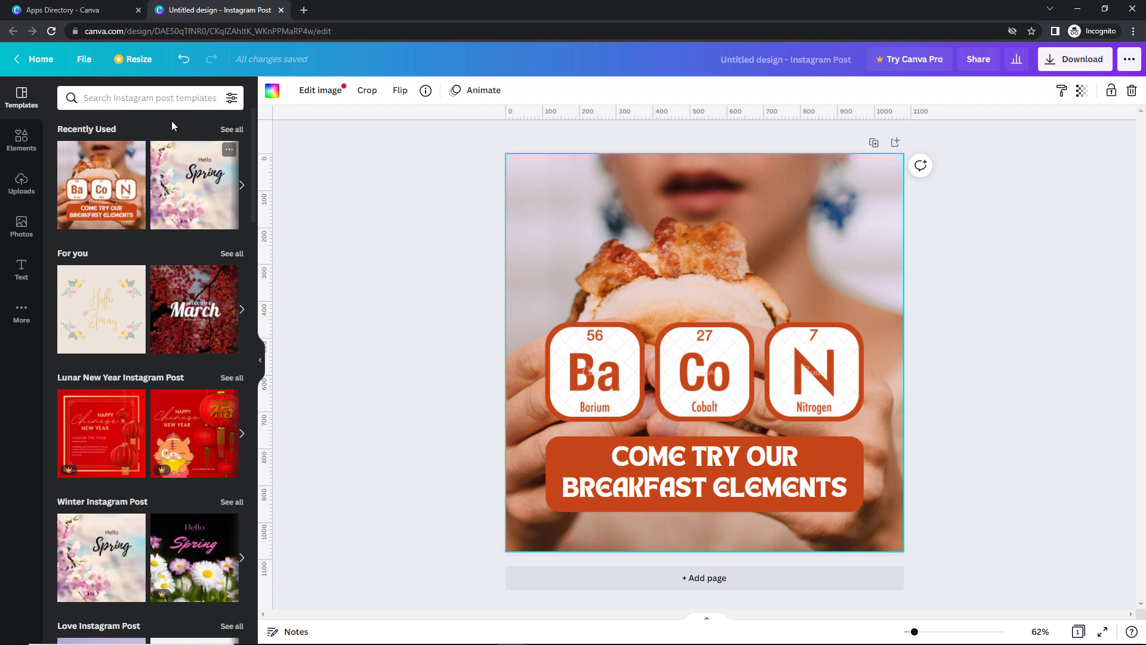
{"action": "left_click", "coordinate": [171, 98]}
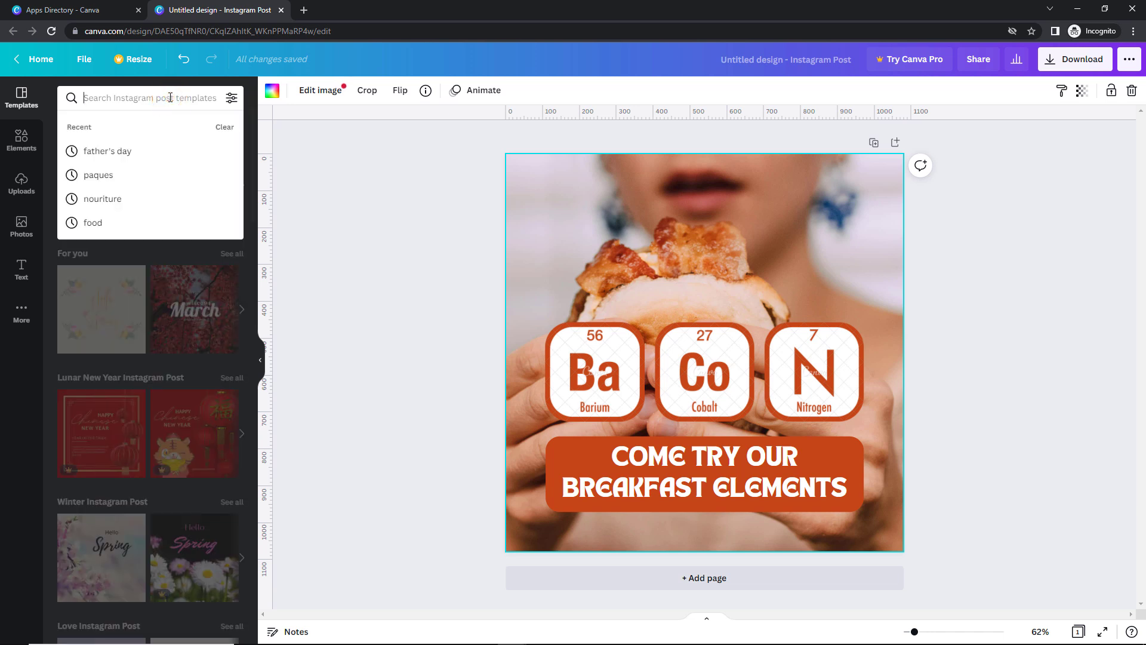
{"action": "type", "text": "mother's"}
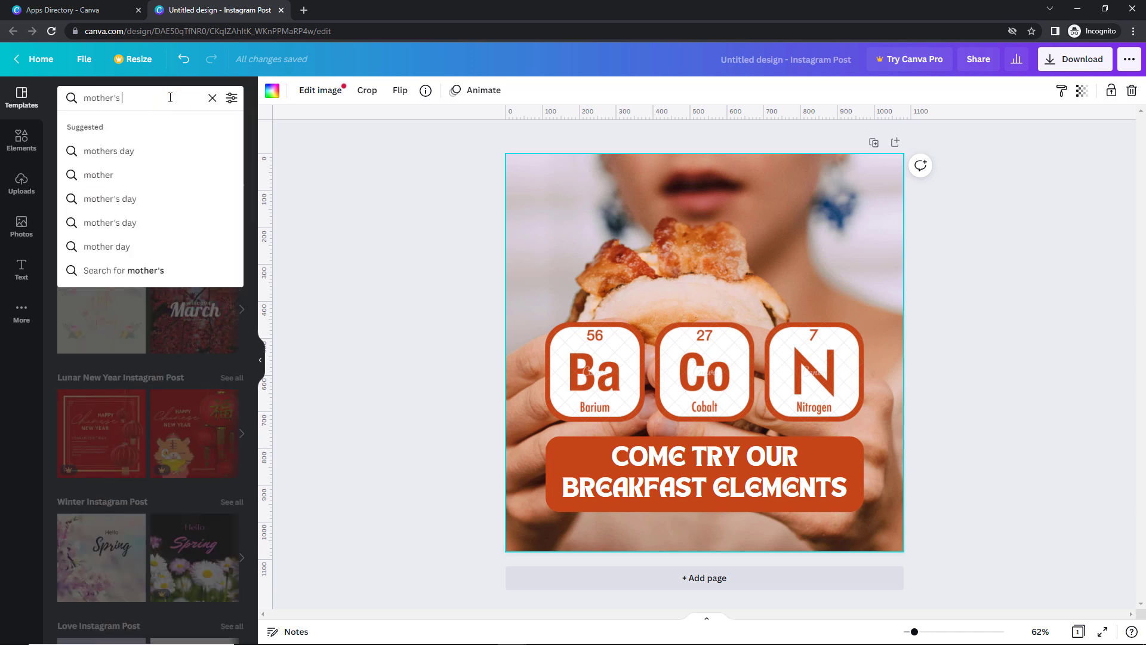
{"action": "type", "text": " day"}
{"action": "key", "text": "Return"}
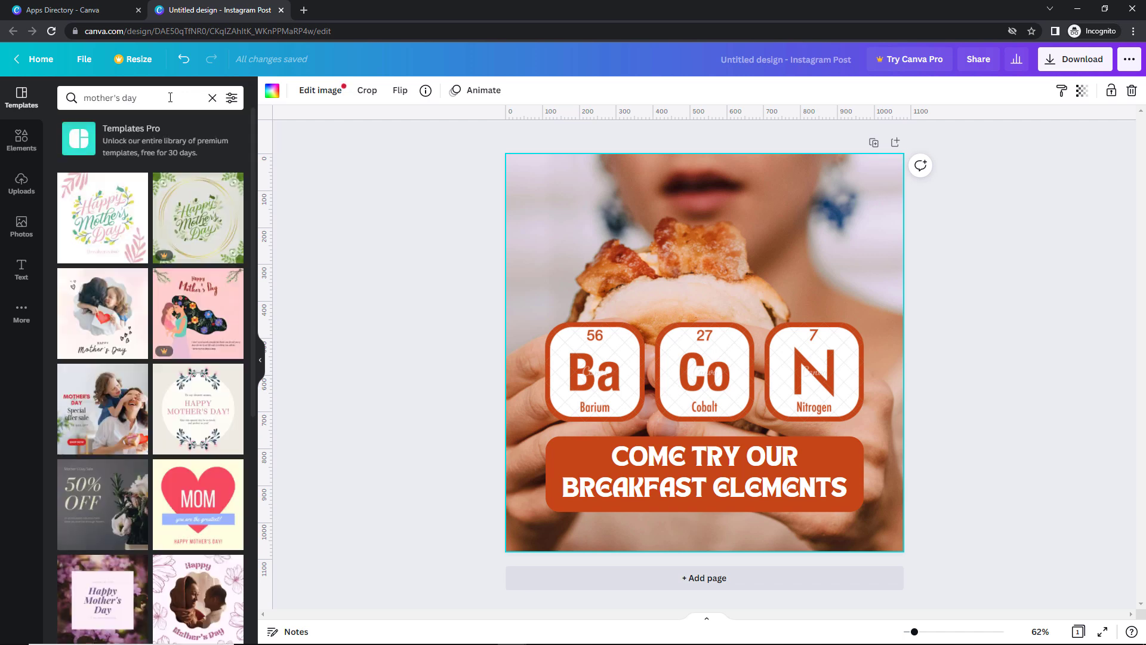
View the colour and language filters for the template search and reload the editor page.
{"action": "left_click", "coordinate": [231, 98]}
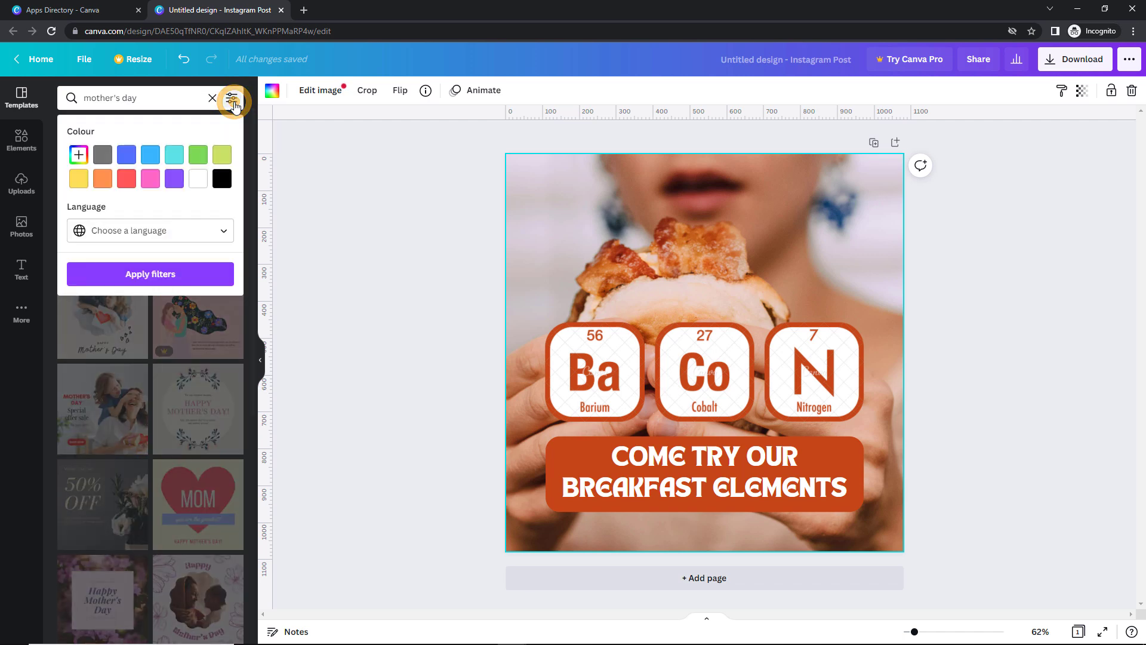
{"action": "left_click", "coordinate": [224, 234]}
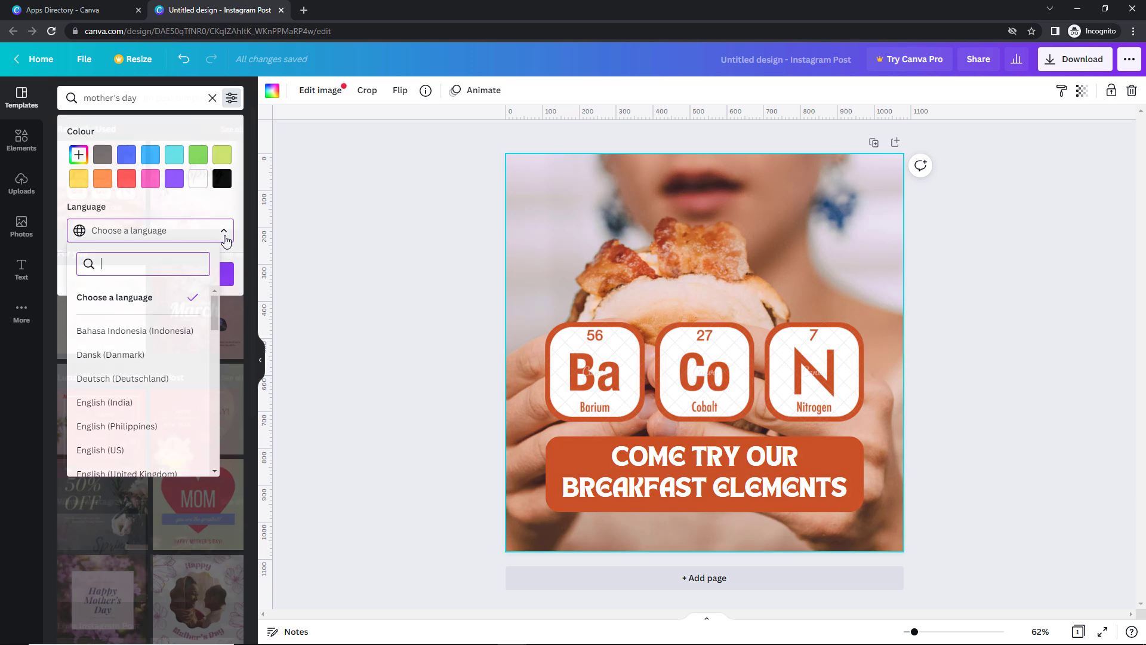
{"action": "left_click", "coordinate": [51, 31]}
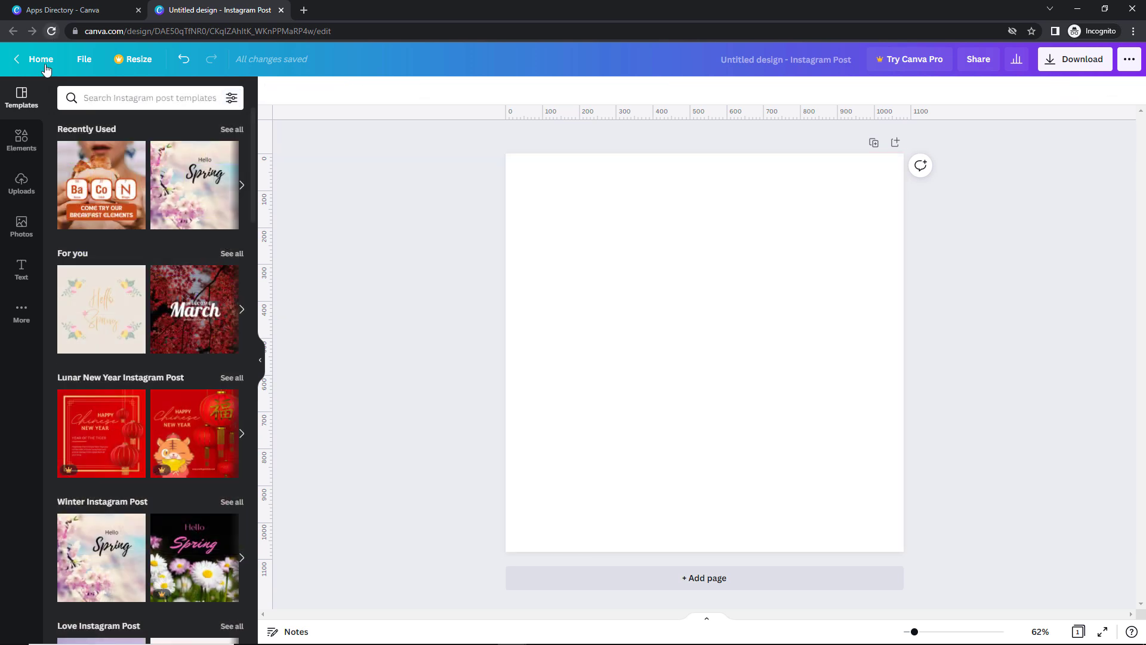
Look through the element categories from lines and shapes down to charts, tables, frames and grids.
{"action": "left_click", "coordinate": [21, 142]}
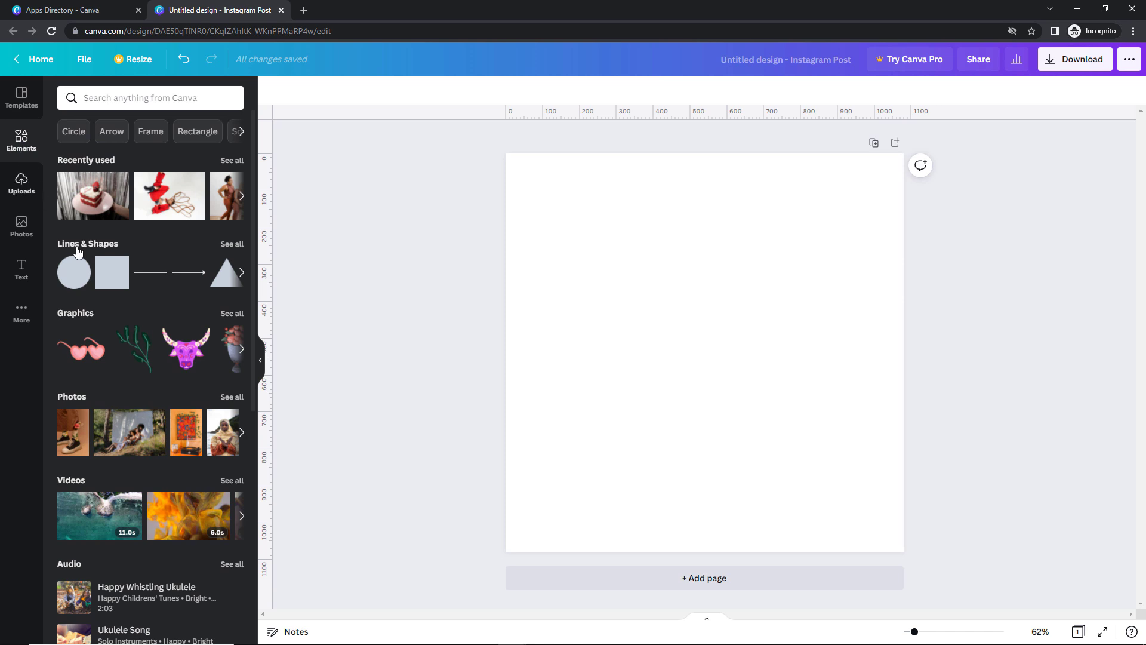
{"action": "scroll", "coordinate": [183, 357], "scroll_direction": "down", "scroll_amount": 4}
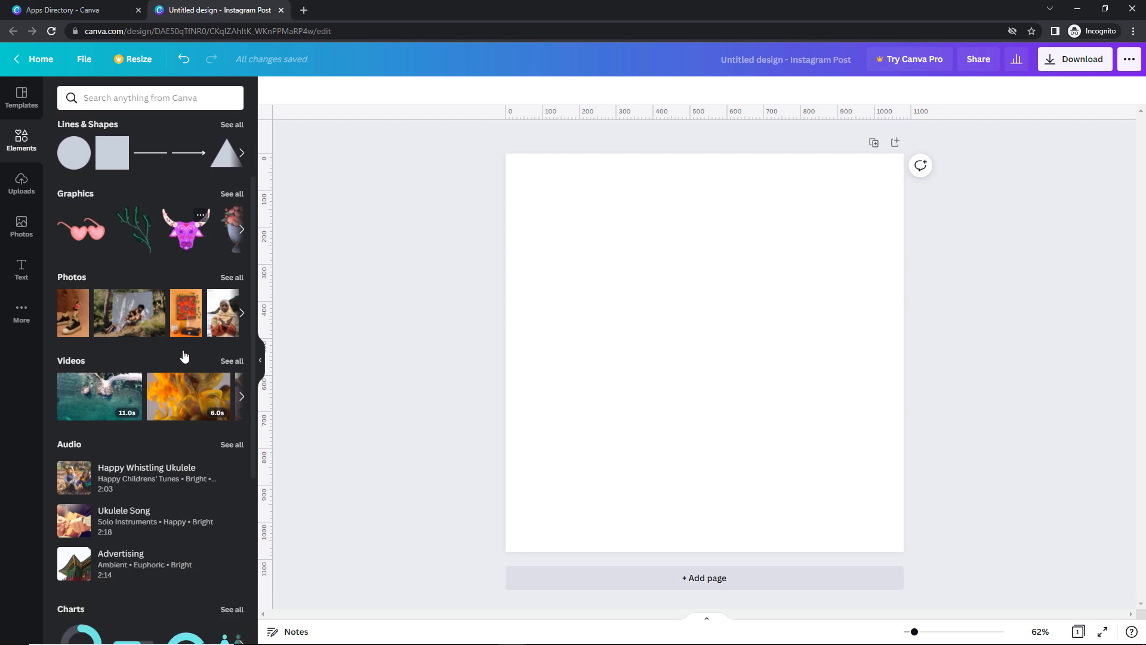
{"action": "scroll", "coordinate": [184, 357], "scroll_direction": "down", "scroll_amount": 2}
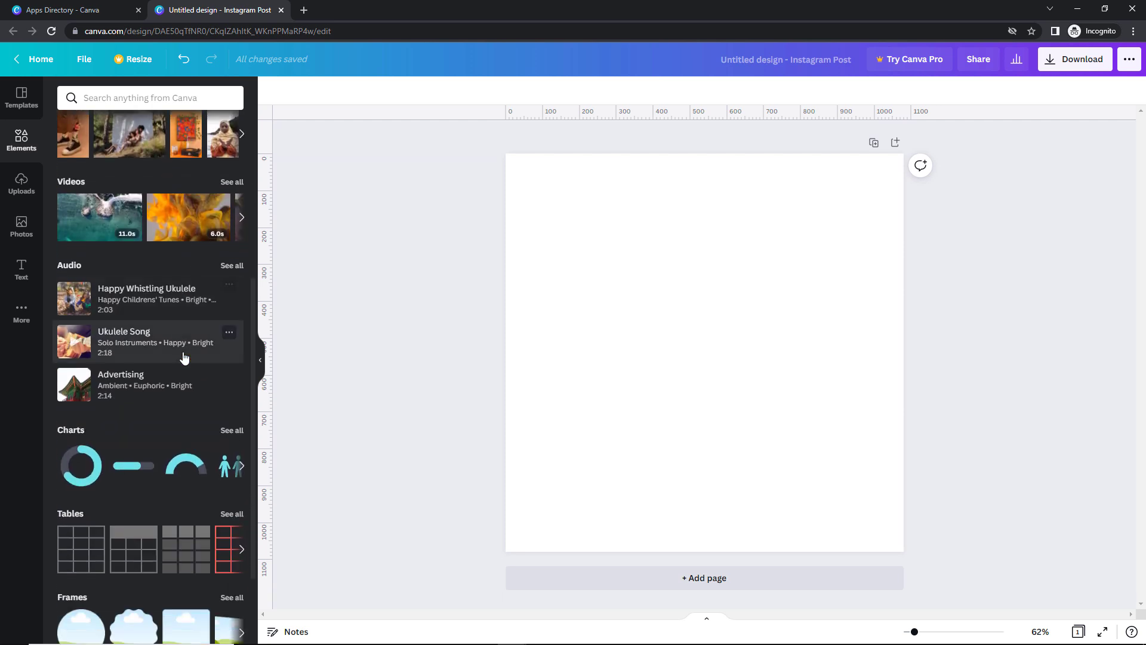
{"action": "scroll", "coordinate": [184, 357], "scroll_direction": "down", "scroll_amount": 1}
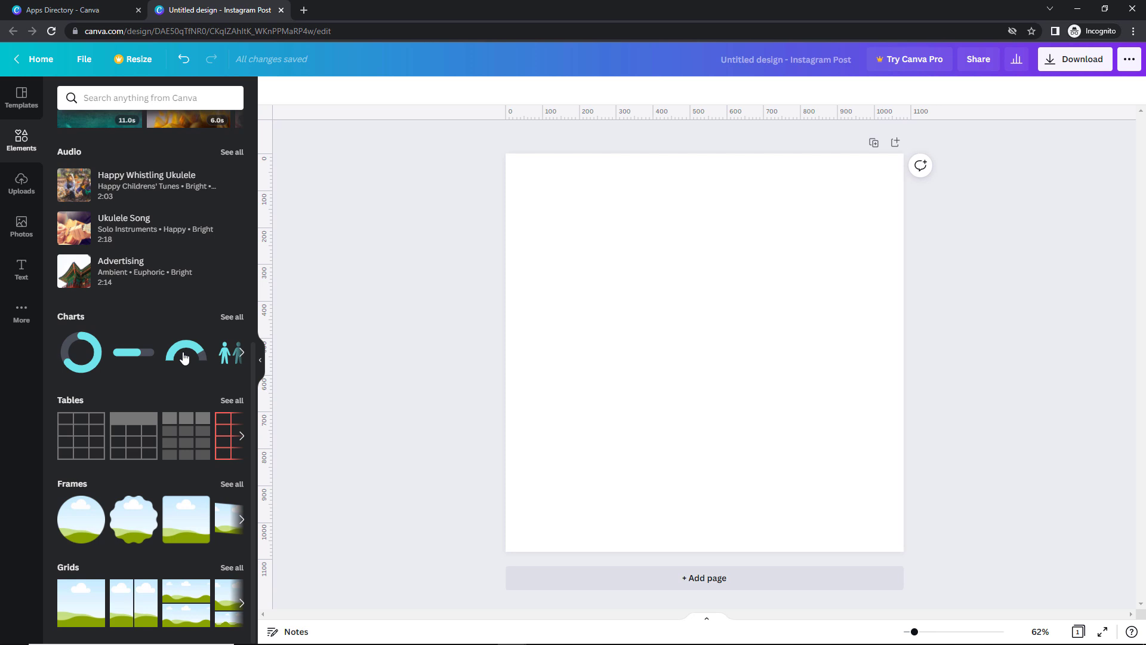
{"action": "scroll", "coordinate": [184, 357], "scroll_direction": "up", "scroll_amount": 7}
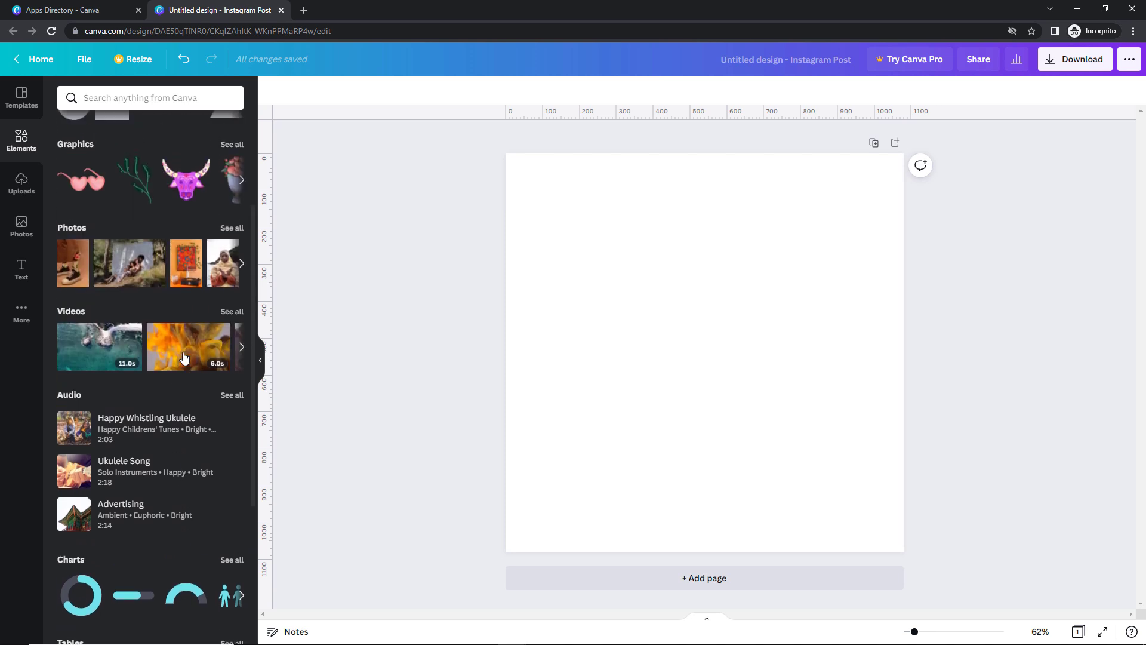
{"action": "mouse_move", "coordinate": [185, 357]}
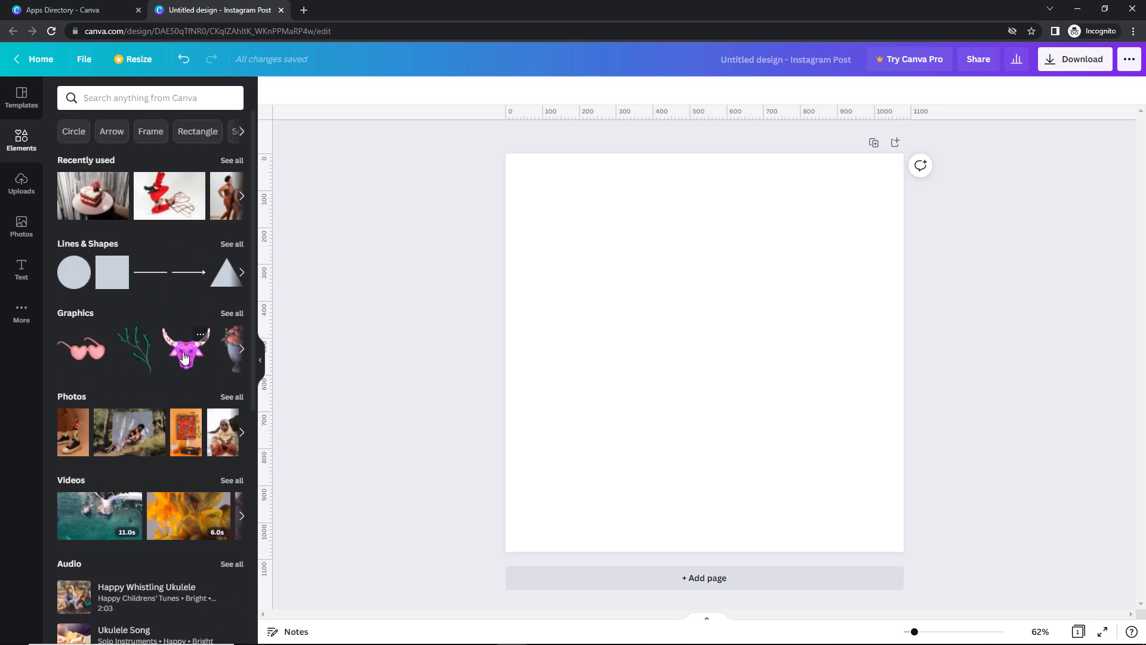
View the suggested element searches and show the elements for the Frame keyword.
{"action": "left_click", "coordinate": [184, 97]}
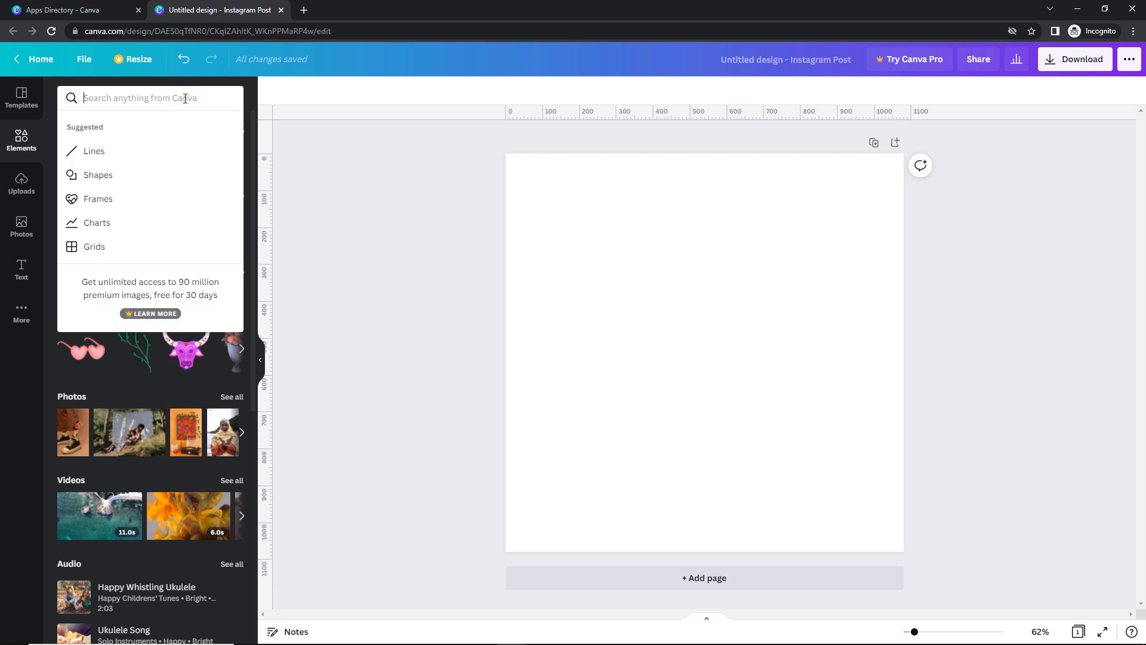
{"action": "left_click", "coordinate": [185, 99]}
{"action": "left_click", "coordinate": [150, 129]}
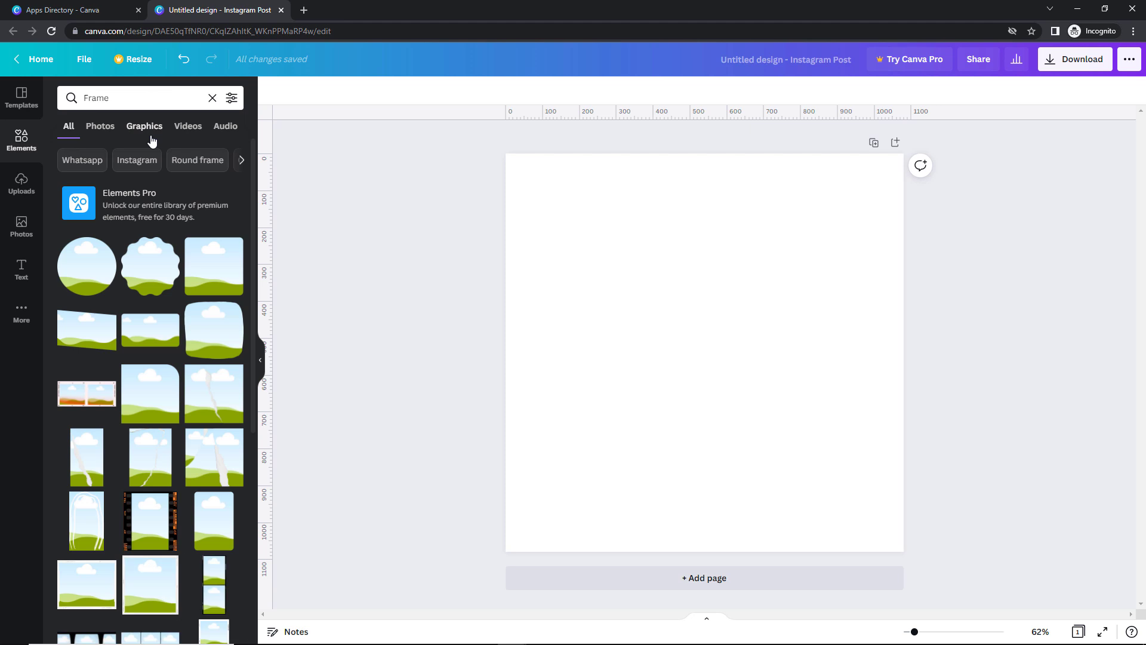
Open the uploads section, bring up the file chooser for uploading media and cancel it without choosing a file.
{"action": "left_click", "coordinate": [20, 186]}
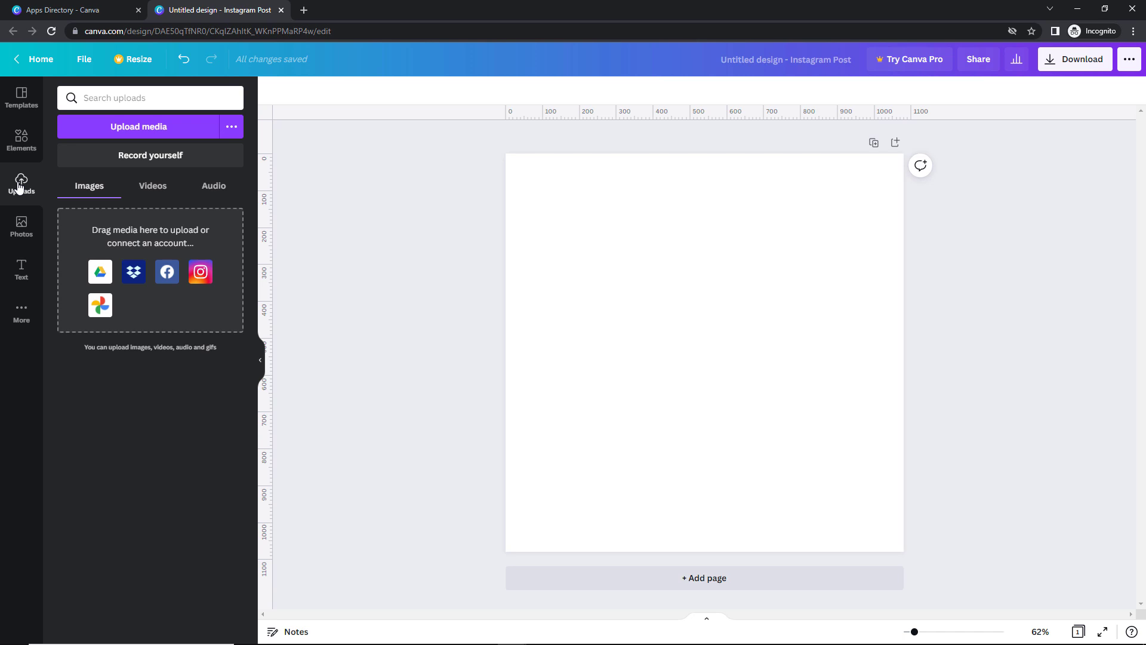
{"action": "left_click", "coordinate": [144, 126]}
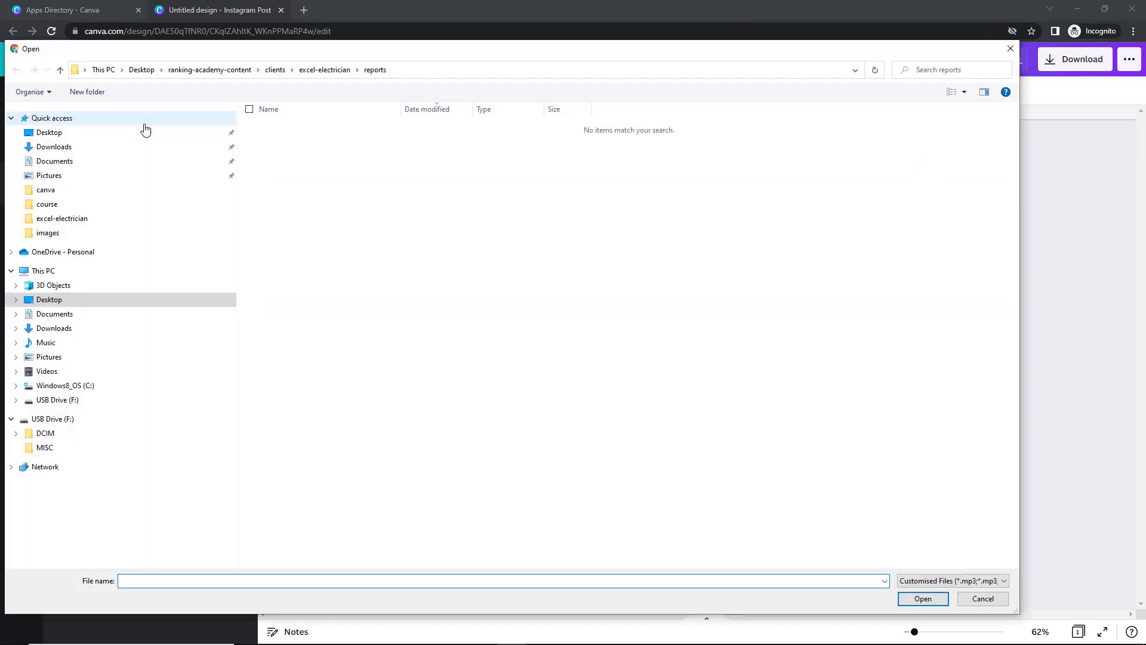
{"action": "left_click", "coordinate": [1010, 48]}
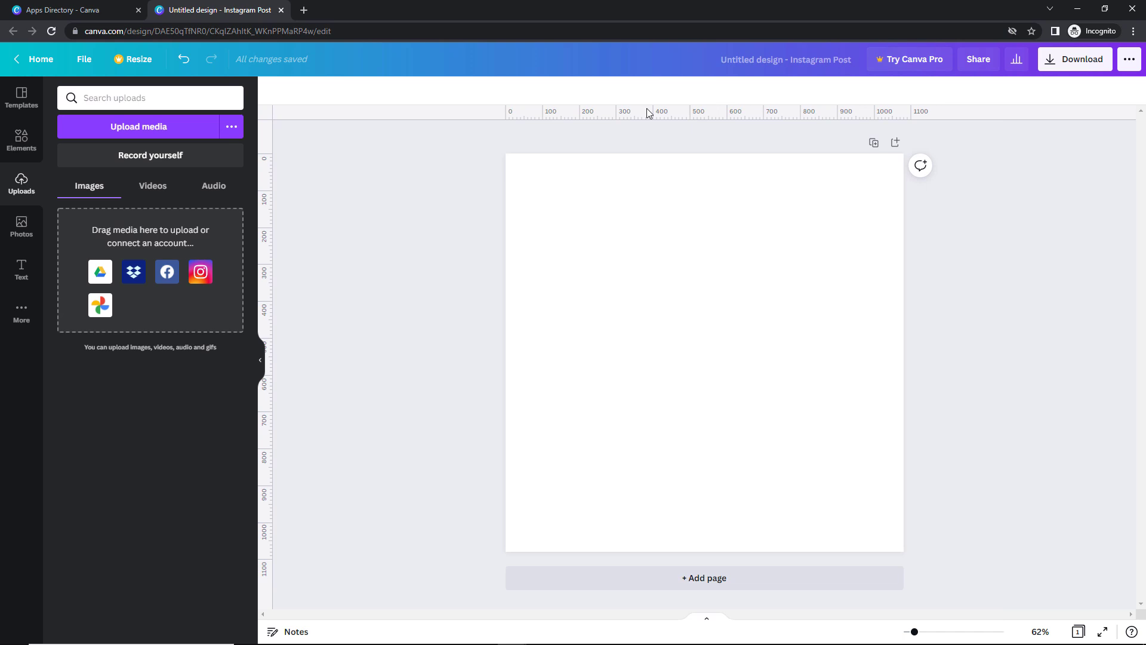
List the alternative upload sources such as Google Drive and Dropbox, close the list and activate the uploads search.
{"action": "left_click", "coordinate": [237, 131]}
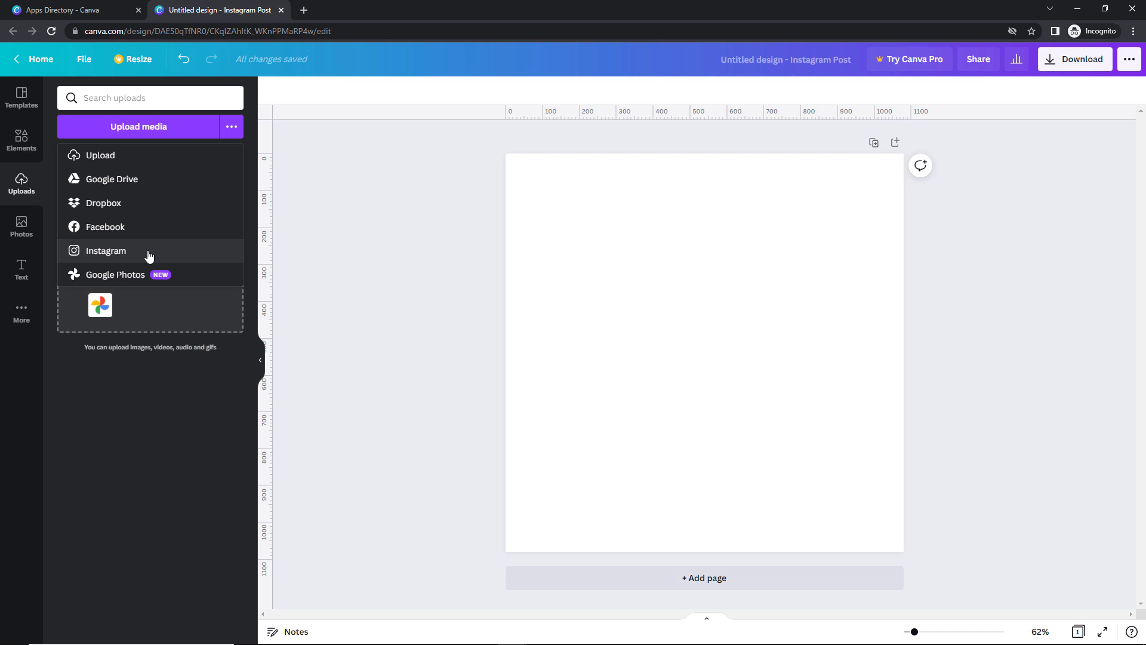
{"action": "left_click", "coordinate": [232, 127]}
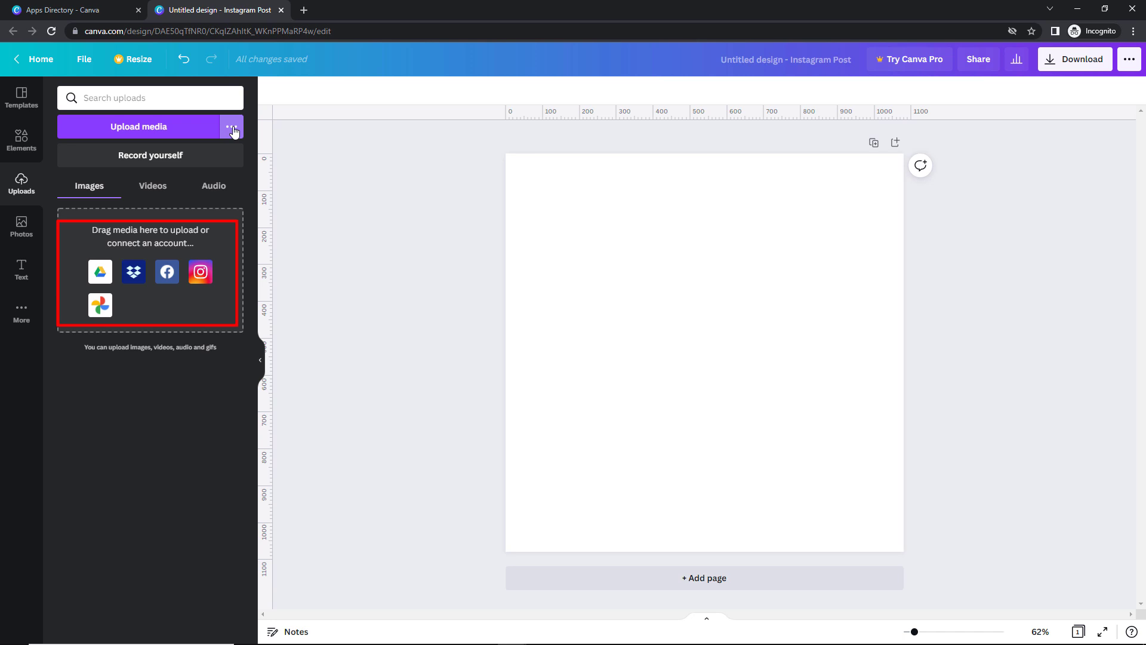
{"action": "left_click", "coordinate": [172, 96]}
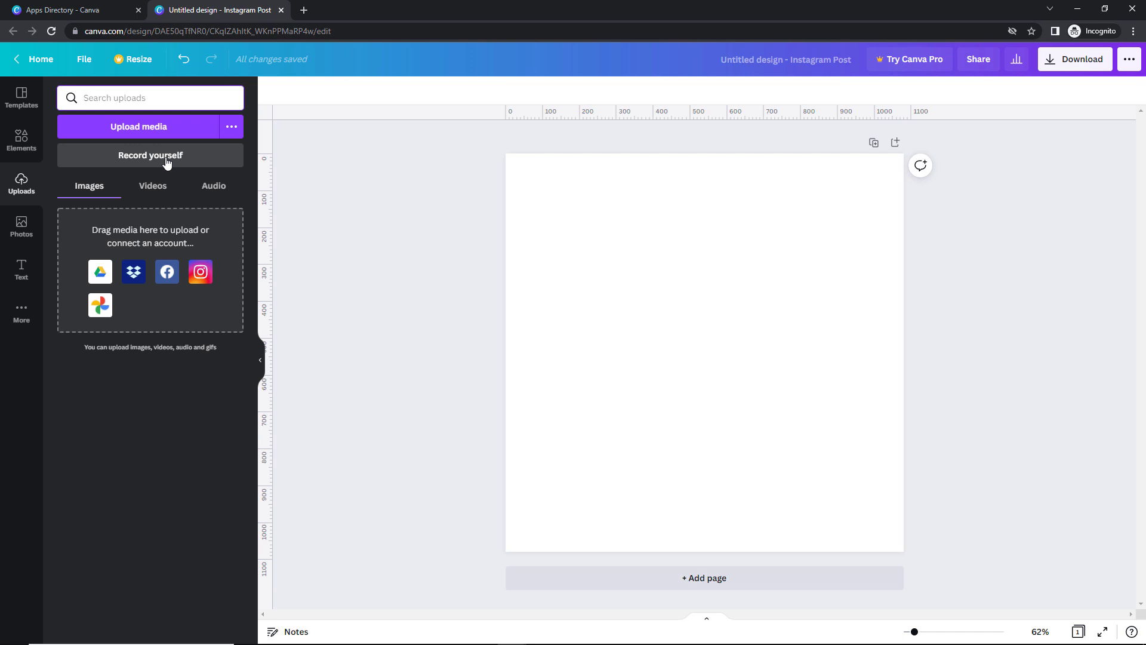
Search the photo library for computer and add the photo of a desktop monitor with a black lamp to the page.
{"action": "left_click", "coordinate": [21, 226]}
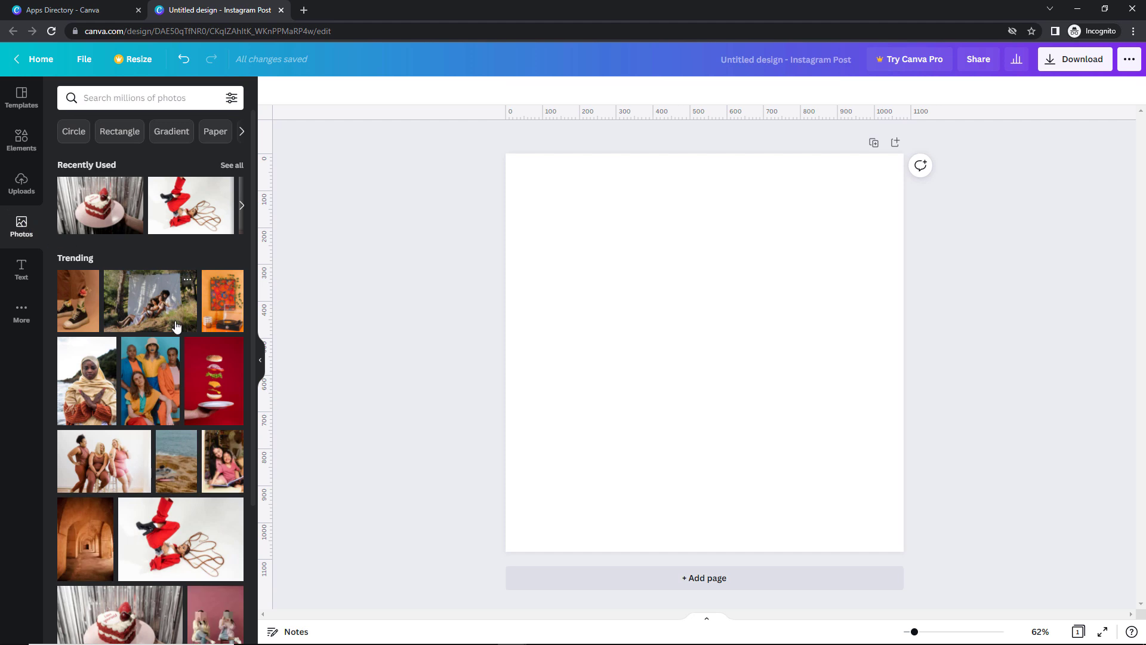
{"action": "scroll", "coordinate": [168, 328], "scroll_direction": "down", "scroll_amount": 7}
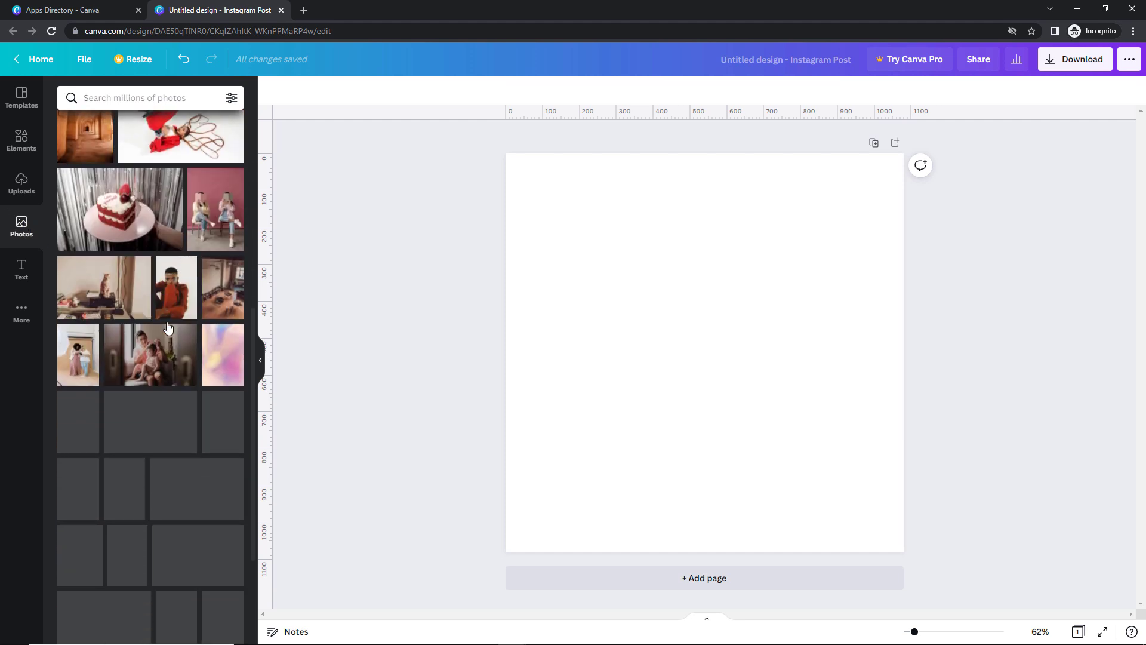
{"action": "scroll", "coordinate": [167, 328], "scroll_direction": "up", "scroll_amount": 7}
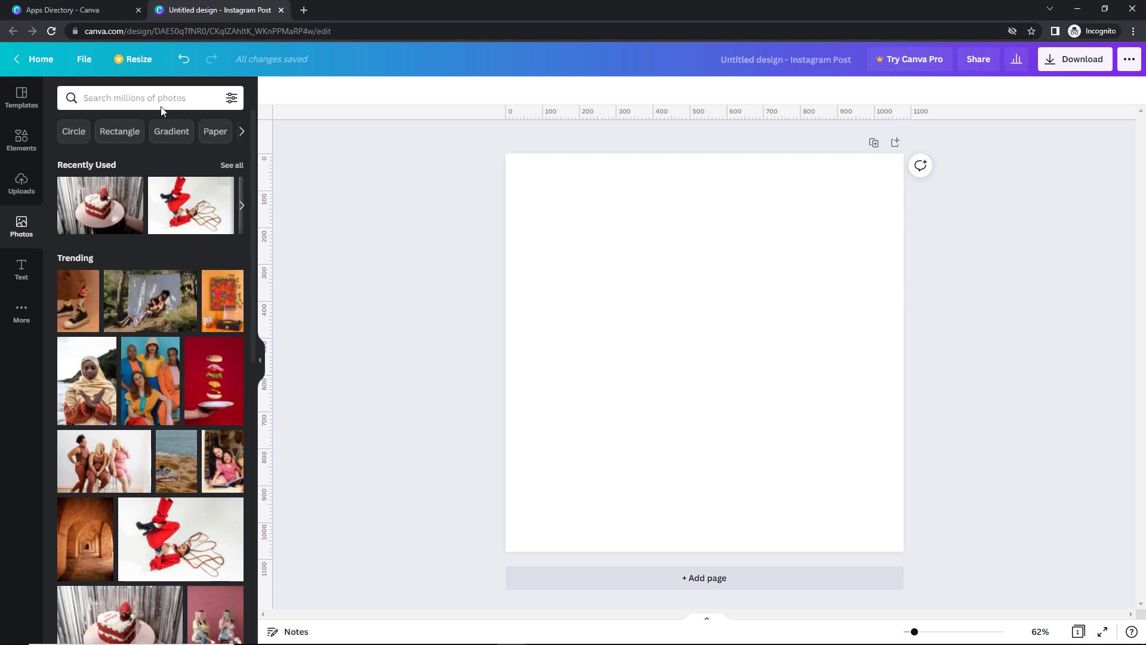
{"action": "left_click", "coordinate": [154, 97]}
{"action": "type", "text": "computer"}
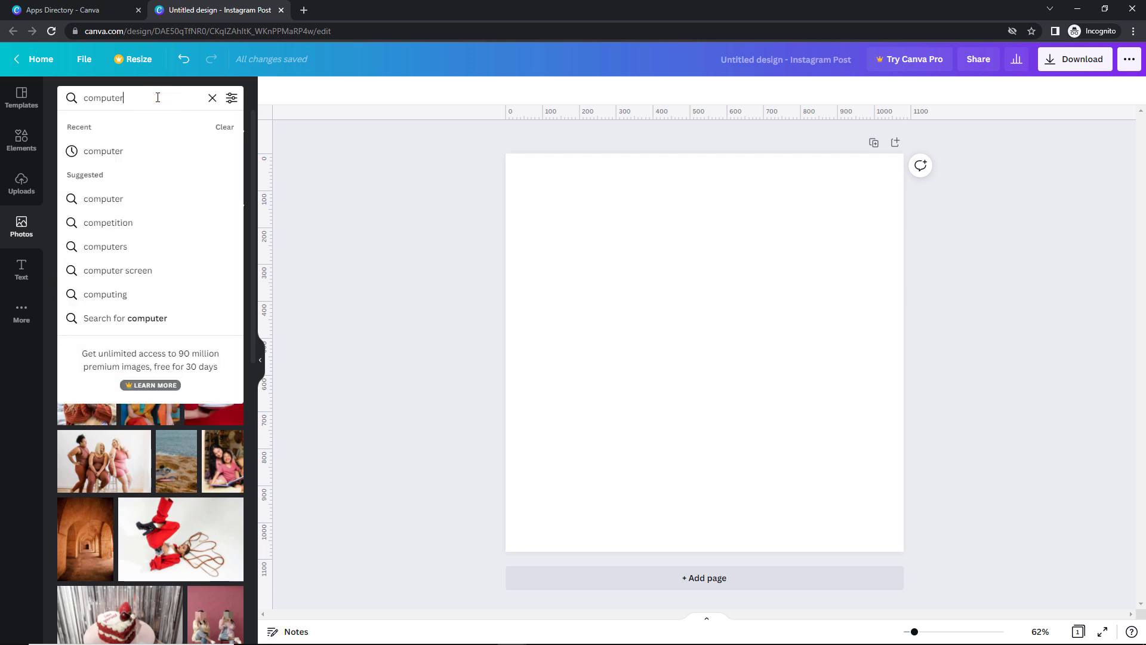
{"action": "key", "text": "Return"}
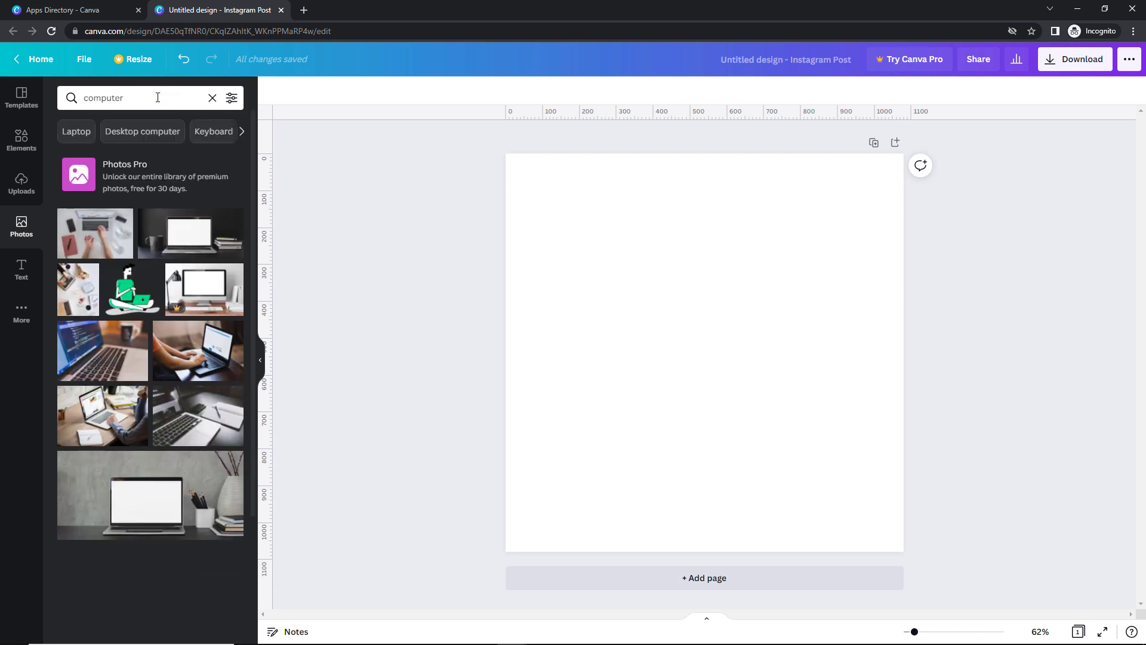
{"action": "left_click", "coordinate": [196, 298]}
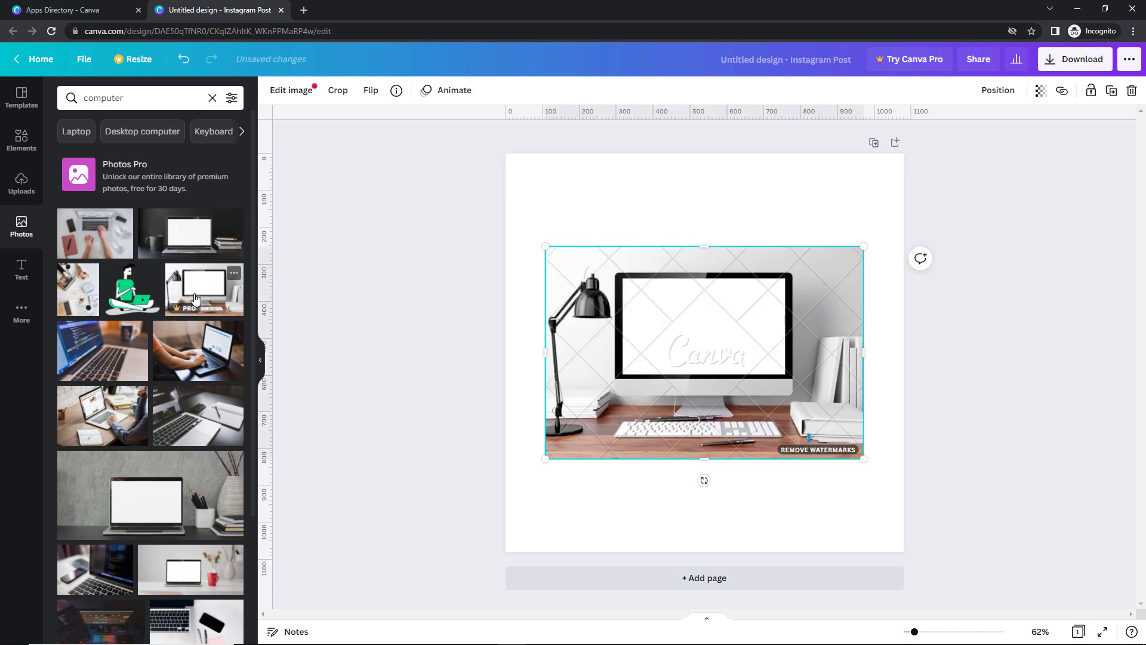
Filter the computer photo results to Square orientation.
{"action": "left_click", "coordinate": [231, 99]}
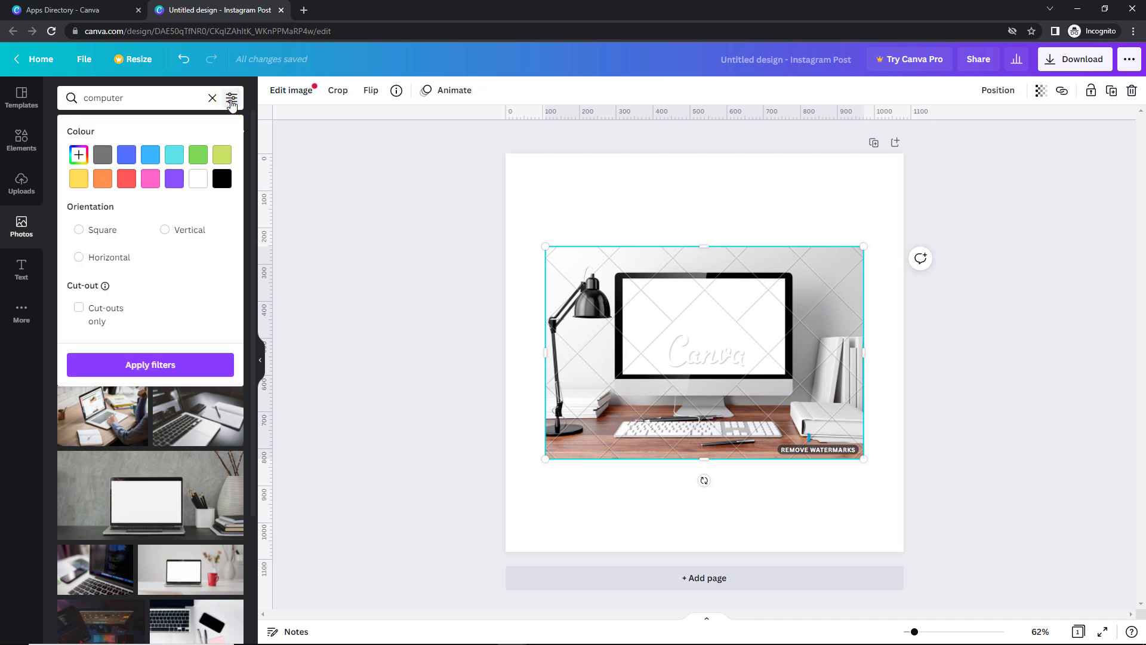
{"action": "left_click", "coordinate": [80, 231]}
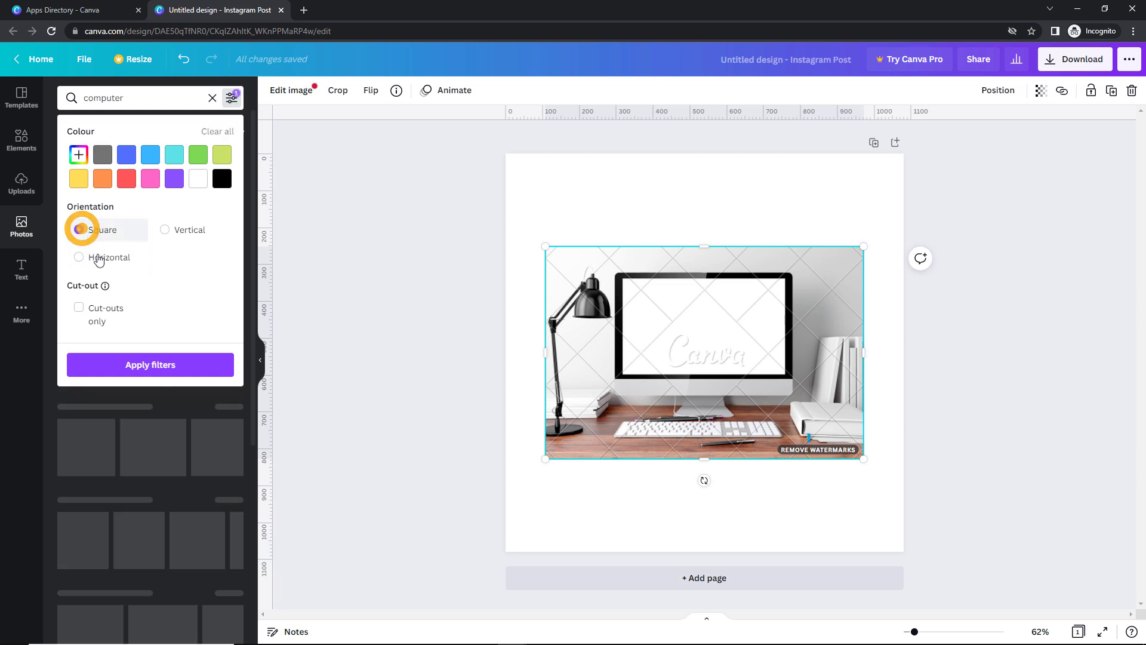
{"action": "left_click", "coordinate": [79, 308]}
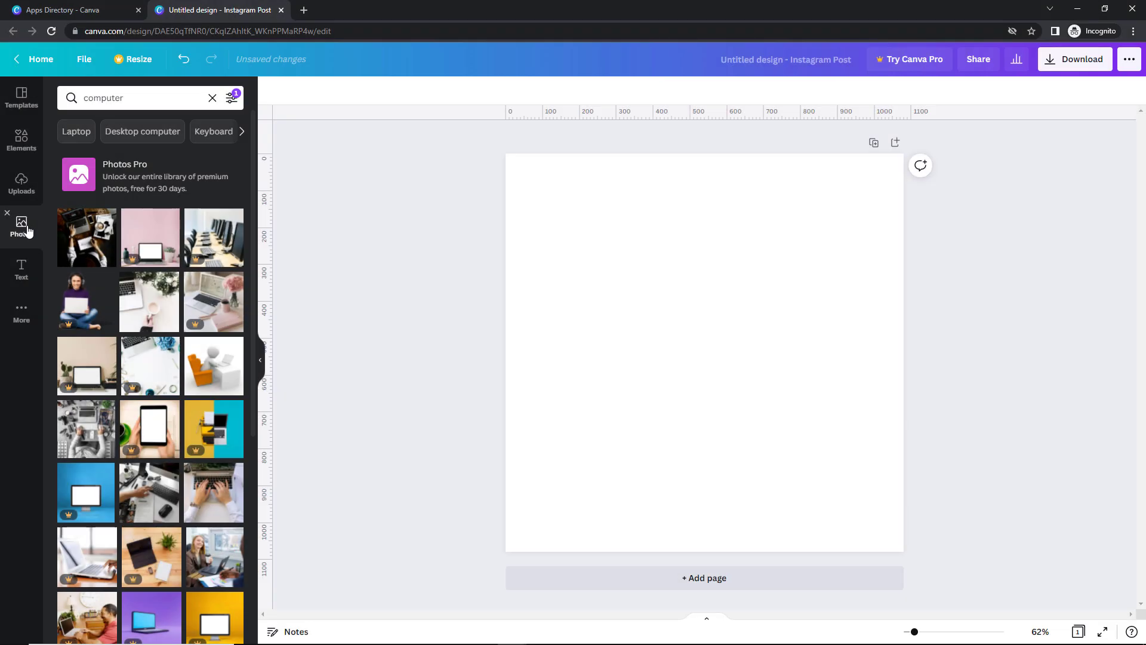
Add a default heading, subheading and body text line to the blank page from the text section.
{"action": "left_click", "coordinate": [24, 278]}
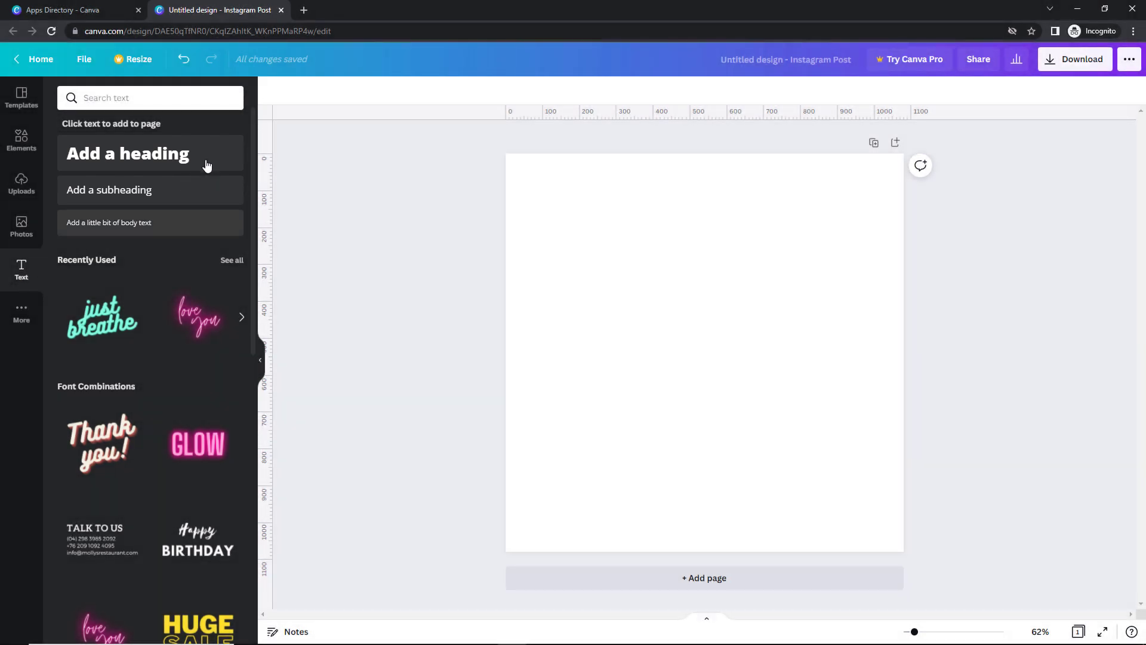
{"action": "left_click", "coordinate": [181, 156]}
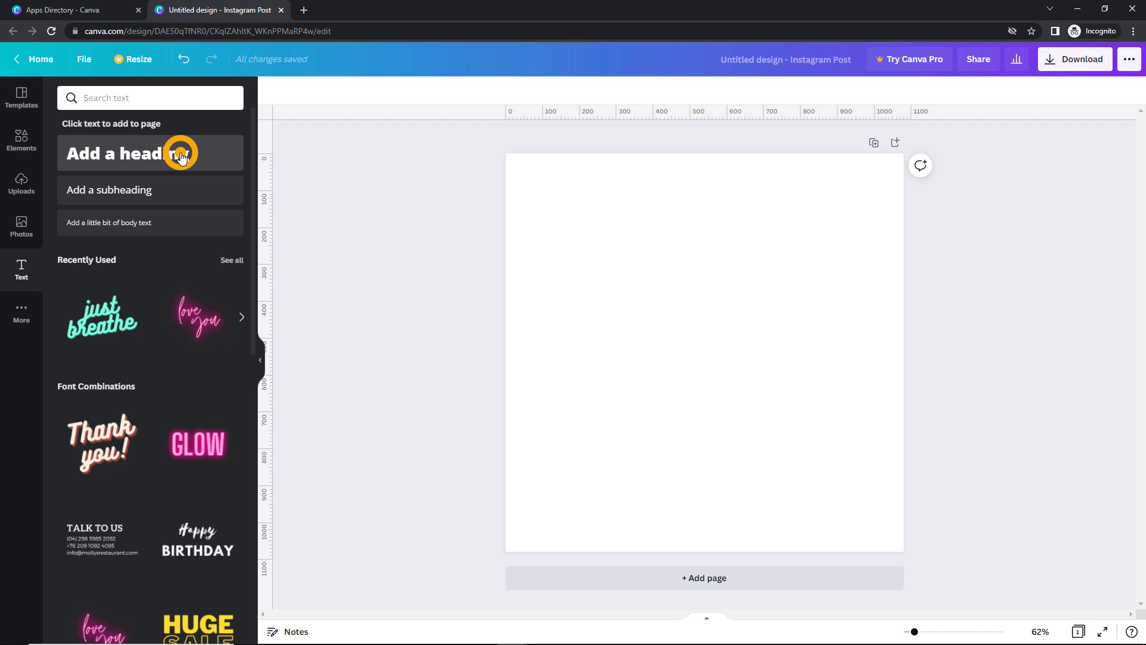
{"action": "left_click", "coordinate": [168, 196]}
{"action": "left_click", "coordinate": [167, 223]}
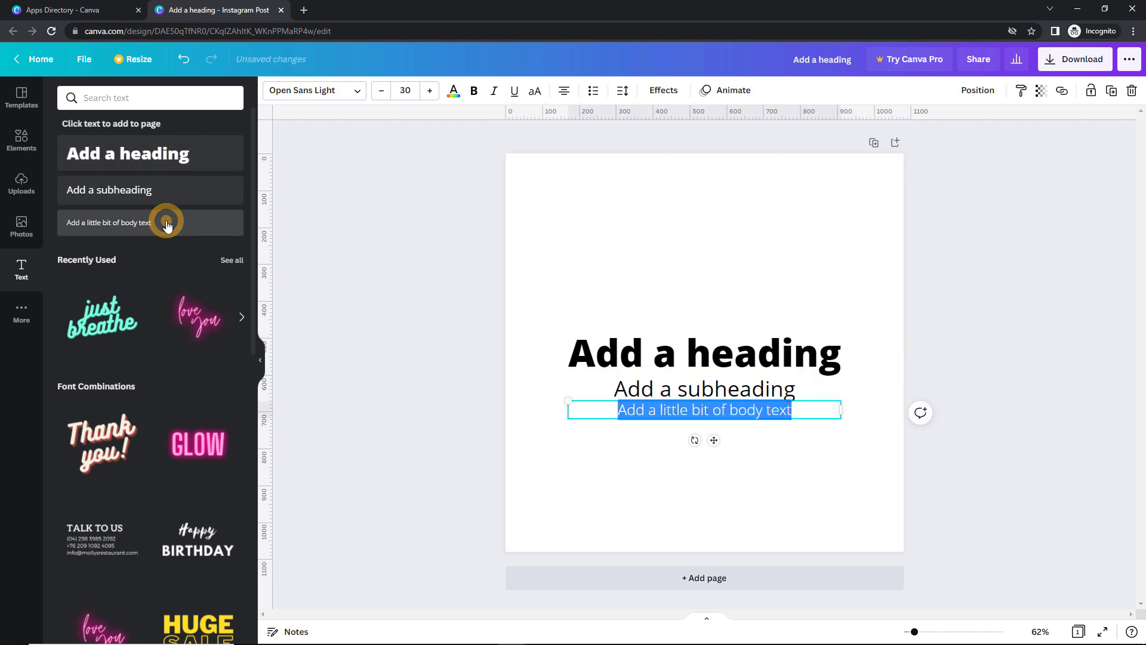
Add the Level Up font combination from further down the list and place it above the heading on the page.
{"action": "scroll", "coordinate": [167, 431], "scroll_direction": "down", "scroll_amount": 8}
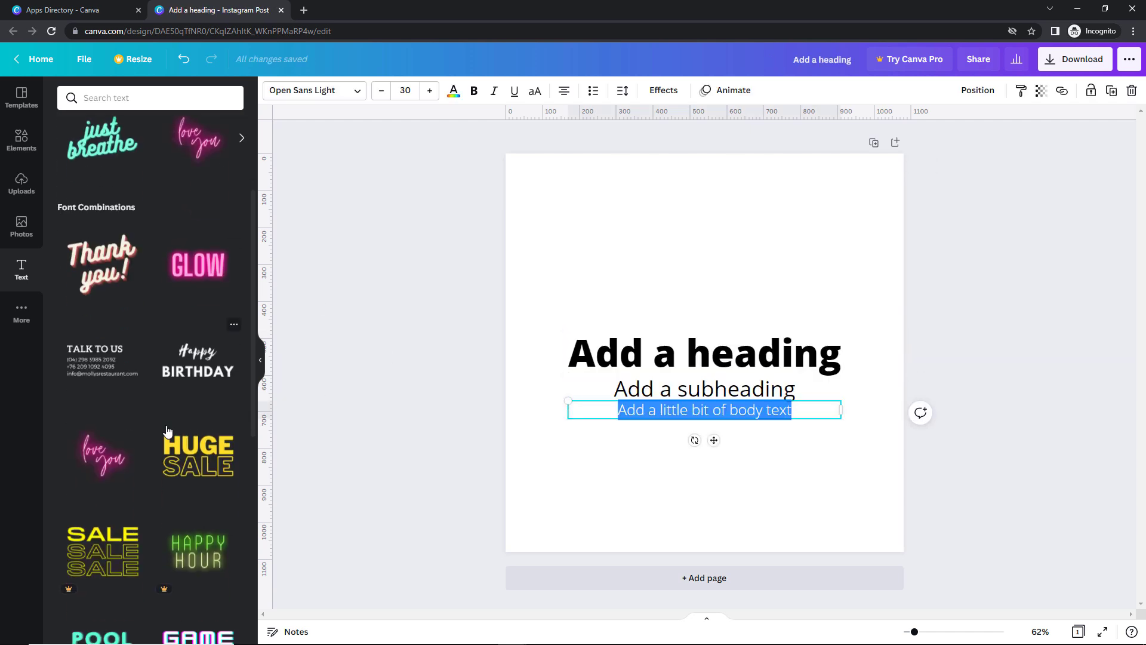
{"action": "scroll", "coordinate": [168, 431], "scroll_direction": "down", "scroll_amount": 5}
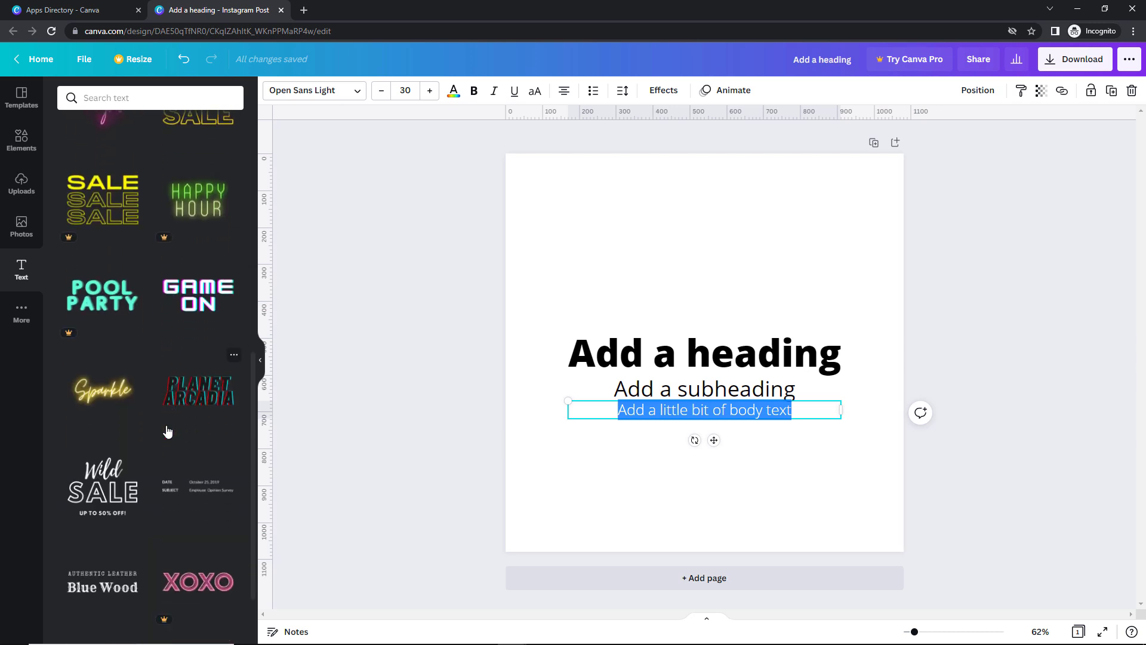
{"action": "scroll", "coordinate": [167, 431], "scroll_direction": "down", "scroll_amount": 3}
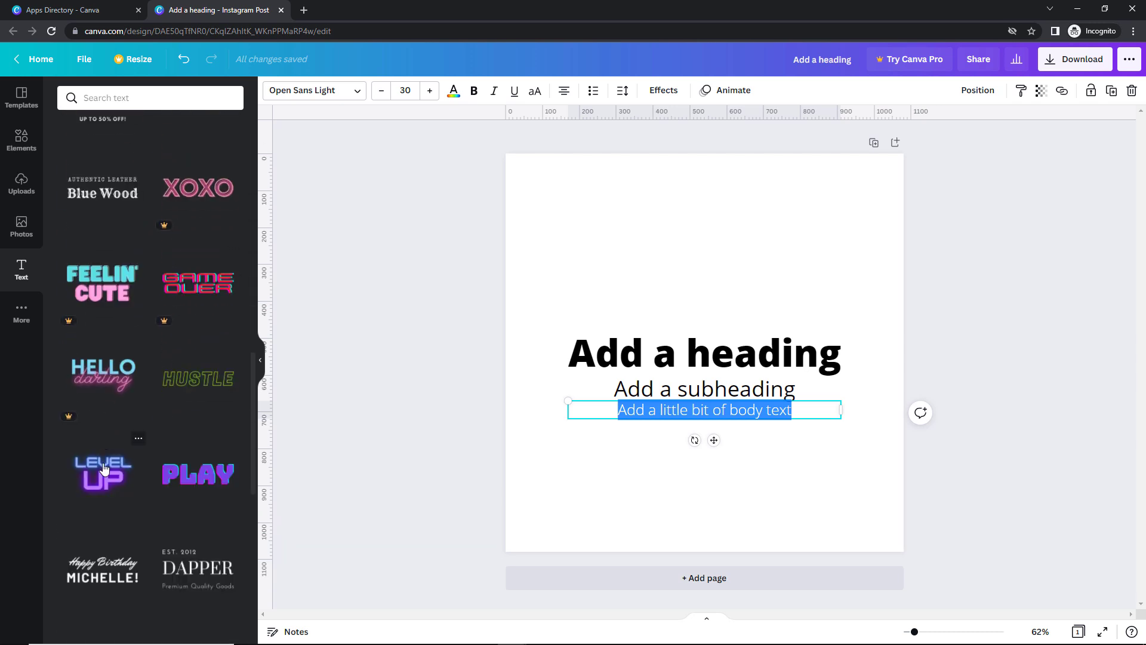
{"action": "left_click", "coordinate": [104, 468]}
{"action": "left_click_drag", "start_coordinate": [701, 283], "coordinate": [698, 184]}
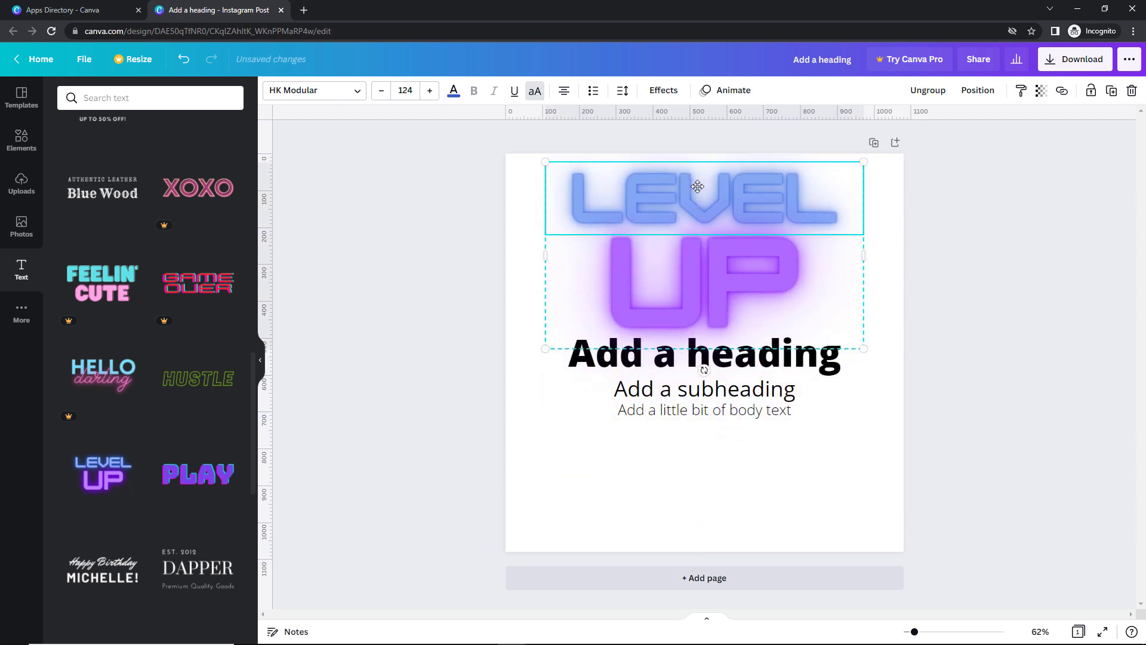
{"action": "left_click", "coordinate": [617, 503]}
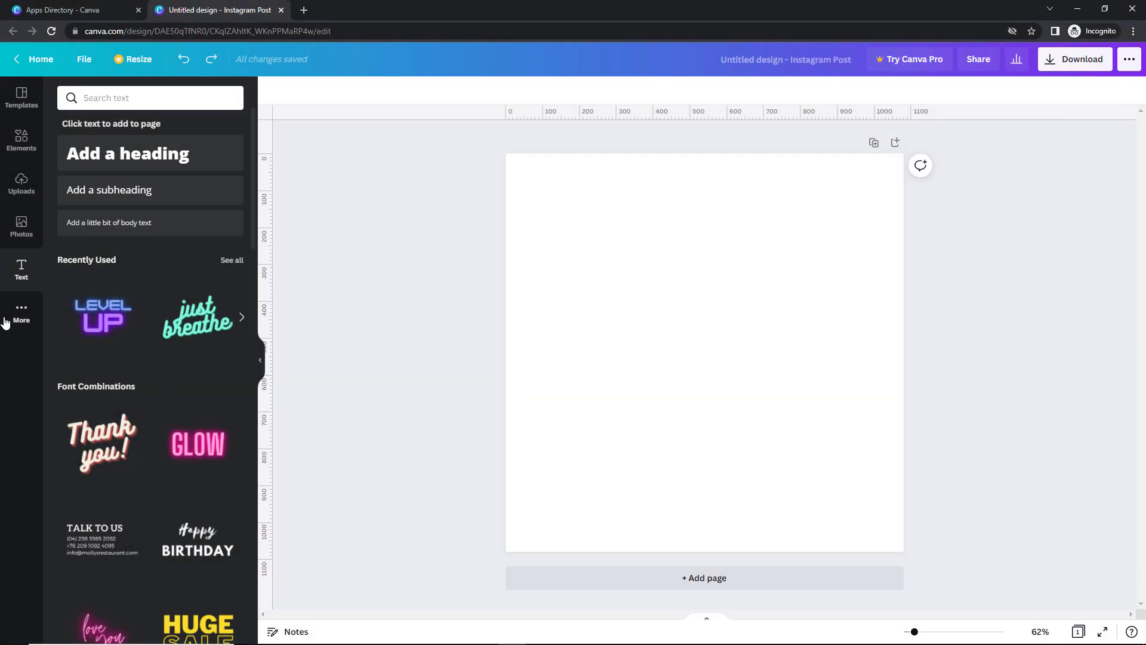
Open Styles from the additional Canva apps and look through the trending font and colour combinations.
{"action": "left_click", "coordinate": [7, 321]}
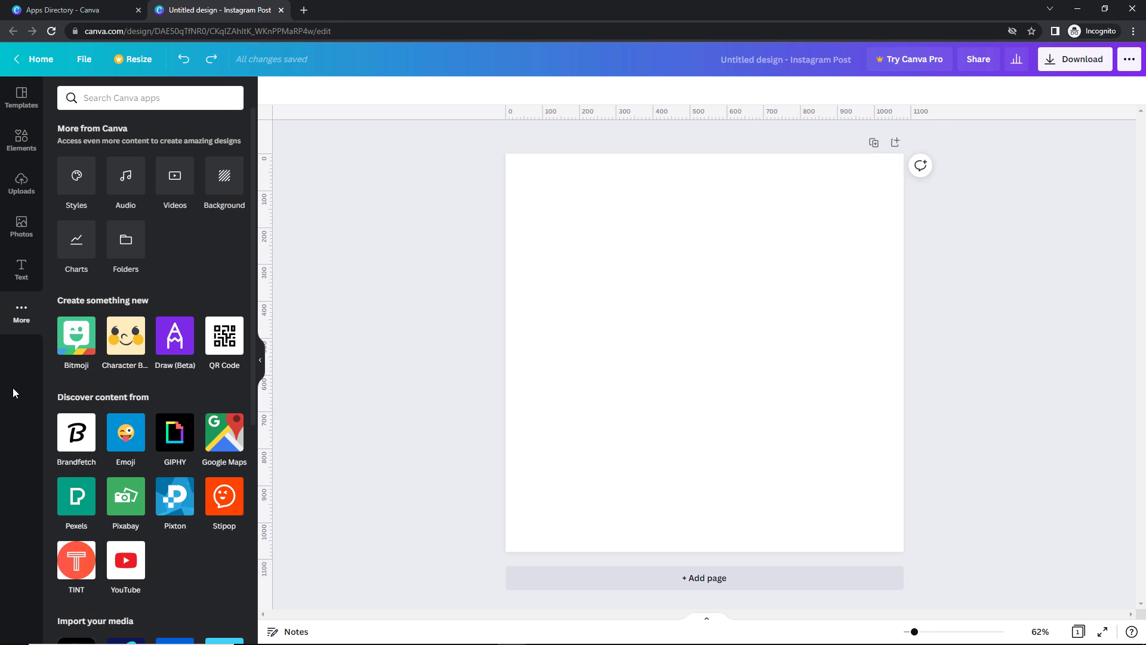
{"action": "left_click", "coordinate": [78, 178]}
{"action": "scroll", "coordinate": [197, 315], "scroll_direction": "down", "scroll_amount": 3}
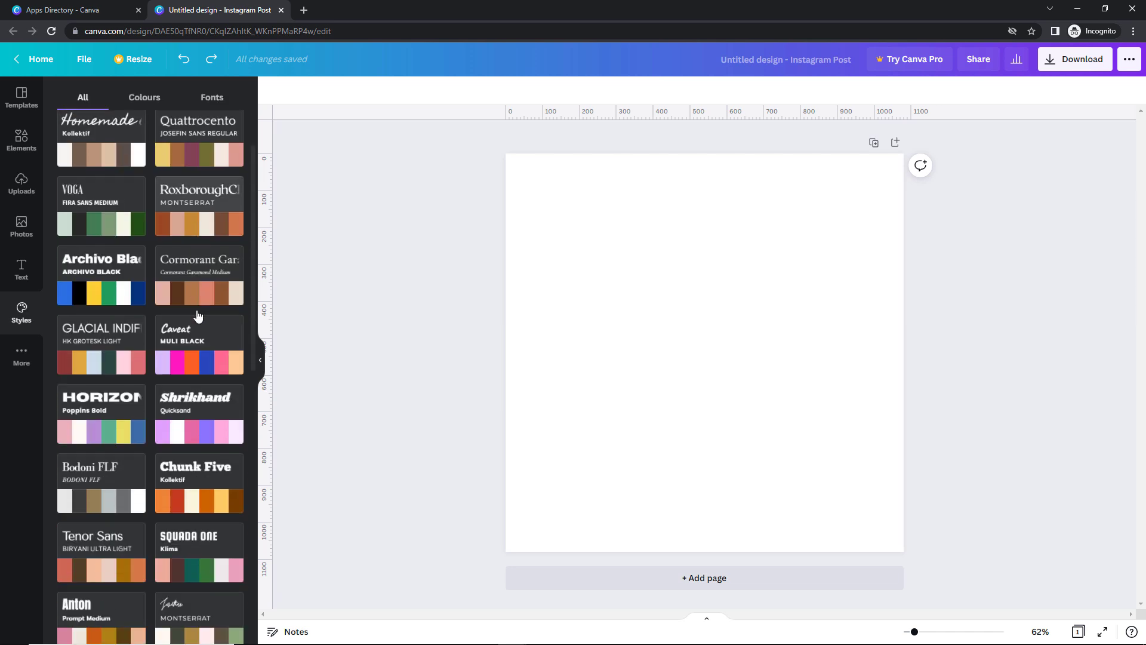
{"action": "scroll", "coordinate": [197, 314], "scroll_direction": "down", "scroll_amount": 6}
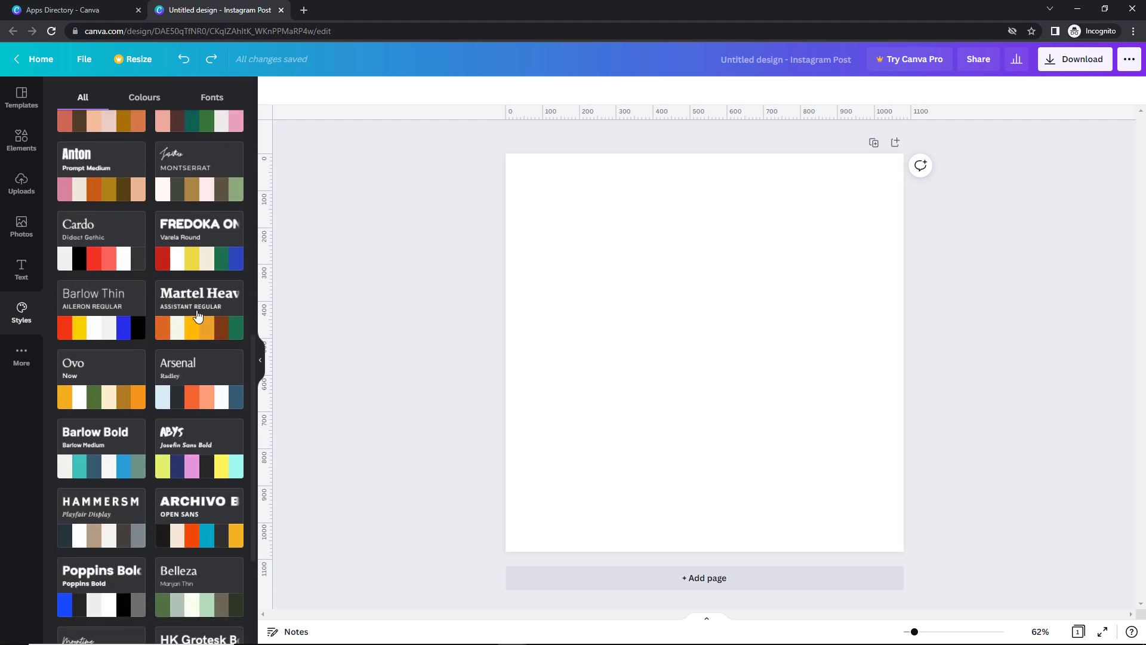
{"action": "scroll", "coordinate": [198, 315], "scroll_direction": "up", "scroll_amount": 5}
{"action": "scroll", "coordinate": [198, 314], "scroll_direction": "up", "scroll_amount": 4}
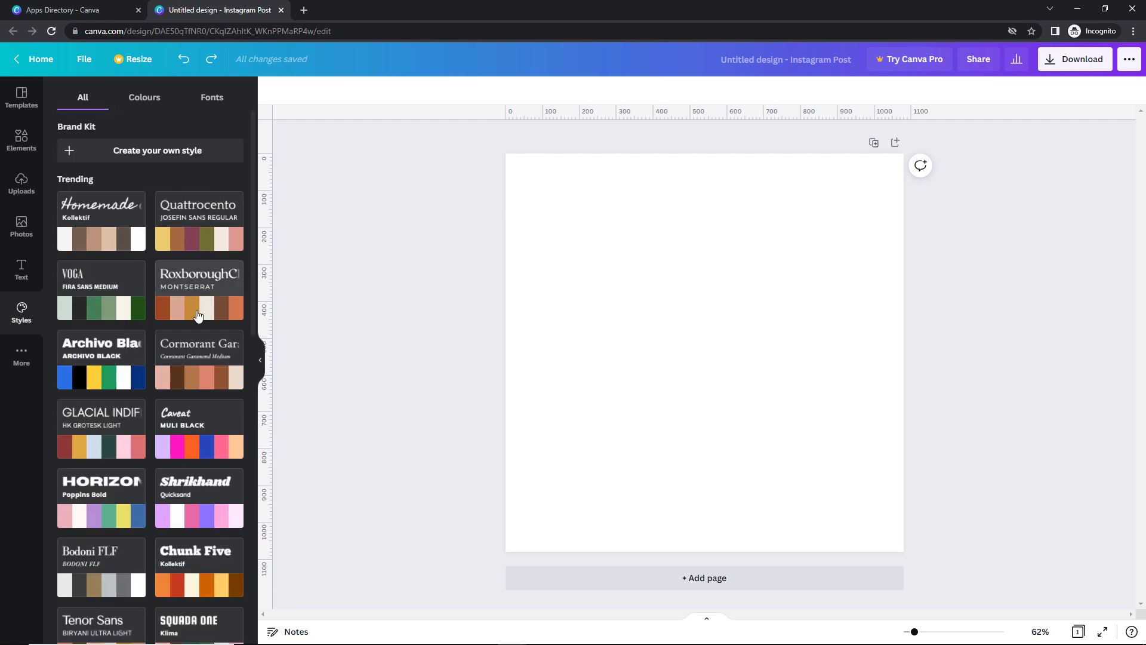
Apply the "Go, Fight, Win!" template from the Sports Event Instagram Post category to the page.
{"action": "left_click", "coordinate": [22, 98]}
{"action": "scroll", "coordinate": [155, 309], "scroll_direction": "down", "scroll_amount": 5}
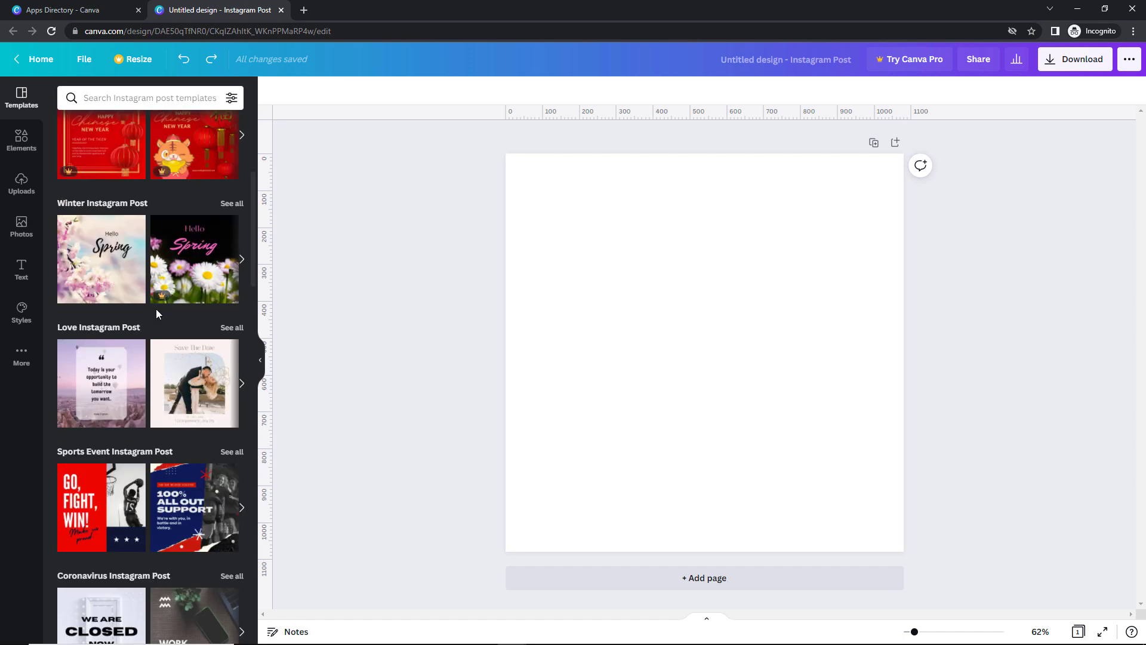
{"action": "left_click", "coordinate": [97, 501]}
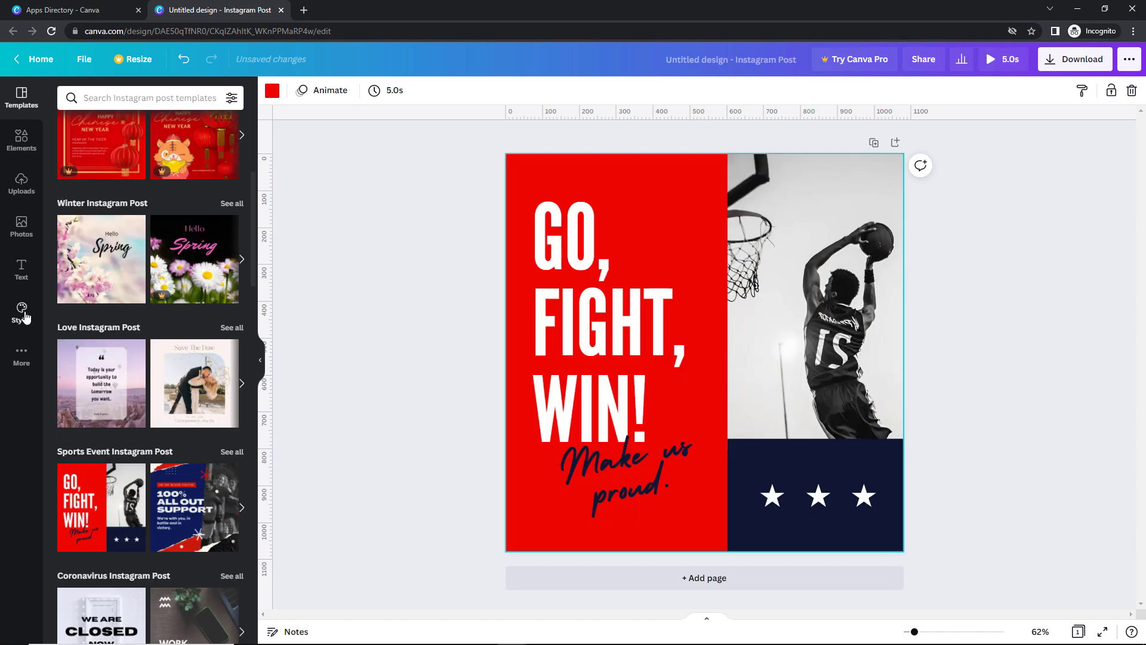
Apply the Voga and Fira Sans Medium style to the design, followed by the Archivo Black style.
{"action": "left_click", "coordinate": [24, 315]}
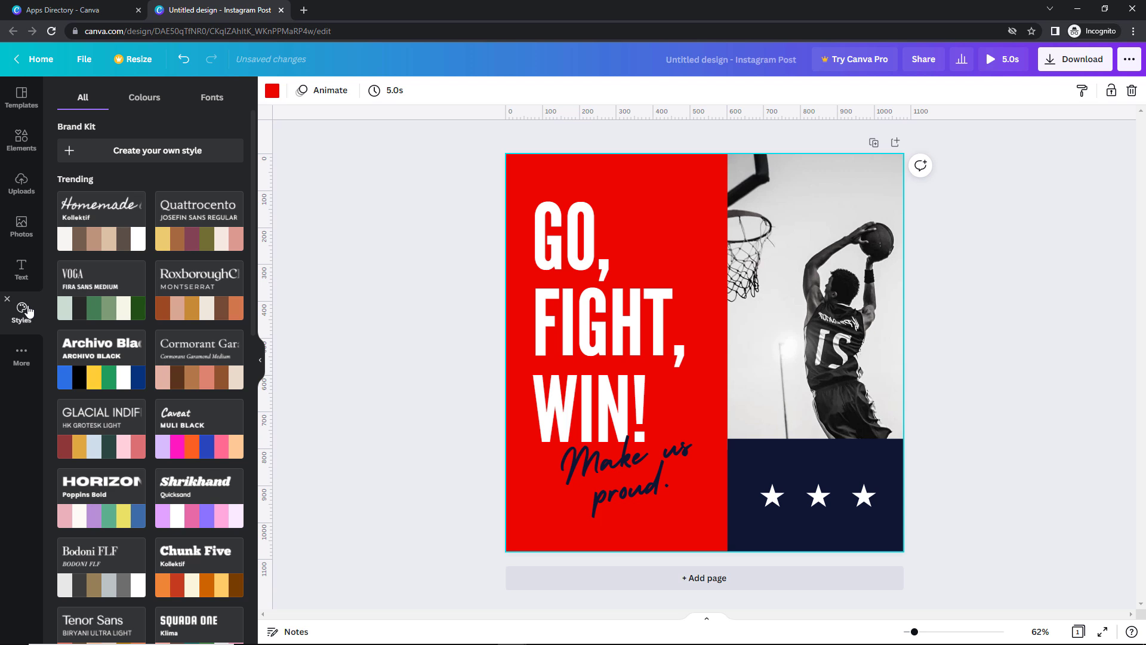
{"action": "left_click", "coordinate": [99, 295]}
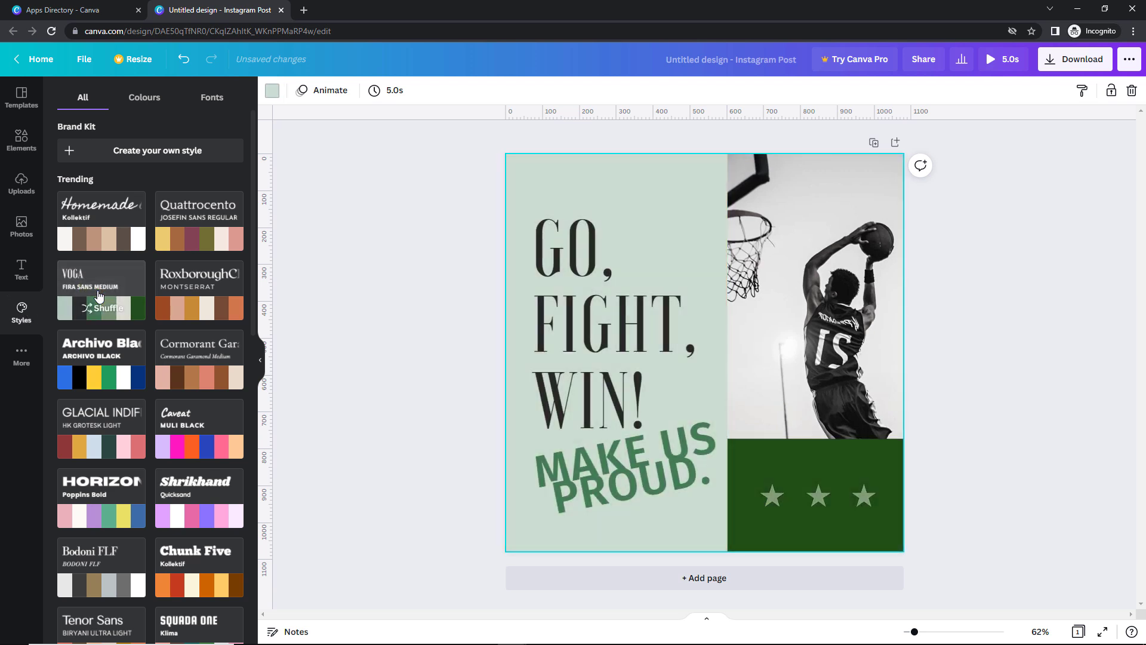
{"action": "left_click", "coordinate": [107, 373]}
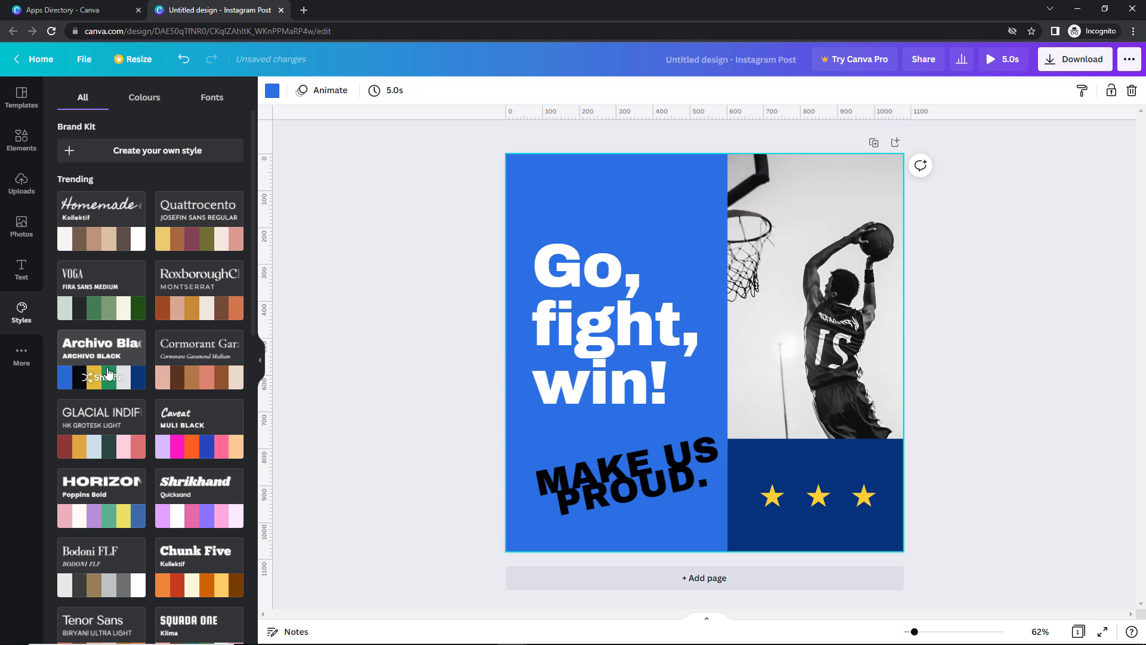
Recolour the design with the Punk's Not Dead palette, followed by the Toy Store palette.
{"action": "left_click", "coordinate": [149, 98]}
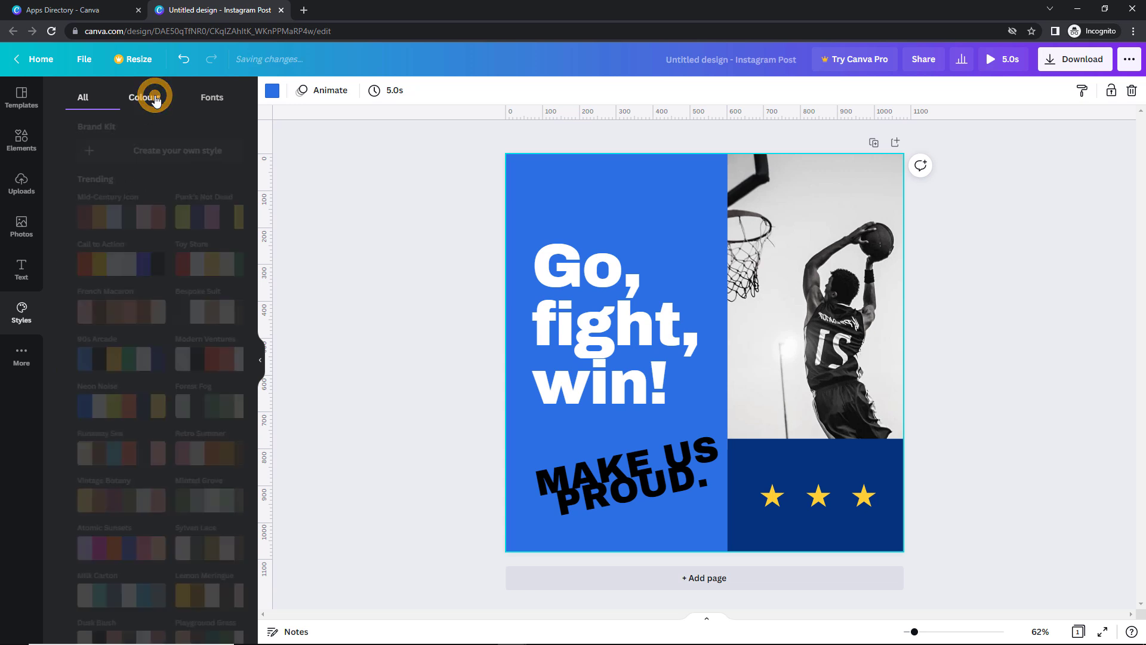
{"action": "left_click", "coordinate": [192, 218]}
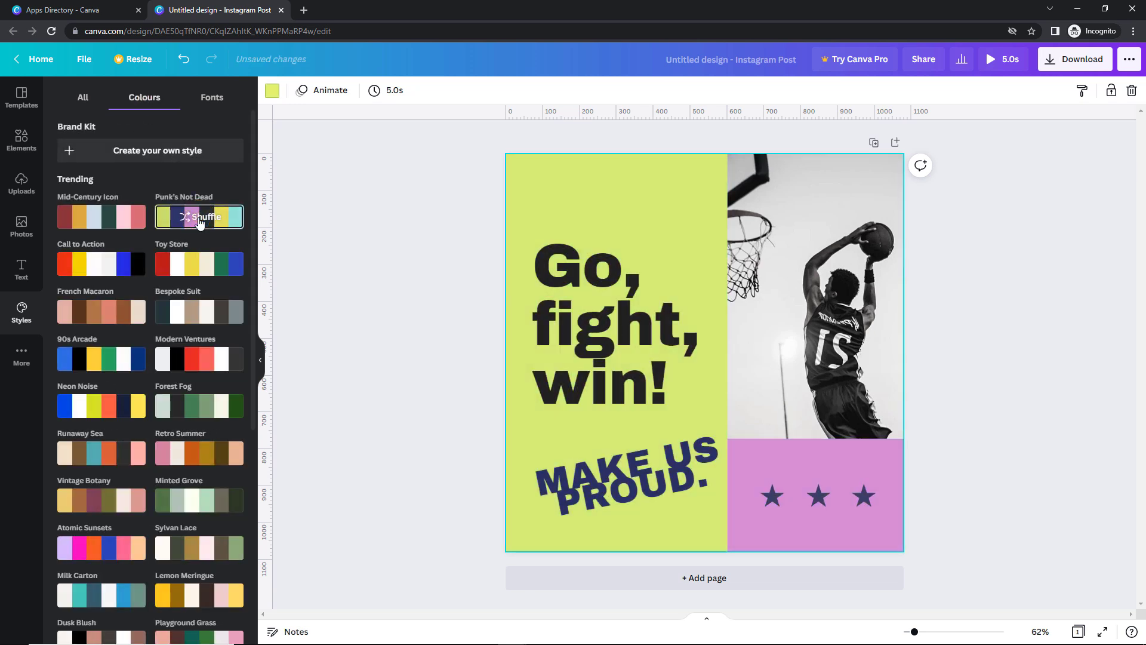
{"action": "left_click", "coordinate": [202, 263]}
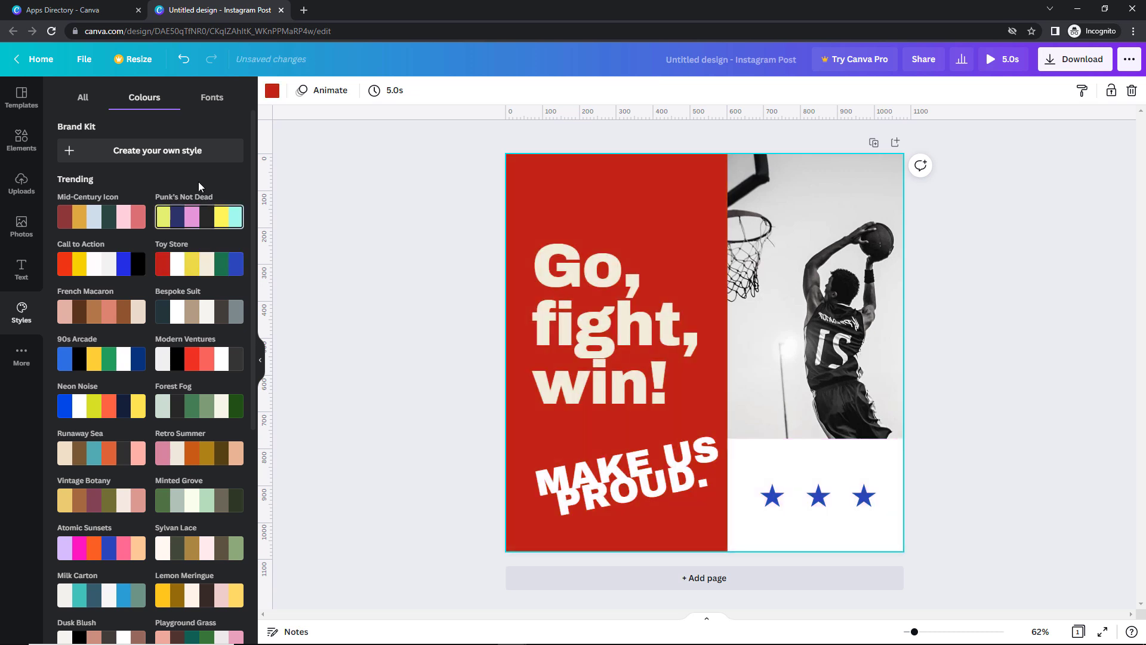
Apply the Homemade Apple and Kollektif font pairing to the design, followed by the Ovo and Now pairing.
{"action": "left_click", "coordinate": [214, 107]}
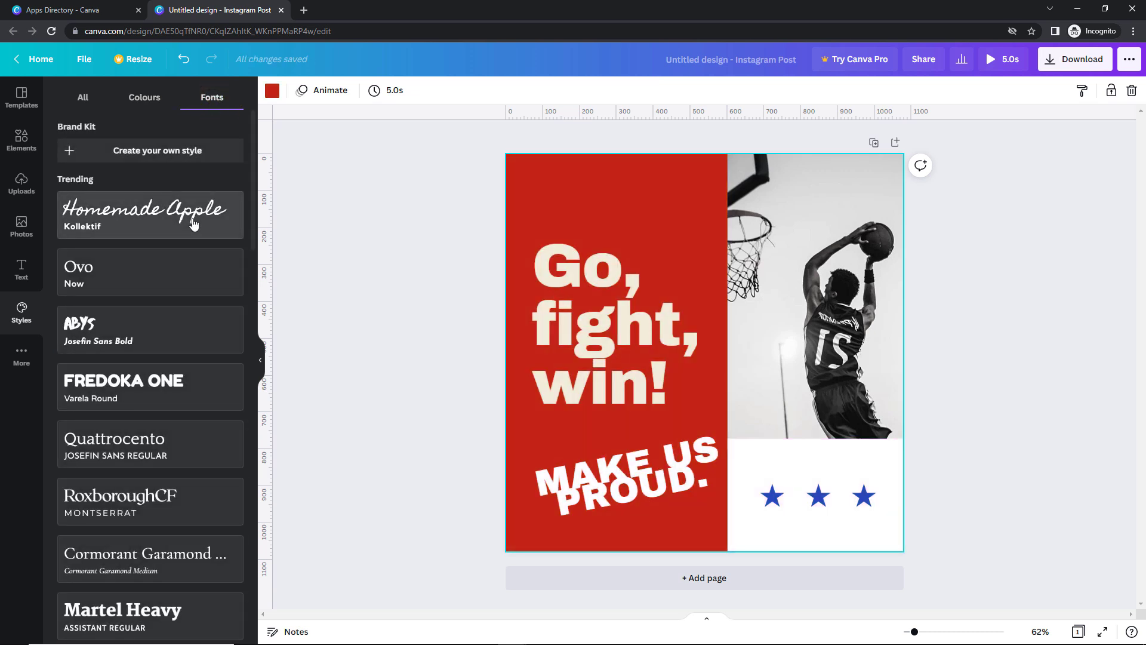
{"action": "left_click", "coordinate": [194, 223]}
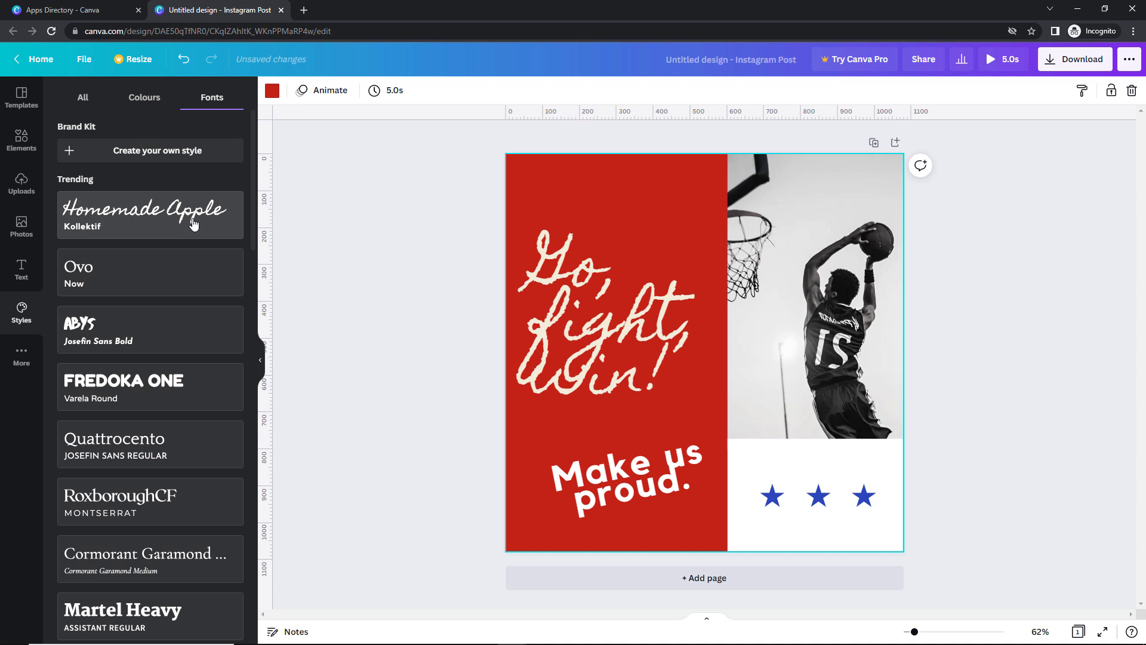
{"action": "left_click", "coordinate": [194, 276]}
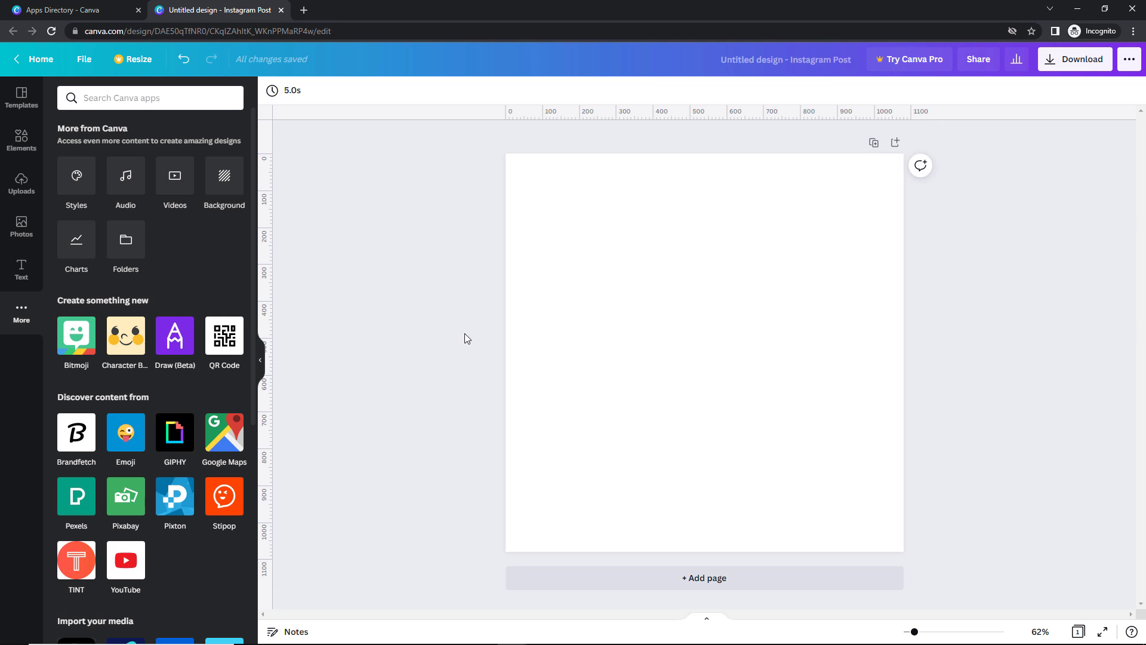
Open the Audio library from the additional Canva apps and look through the tracks by category.
{"action": "left_click", "coordinate": [124, 179]}
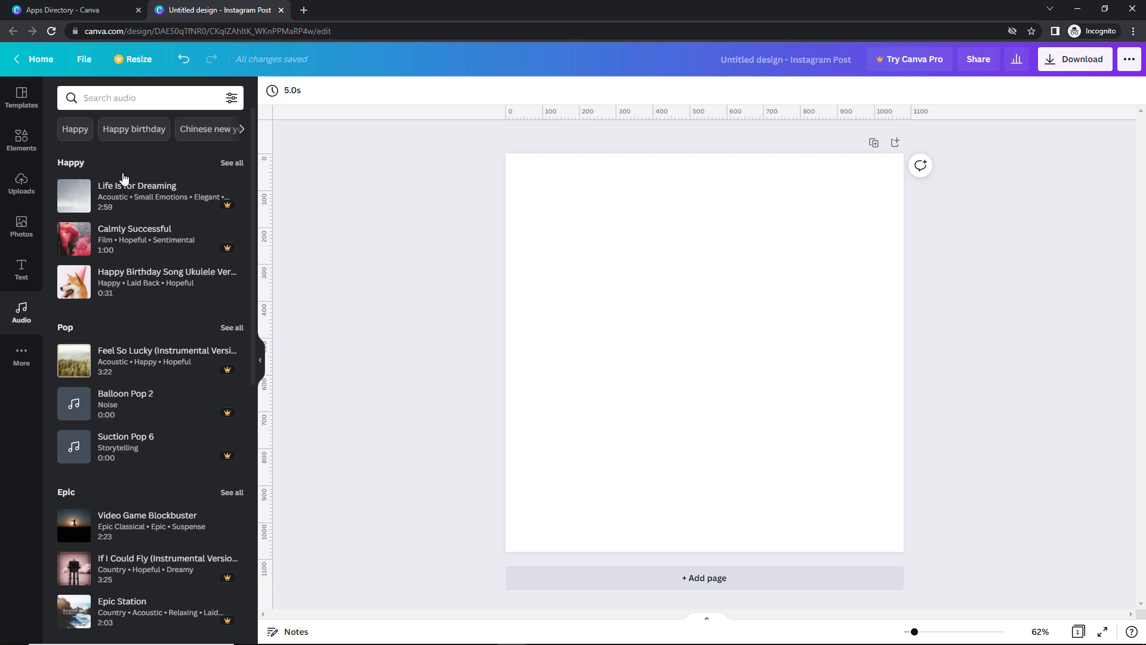
{"action": "scroll", "coordinate": [150, 218], "scroll_direction": "down", "scroll_amount": 6}
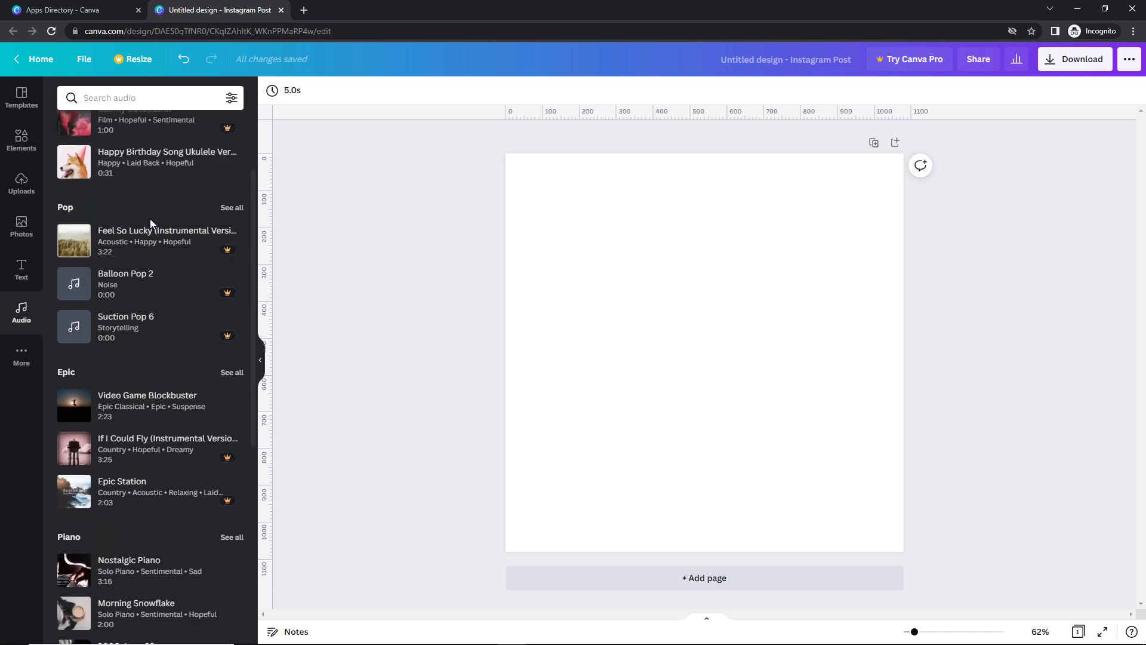
{"action": "scroll", "coordinate": [151, 224], "scroll_direction": "down", "scroll_amount": 2}
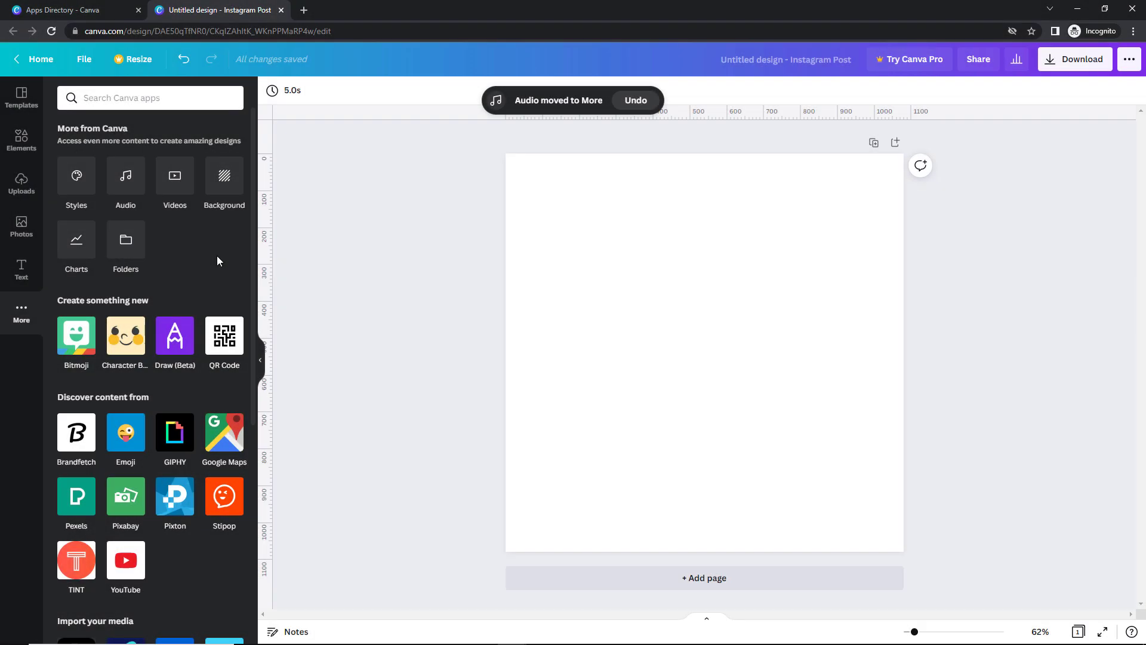
Open the Videos library from the additional Canva apps, look through the Background category, and clear its search.
{"action": "left_click", "coordinate": [173, 181]}
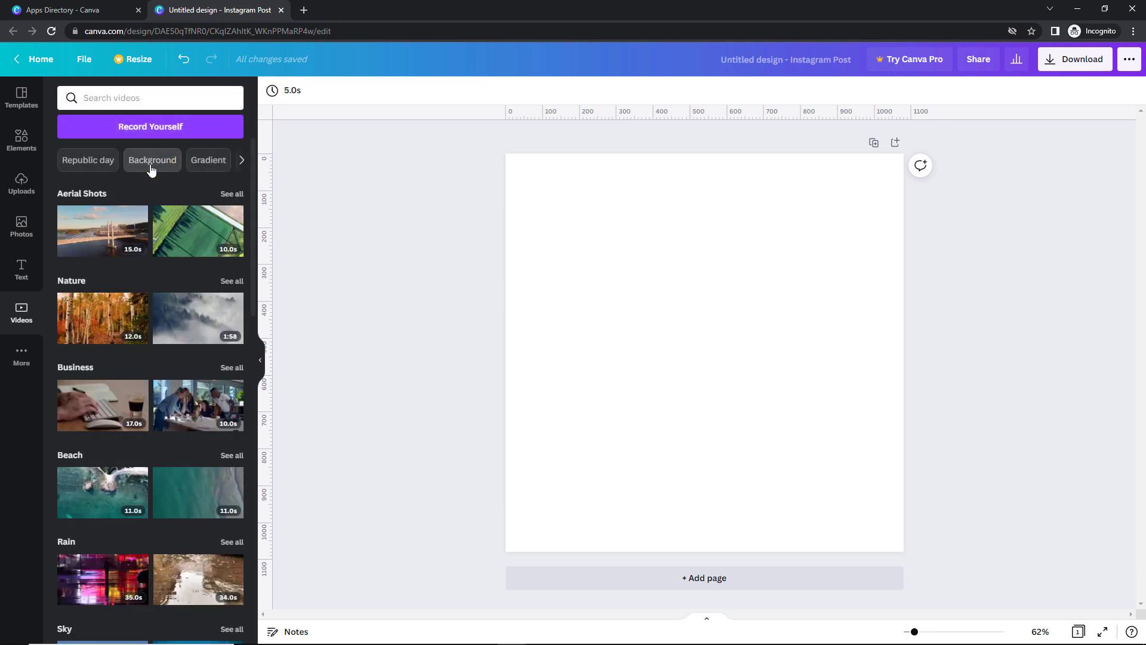
{"action": "left_click", "coordinate": [149, 163]}
{"action": "left_click", "coordinate": [164, 104]}
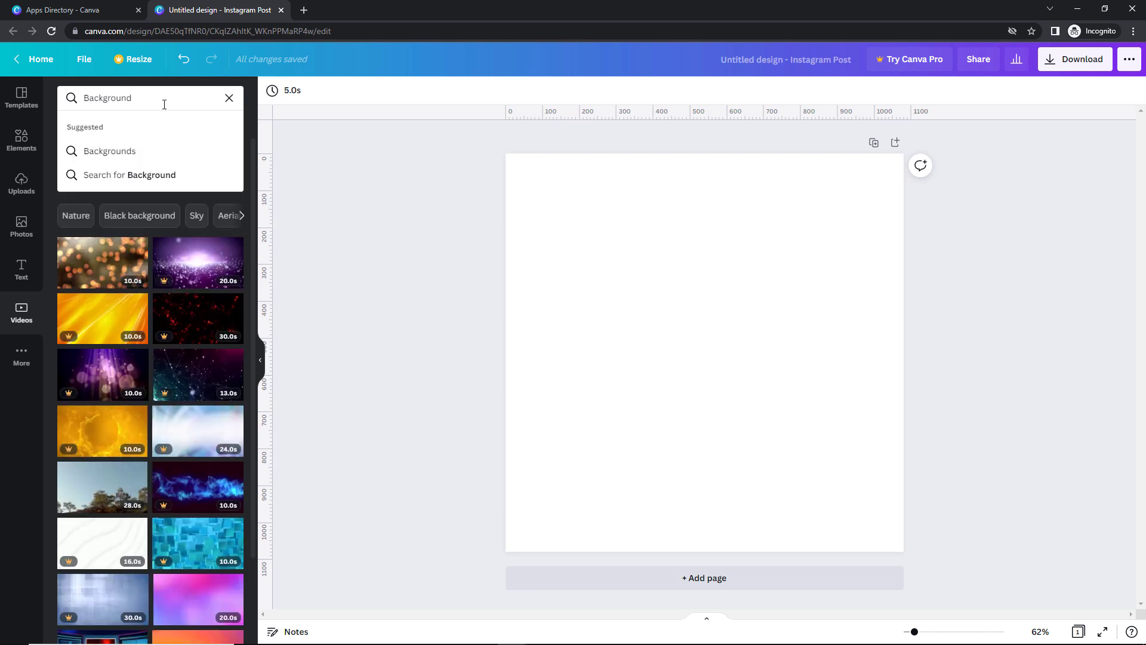
{"action": "double_click", "coordinate": [165, 105]}
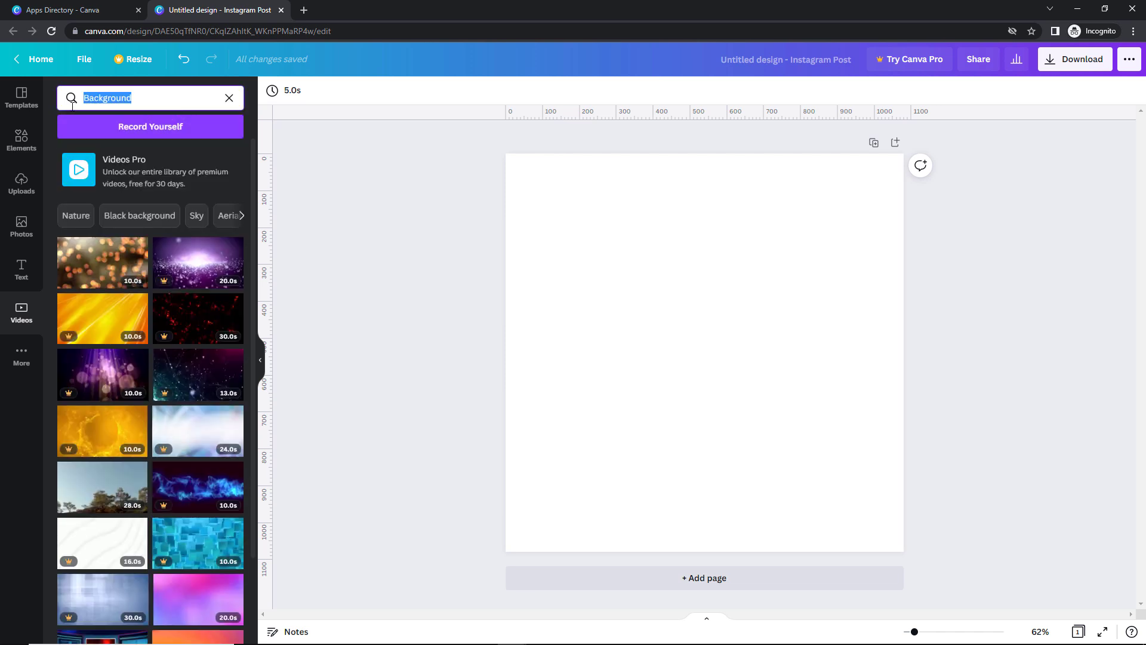
{"action": "key", "text": "BackSpace"}
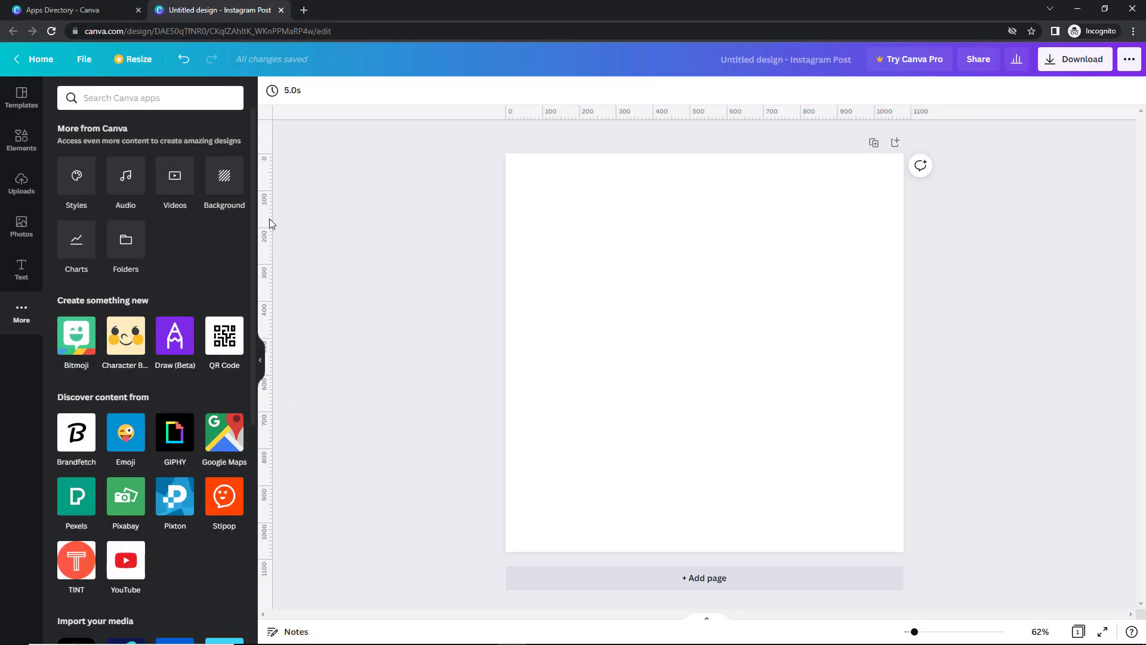
Try several page backgrounds from the Background library: pink, blue, the recently used peach-to-red gradient, and the green sports field.
{"action": "left_click", "coordinate": [225, 187]}
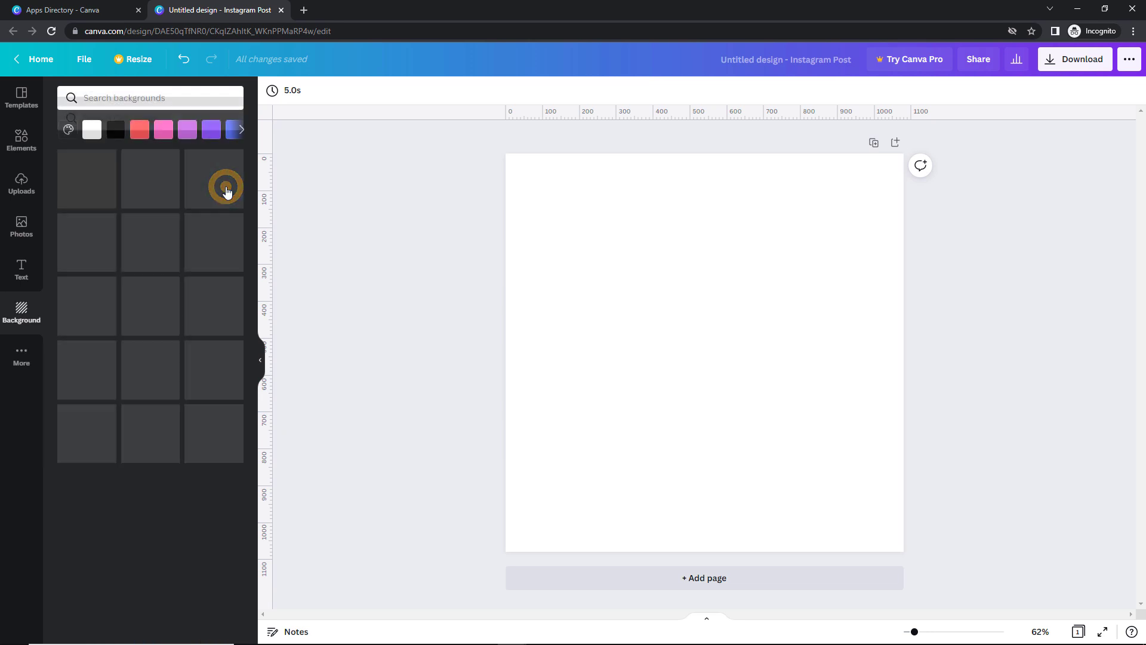
{"action": "left_click", "coordinate": [162, 132]}
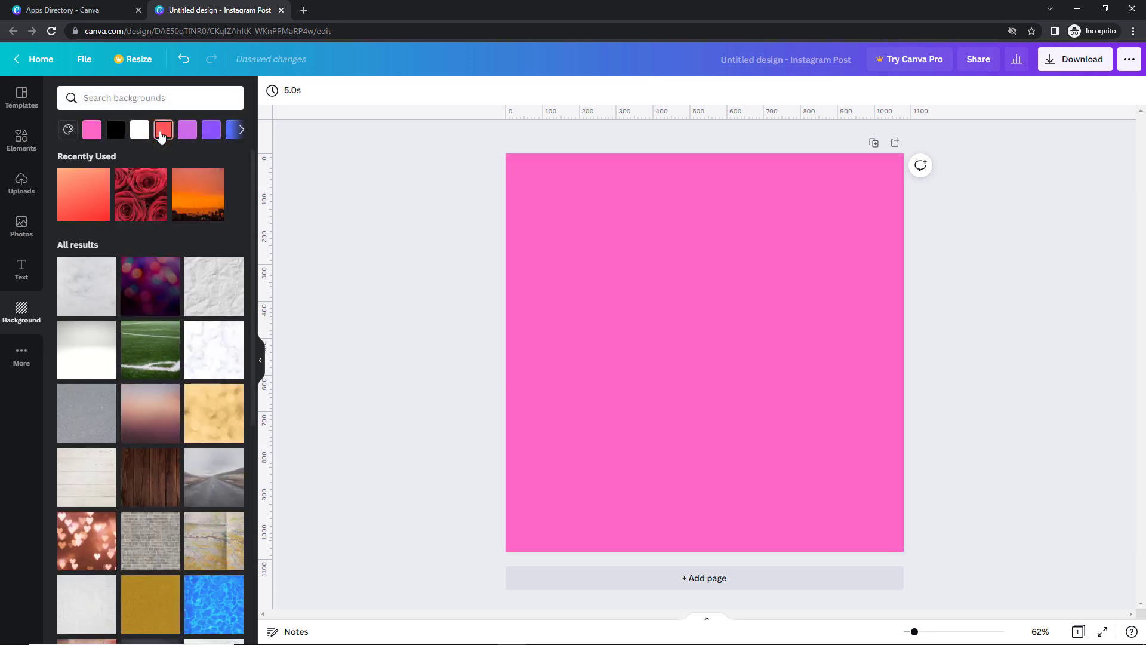
{"action": "left_click", "coordinate": [232, 130]}
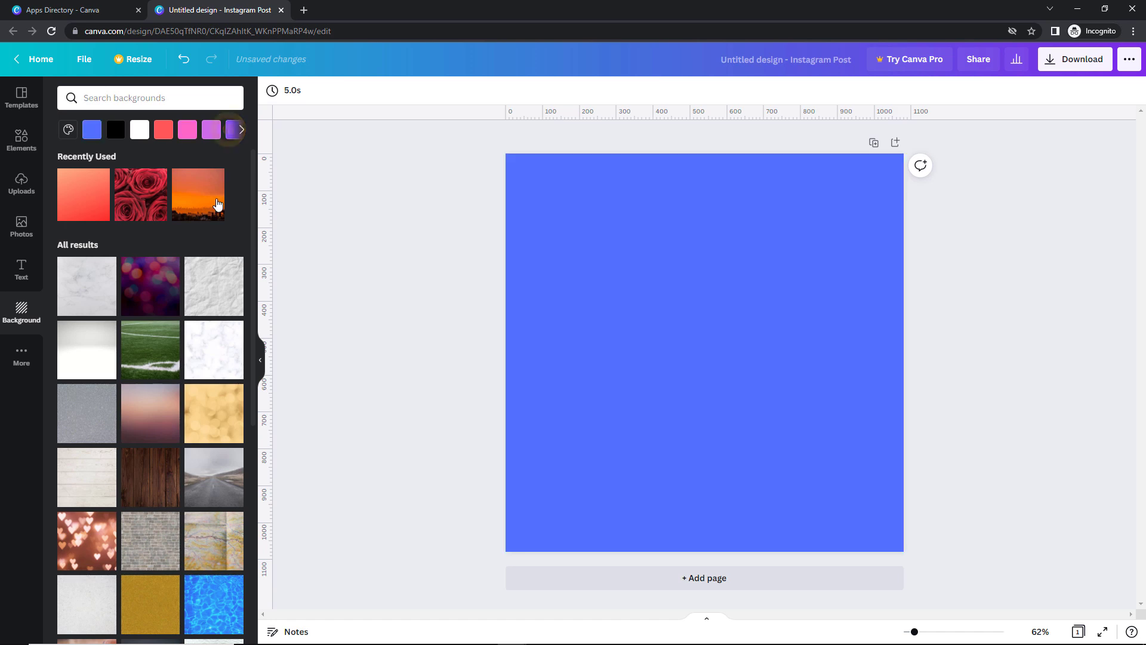
{"action": "left_click", "coordinate": [96, 205]}
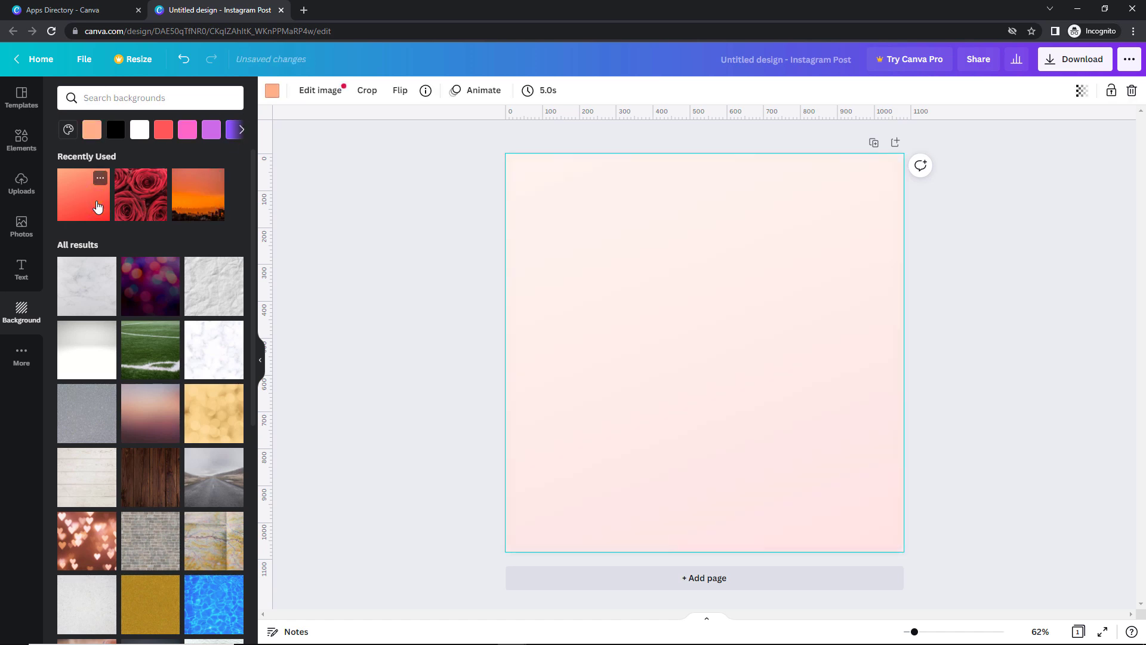
{"action": "left_click", "coordinate": [158, 361]}
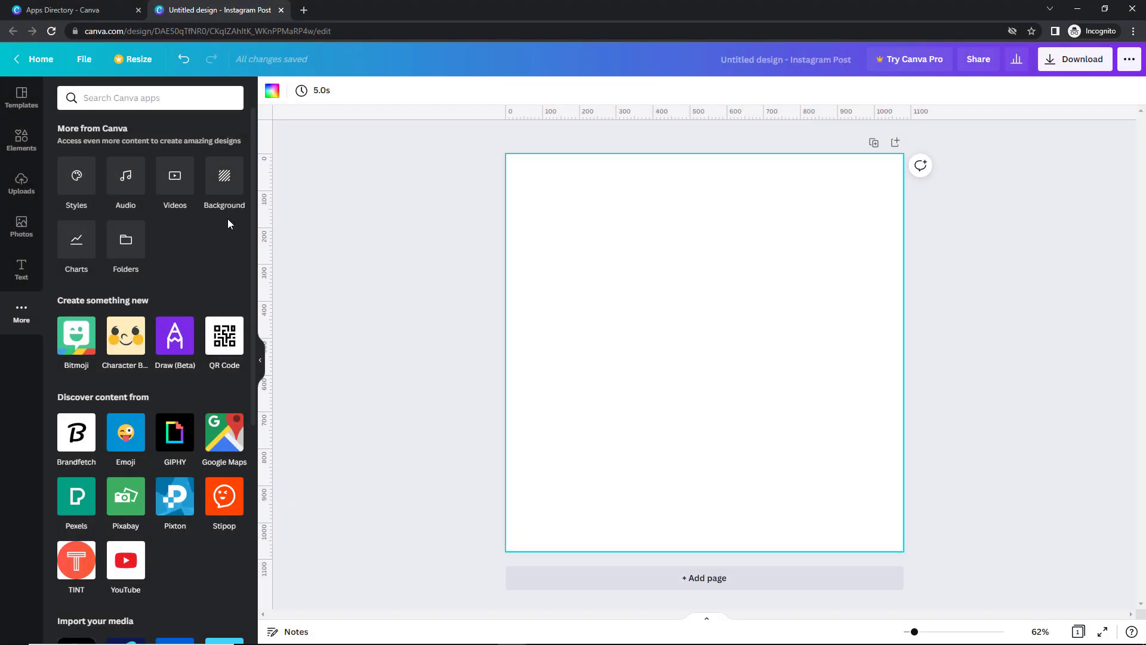
Add a progress dial chart to the page, set its line weight to 12, and increase its percentage.
{"action": "left_click", "coordinate": [76, 240]}
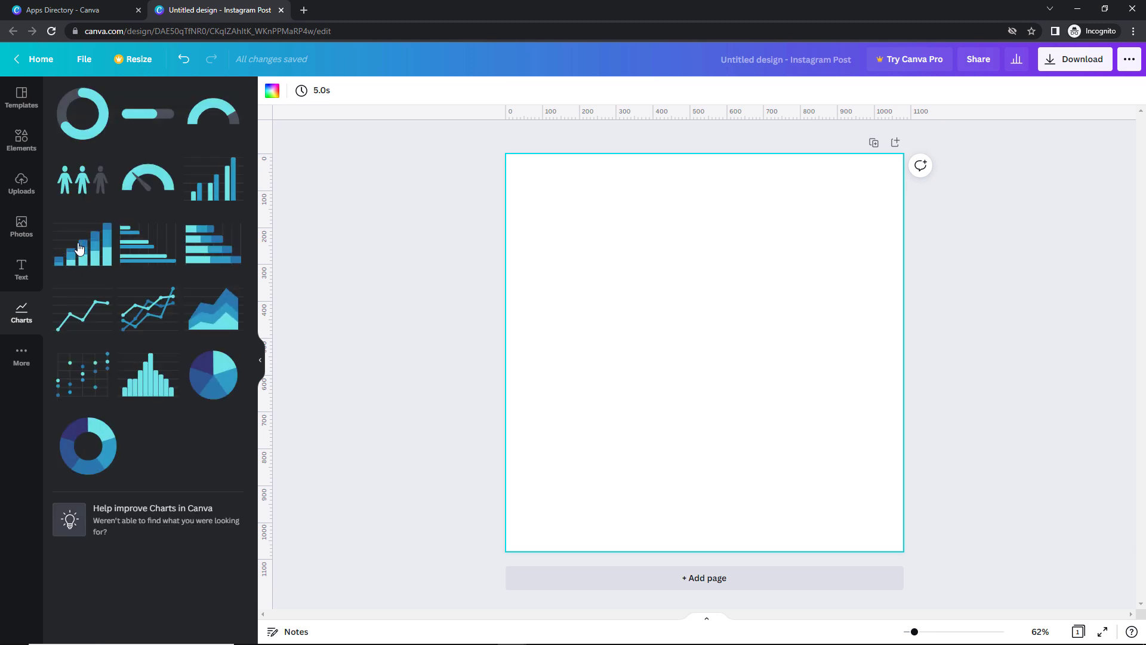
{"action": "left_click", "coordinate": [143, 170]}
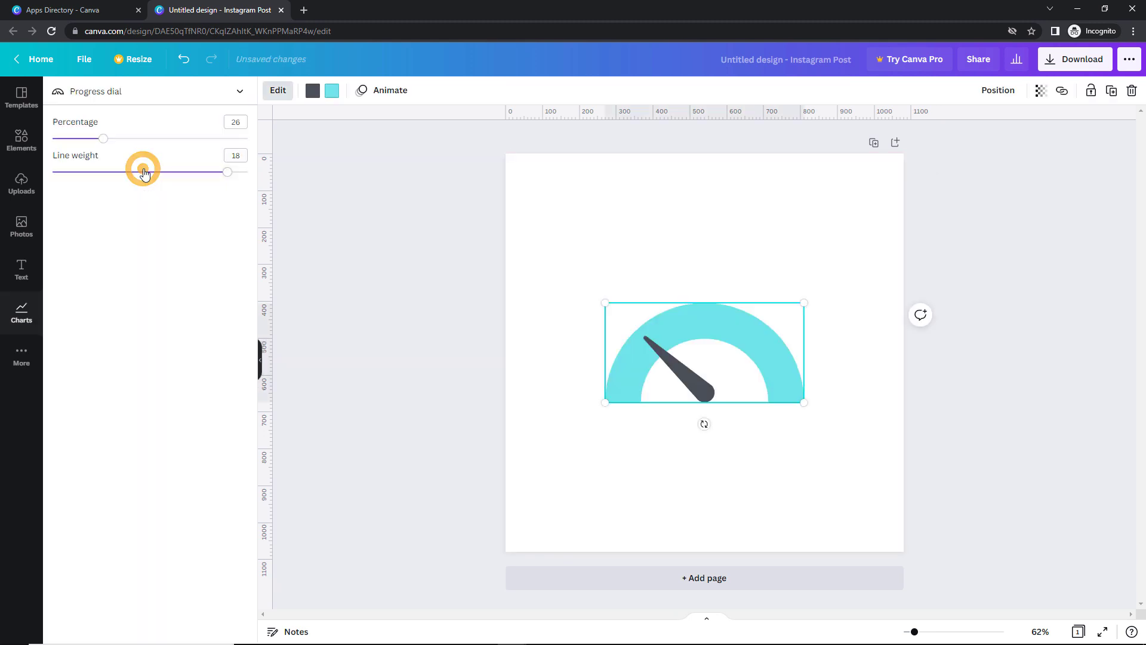
{"action": "left_click", "coordinate": [228, 174]}
{"action": "left_click_drag", "start_coordinate": [229, 176], "coordinate": [170, 183]}
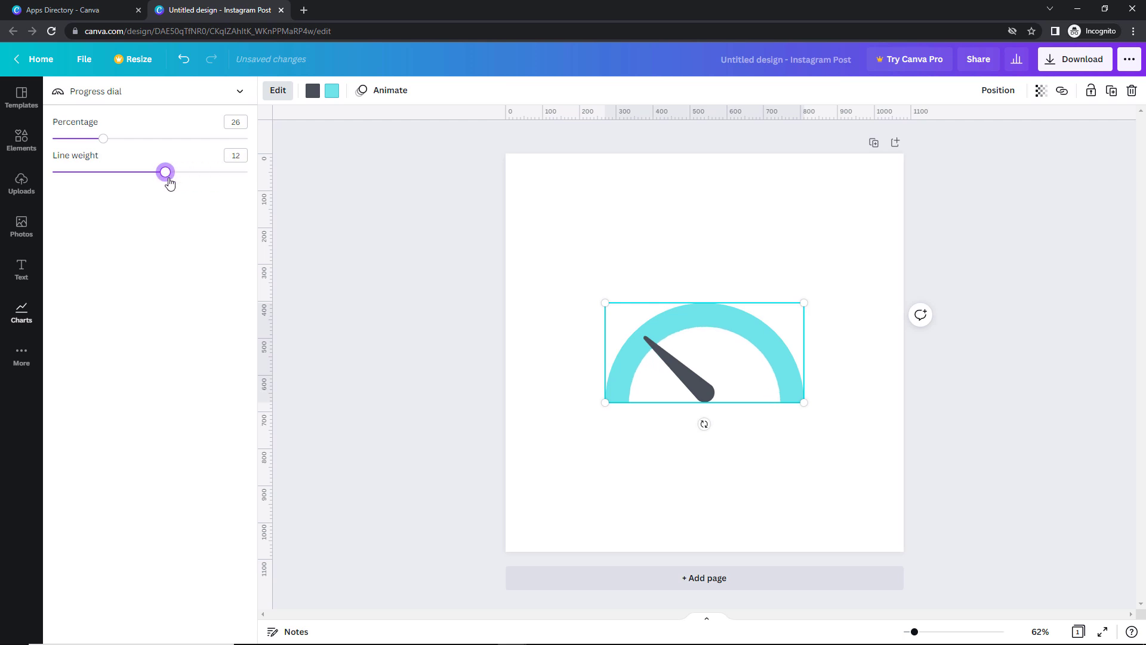
{"action": "left_click_drag", "start_coordinate": [103, 141], "coordinate": [156, 142]}
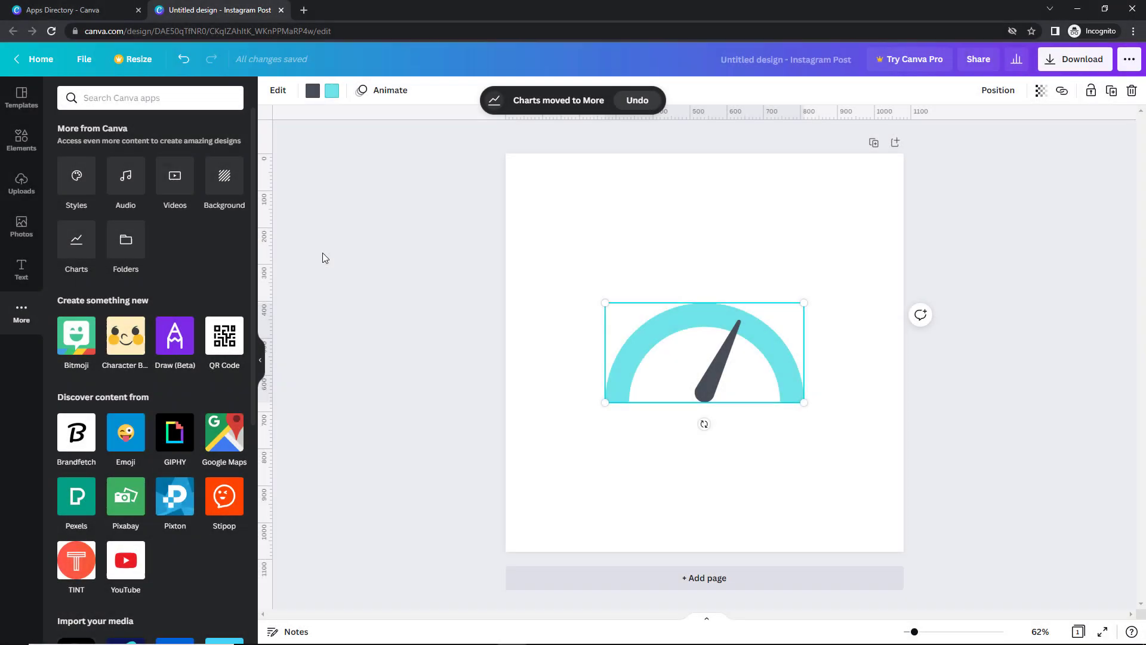
Open the Folders app and look through the remaining additional apps, down to those that import media.
{"action": "left_click", "coordinate": [126, 242]}
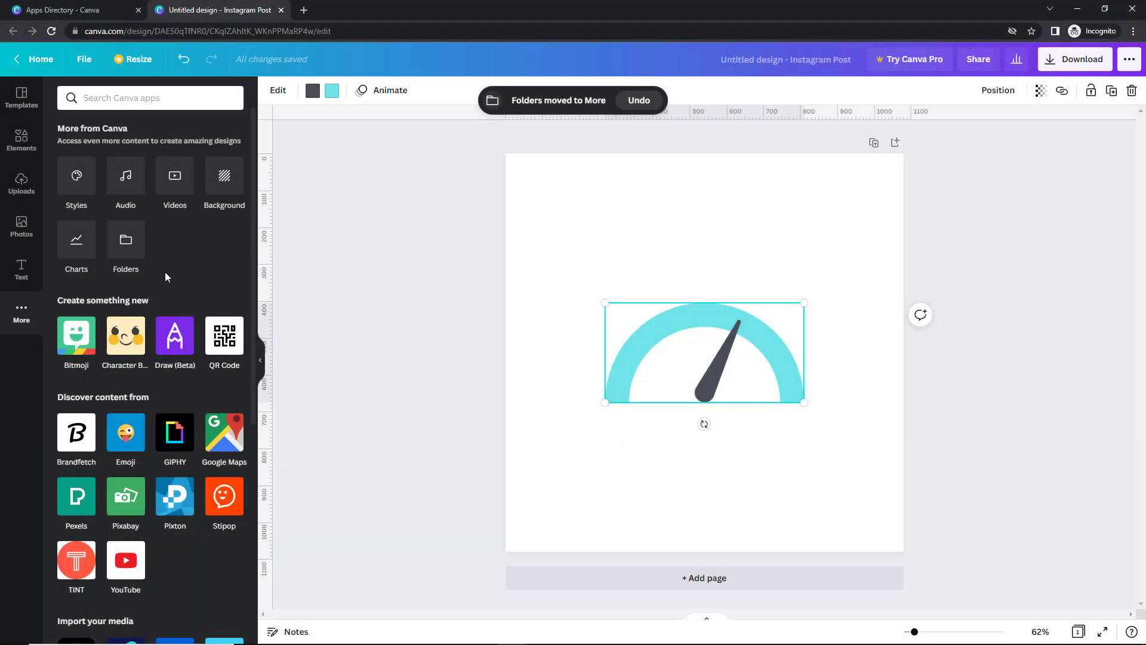
{"action": "scroll", "coordinate": [177, 267], "scroll_direction": "down", "scroll_amount": 5}
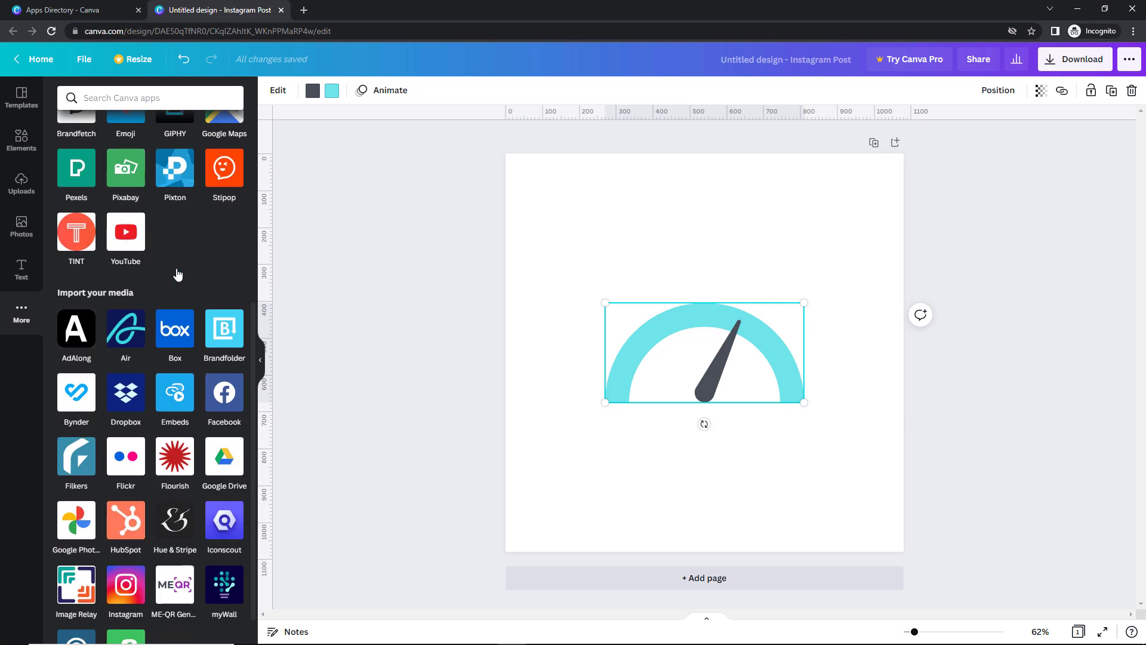
{"action": "scroll", "coordinate": [178, 274], "scroll_direction": "down", "scroll_amount": 1}
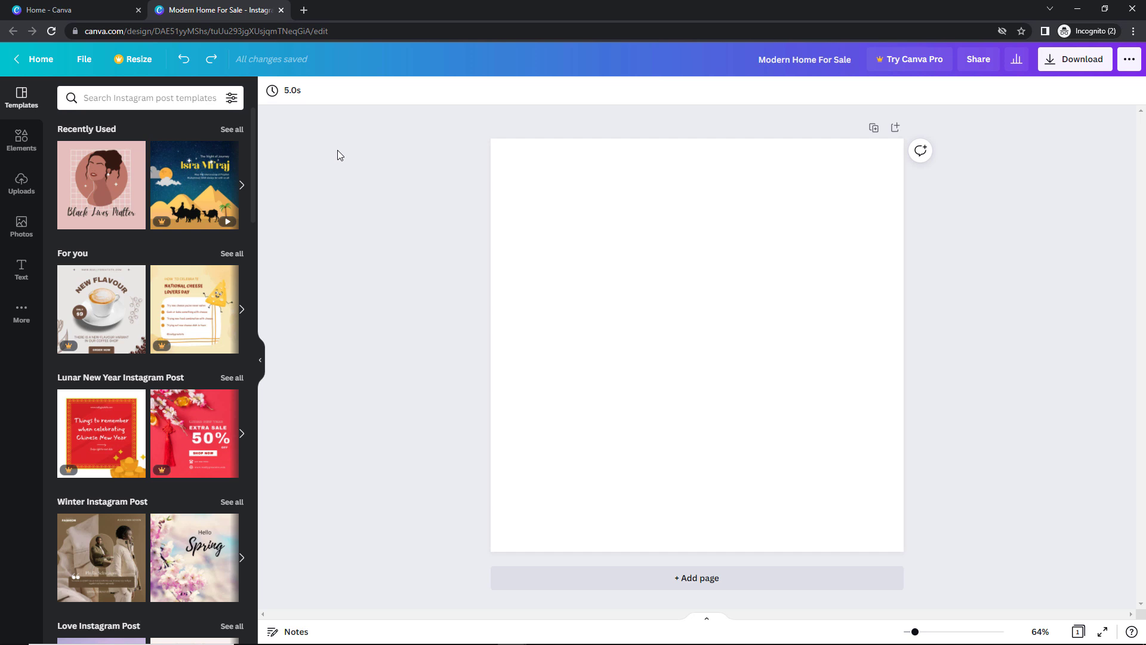
Search the Instagram post templates for "real estate" and apply the teal Modern Home For Sale template to the blank page.
{"action": "left_click", "coordinate": [185, 98]}
{"action": "type", "text": "real estate"}
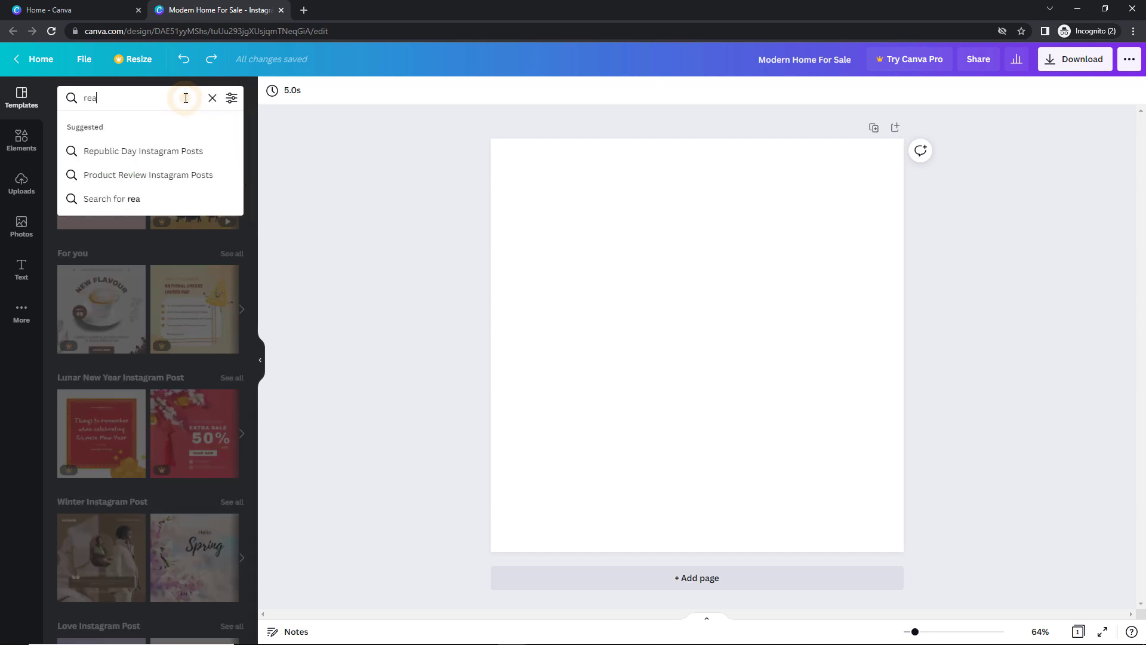
{"action": "left_click", "coordinate": [151, 151]}
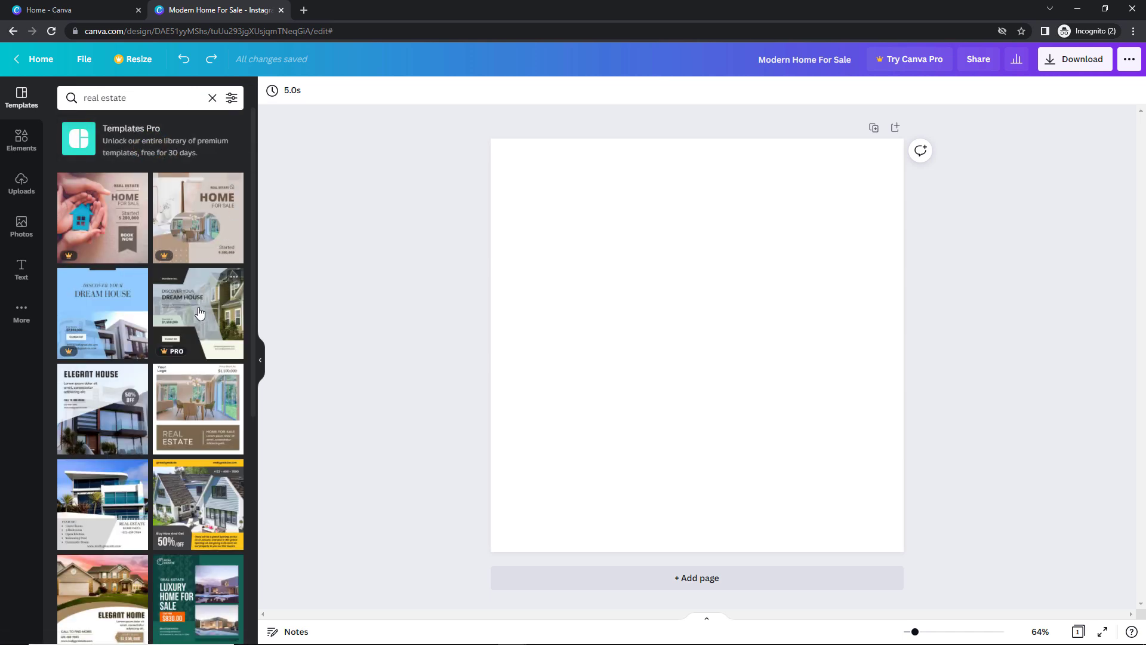
{"action": "scroll", "coordinate": [200, 312], "scroll_direction": "down", "scroll_amount": 3}
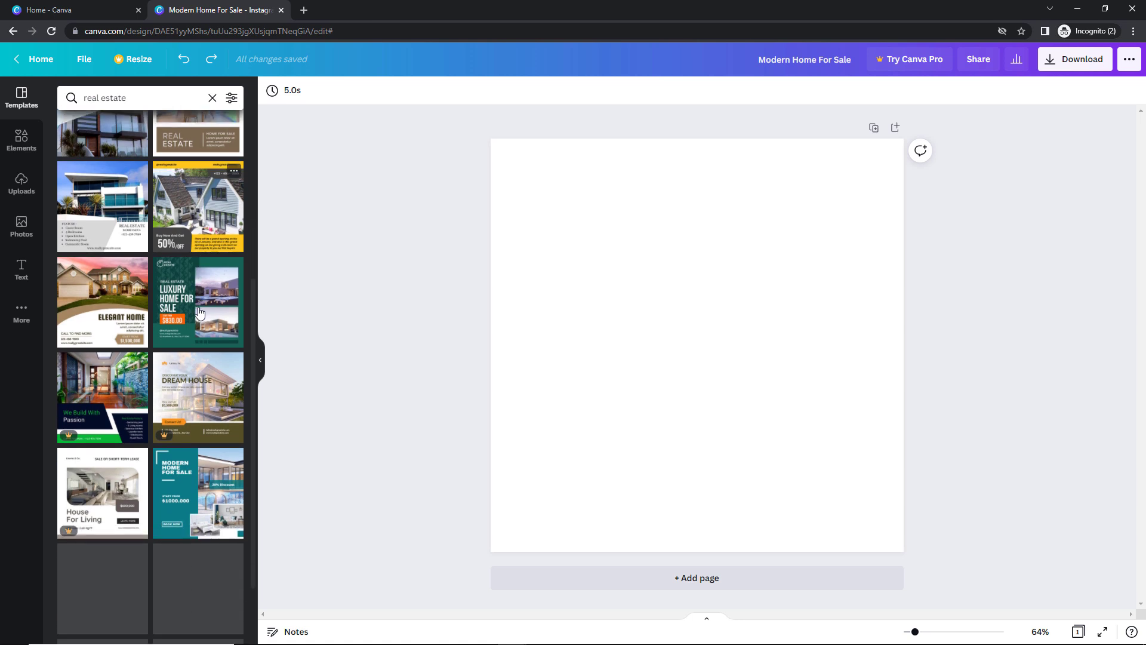
{"action": "scroll", "coordinate": [200, 313], "scroll_direction": "down", "scroll_amount": 3}
{"action": "scroll", "coordinate": [200, 312], "scroll_direction": "down", "scroll_amount": 2}
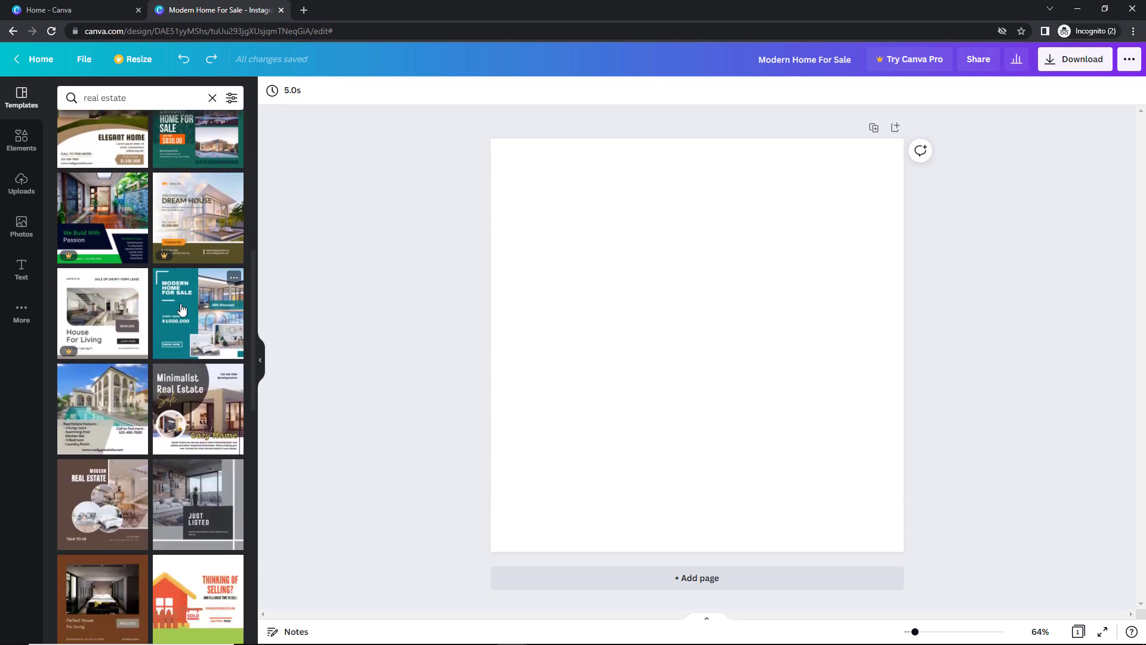
{"action": "left_click_drag", "start_coordinate": [182, 310], "coordinate": [477, 200]}
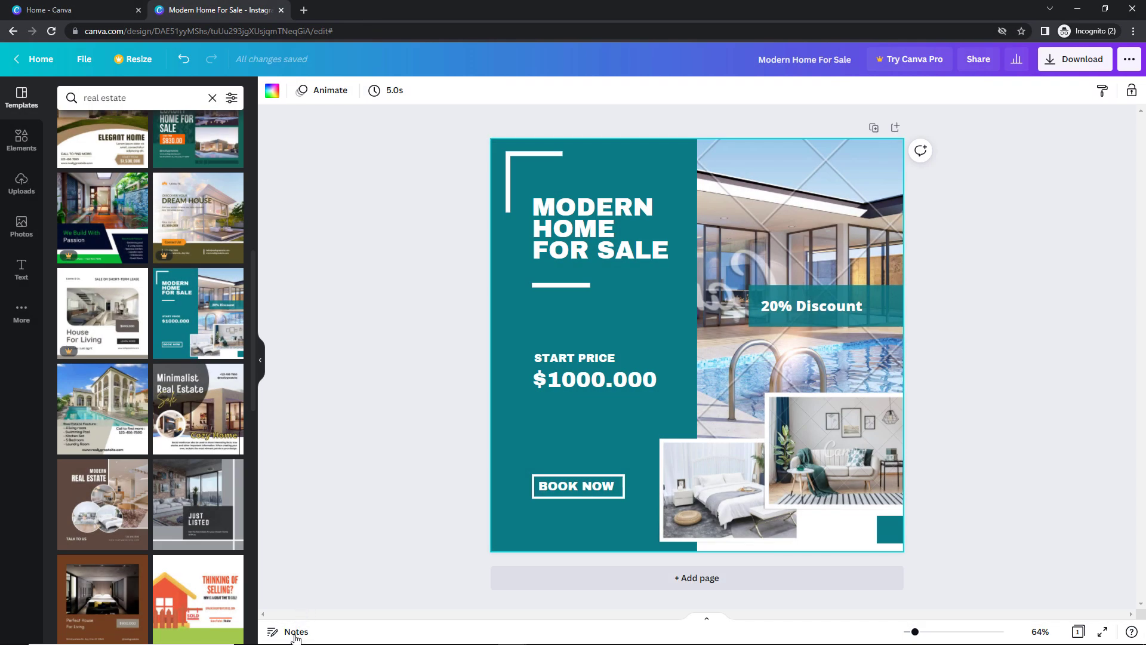
Open the page notes and try zooming the design to 80% and back to 64%.
{"action": "left_click", "coordinate": [294, 633]}
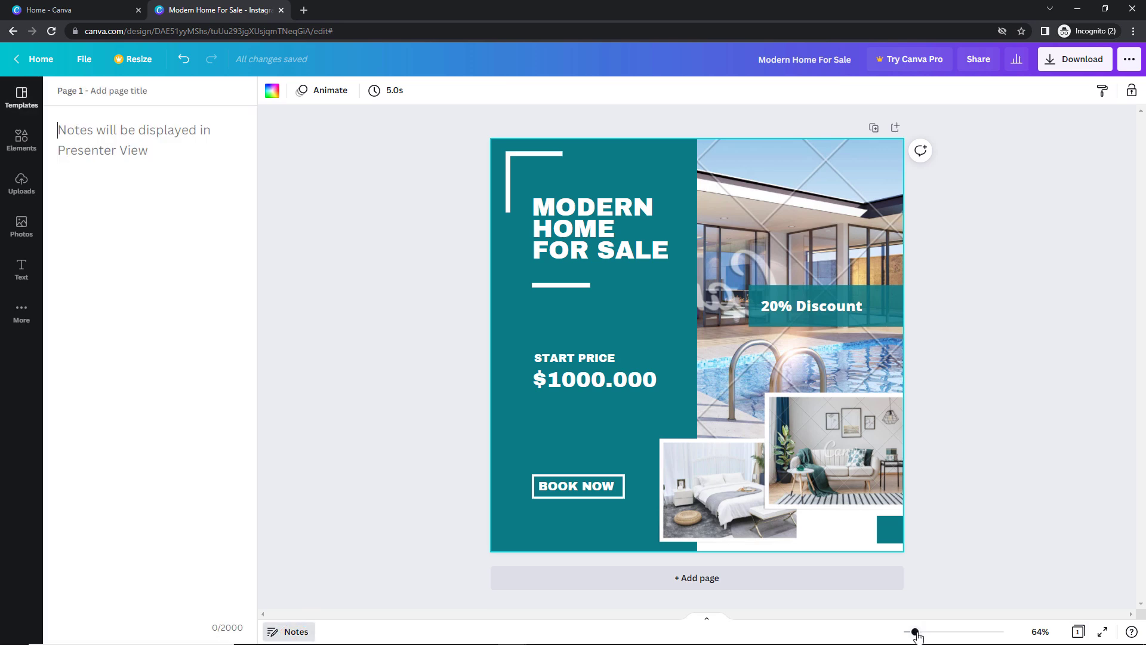
{"action": "left_click_drag", "start_coordinate": [918, 637], "coordinate": [918, 634]}
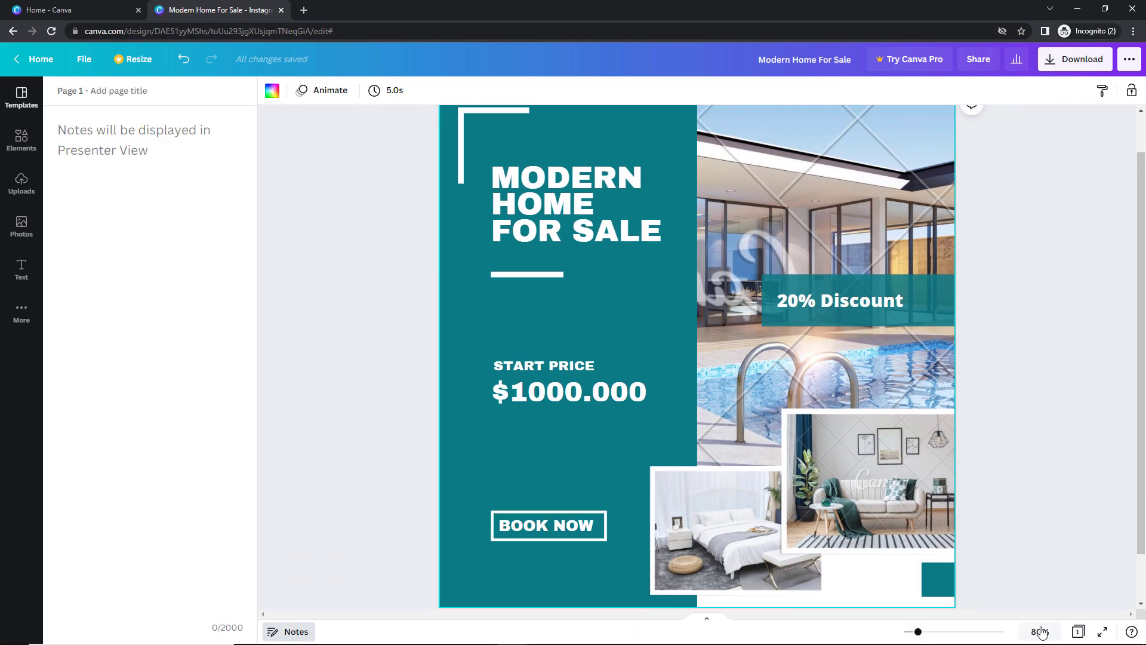
{"action": "left_click", "coordinate": [1042, 631]}
{"action": "left_click", "coordinate": [1036, 583]}
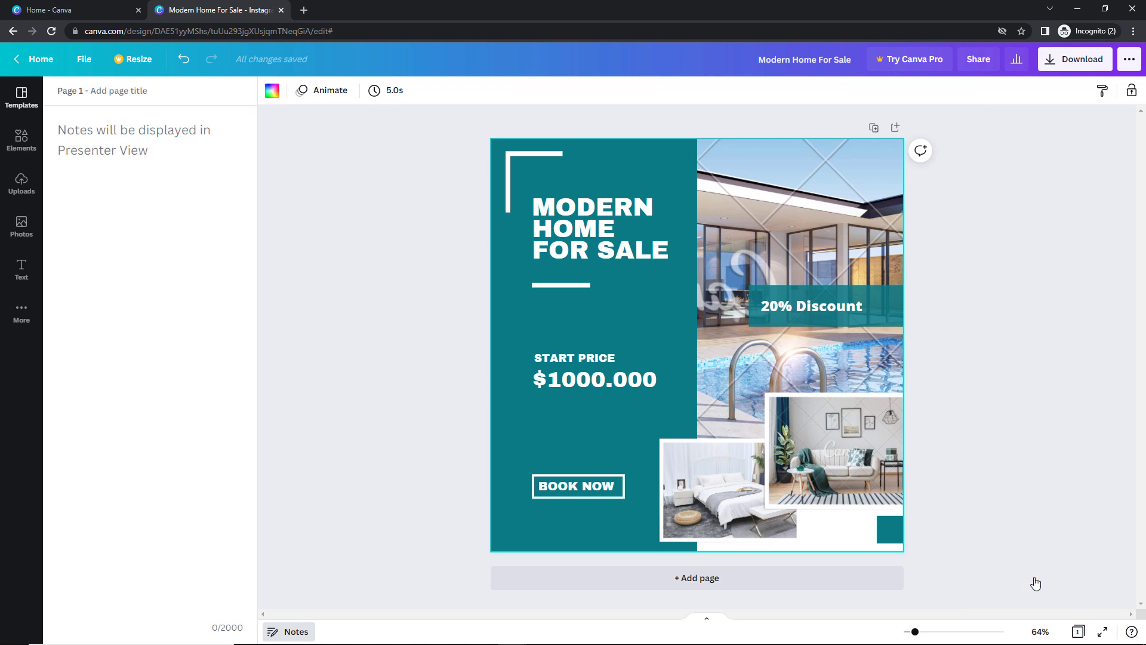
Preview the design in the page grid view and in full screen, returning to the editor.
{"action": "left_click", "coordinate": [1079, 634]}
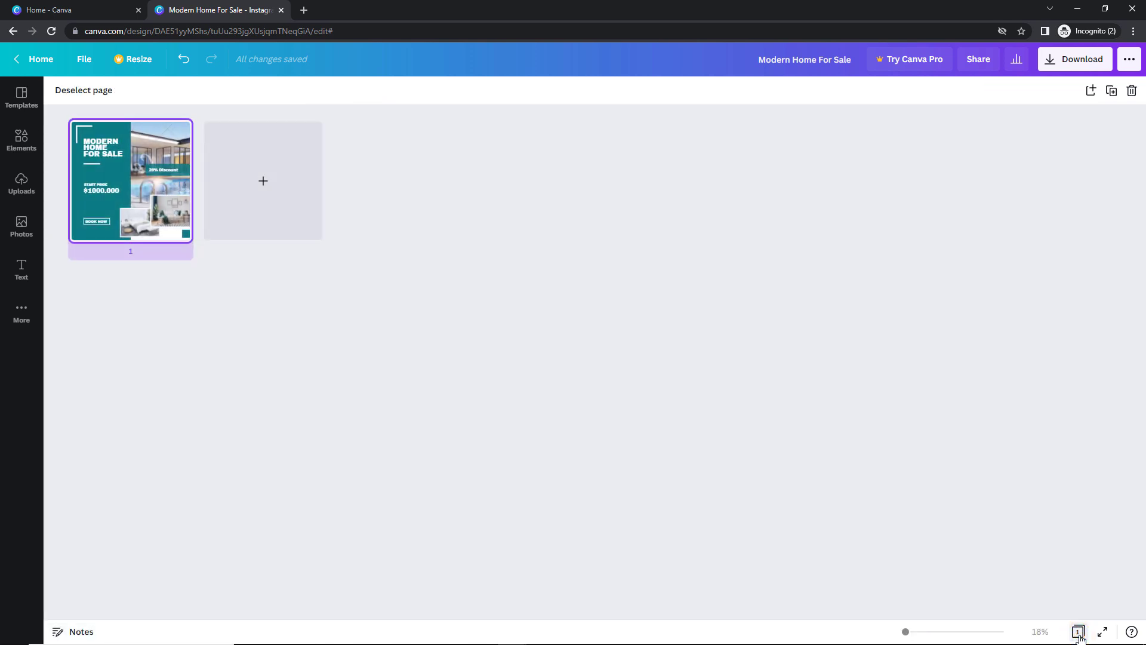
{"action": "left_click", "coordinate": [1079, 634]}
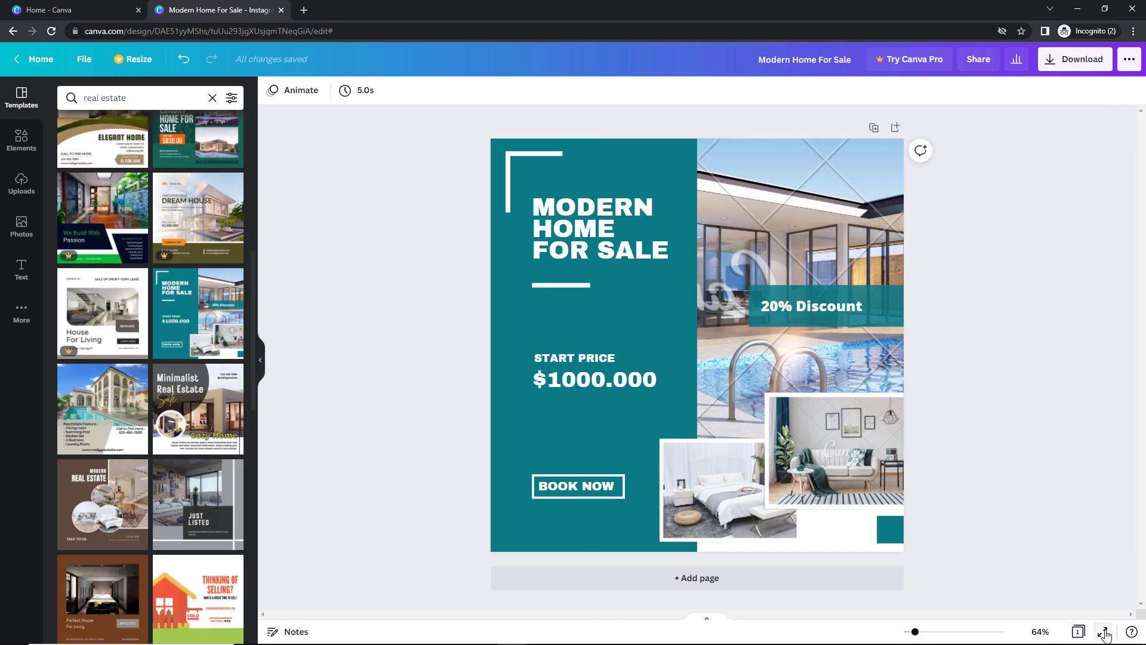
{"action": "left_click", "coordinate": [1103, 632]}
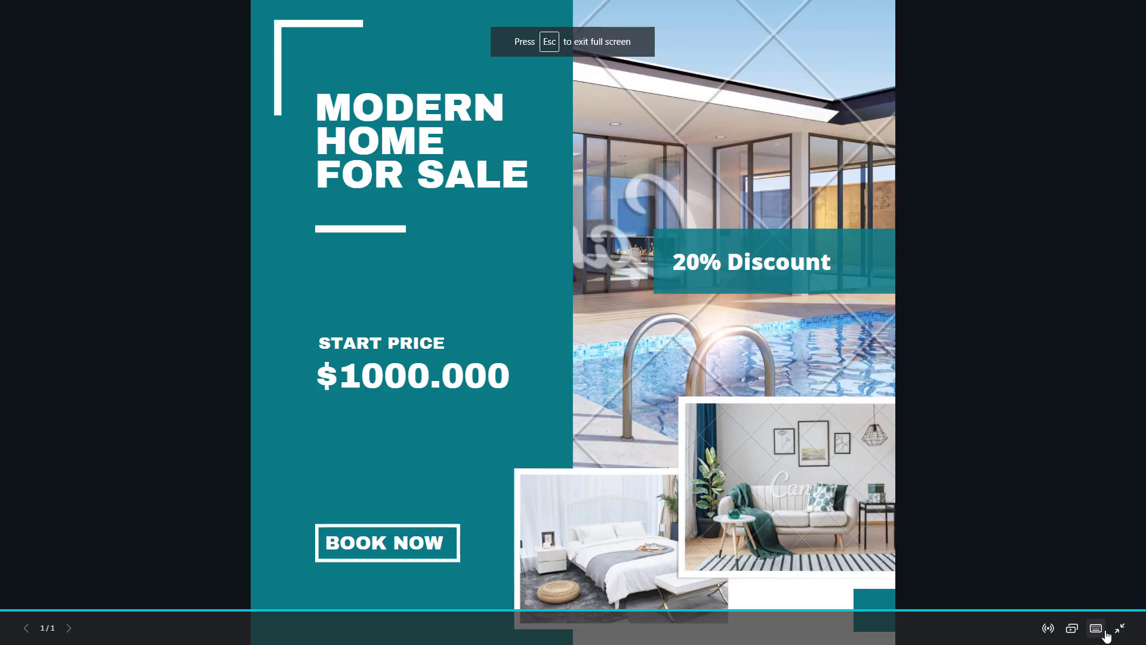
{"action": "key", "text": "Escape"}
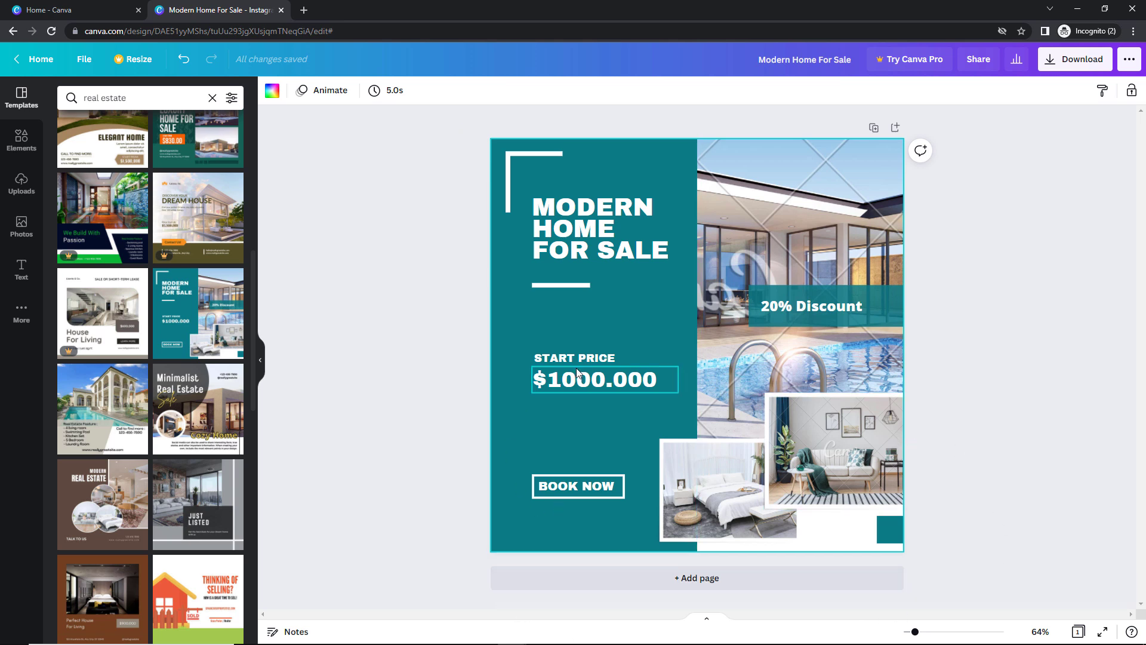
Compare the editing options offered for the Modern Home For Sale heading, the pool photo, the teal block, and the bedroom photo.
{"action": "left_click", "coordinate": [606, 242]}
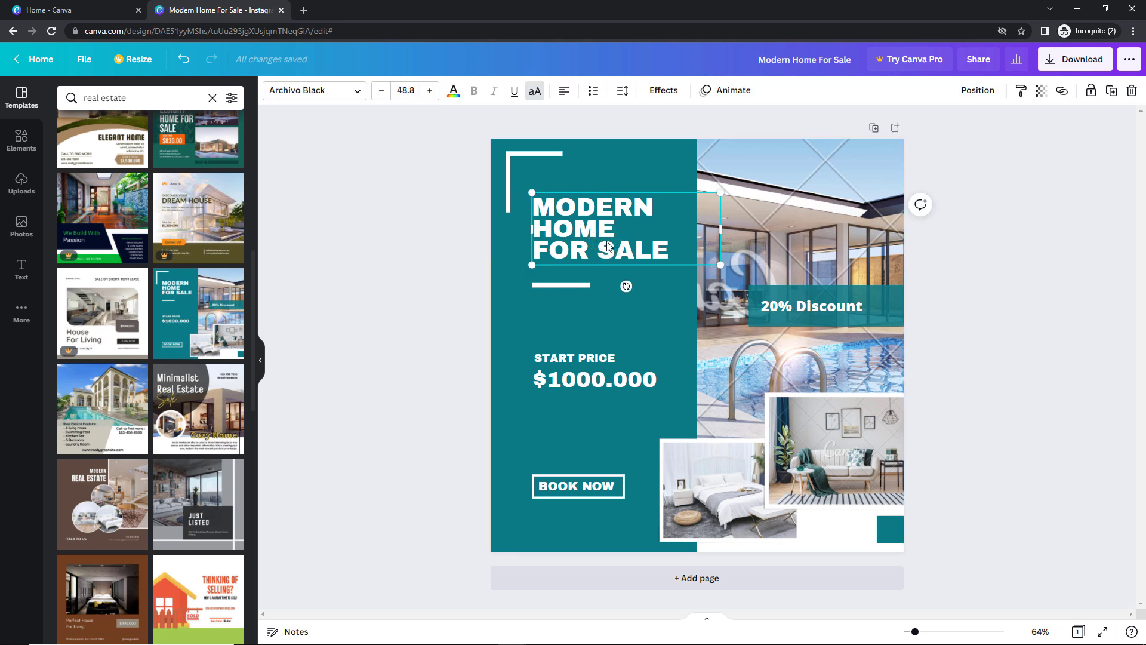
{"action": "left_click", "coordinate": [797, 227]}
{"action": "left_click", "coordinate": [618, 536]}
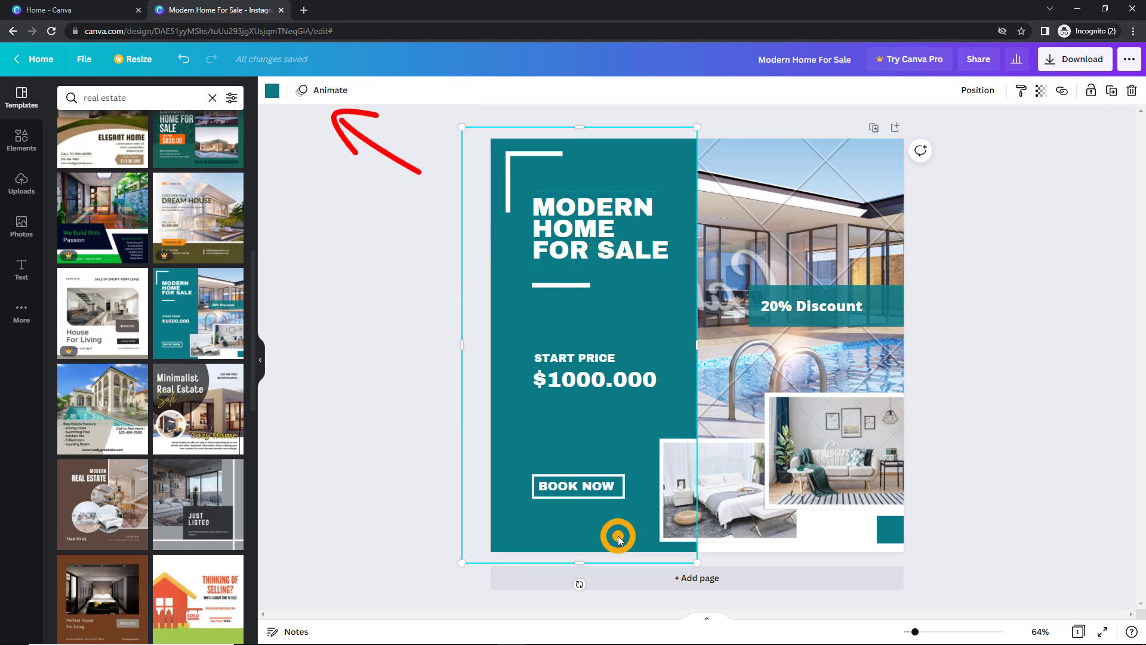
{"action": "left_click", "coordinate": [759, 531]}
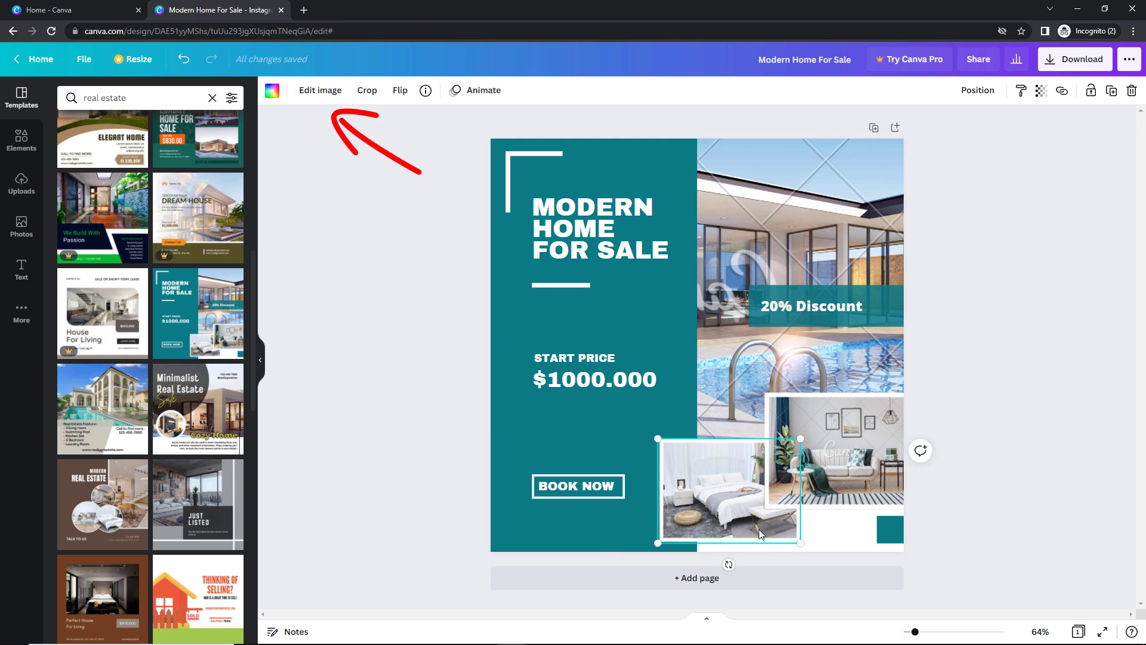
Change the fill of the large teal block behind the heading to coral red from the default colours.
{"action": "left_click", "coordinate": [655, 159]}
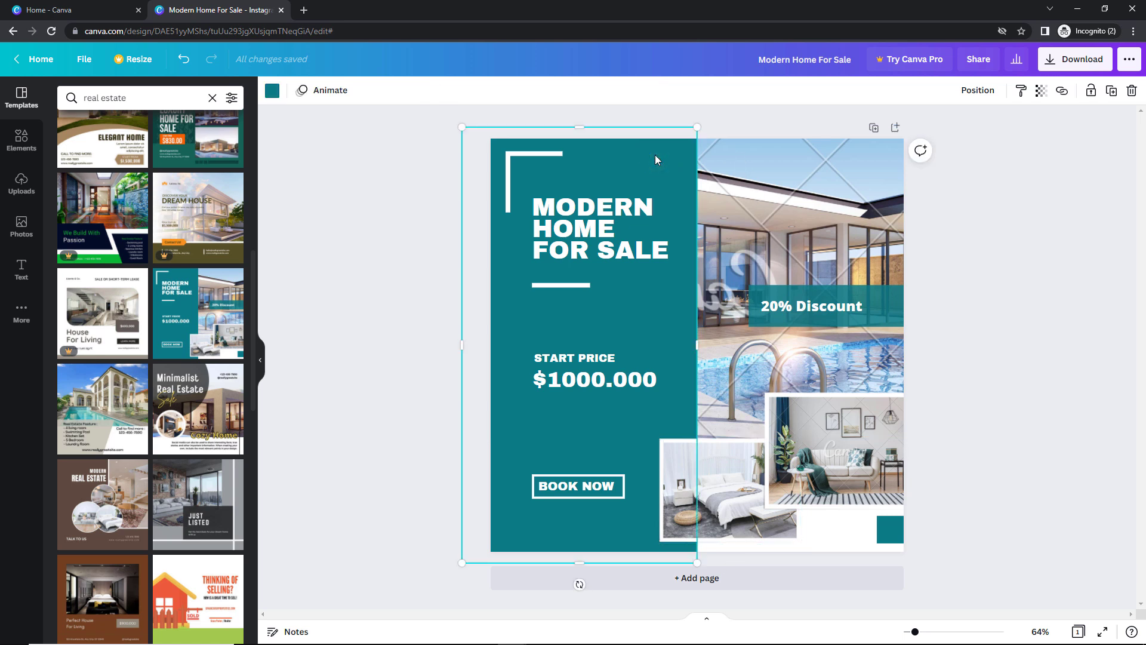
{"action": "left_click", "coordinate": [272, 92]}
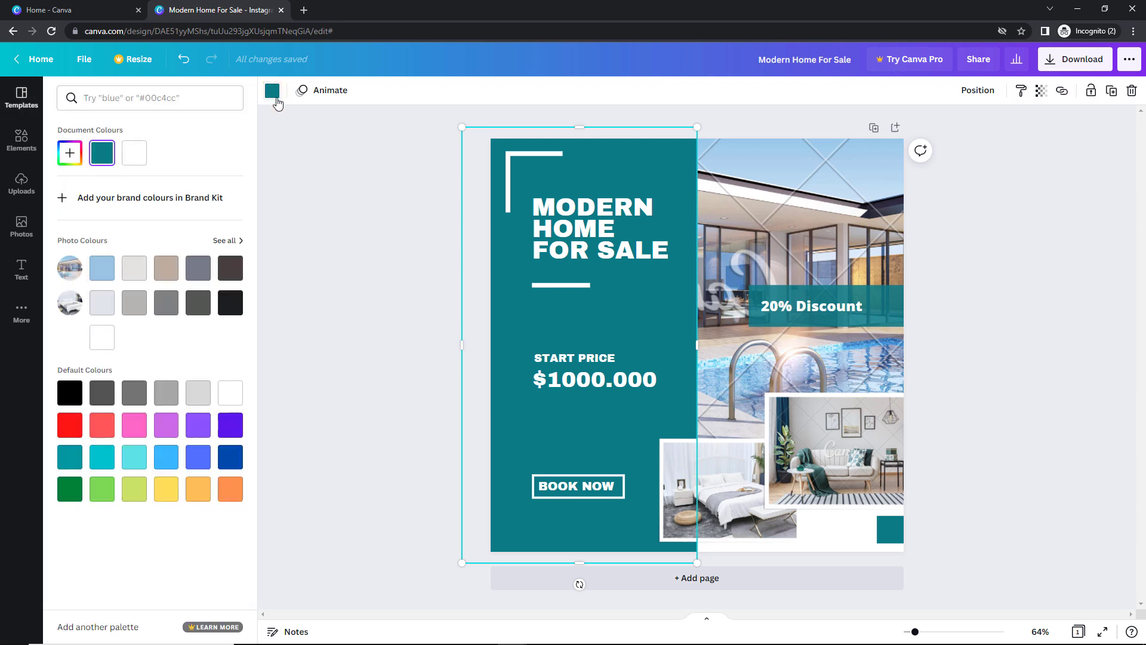
{"action": "left_click", "coordinate": [103, 425]}
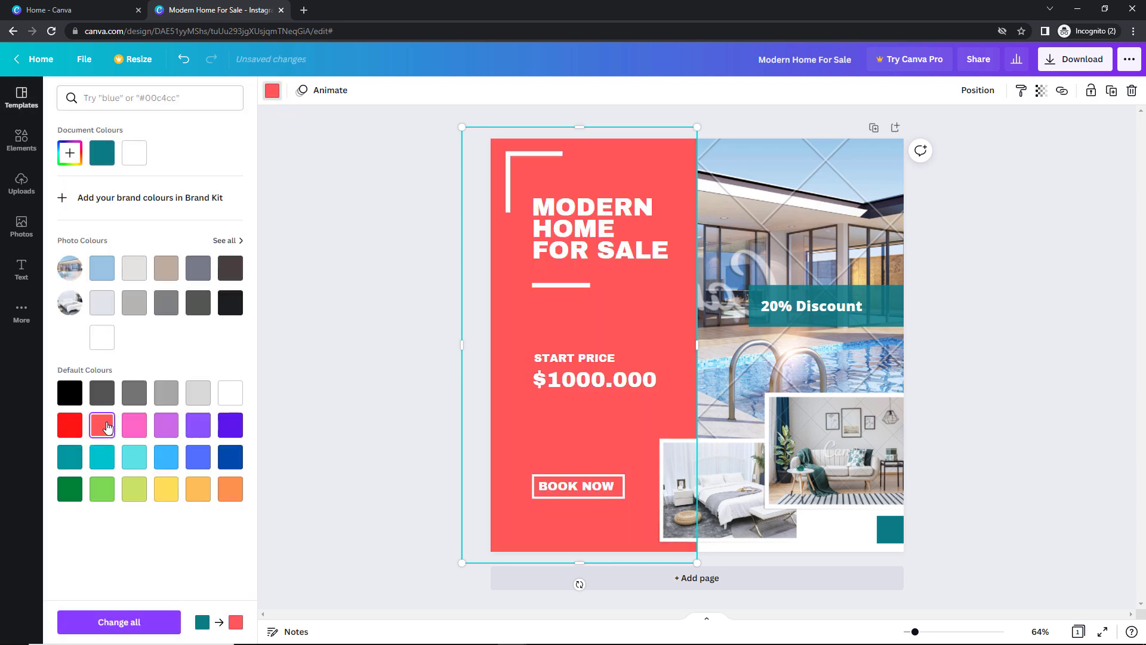
Change the fill of the 20% Discount banner and the small teal square below the photos to light orange from the default colours.
{"action": "left_click", "coordinate": [893, 307]}
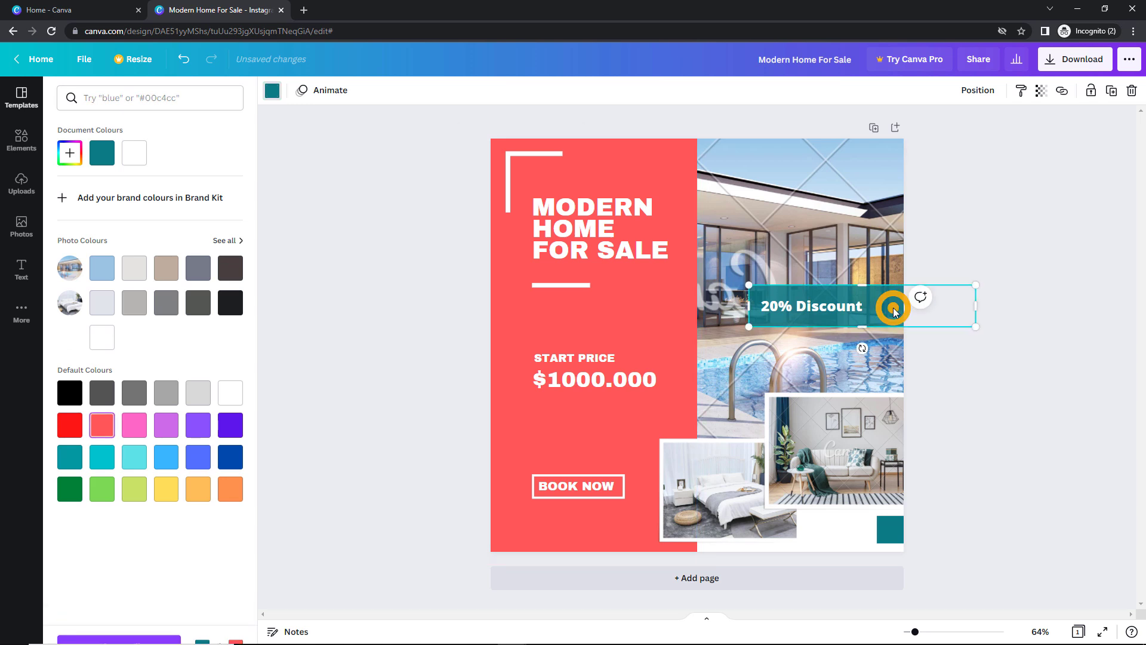
{"action": "left_click", "coordinate": [198, 490]}
{"action": "left_click", "coordinate": [890, 529]}
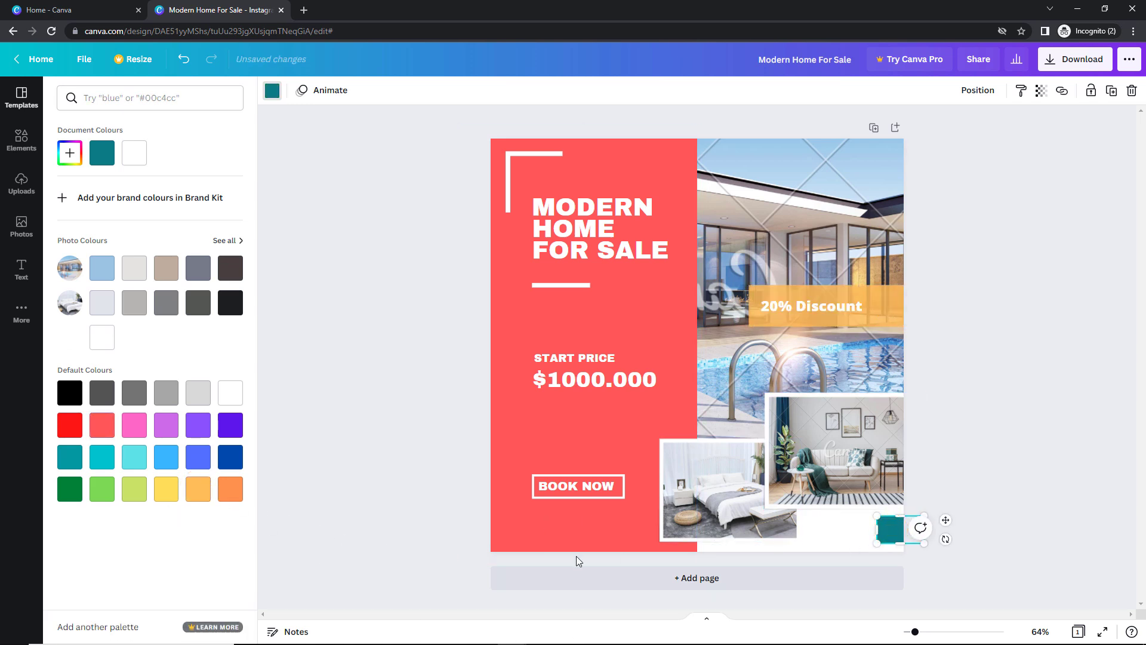
{"action": "left_click", "coordinate": [198, 490]}
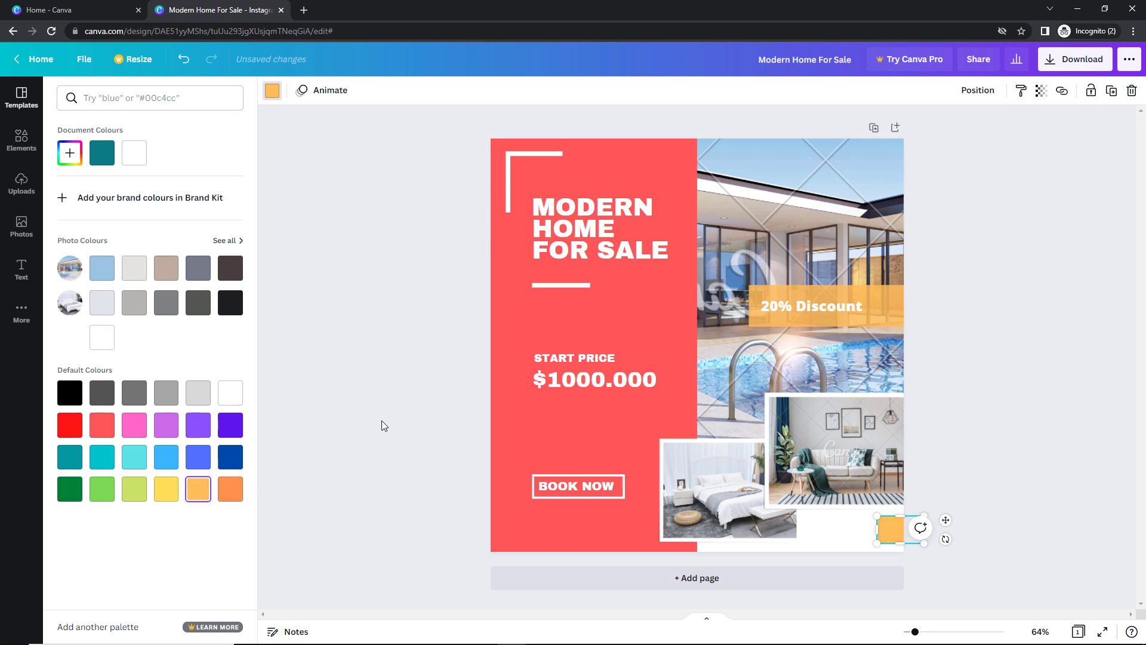
Replace the word HOME with CONDO in the Modern Home For Sale heading.
{"action": "double_click", "coordinate": [572, 228]}
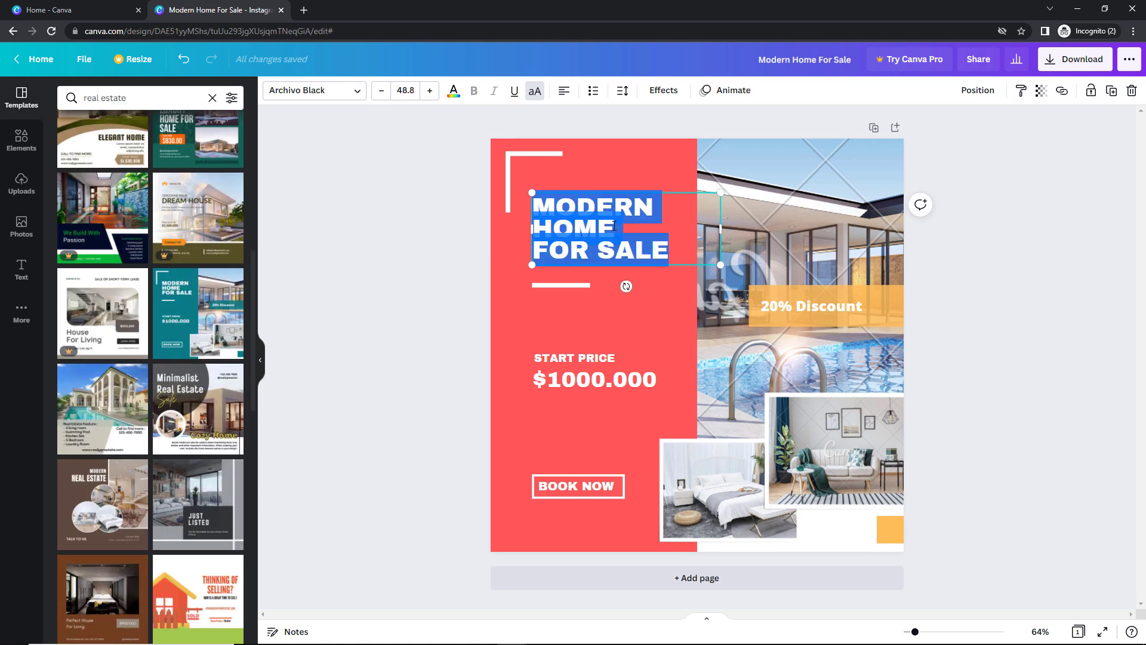
{"action": "left_click", "coordinate": [616, 228]}
{"action": "key", "text": "BackSpace"}
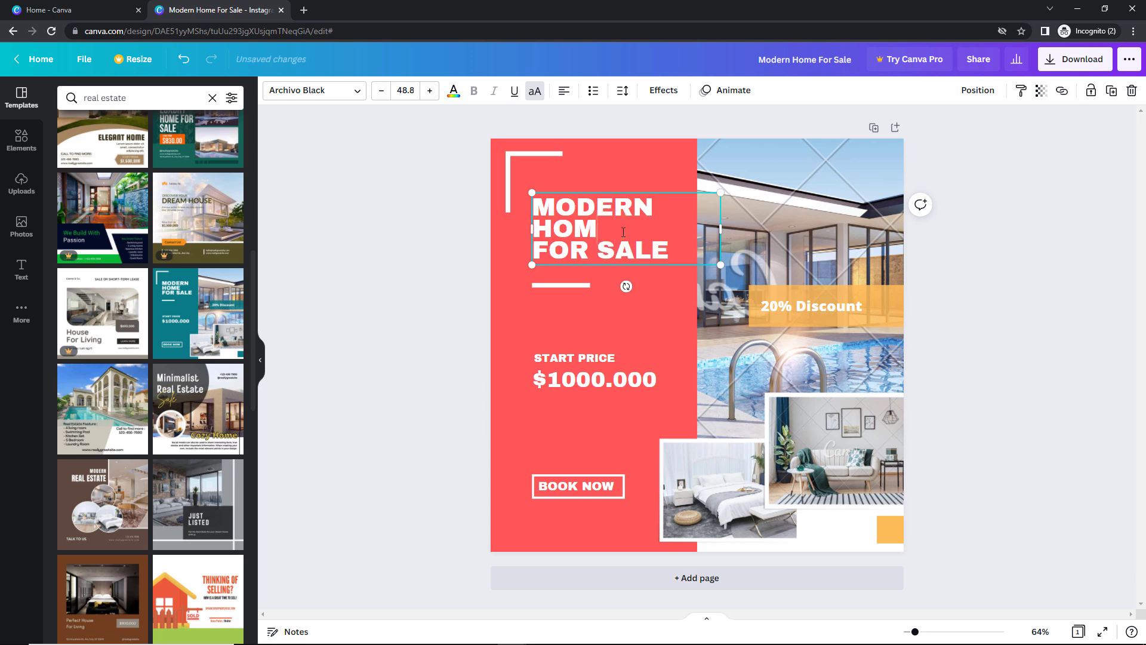
{"action": "key", "text": "BackSpace"}
{"action": "key", "text": "BackSpace"}
{"action": "key", "text": "BackSpace"}
{"action": "type", "text": "CONDO"}
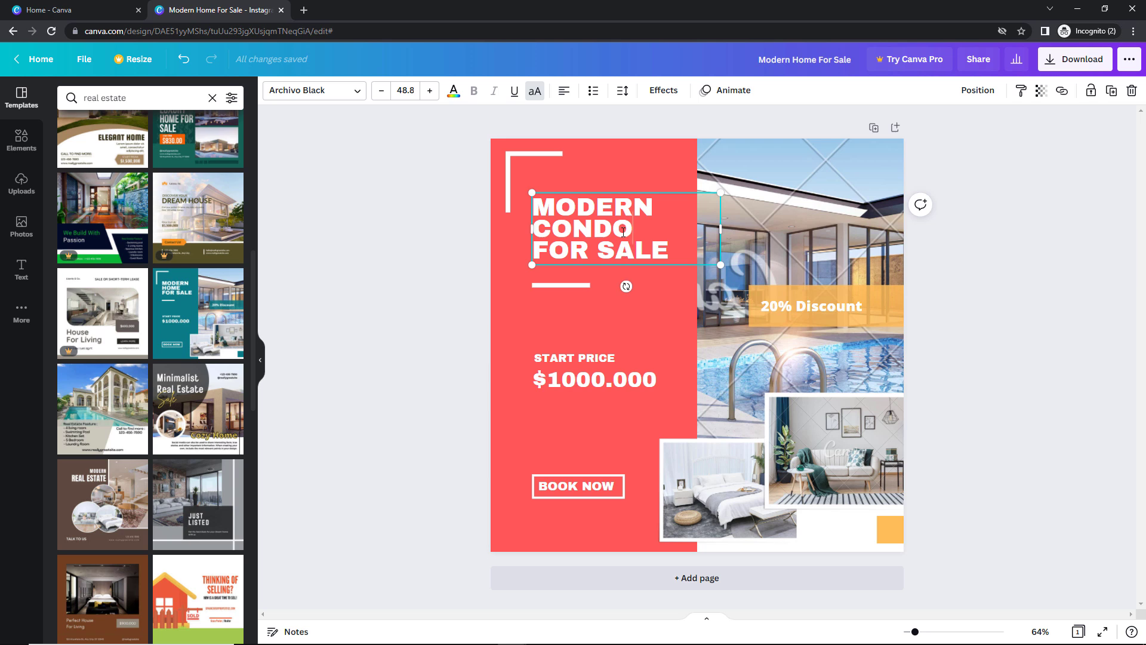
Set the word CONDO in the heading to Open Sans Extra Bold at size 55.8.
{"action": "left_click", "coordinate": [356, 94]}
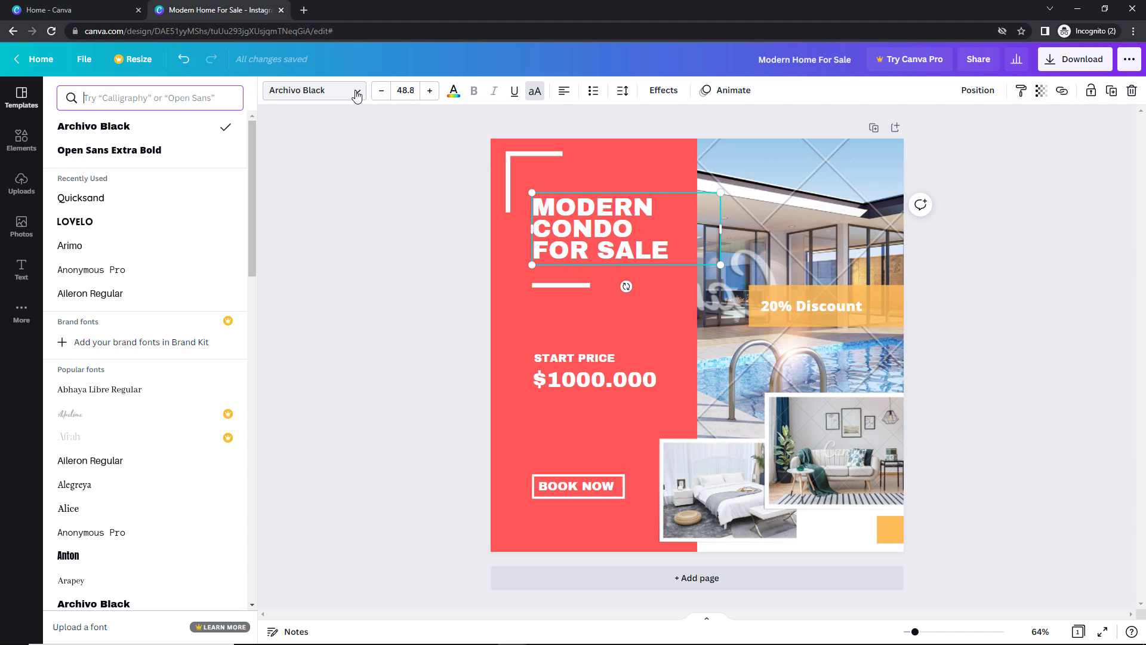
{"action": "left_click", "coordinate": [146, 157]}
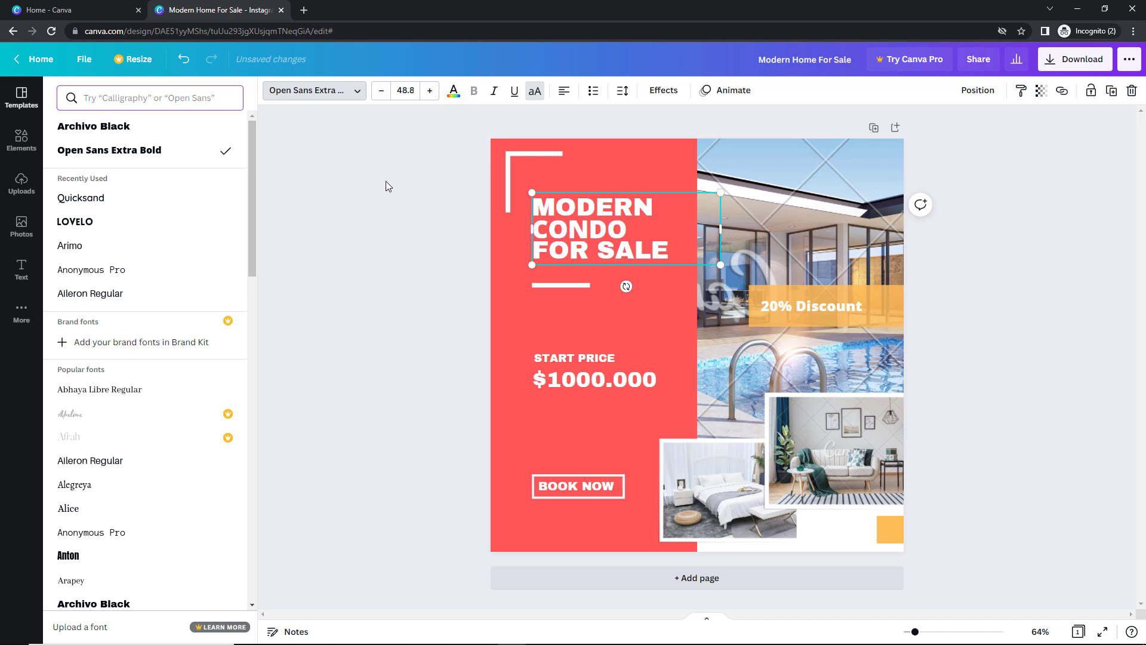
{"action": "left_click", "coordinate": [429, 90]}
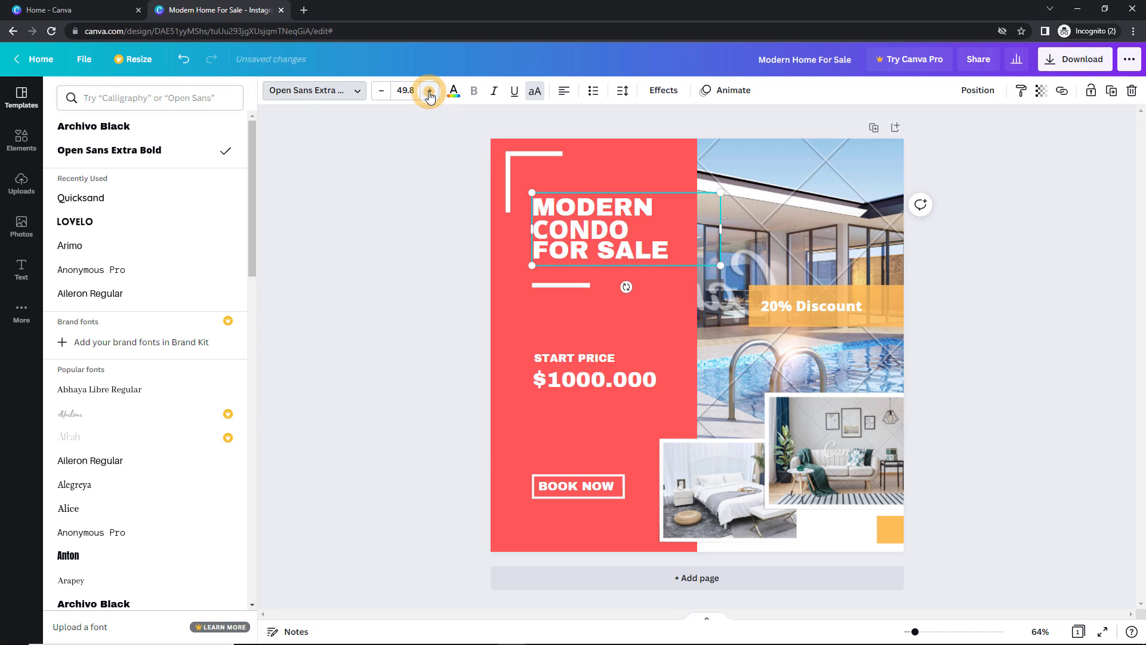
{"action": "left_click", "coordinate": [430, 91]}
{"action": "left_click", "coordinate": [430, 91]}
{"action": "left_click", "coordinate": [430, 91]}
{"action": "left_click", "coordinate": [430, 91]}
{"action": "left_click", "coordinate": [430, 91]}
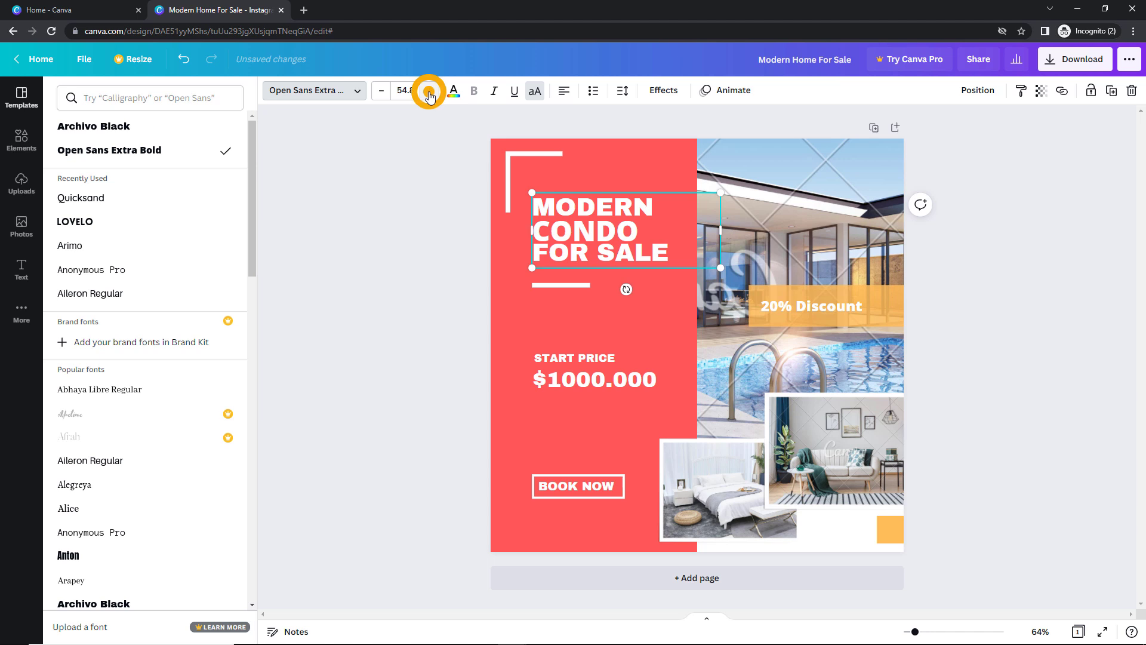
{"action": "left_click", "coordinate": [429, 91]}
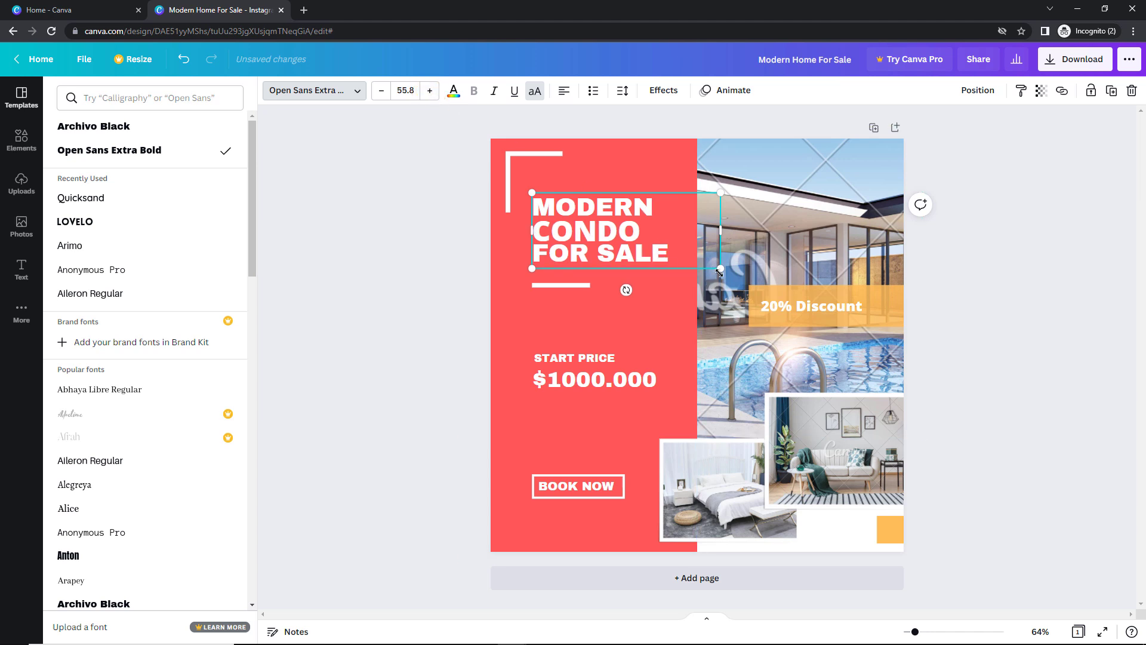
Scale up the heading until CONDO is about size 68.3, and slightly enlarge the living room photo.
{"action": "left_click_drag", "start_coordinate": [720, 268], "coordinate": [763, 287]}
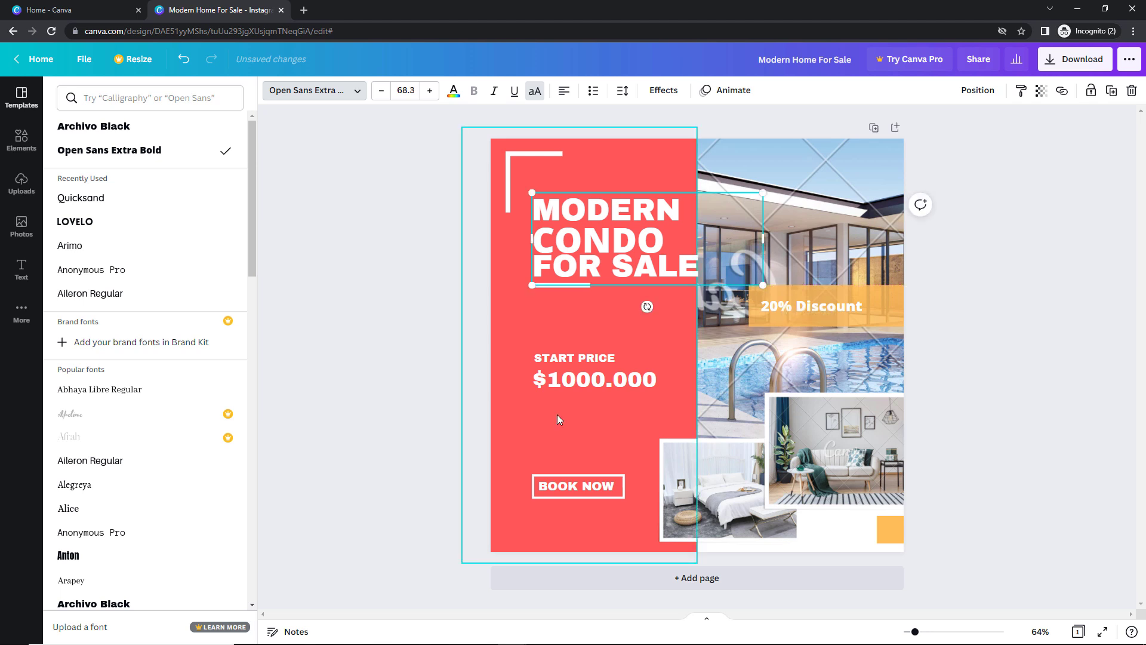
{"action": "left_click", "coordinate": [815, 415]}
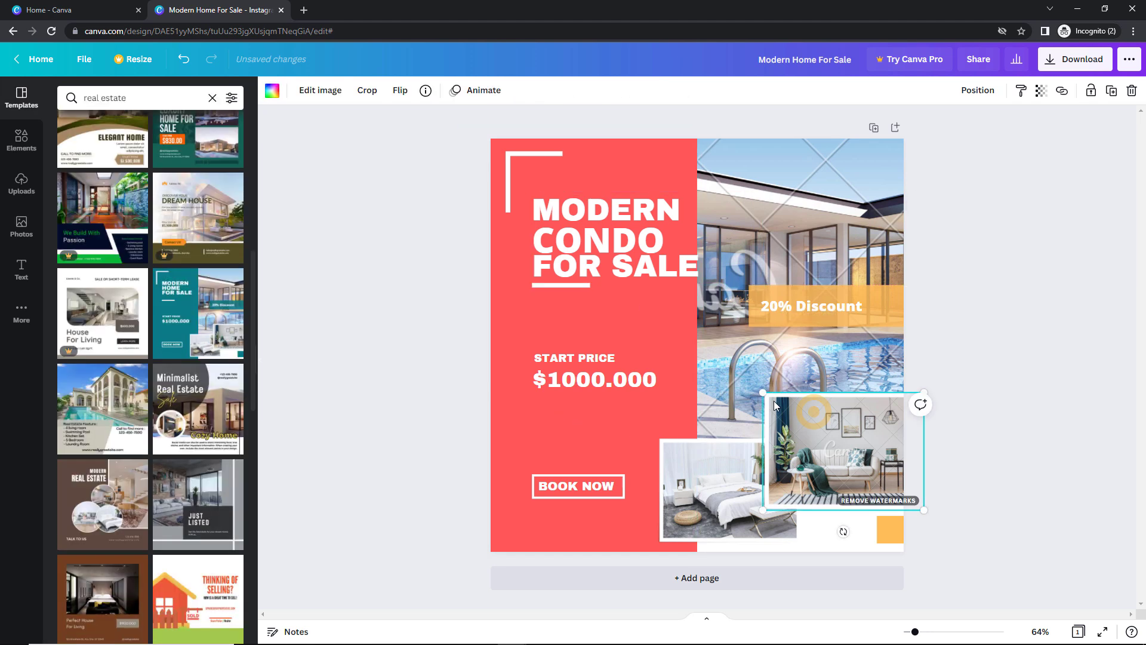
{"action": "mouse_move", "coordinate": [761, 392]}
{"action": "left_mouse_down"}
{"action": "mouse_move", "coordinate": [732, 374]}
{"action": "mouse_move", "coordinate": [749, 383]}
{"action": "left_mouse_up"}
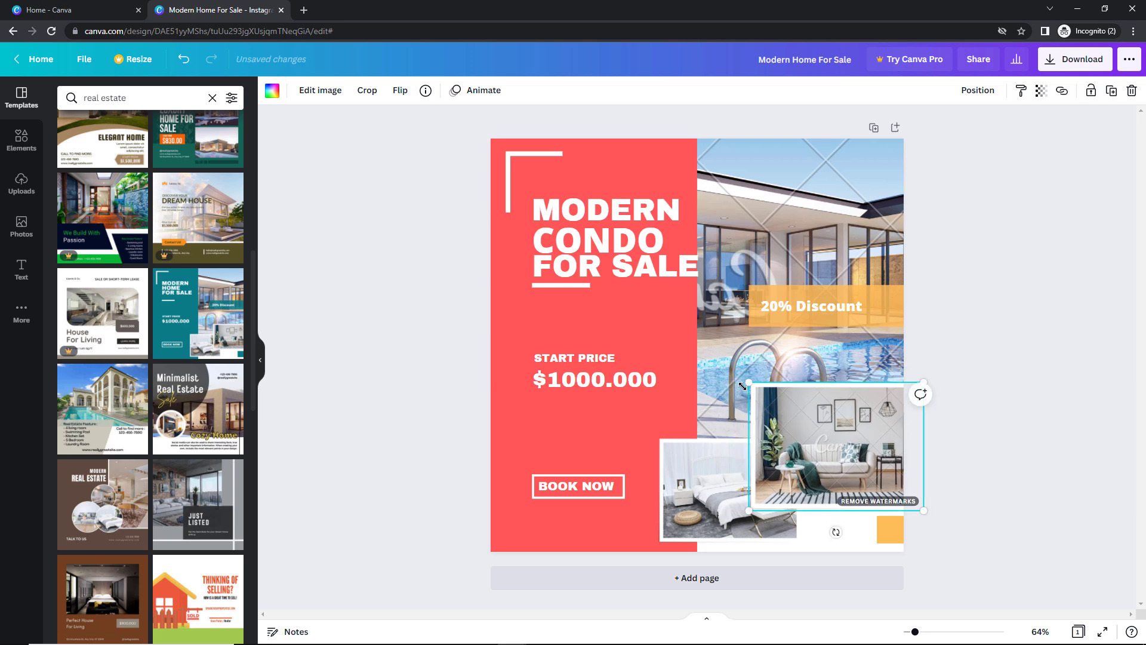
Move the heading up and slightly left, closer to the white corner bracket, and undo the last stray change.
{"action": "left_click", "coordinate": [618, 241]}
{"action": "left_click_drag", "start_coordinate": [618, 241], "coordinate": [605, 209]}
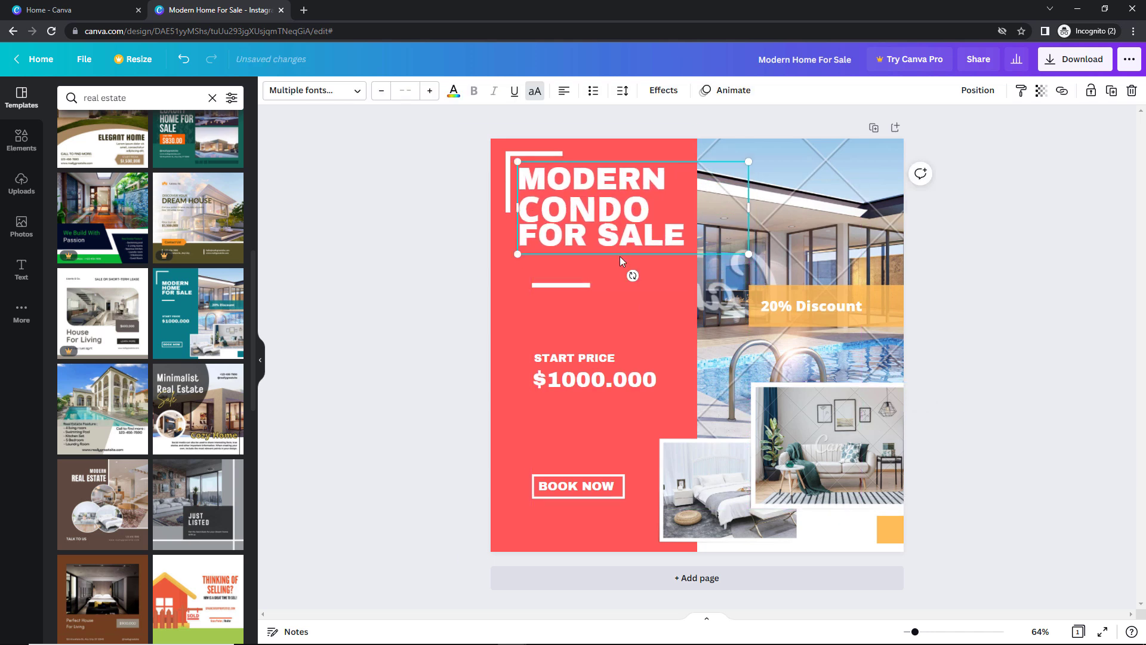
{"action": "mouse_move", "coordinate": [632, 275]}
{"action": "left_mouse_down"}
{"action": "mouse_move", "coordinate": [615, 274]}
{"action": "mouse_move", "coordinate": [631, 275]}
{"action": "left_mouse_up"}
{"action": "key", "text": "ctrl+z"}
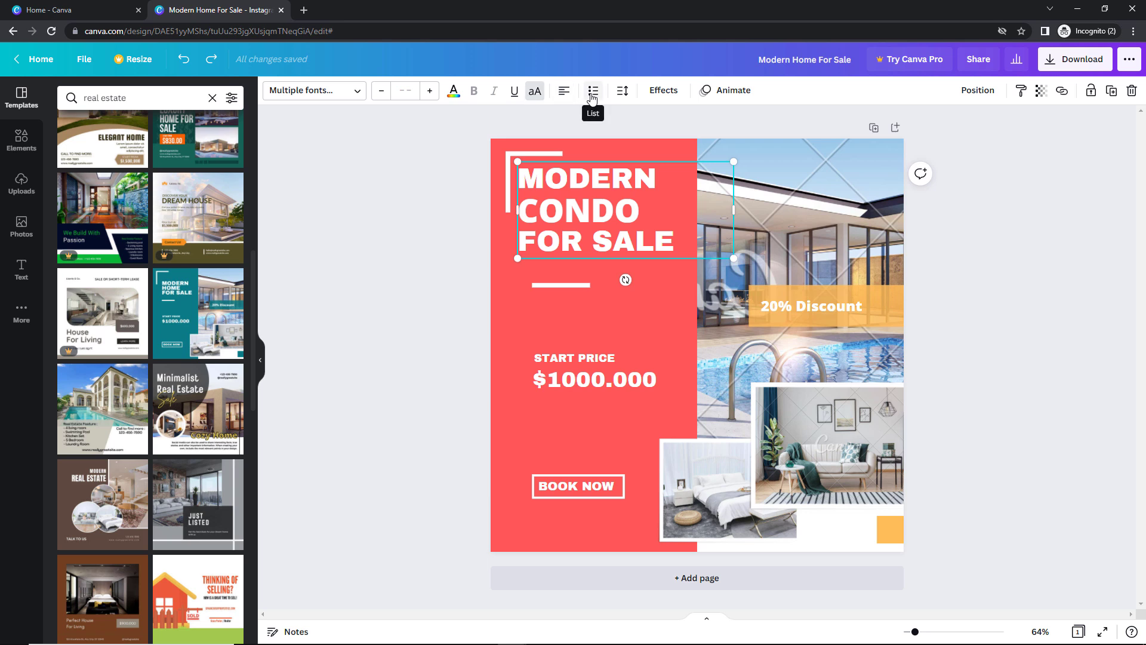
Check the heading's spacing options, compare the Lift and Echo text effects, and apply Lift at intensity 50.
{"action": "left_click", "coordinate": [625, 93]}
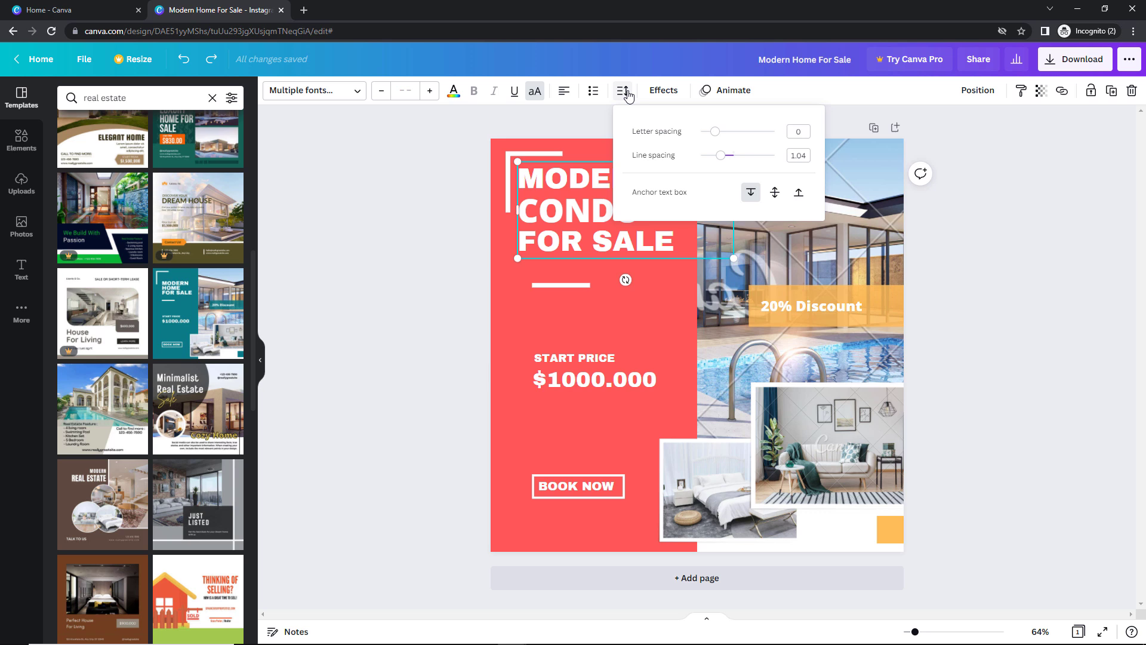
{"action": "left_click", "coordinate": [663, 92]}
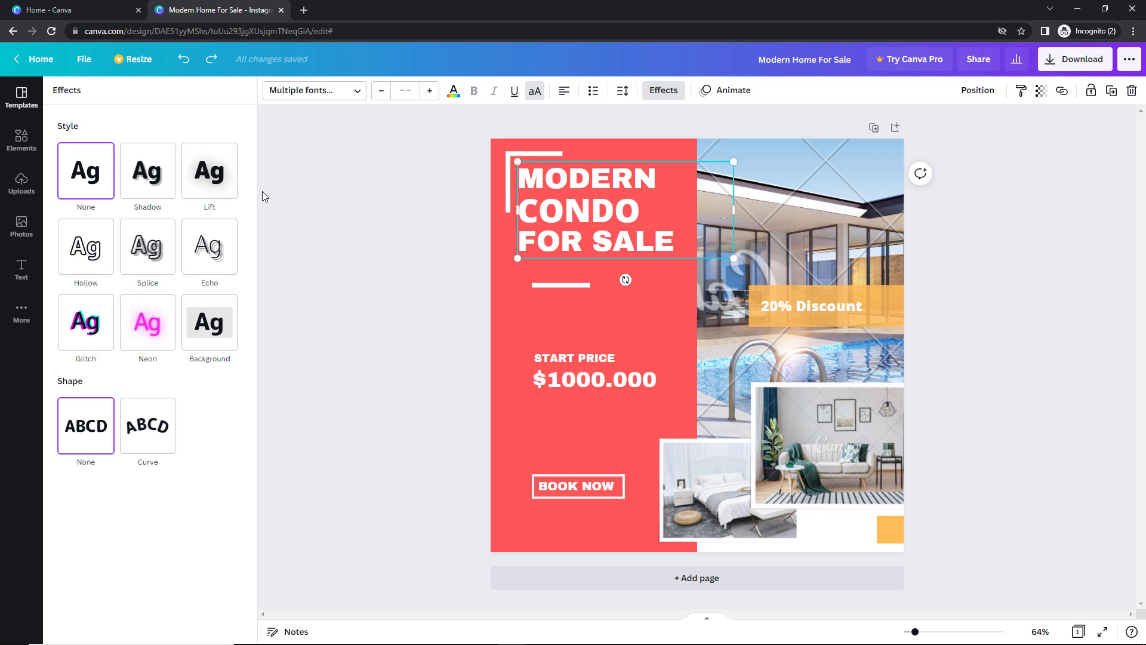
{"action": "left_click", "coordinate": [210, 187]}
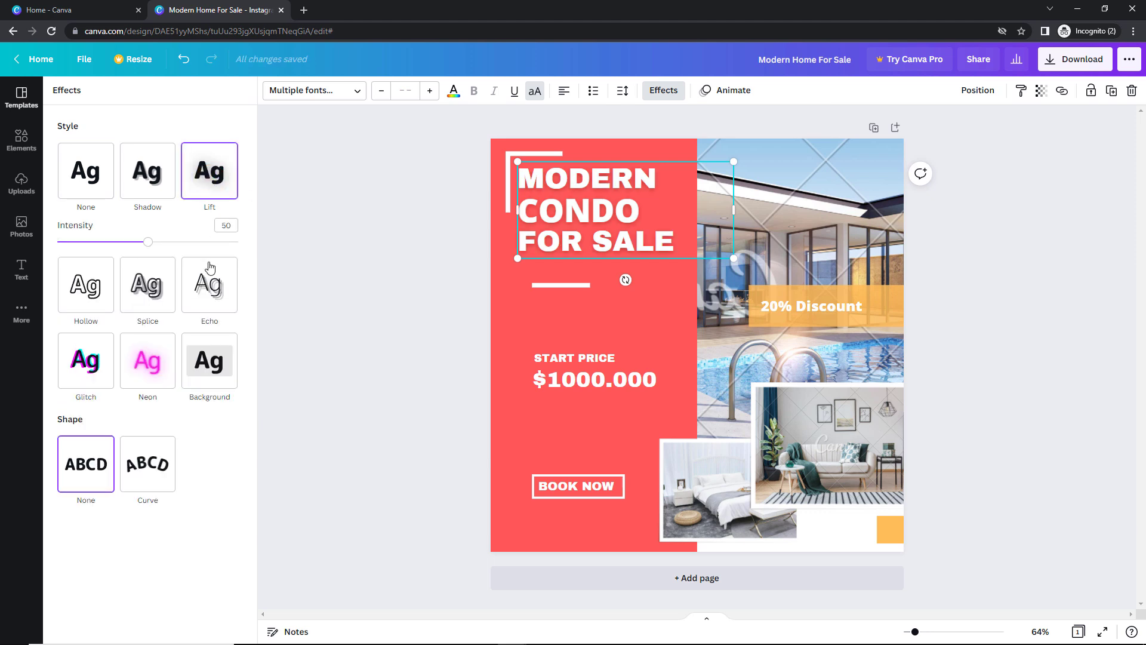
{"action": "left_click", "coordinate": [209, 285]}
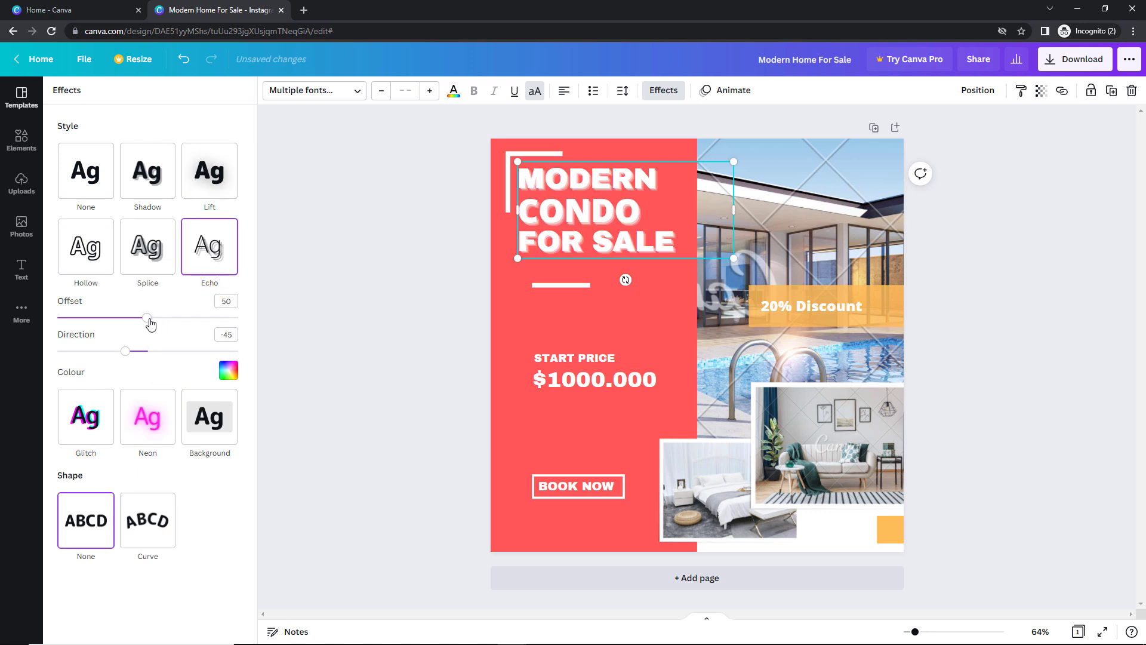
{"action": "left_click", "coordinate": [222, 176]}
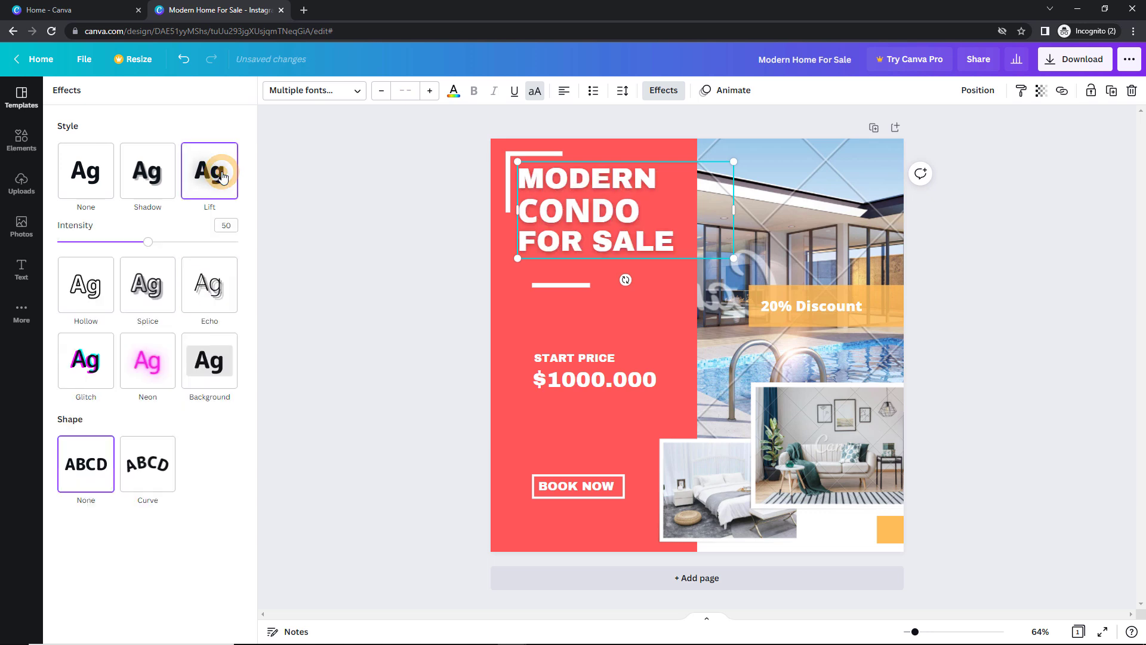
Try the Curve text shape on the heading and return the shape to None.
{"action": "left_click", "coordinate": [149, 476]}
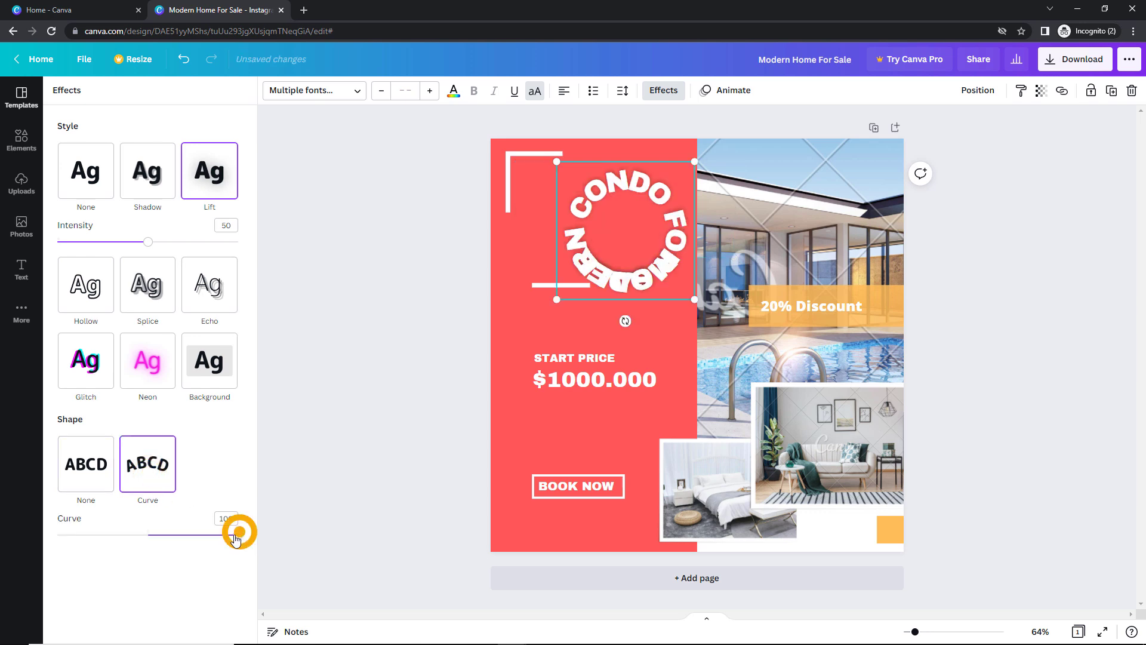
{"action": "left_click_drag", "start_coordinate": [237, 535], "coordinate": [222, 535]}
{"action": "left_click", "coordinate": [86, 465]}
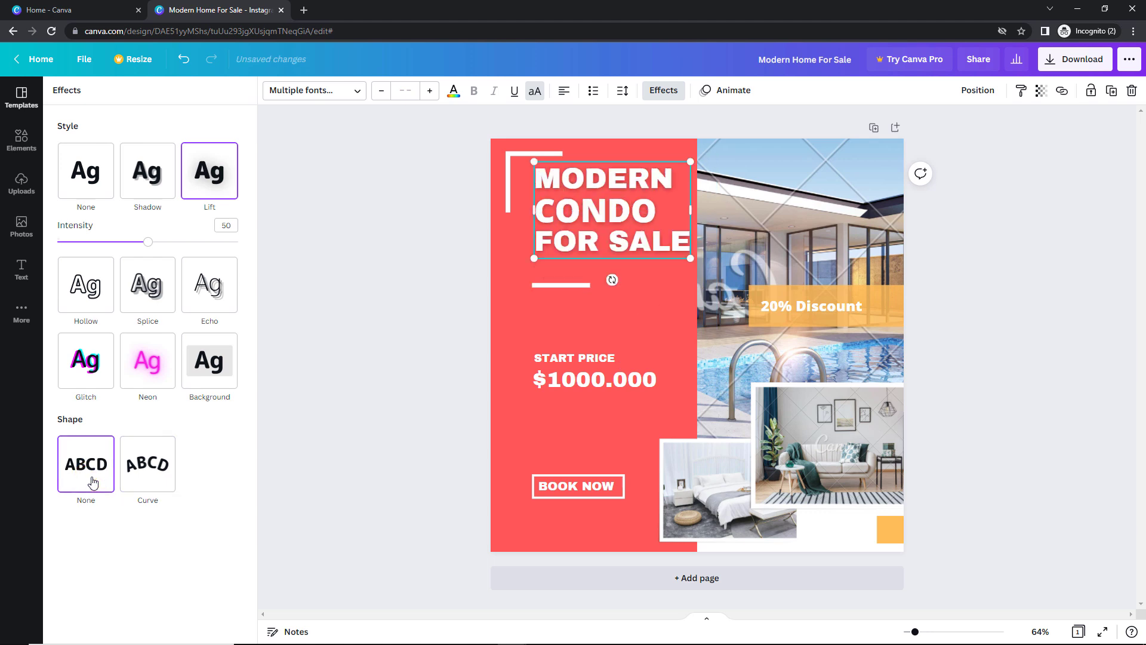
Shift the heading slightly left and give it the Block text animation.
{"action": "left_click_drag", "start_coordinate": [597, 212], "coordinate": [585, 208]}
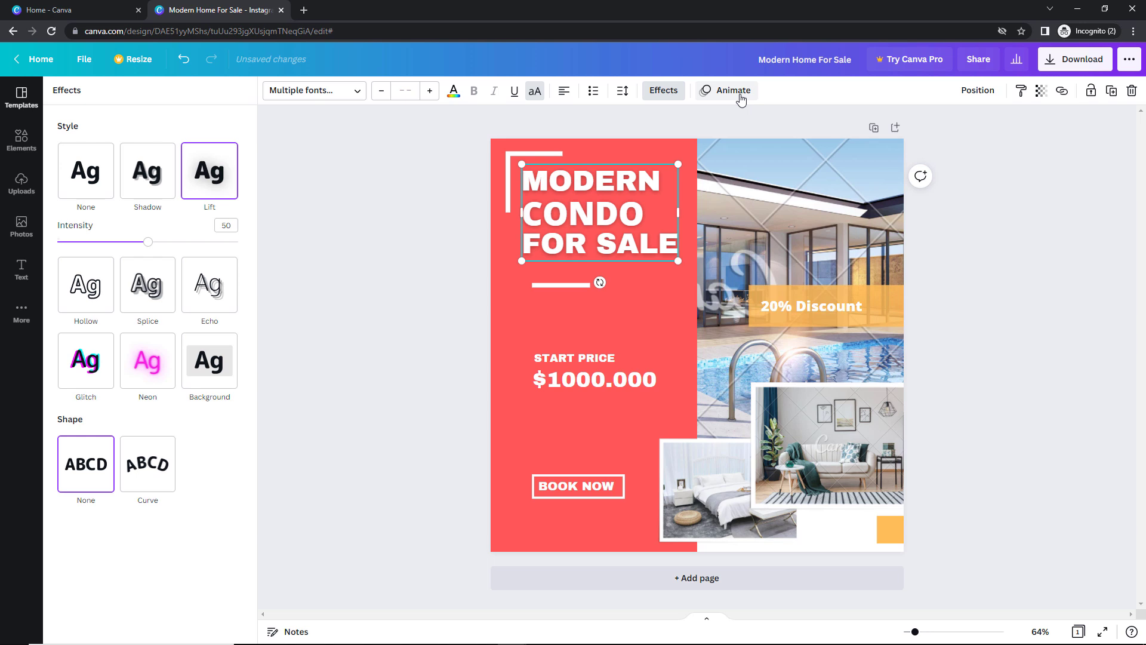
{"action": "left_click", "coordinate": [741, 92]}
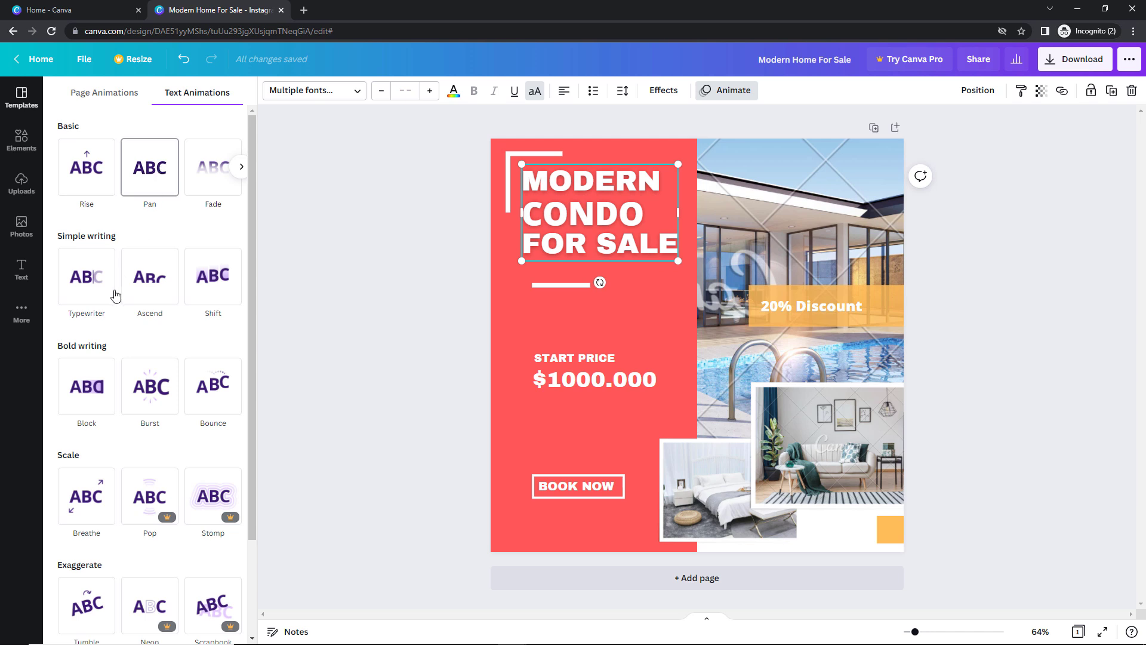
{"action": "left_click", "coordinate": [90, 389]}
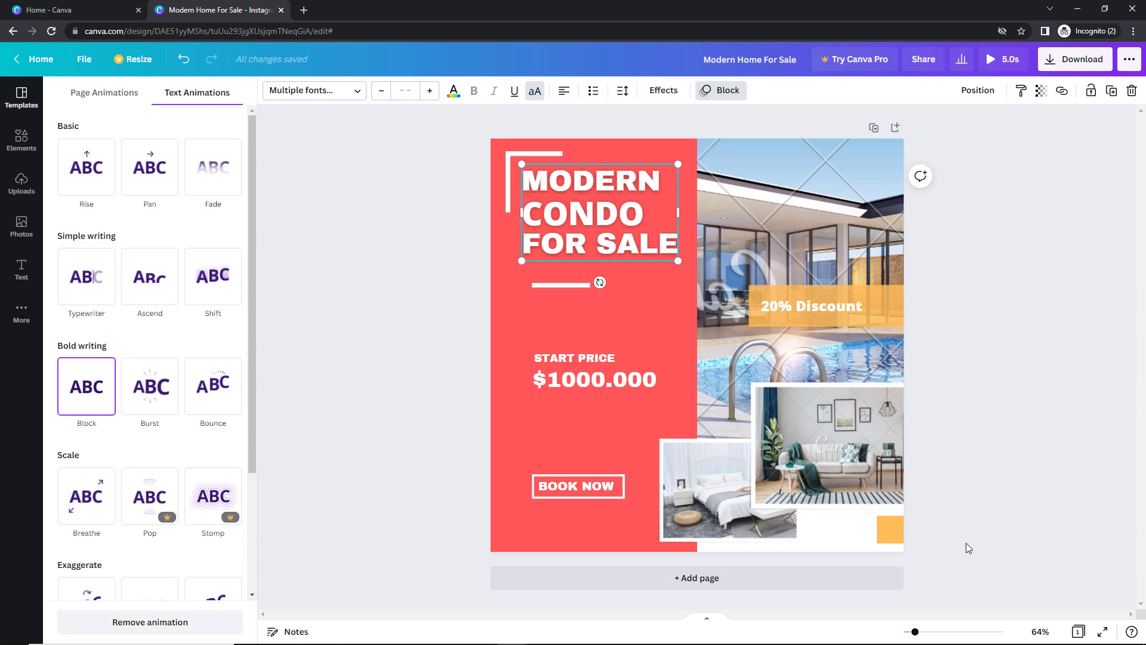
Inspect the watermark removal offer for the pool and living room photos, and close the premium purchase prompt.
{"action": "left_click", "coordinate": [875, 253]}
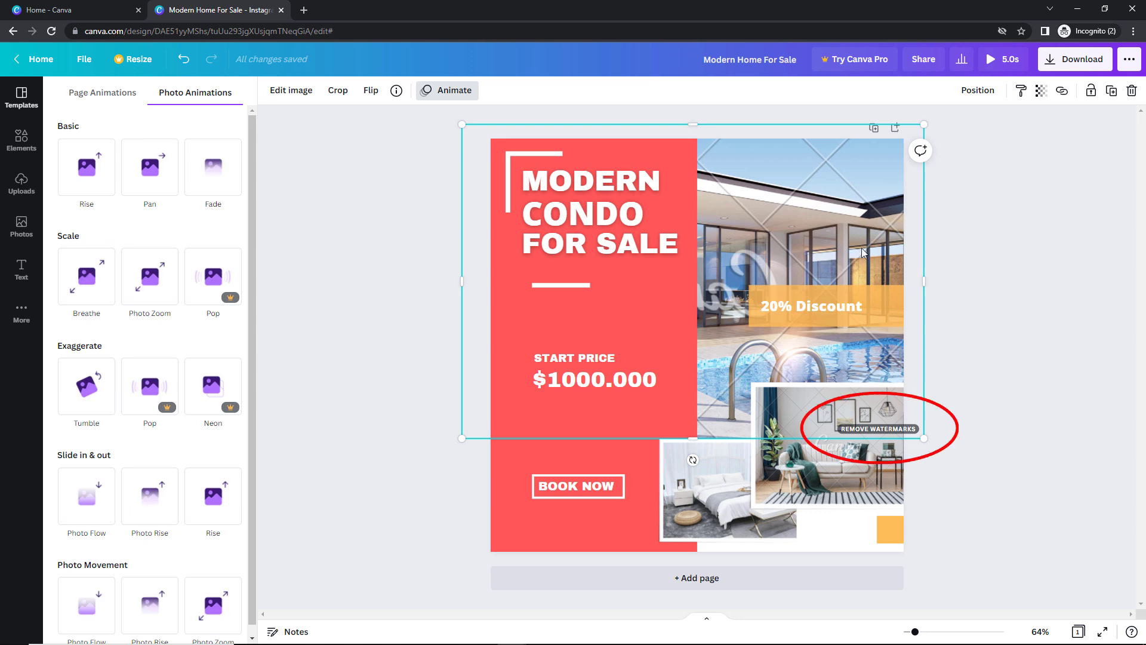
{"action": "left_click", "coordinate": [864, 478]}
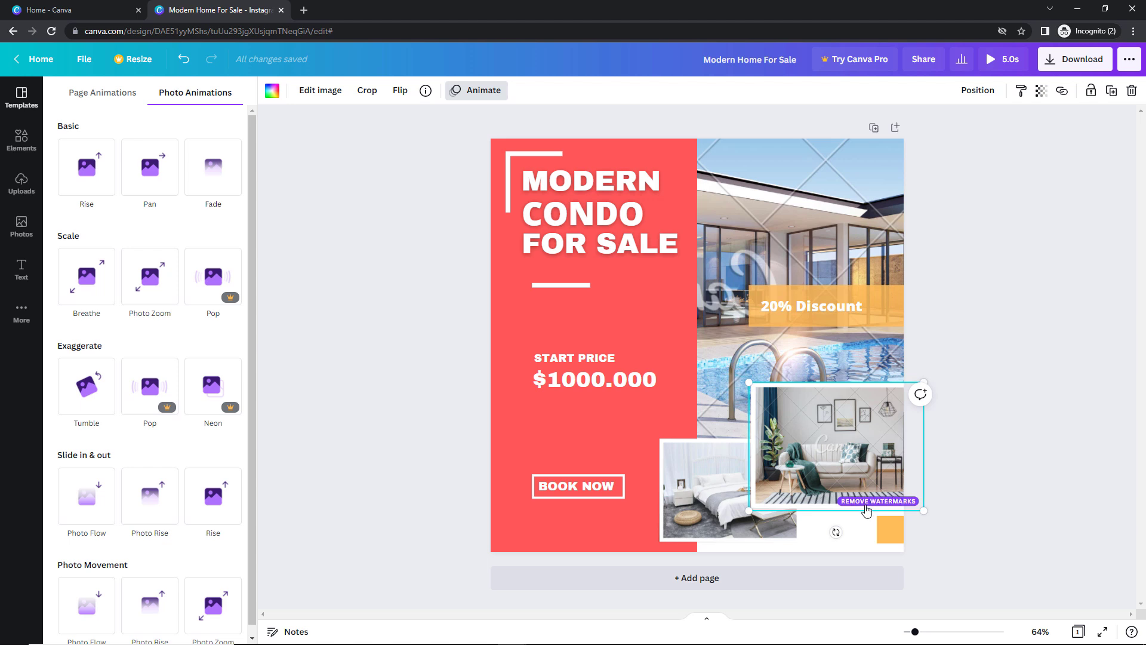
{"action": "left_click", "coordinate": [866, 502]}
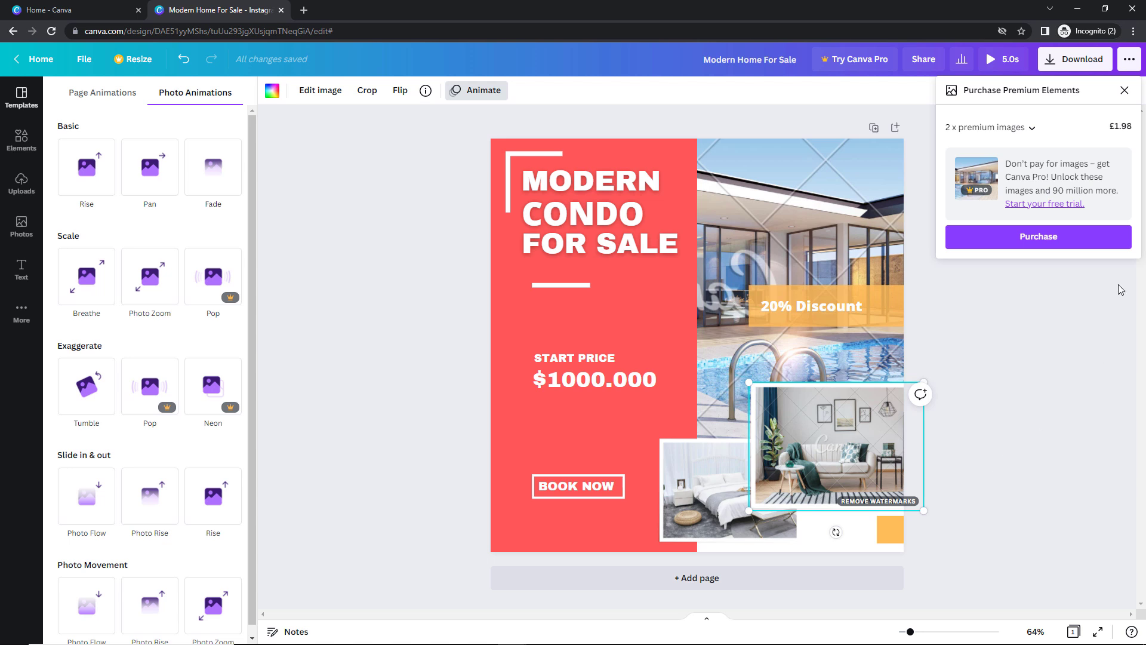
{"action": "left_click", "coordinate": [1124, 91]}
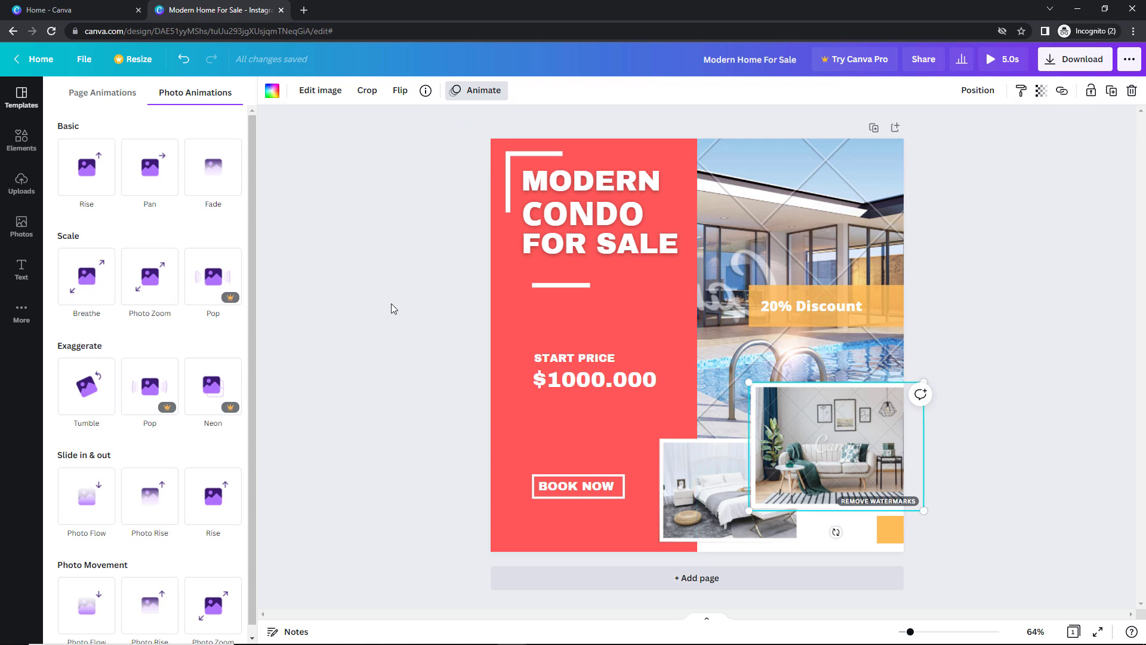
Open the photo library and delete the pool photo behind the 20% Discount banner.
{"action": "left_click", "coordinate": [22, 229]}
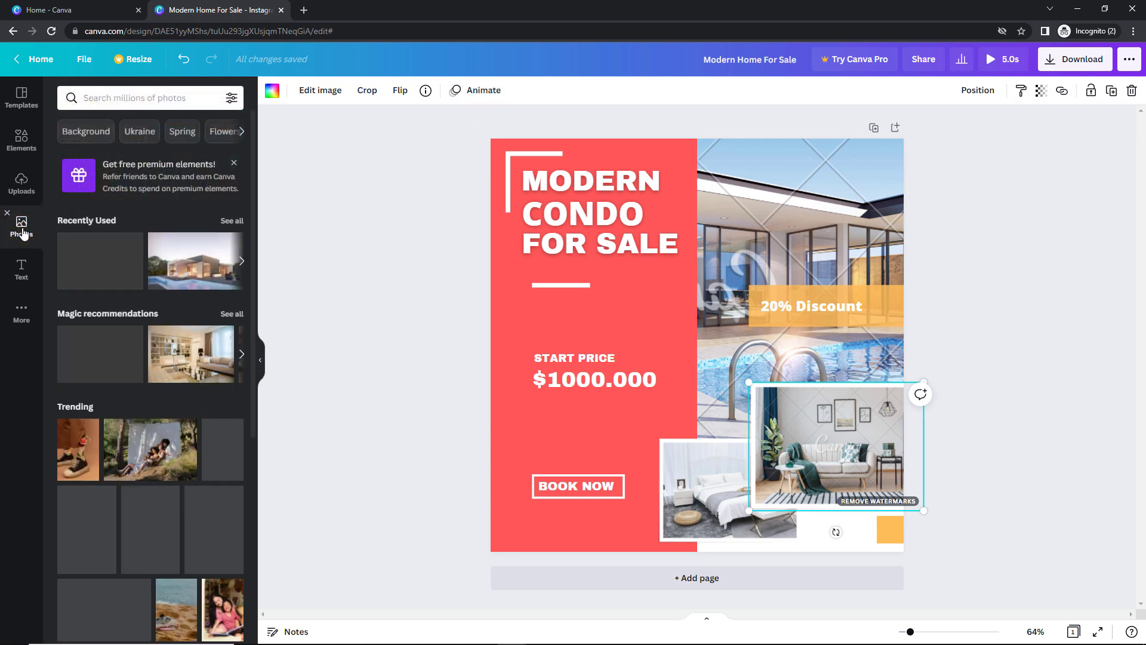
{"action": "left_click", "coordinate": [786, 224]}
{"action": "key", "text": "Delete"}
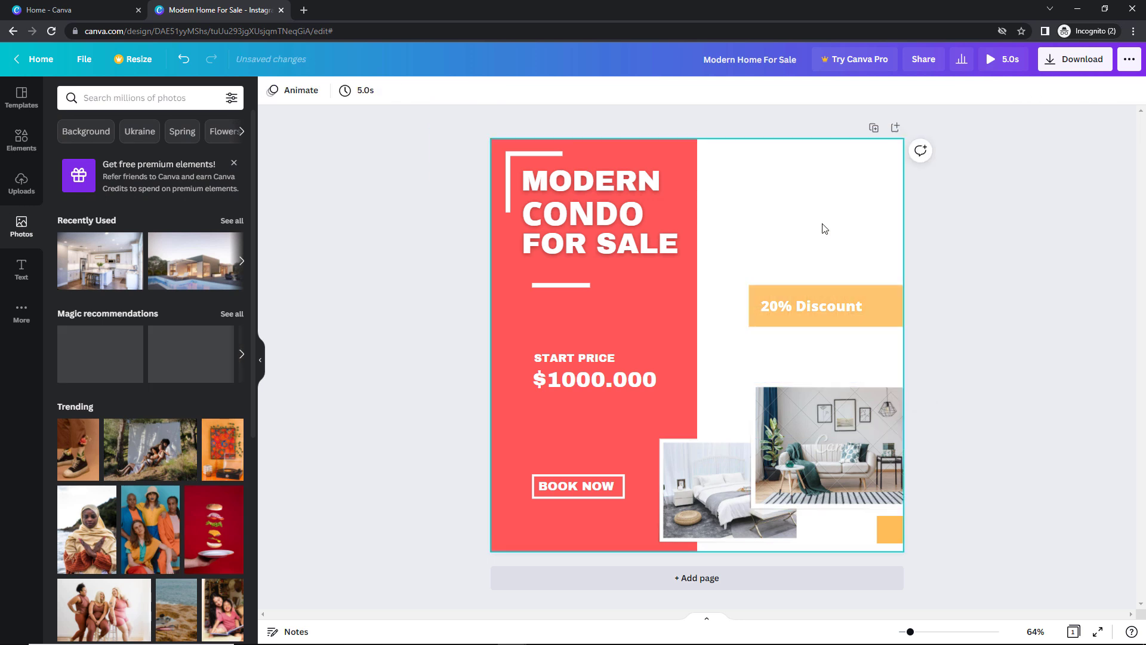
Search the photo library for "house" and place the modern house with pool photo onto the design.
{"action": "left_click", "coordinate": [137, 97]}
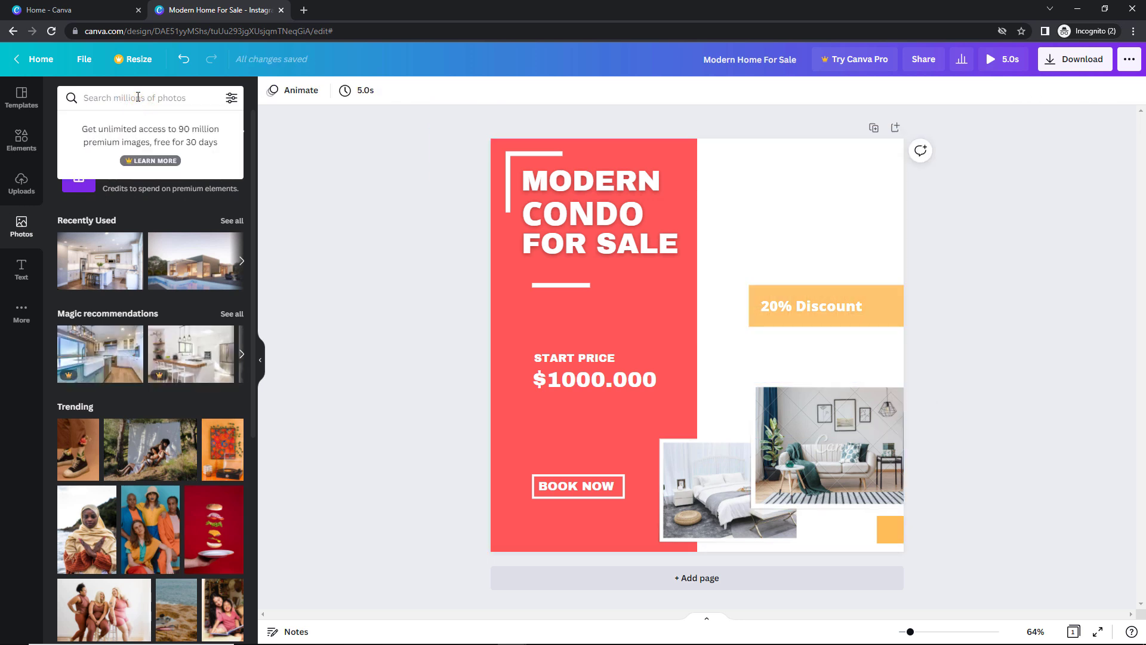
{"action": "type", "text": "house"}
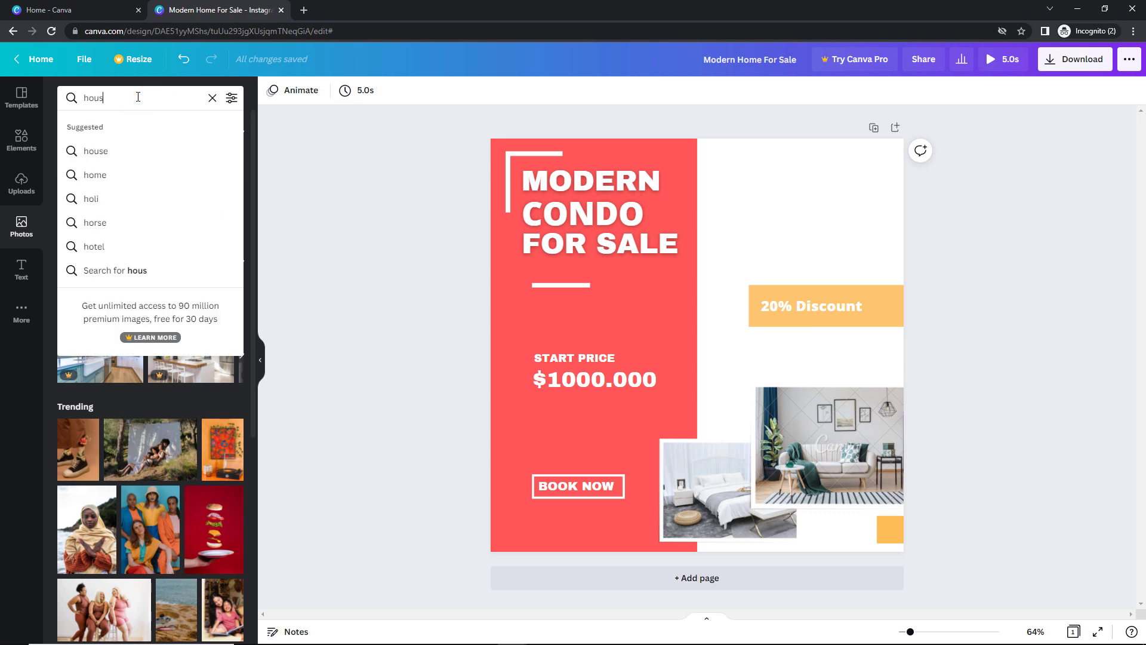
{"action": "key", "text": "Return"}
{"action": "scroll", "coordinate": [164, 256], "scroll_direction": "down", "scroll_amount": 3}
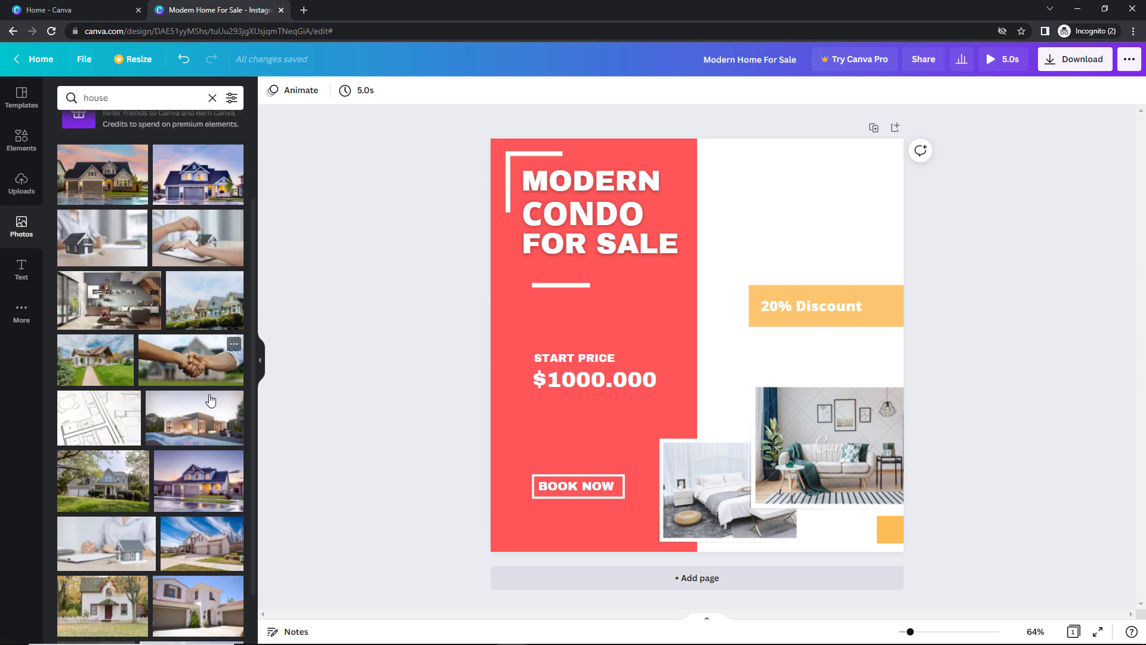
{"action": "left_click_drag", "start_coordinate": [203, 426], "coordinate": [784, 309]}
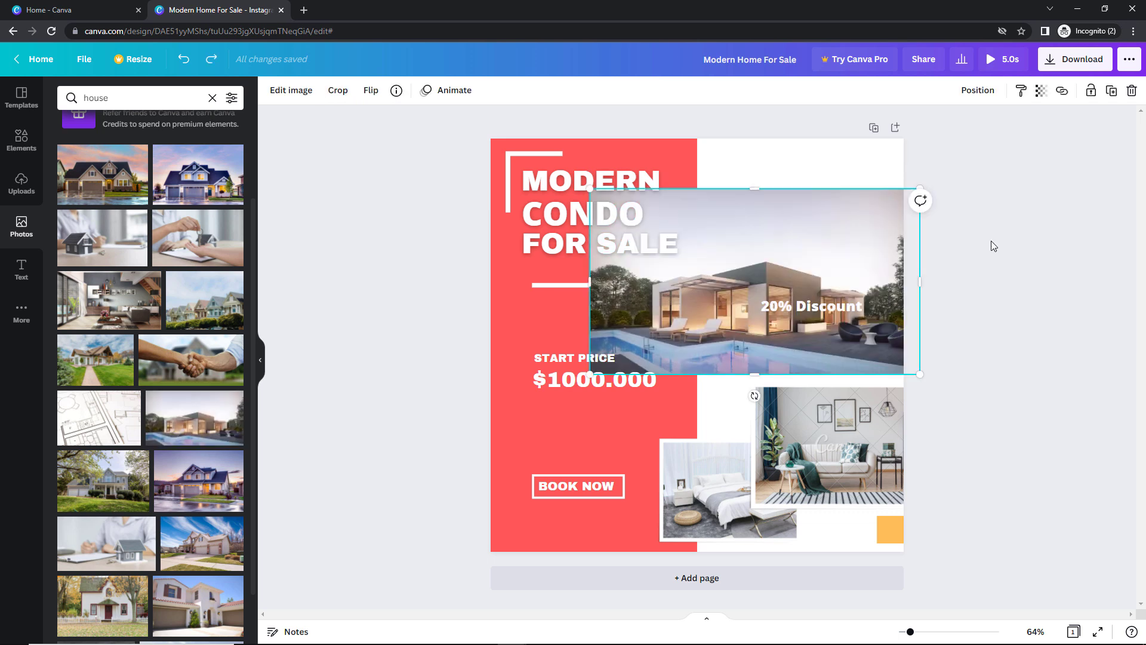
Send the pool house photo to the very back of the layer order.
{"action": "left_click", "coordinate": [872, 263]}
{"action": "left_click", "coordinate": [978, 92]}
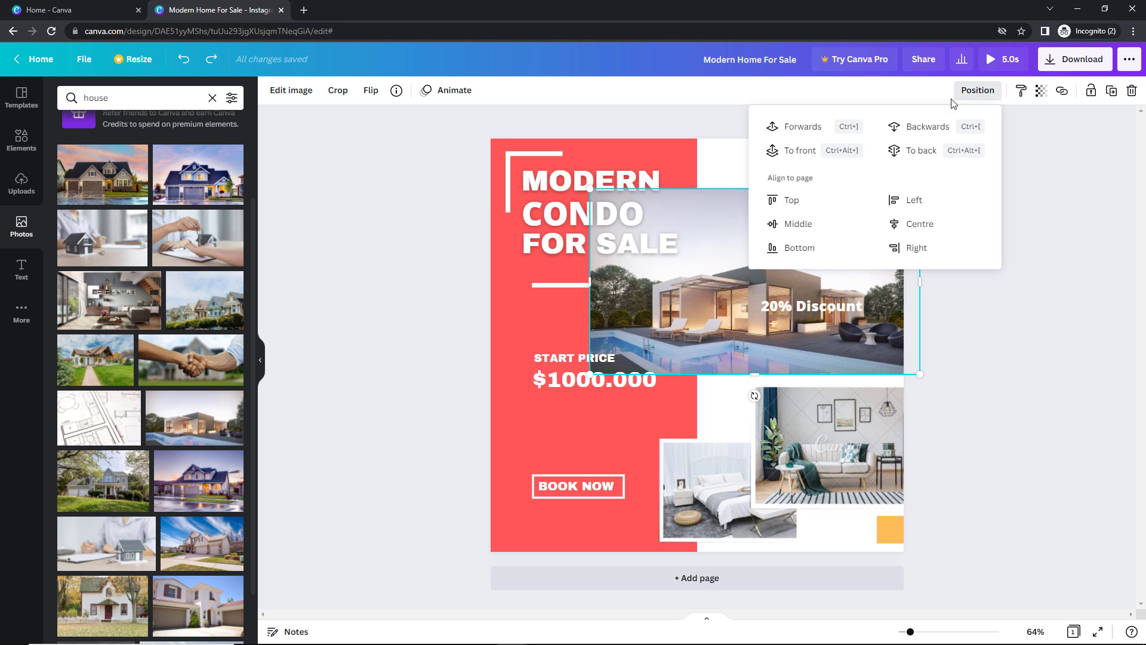
{"action": "left_click", "coordinate": [943, 128]}
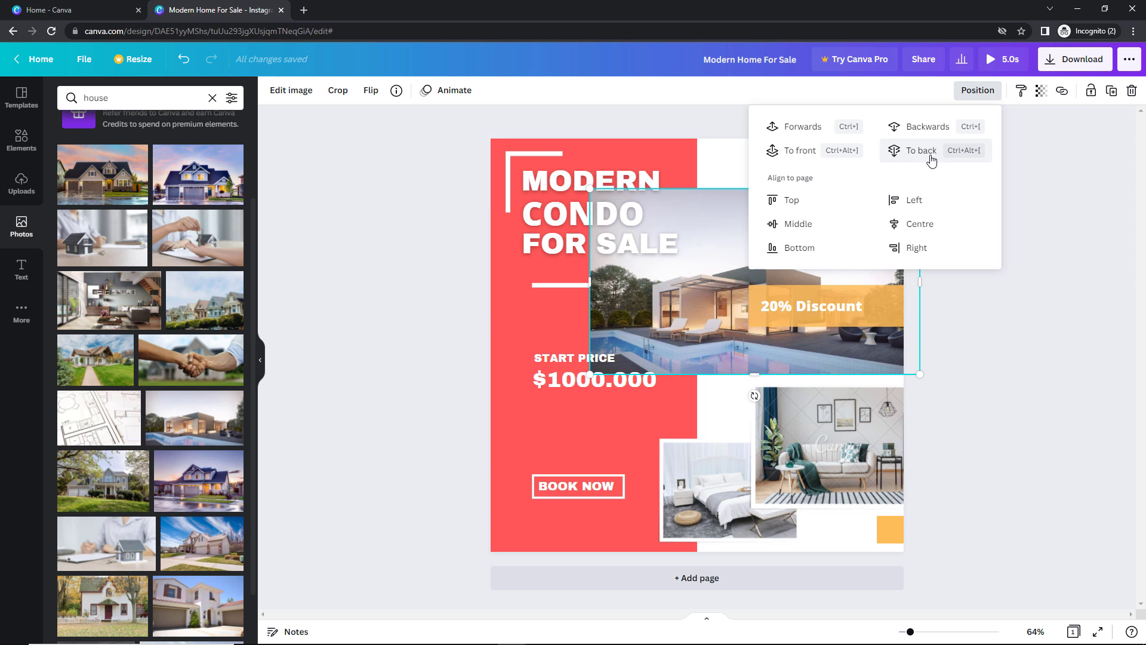
{"action": "left_click", "coordinate": [930, 158]}
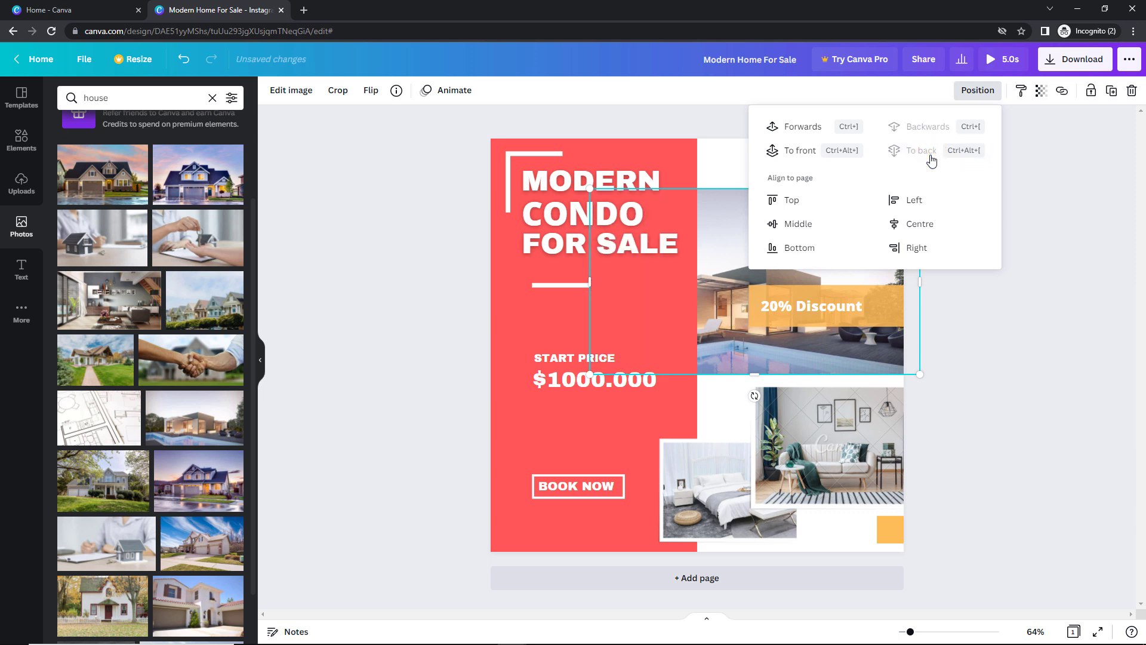
{"action": "left_click", "coordinate": [1060, 269]}
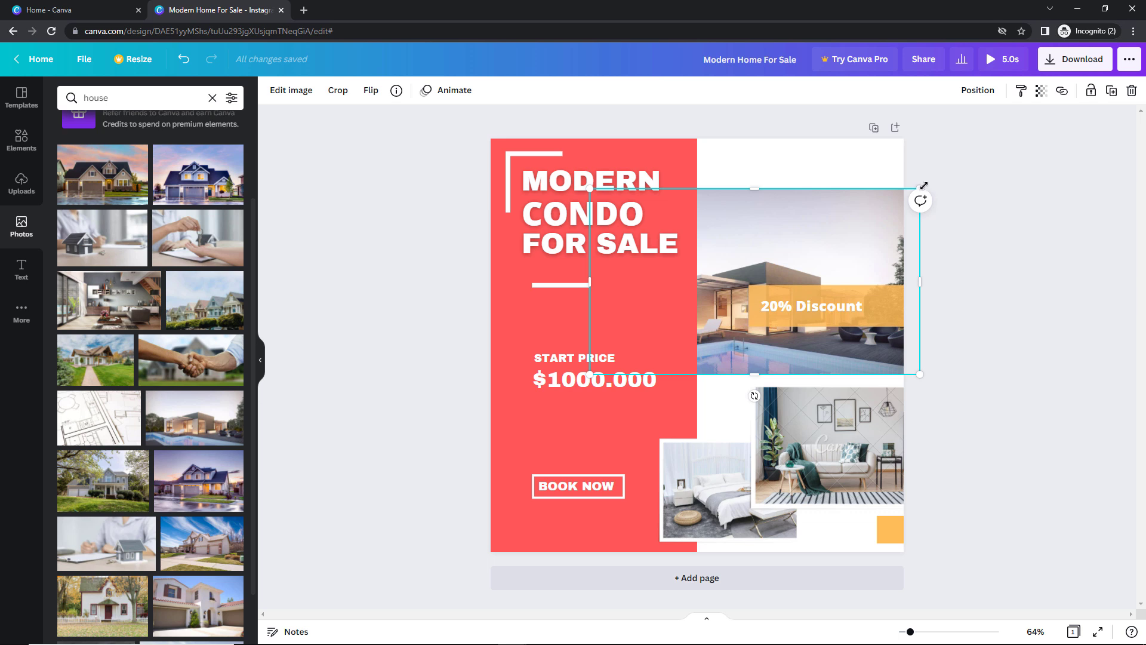
Enlarge the pool house photo and shift it right so the sun loungers fill the white area beside the red panel.
{"action": "left_click_drag", "start_coordinate": [922, 188], "coordinate": [1033, 122]}
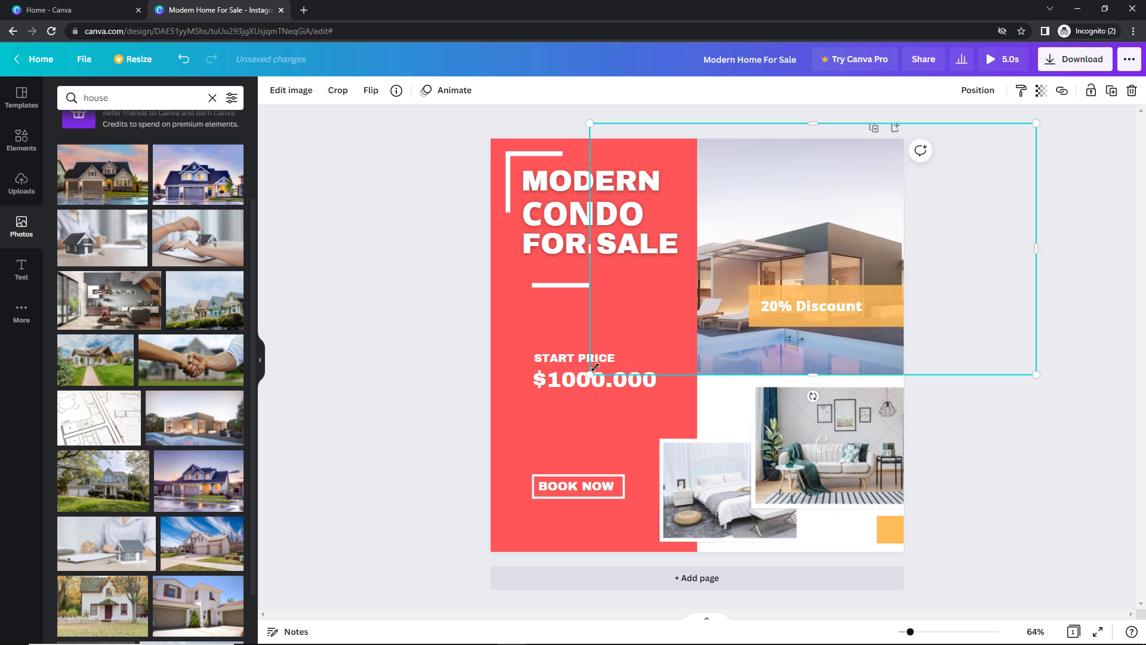
{"action": "left_click_drag", "start_coordinate": [592, 373], "coordinate": [541, 453]}
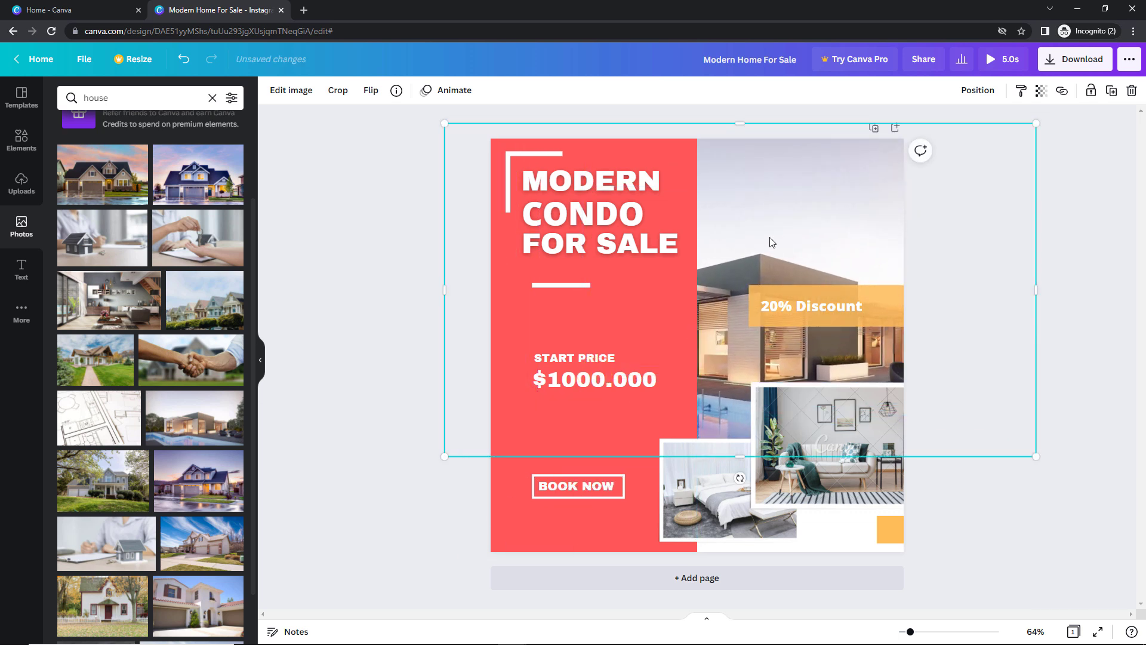
{"action": "left_click_drag", "start_coordinate": [768, 243], "coordinate": [912, 235]}
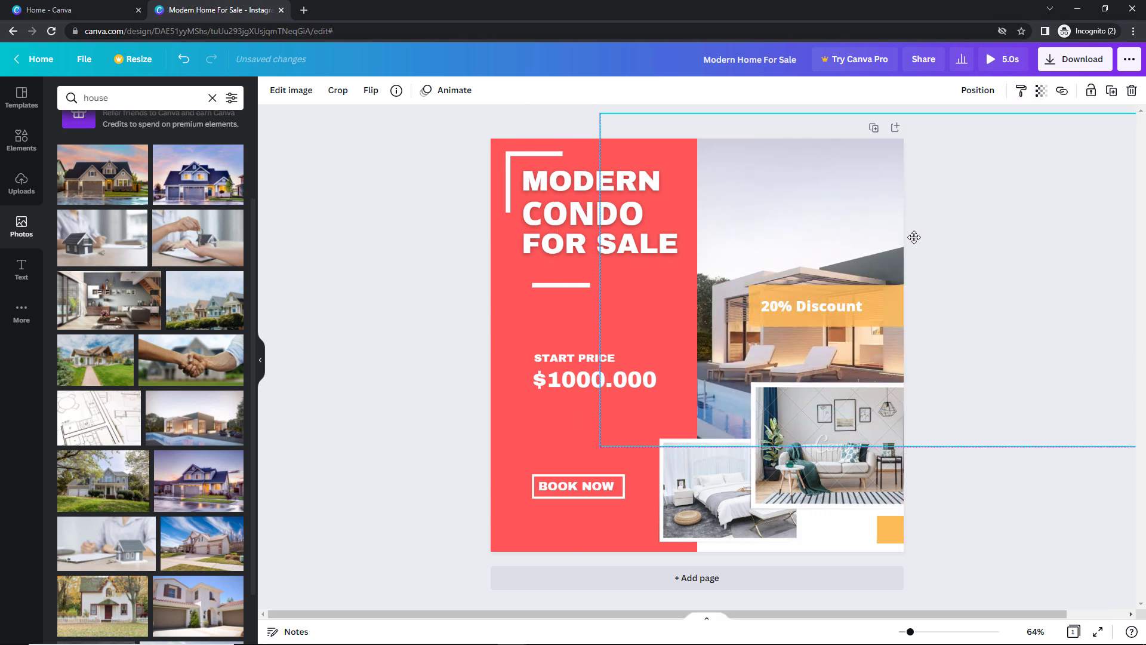
Move the 20% Discount banner up into the sky area above the house.
{"action": "left_click_drag", "start_coordinate": [887, 302], "coordinate": [879, 207]}
{"action": "left_click", "coordinate": [1035, 503]}
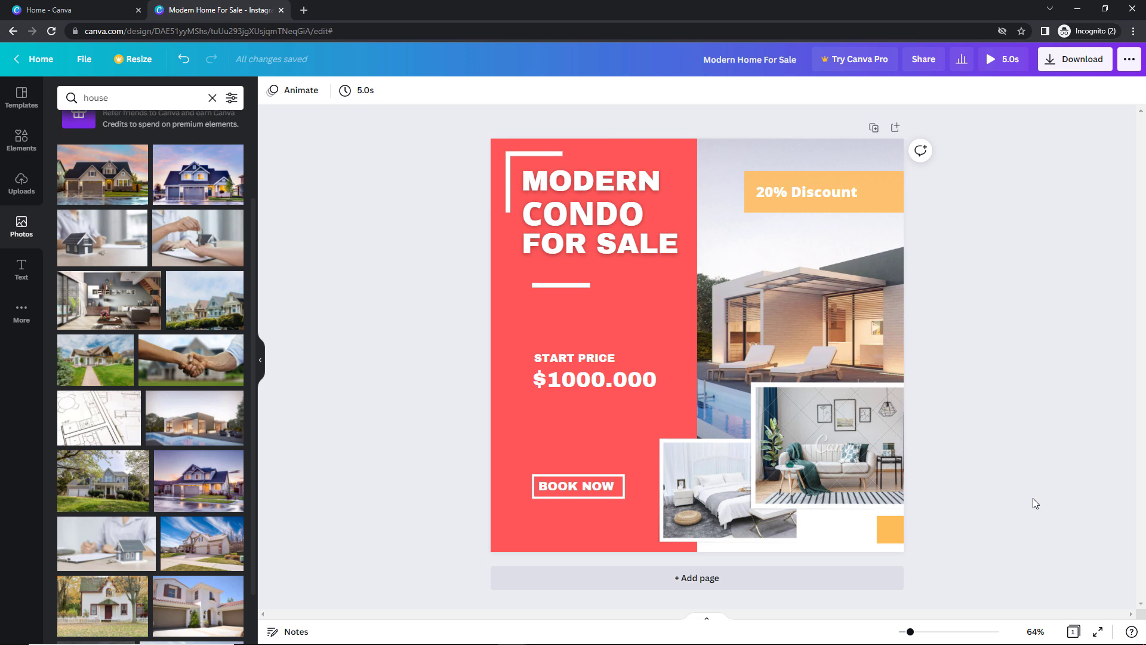
{"action": "key", "text": "ctrl+z"}
Set the pool house photo's brightness to 15.
{"action": "left_click", "coordinate": [821, 295]}
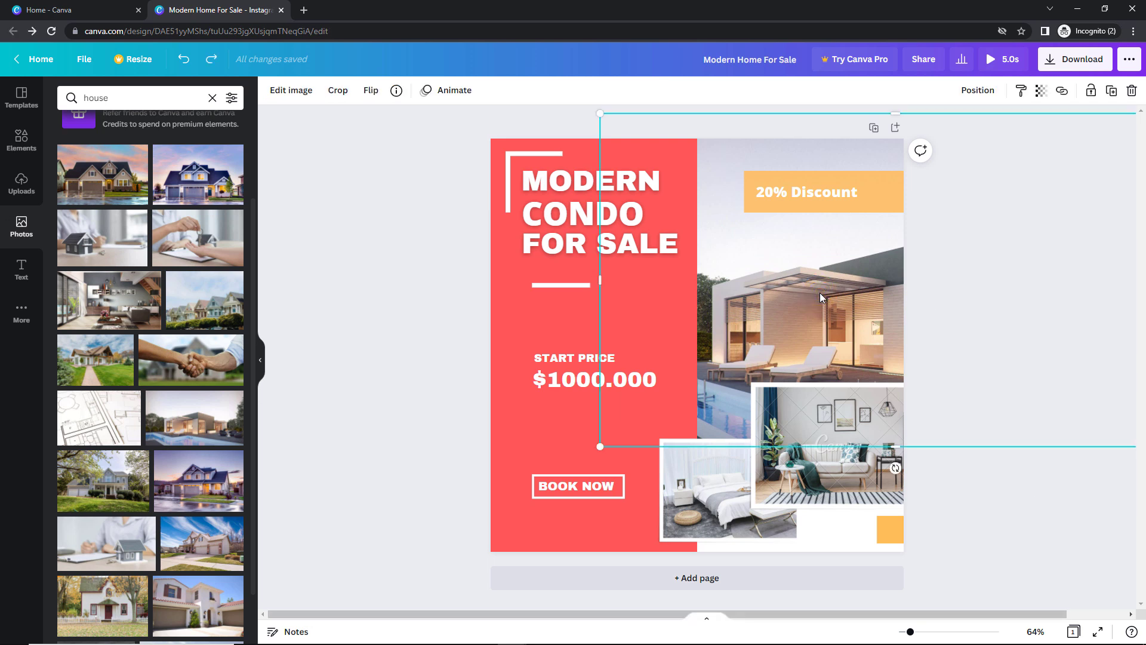
{"action": "left_click", "coordinate": [292, 94]}
{"action": "left_click_drag", "start_coordinate": [151, 358], "coordinate": [165, 360]}
{"action": "left_click", "coordinate": [150, 391]}
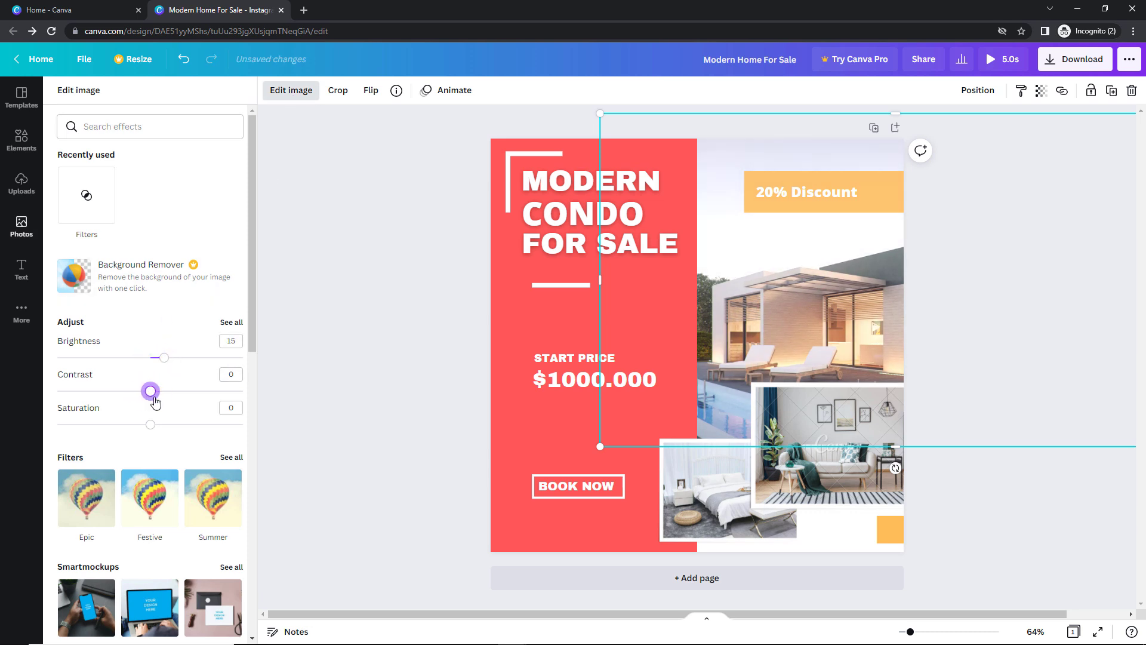
{"action": "scroll", "coordinate": [158, 401], "scroll_direction": "down", "scroll_amount": 5}
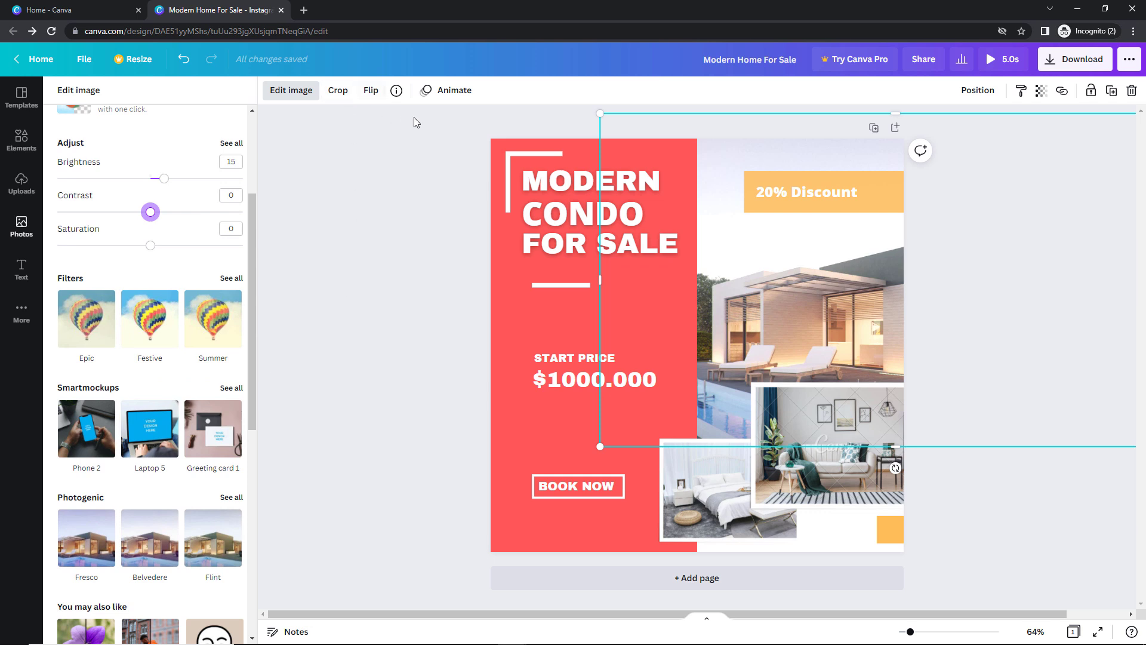
Replace the framed premium living room photo with the dark grey living room photo from the house search results.
{"action": "left_click", "coordinate": [860, 470]}
{"action": "key", "text": "Delete"}
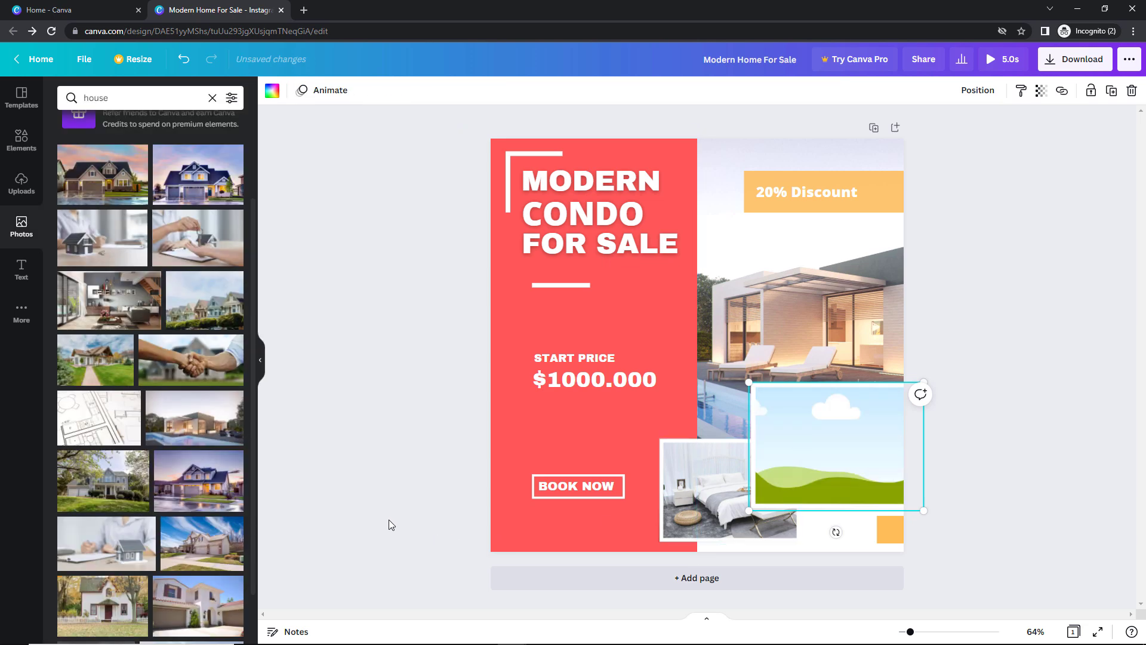
{"action": "left_click_drag", "start_coordinate": [123, 302], "coordinate": [754, 421]}
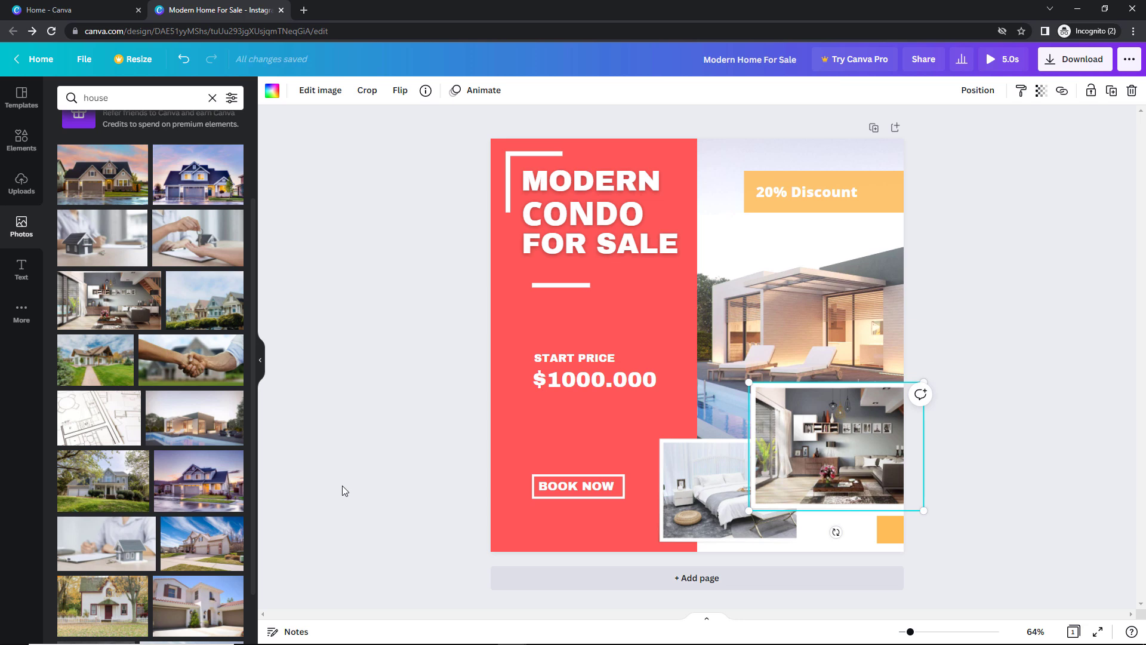
Search the elements for "arrow" and place a straight right-pointing arrow above START PRICE, shortened to fit within the red panel.
{"action": "left_click", "coordinate": [21, 140]}
{"action": "left_click", "coordinate": [96, 99]}
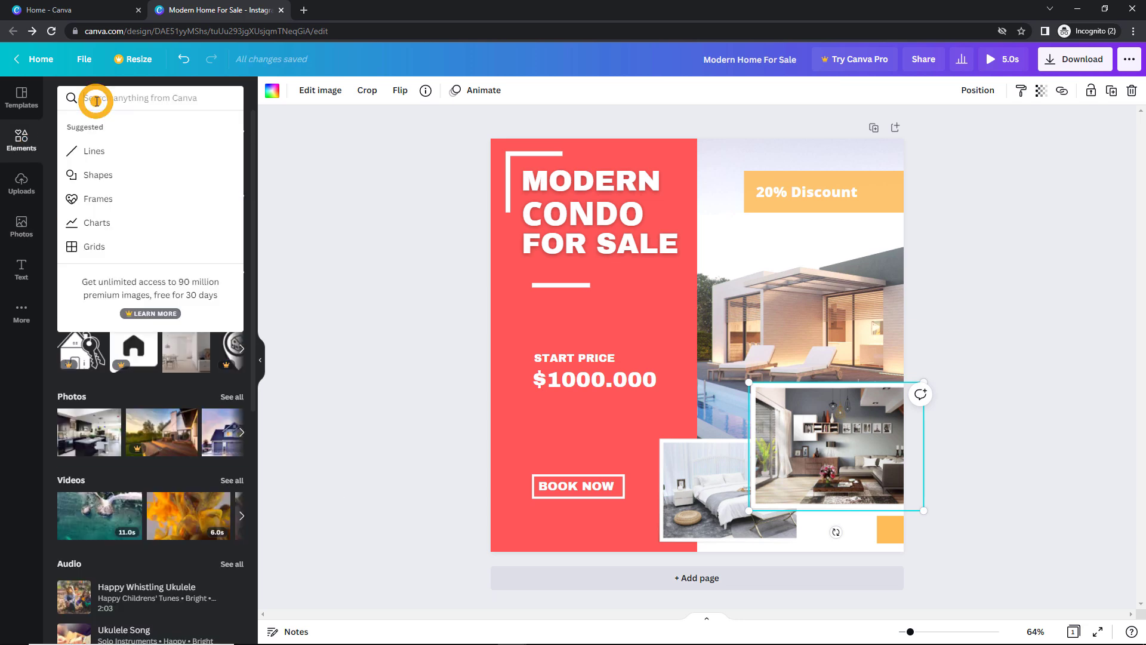
{"action": "left_click", "coordinate": [96, 100]}
{"action": "type", "text": "arrow"}
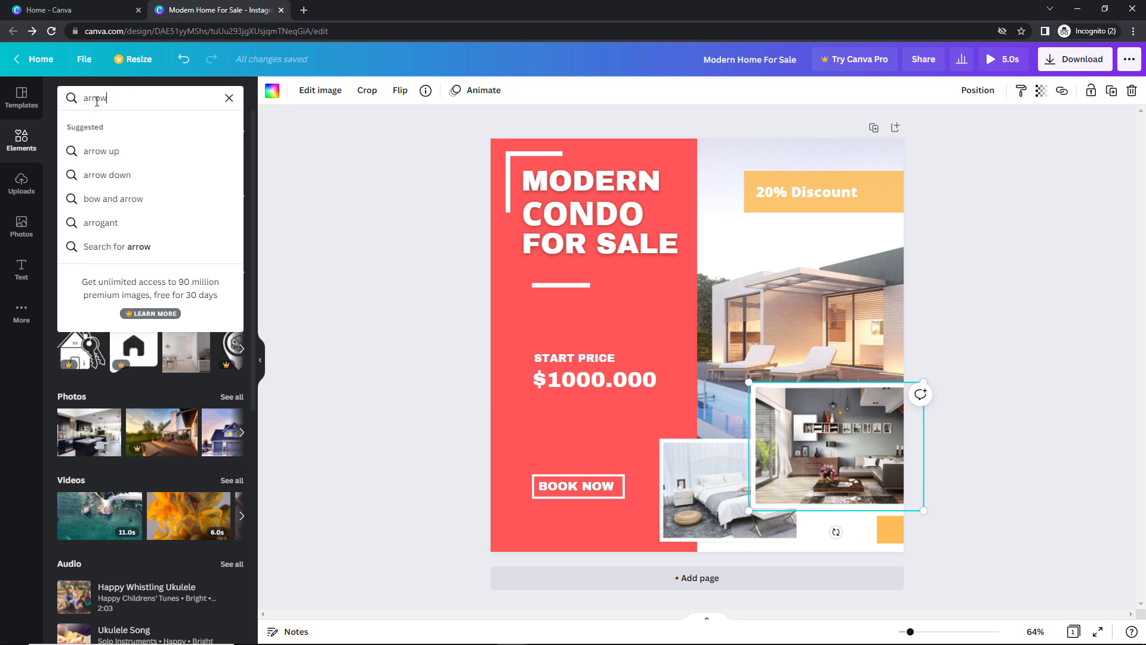
{"action": "key", "text": "Return"}
{"action": "left_click_drag", "start_coordinate": [133, 265], "coordinate": [539, 345]}
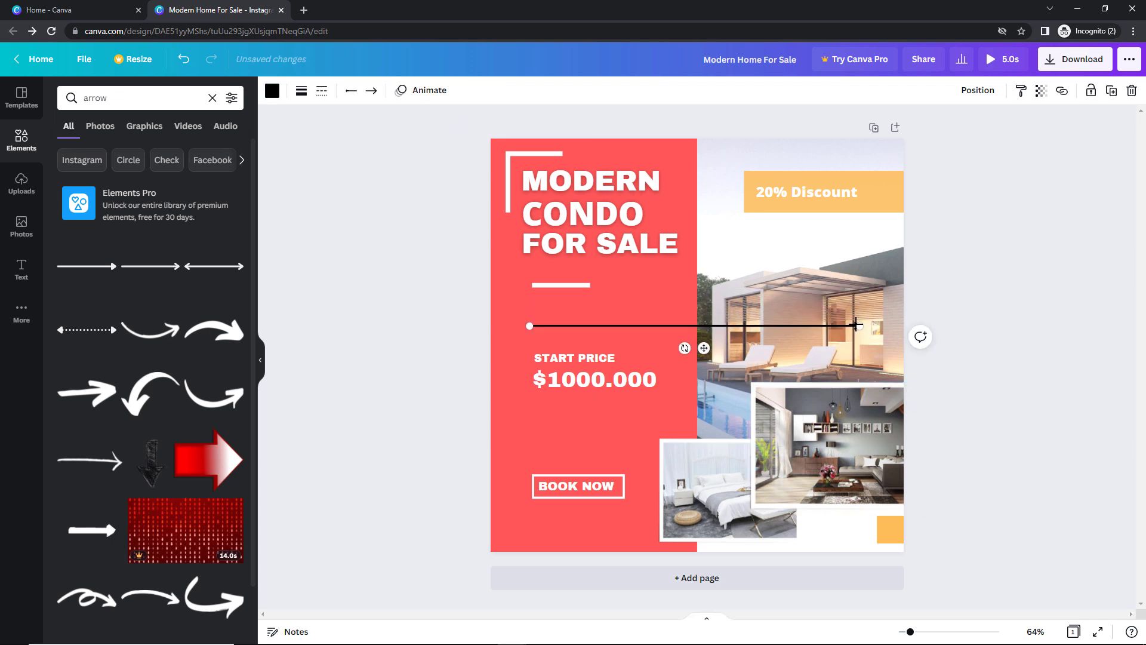
{"action": "left_click_drag", "start_coordinate": [860, 325], "coordinate": [676, 327]}
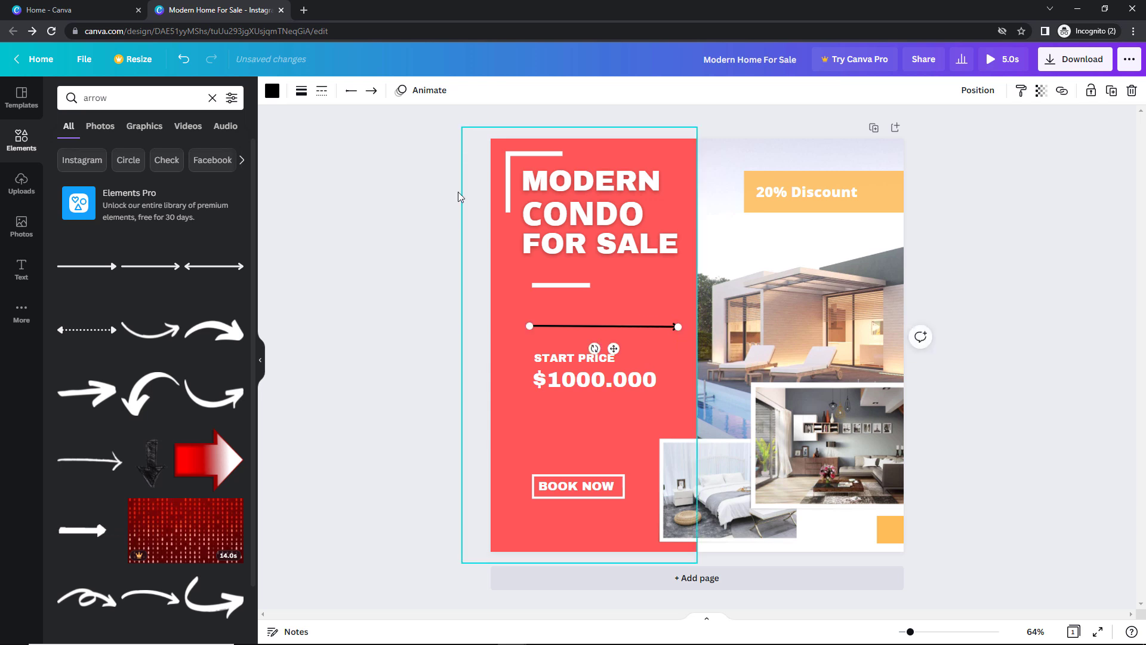
Thicken the arrow's line considerably and recolour it light orange to match the discount banner.
{"action": "left_click", "coordinate": [301, 92]}
{"action": "left_click_drag", "start_coordinate": [372, 127], "coordinate": [389, 126]}
{"action": "left_click", "coordinate": [273, 90]}
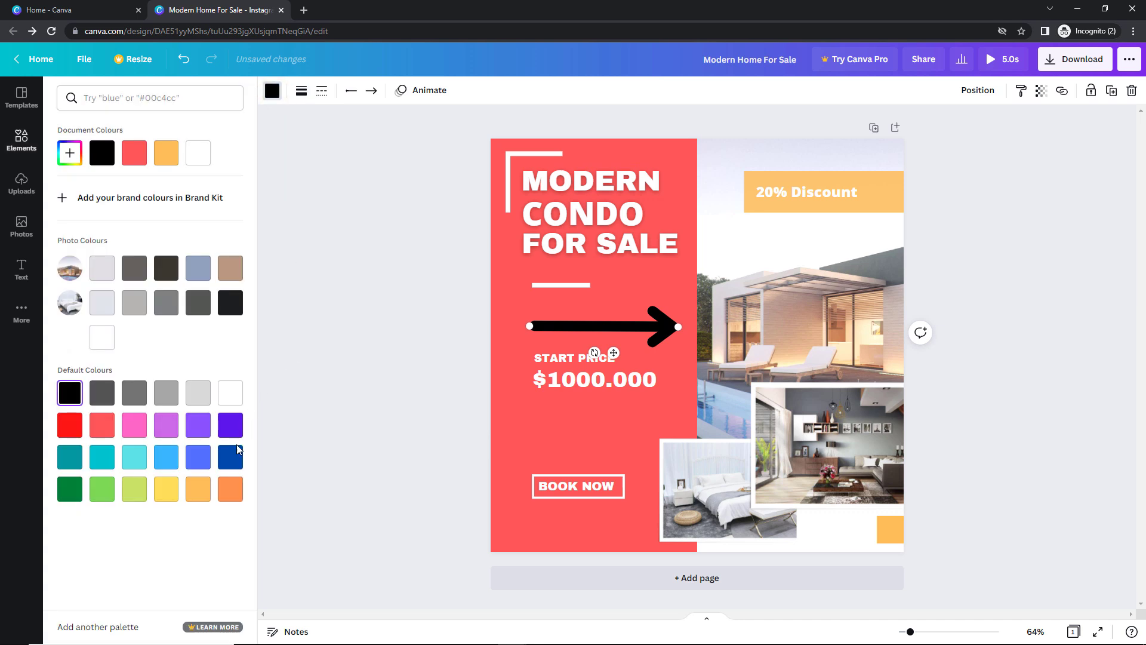
{"action": "left_click", "coordinate": [198, 490]}
Move the START PRICE and $1000.000 texts down together, and nudge the arrow slightly down to even out the spacing.
{"action": "left_click", "coordinate": [596, 356]}
{"action": "left_click", "coordinate": [613, 379], "text": "shift"}
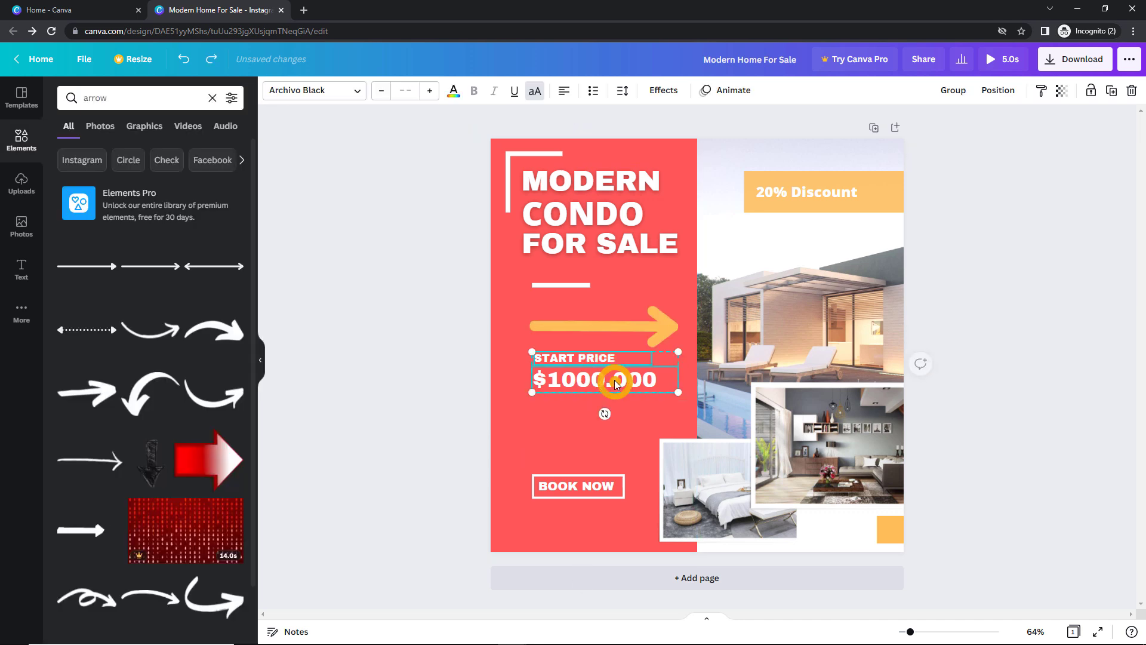
{"action": "left_click_drag", "start_coordinate": [606, 388], "coordinate": [604, 410]}
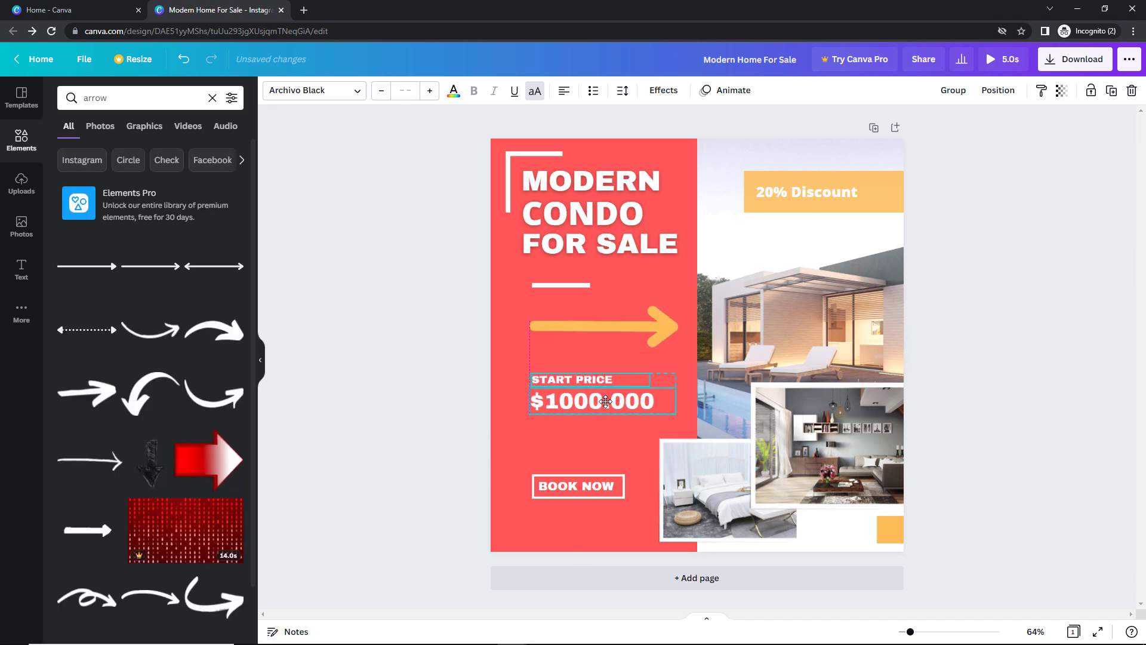
{"action": "left_click_drag", "start_coordinate": [600, 324], "coordinate": [602, 334]}
Give the arrow the Pan animation and the BOOK NOW text the Typewriter animation.
{"action": "left_click", "coordinate": [425, 90]}
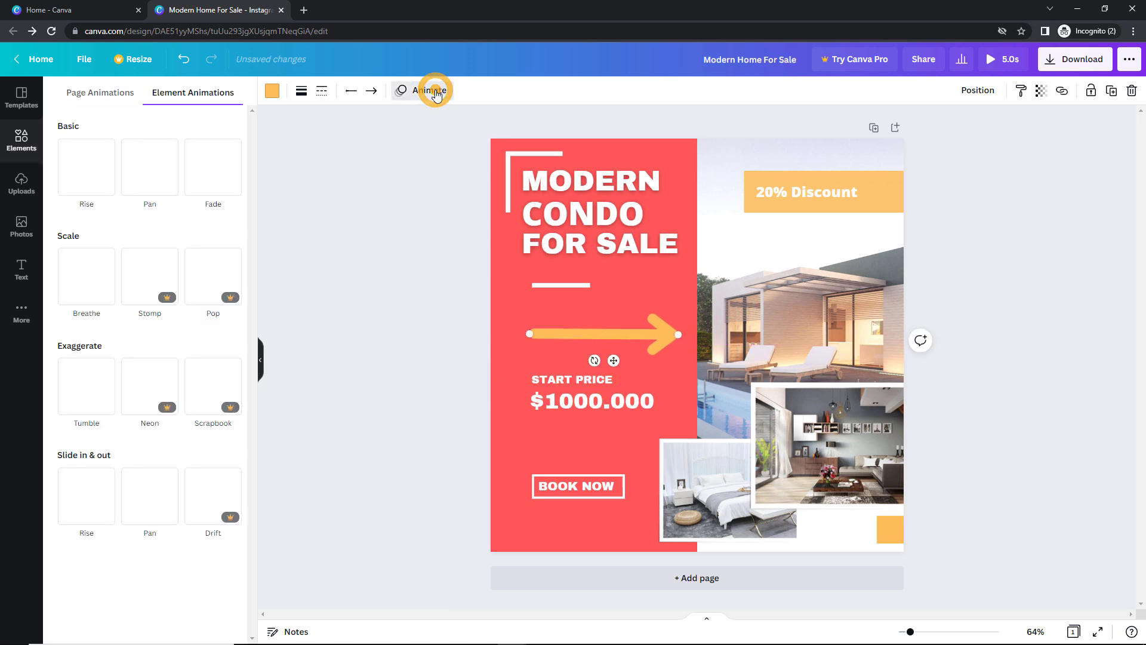
{"action": "left_click", "coordinate": [153, 165]}
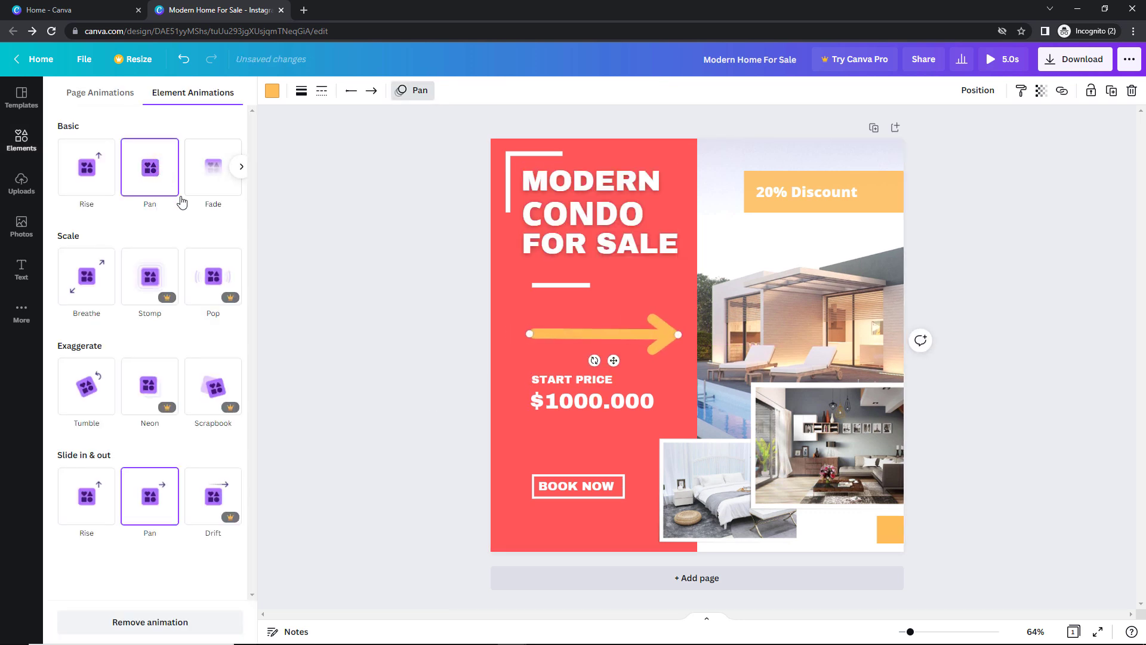
{"action": "left_click", "coordinate": [577, 491]}
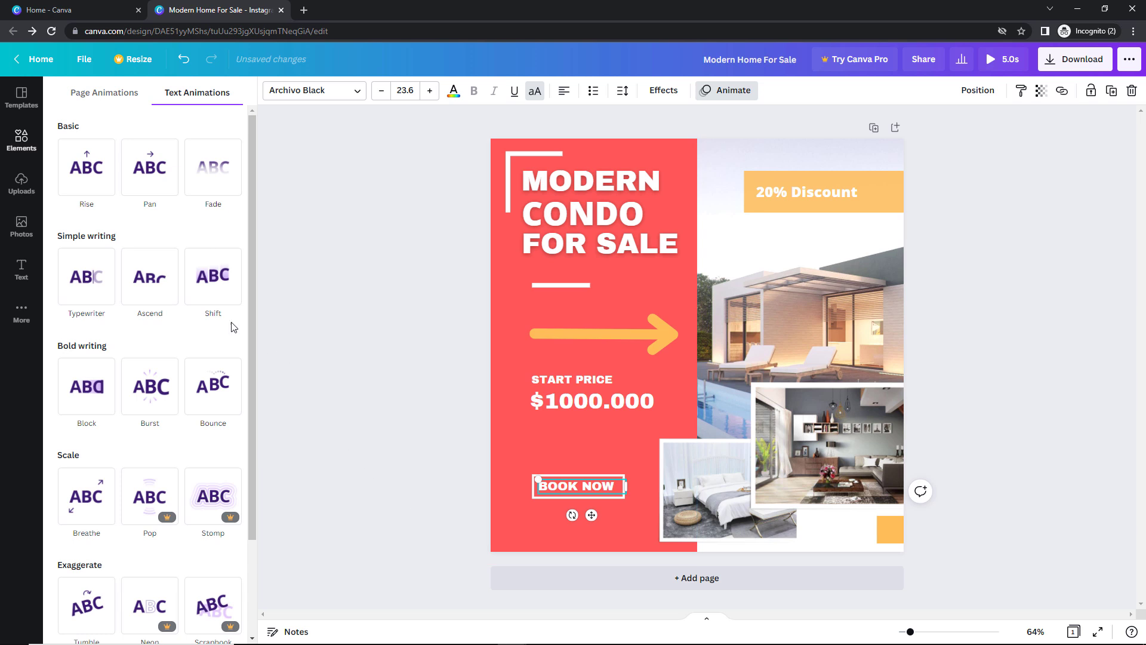
{"action": "left_click", "coordinate": [89, 279]}
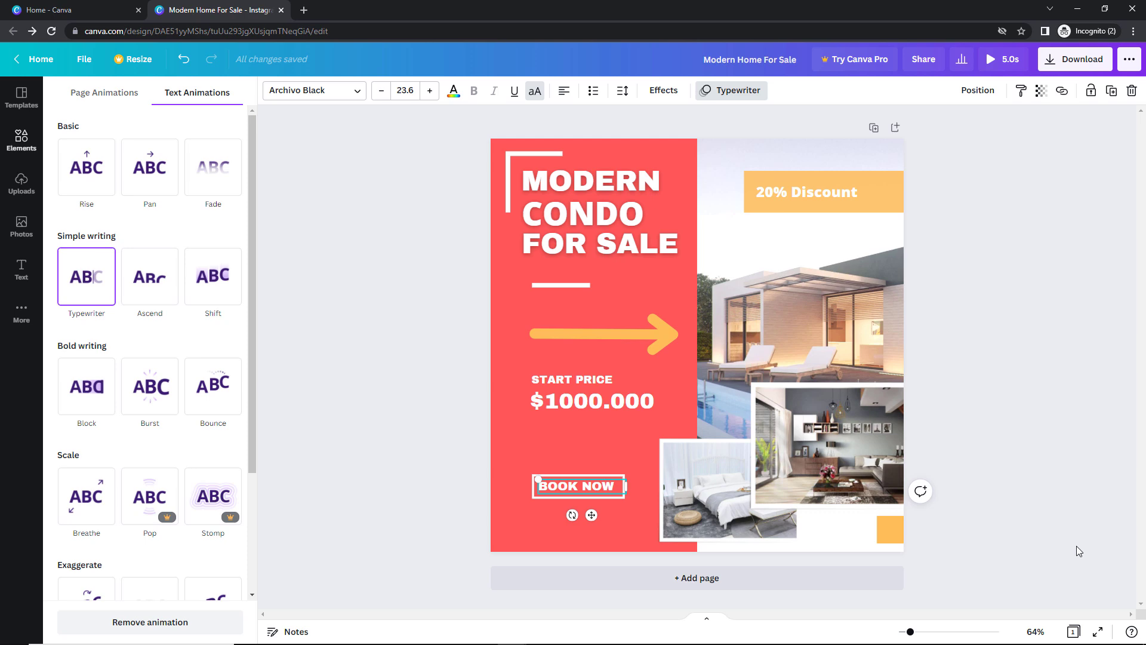
Play the animated design in full-screen view to check the result.
{"action": "left_click", "coordinate": [1097, 632]}
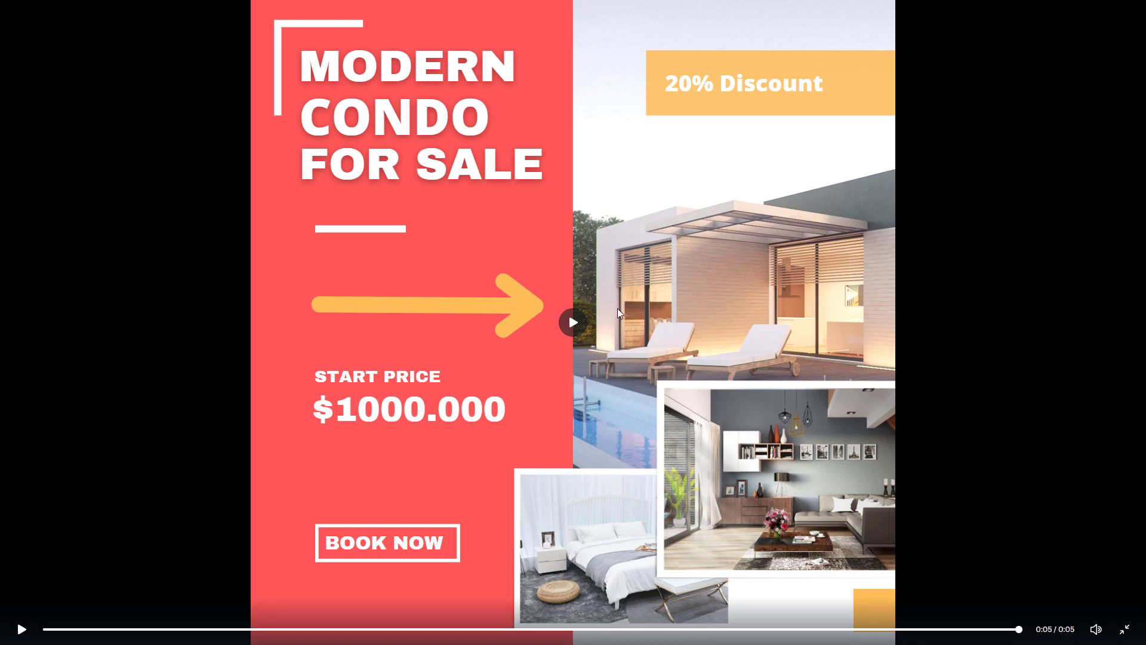
{"action": "left_click", "coordinate": [580, 327]}
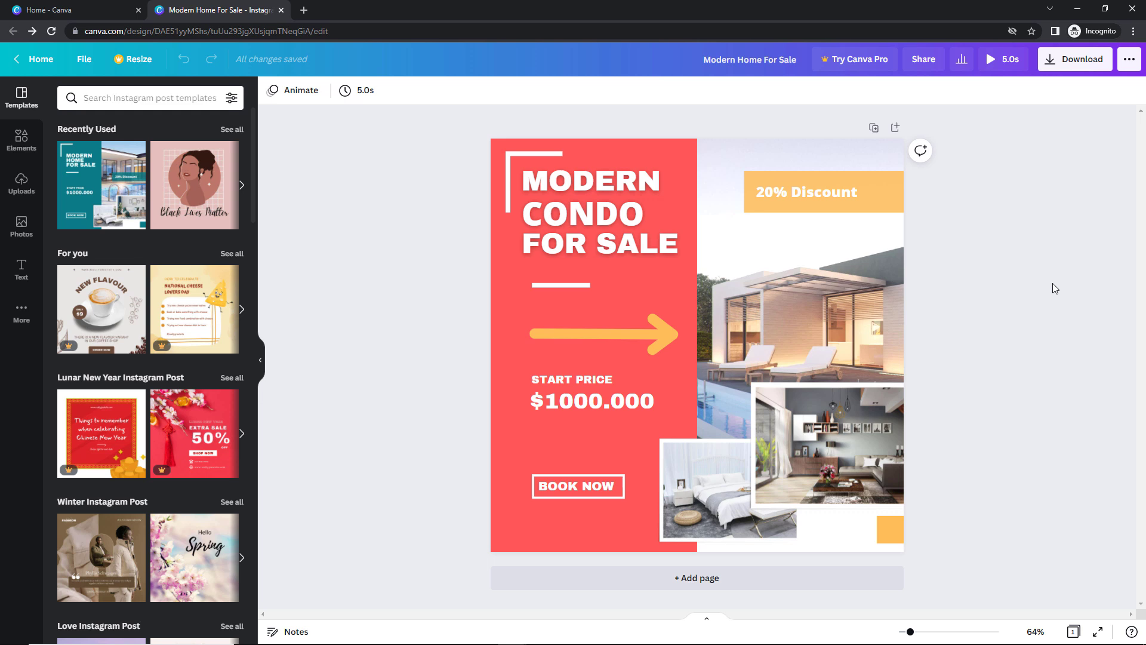
Download the design with MP4 Video as the file type.
{"action": "left_click", "coordinate": [1085, 65]}
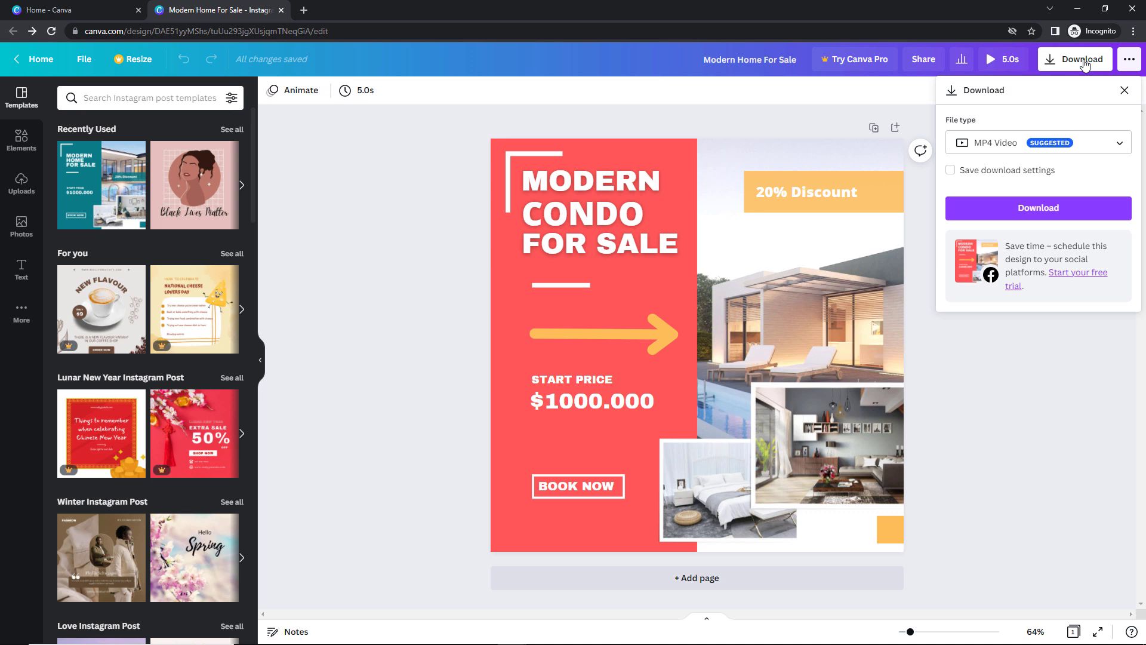
{"action": "left_click", "coordinate": [1119, 143]}
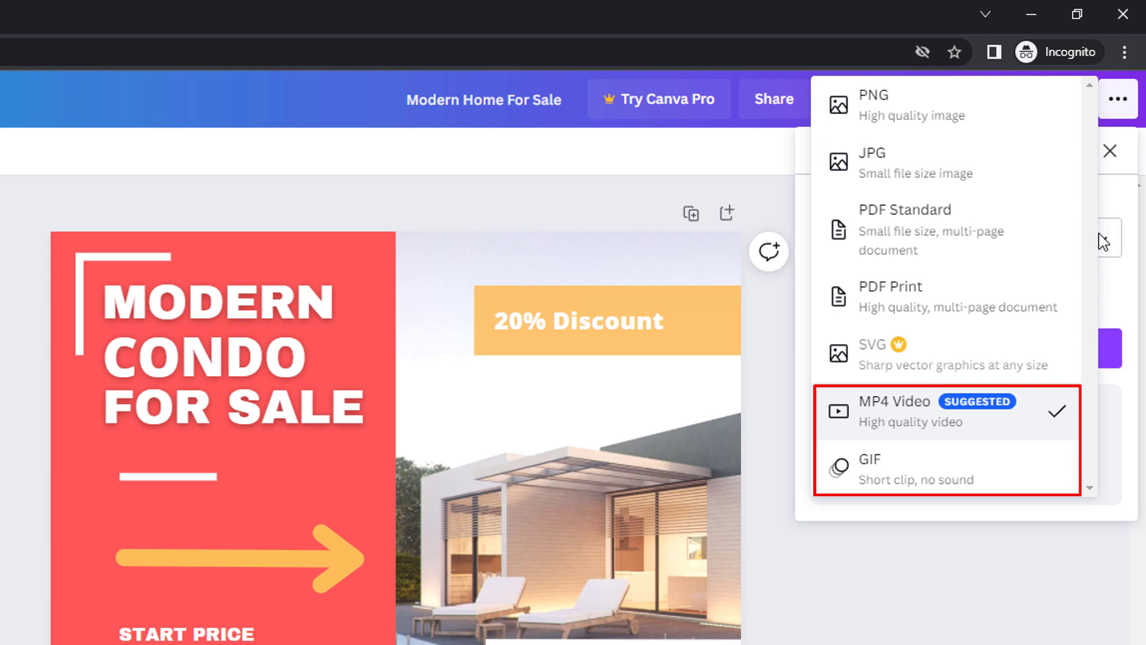
{"action": "left_click", "coordinate": [994, 429]}
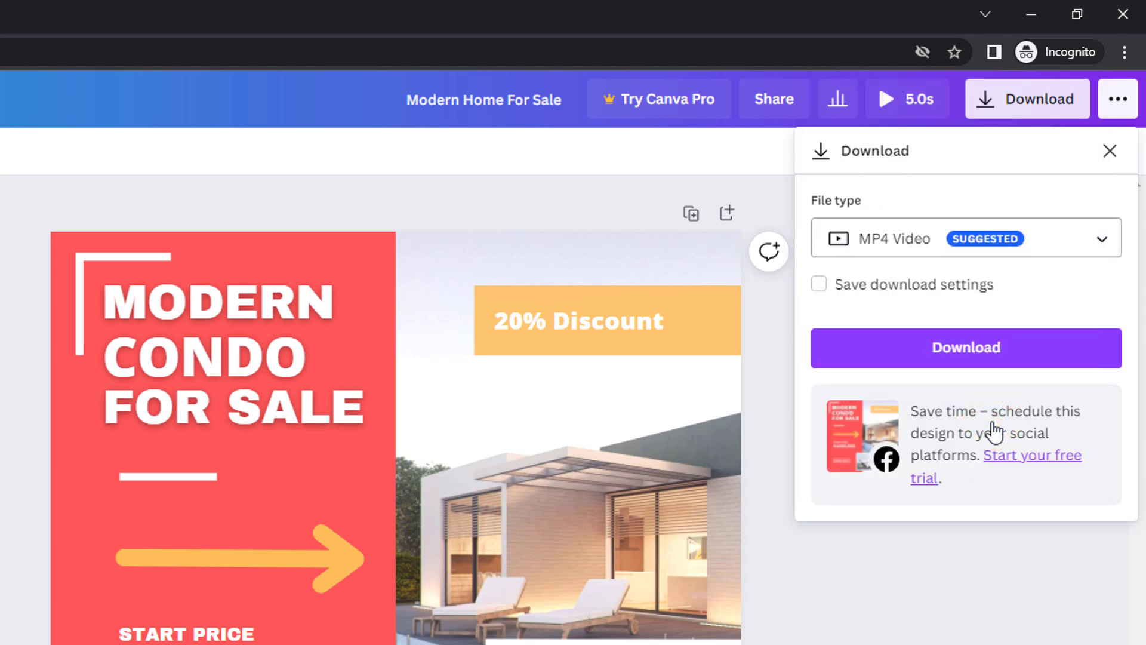
{"action": "left_click", "coordinate": [972, 350]}
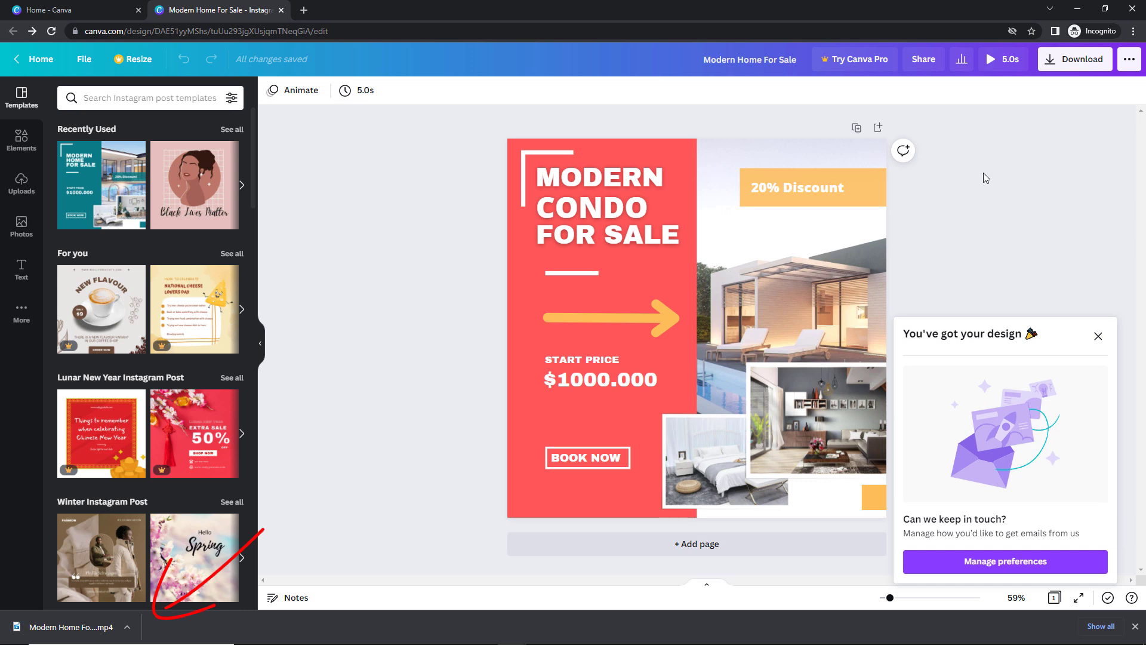
Examine the options for publishing the design, including the Facebook Page connection and the printable products.
{"action": "left_click", "coordinate": [1129, 62]}
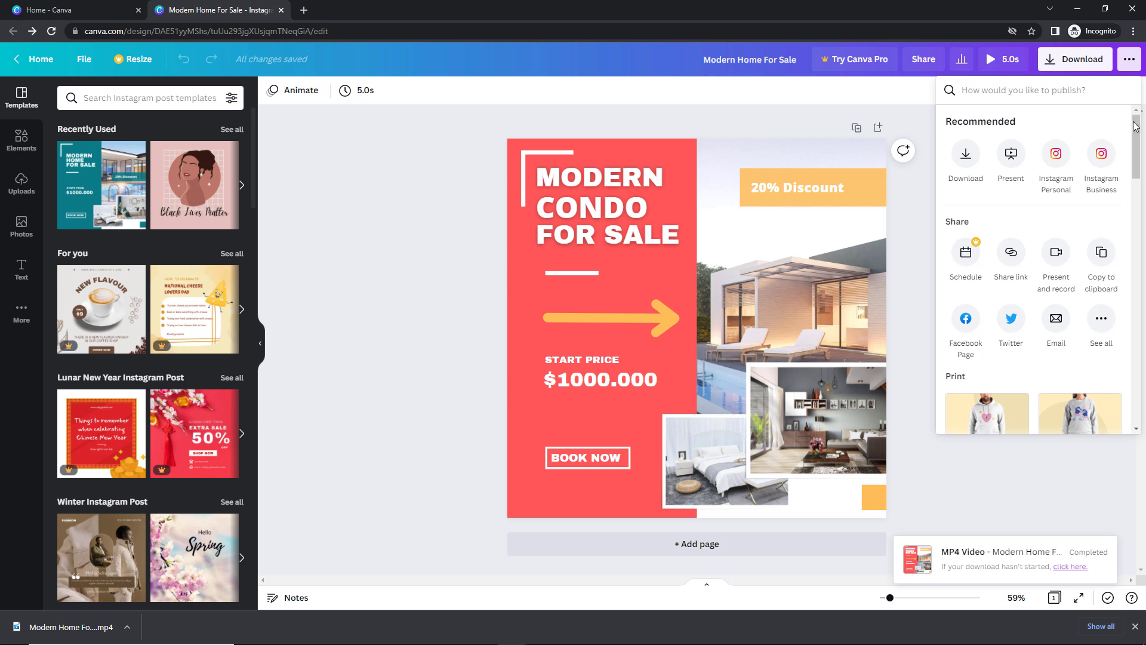
{"action": "left_click_drag", "start_coordinate": [1135, 120], "coordinate": [1140, 153]}
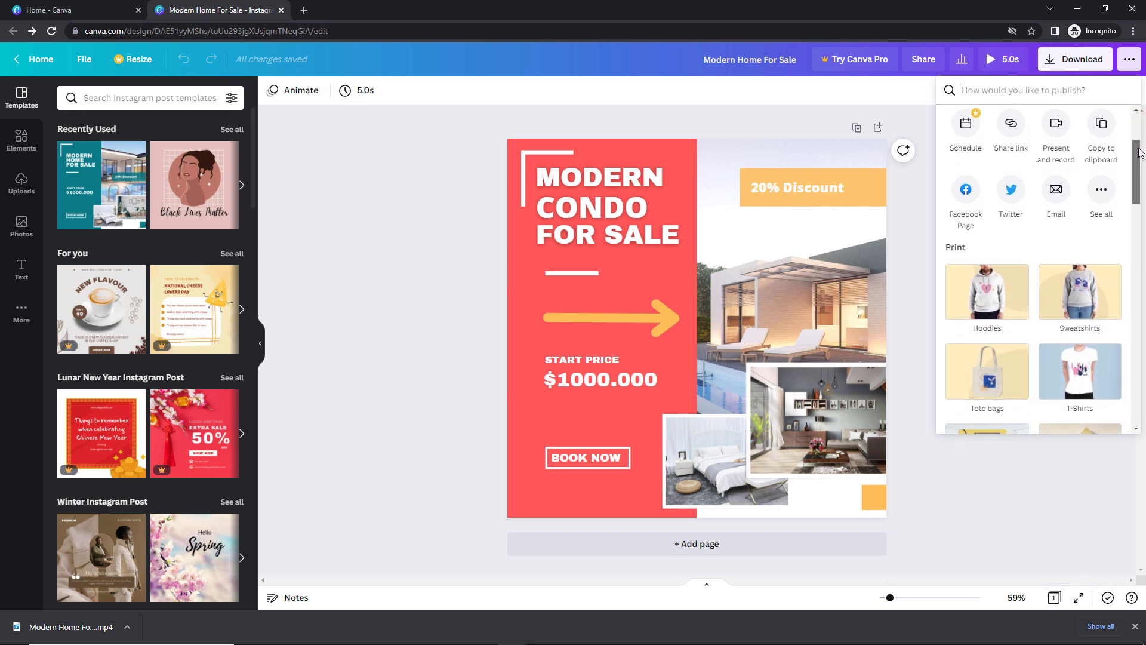
{"action": "left_click", "coordinate": [966, 190]}
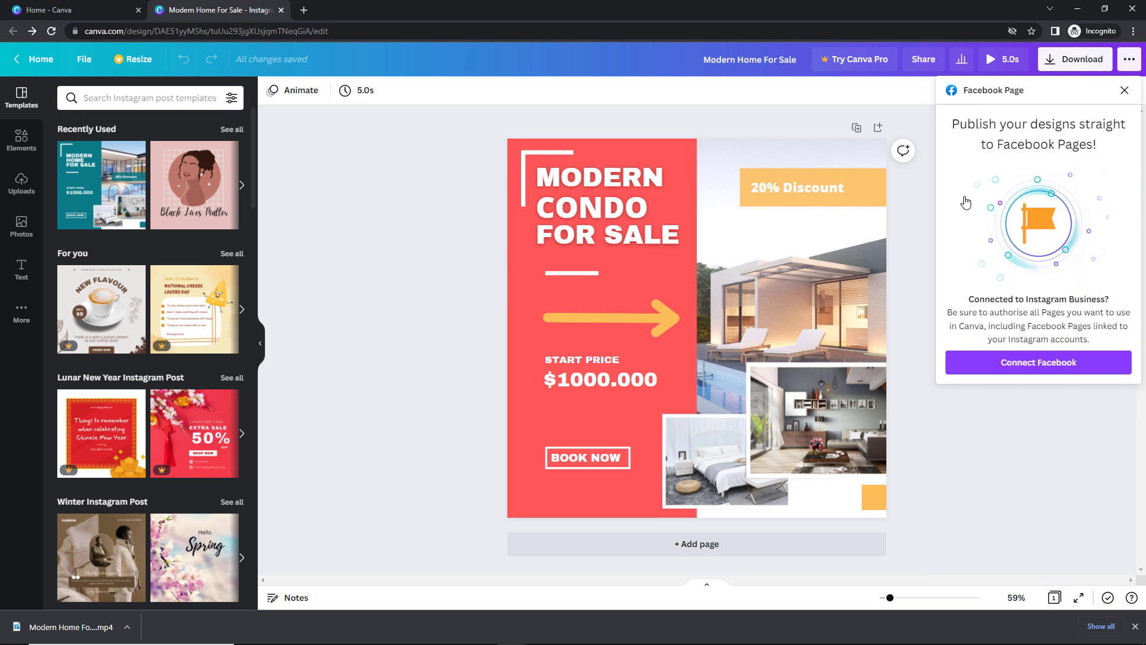
{"action": "left_click", "coordinate": [1124, 92]}
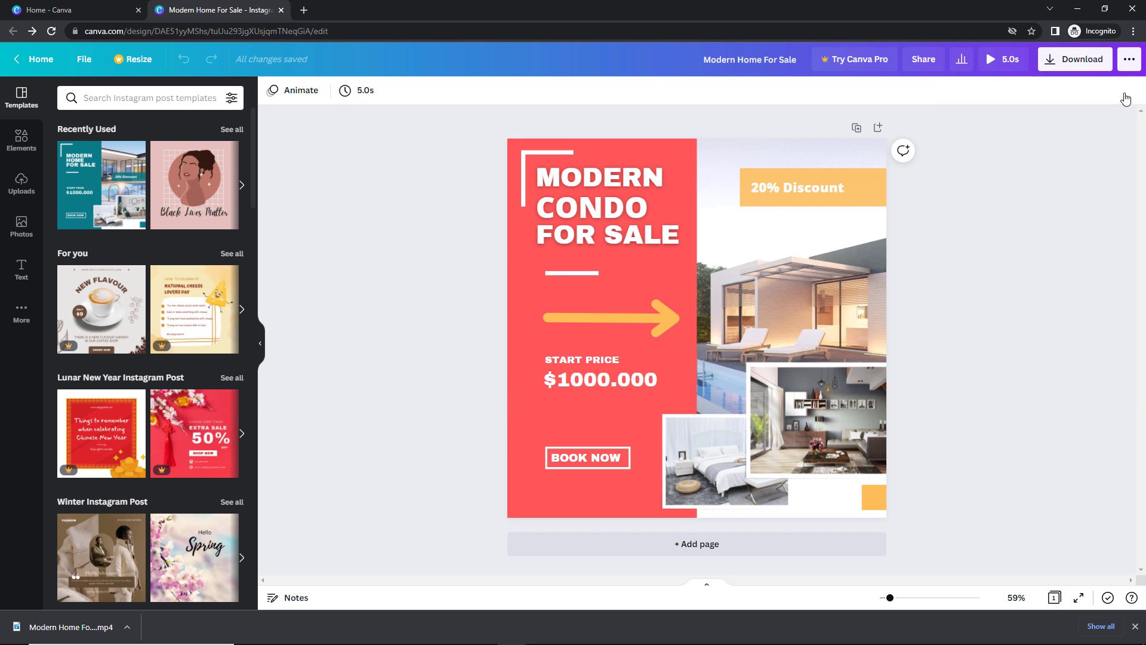
{"action": "left_click", "coordinate": [1129, 59]}
{"action": "left_click_drag", "start_coordinate": [1136, 154], "coordinate": [1145, 230]}
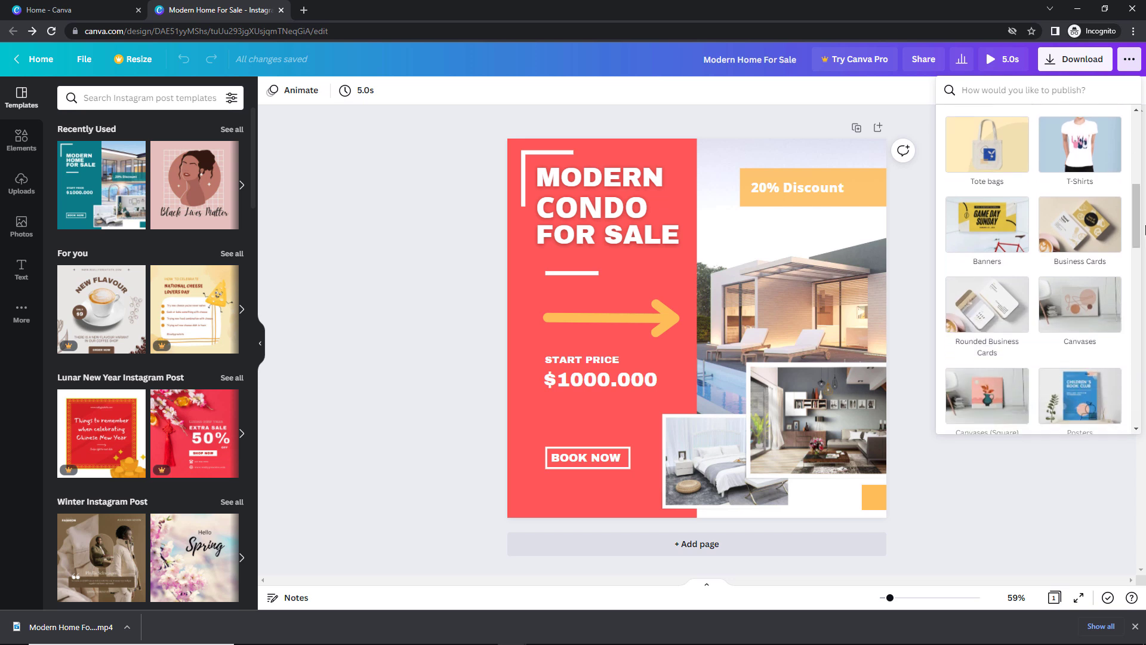